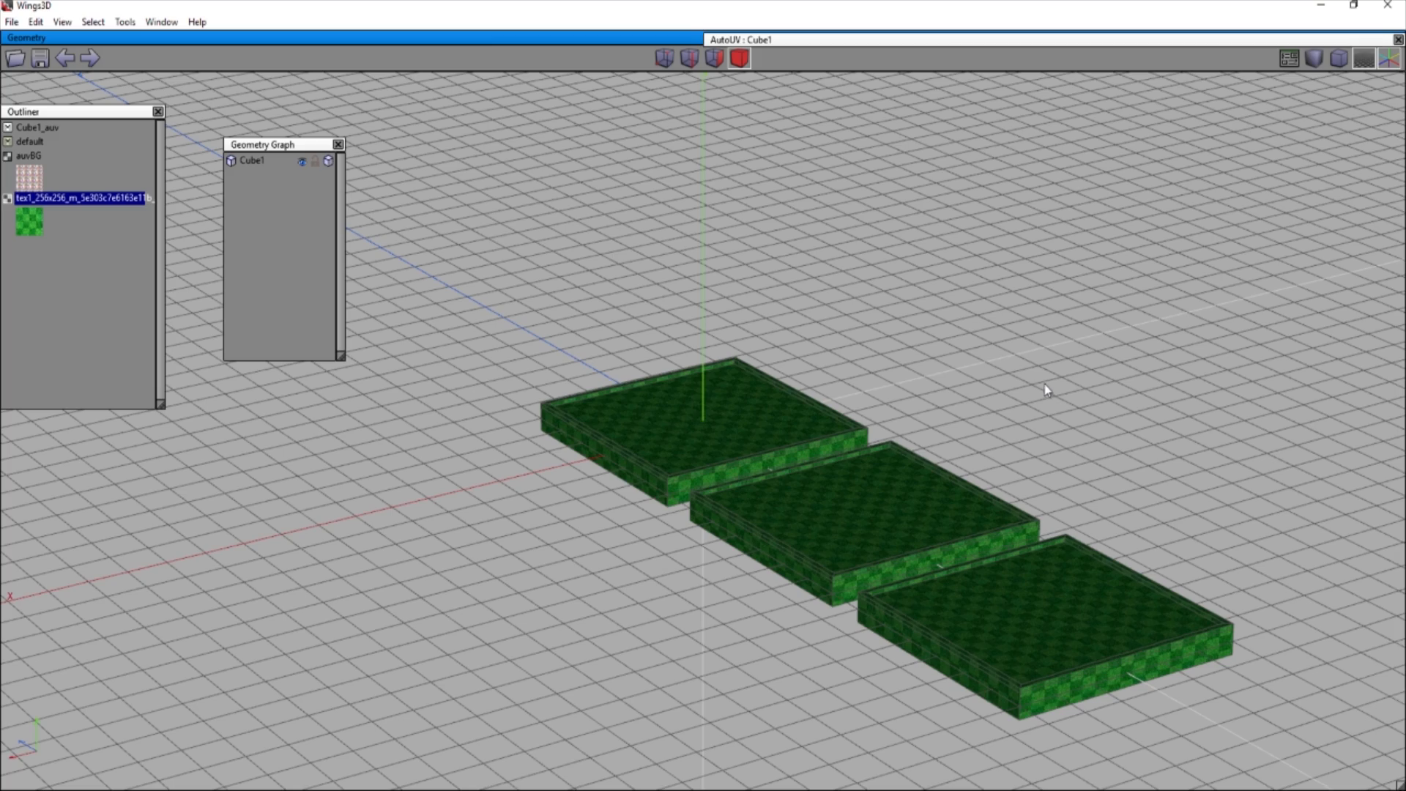
# Step: Examine the three green checkered platforms from several angles
pyautogui.middleClick(954, 298)
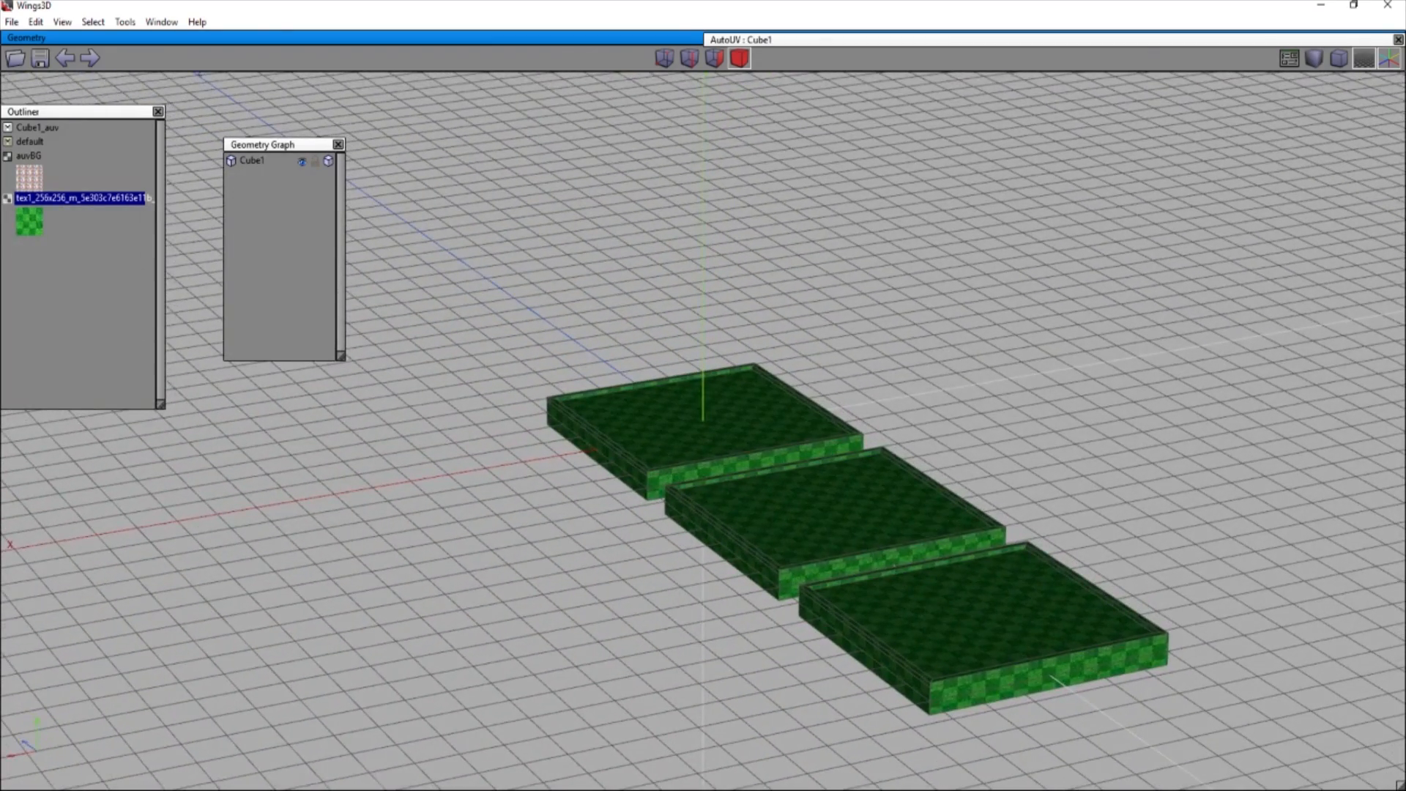
pyautogui.click(951, 292)
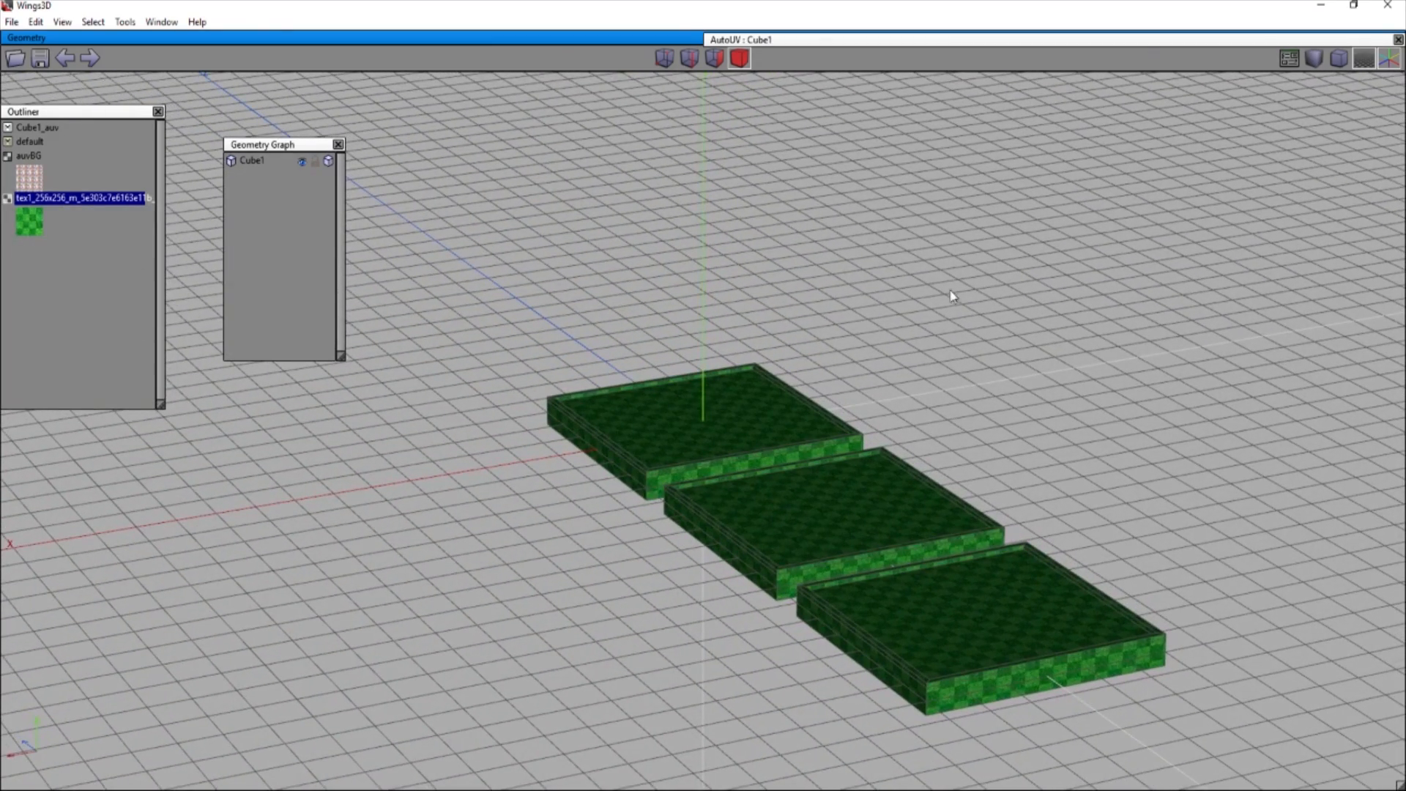
pyautogui.click(701, 410)
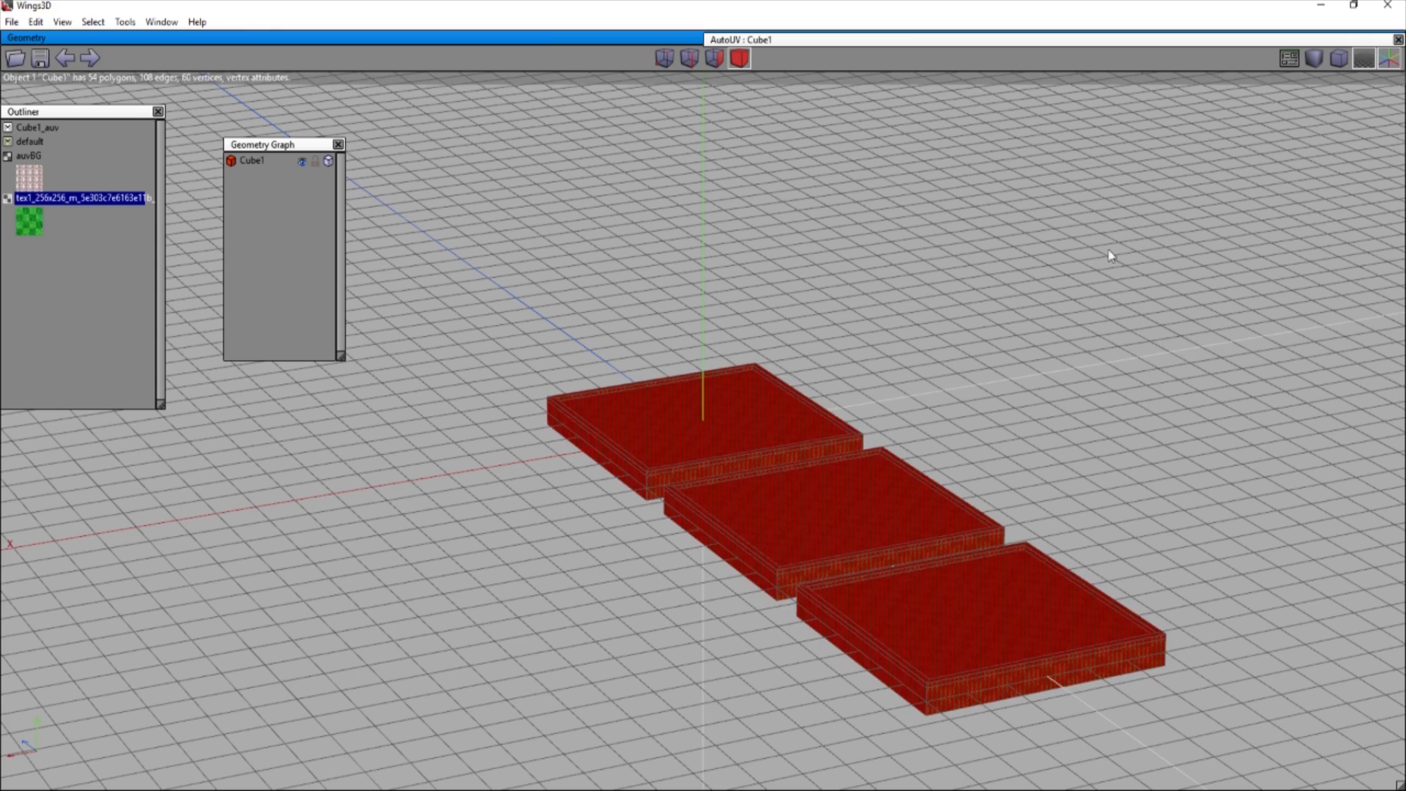
pyautogui.press('space')
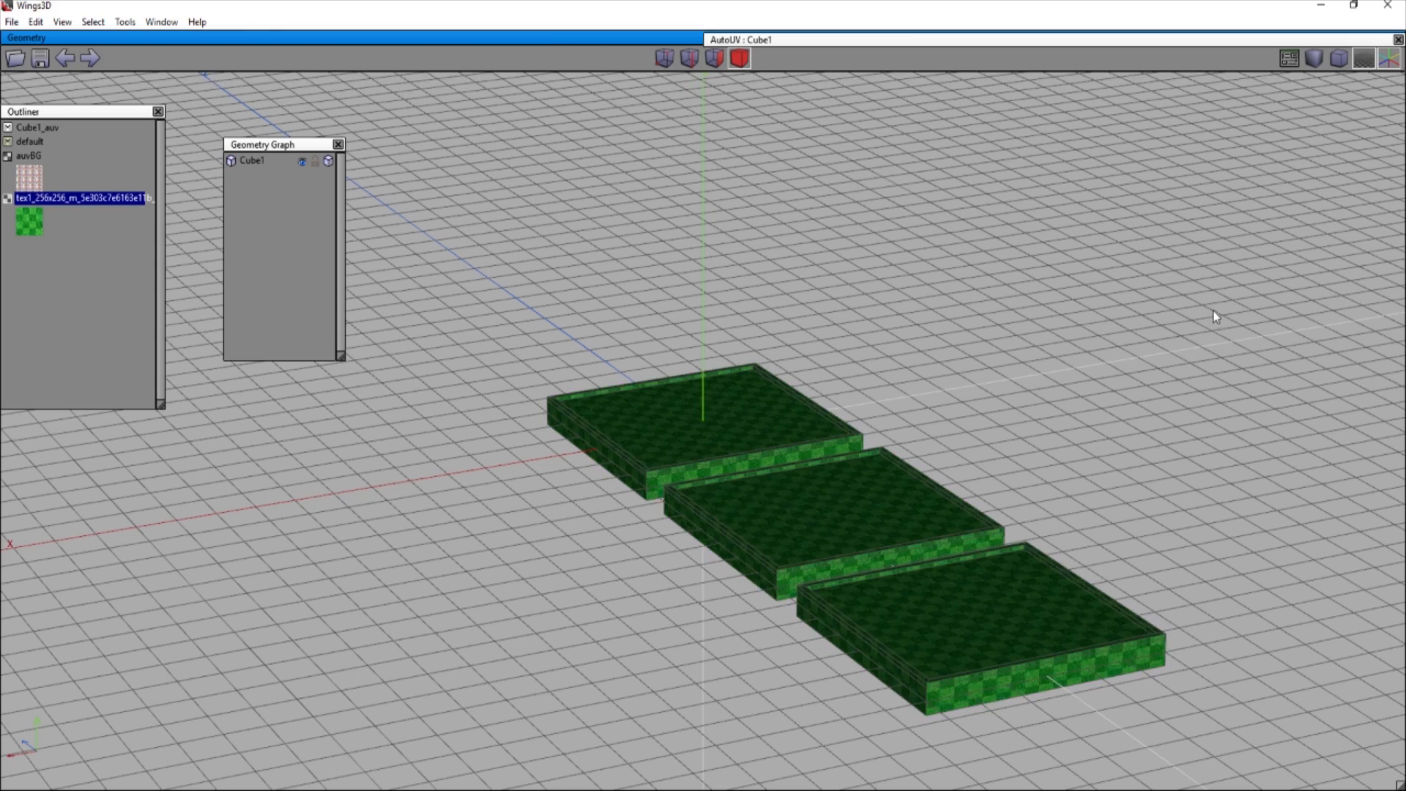
pyautogui.middleClick(1213, 311)
pyautogui.click(812, 399)
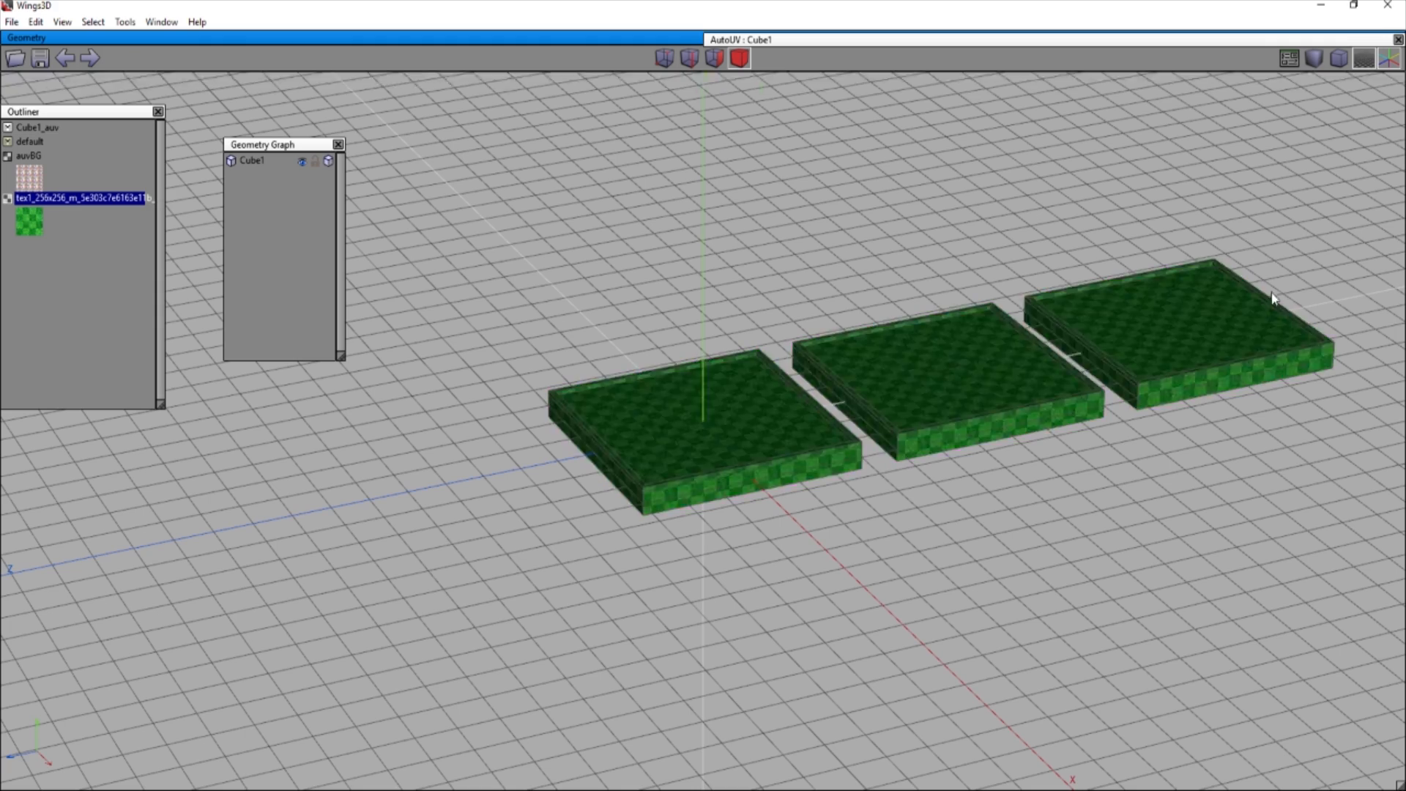
pyautogui.middleClick(1148, 395)
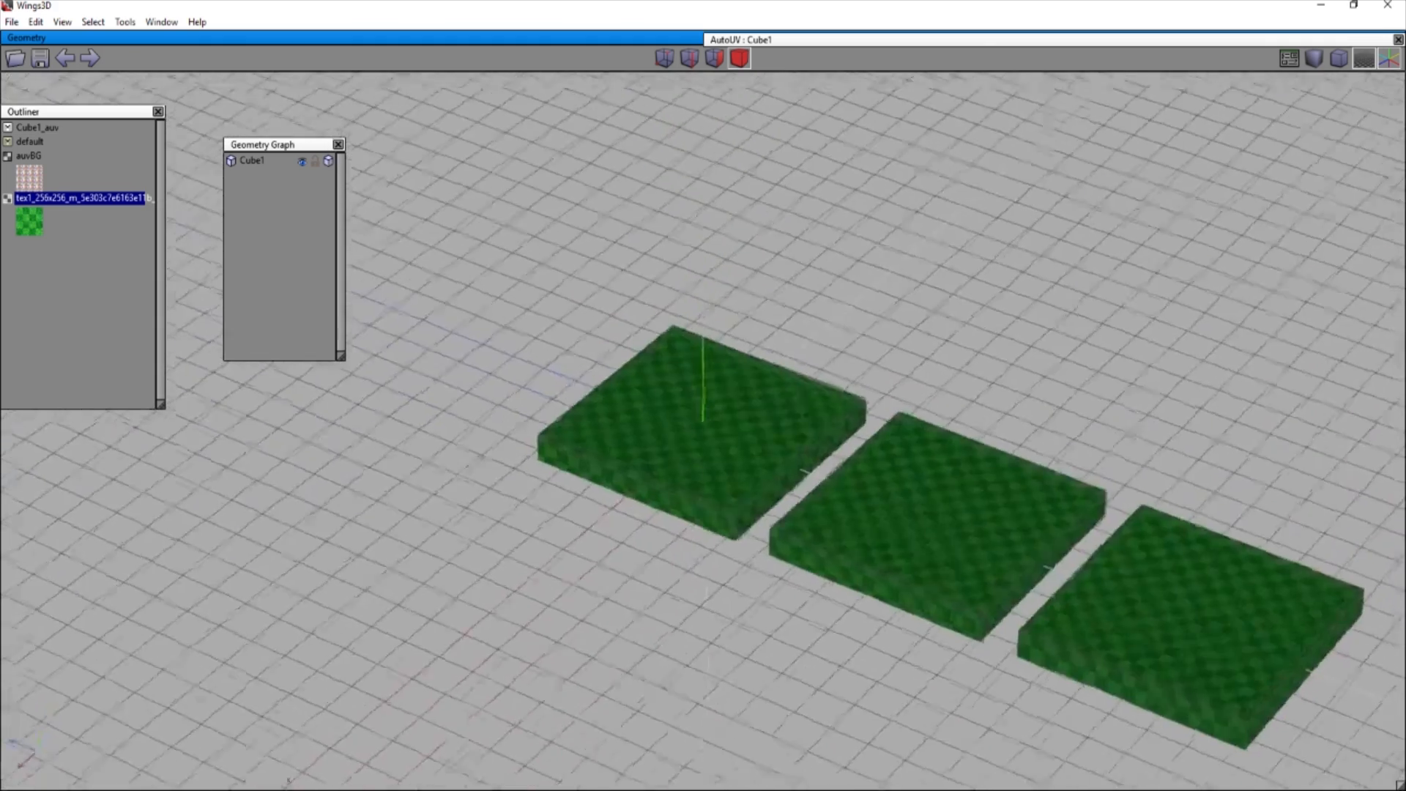
pyautogui.click(1148, 396)
# Step: Connect all vertices of the three platforms to triangulate their faces, and return to shaded body mode with nothing selected
pyautogui.click(780, 415)
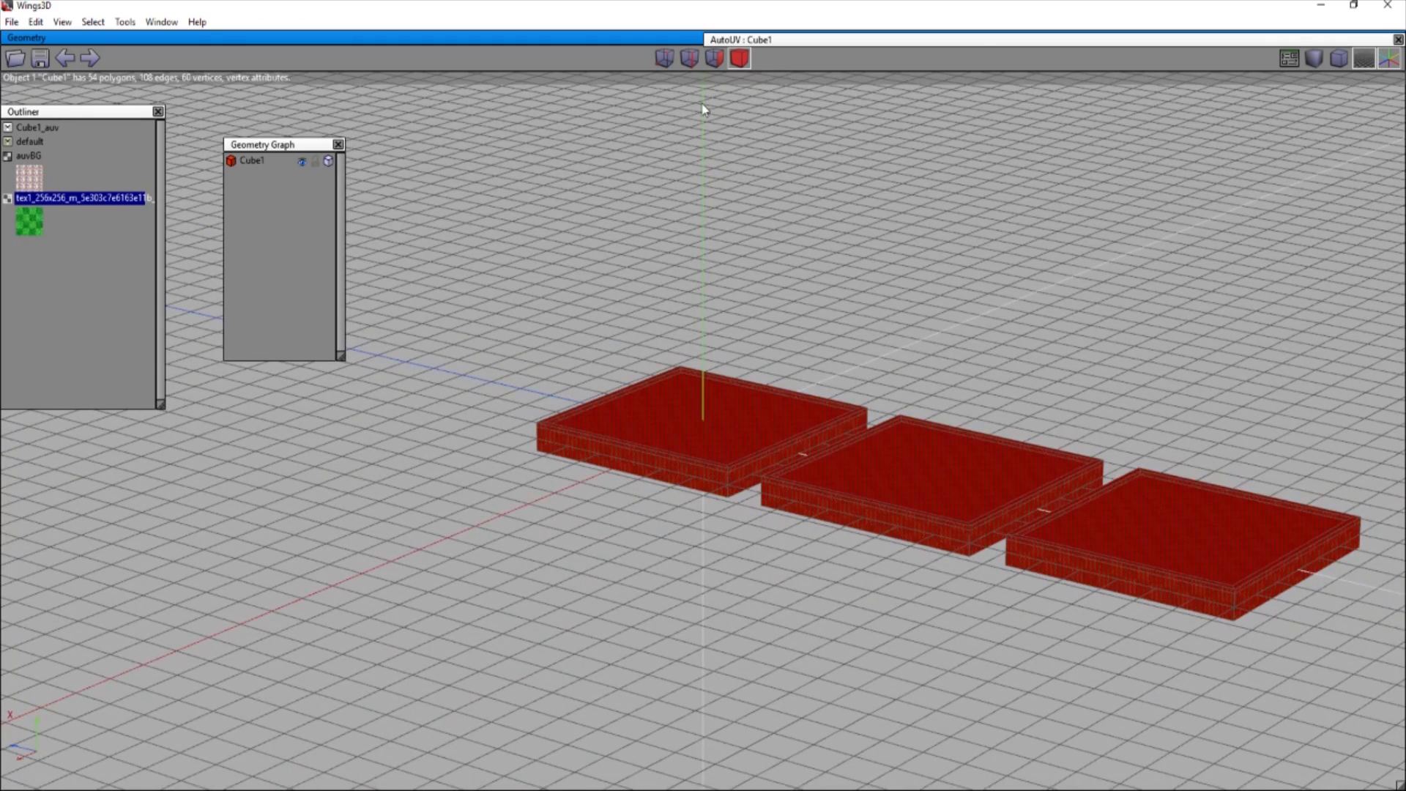
pyautogui.click(662, 57)
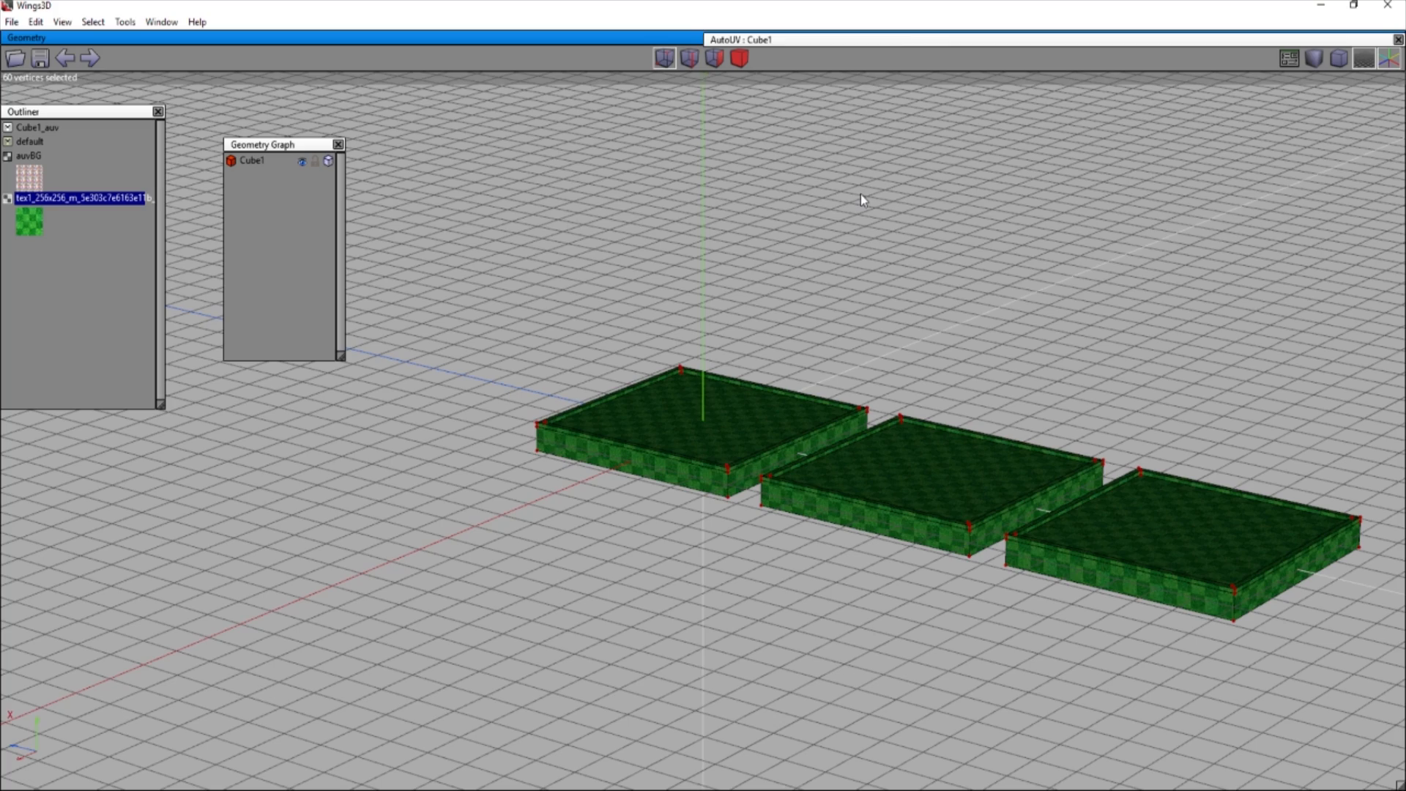
pyautogui.press('w')
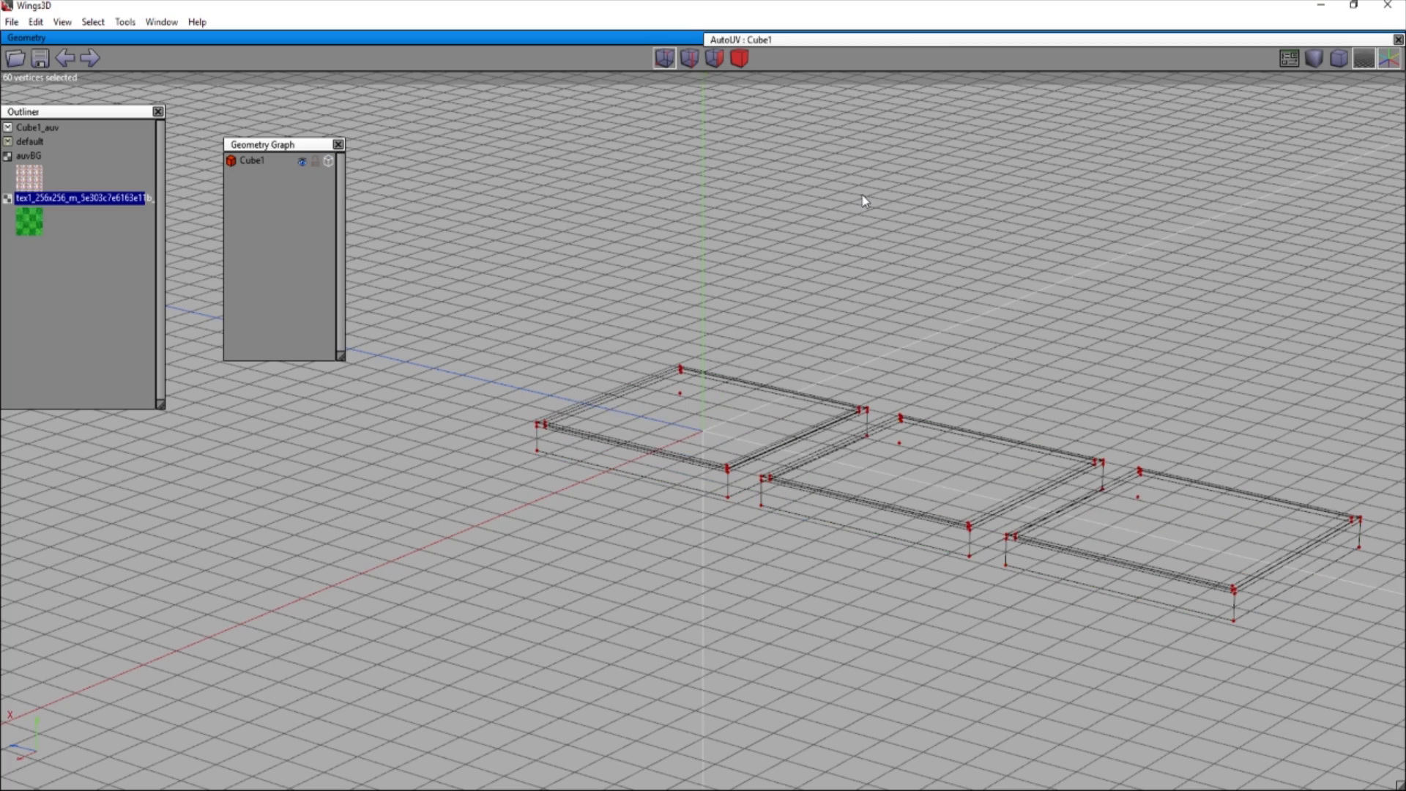
pyautogui.middleClick(831, 458)
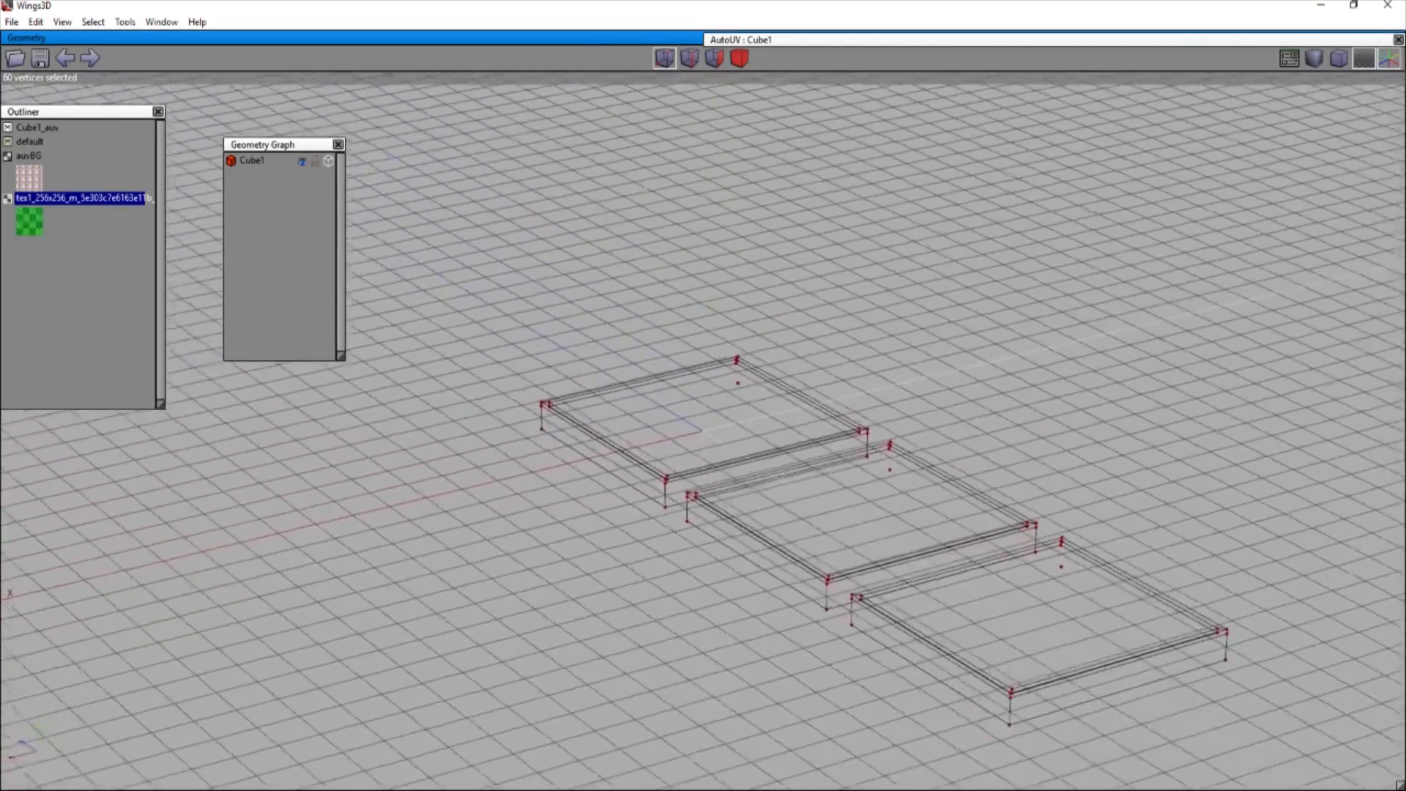
pyautogui.click(783, 403)
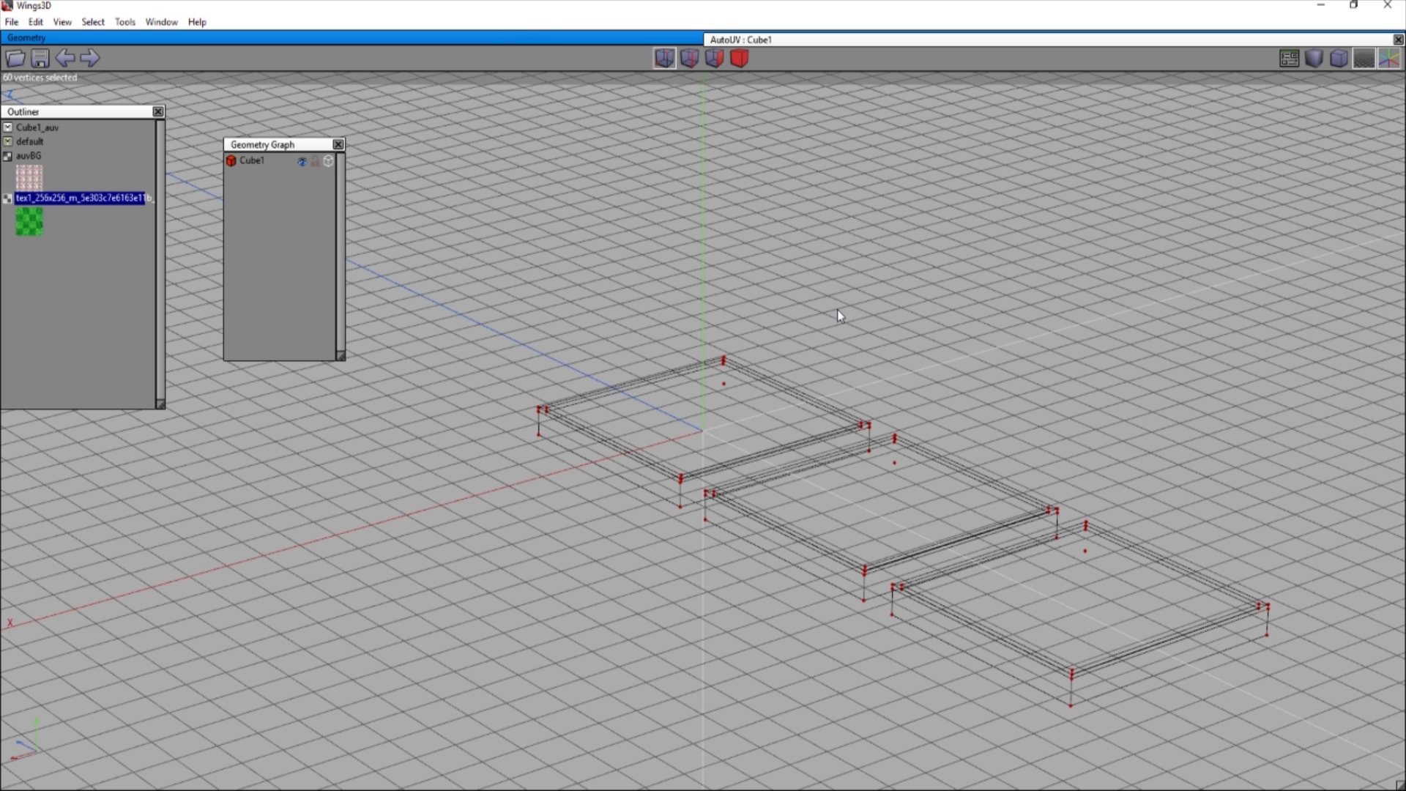
pyautogui.hotkey('ctrl', 'z')
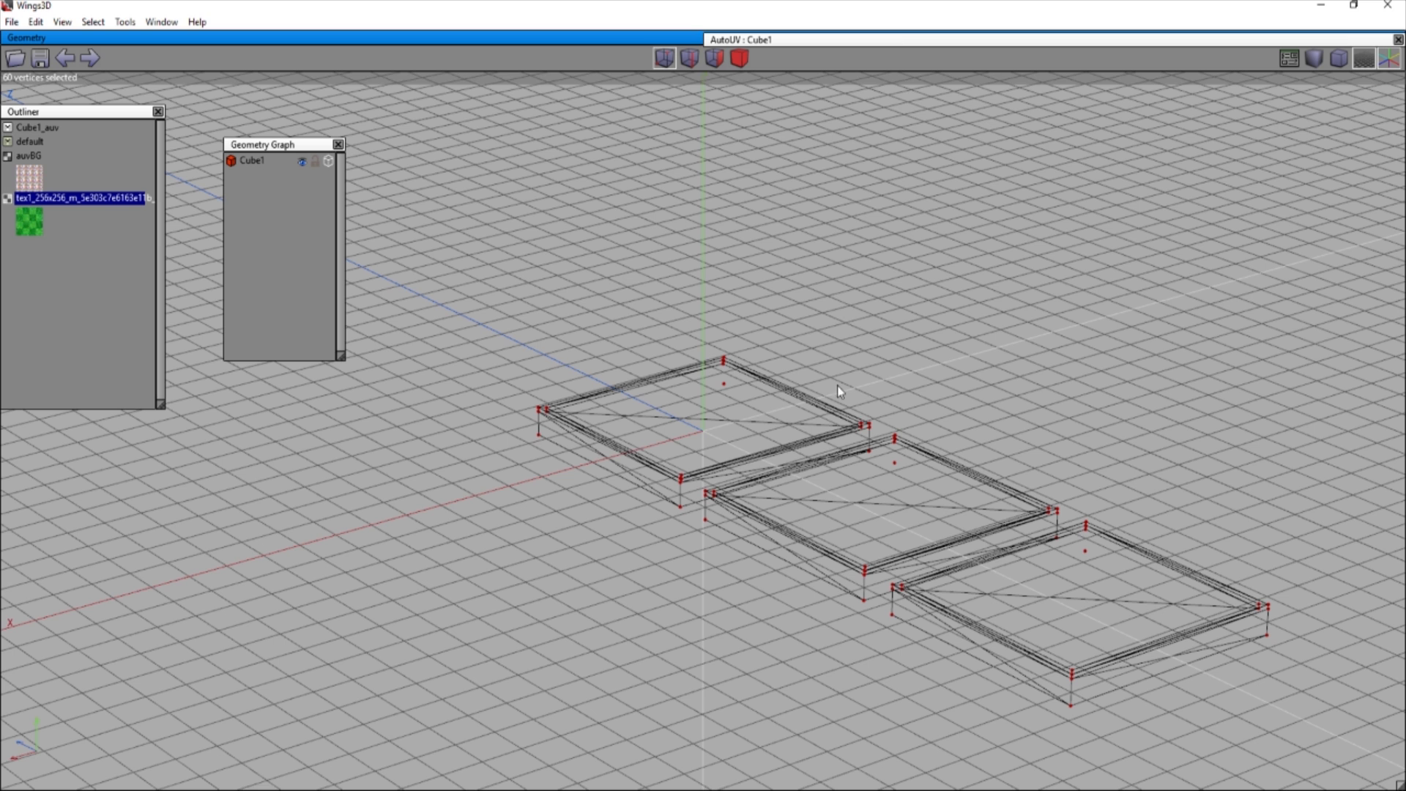
pyautogui.click(740, 62)
pyautogui.click(704, 417)
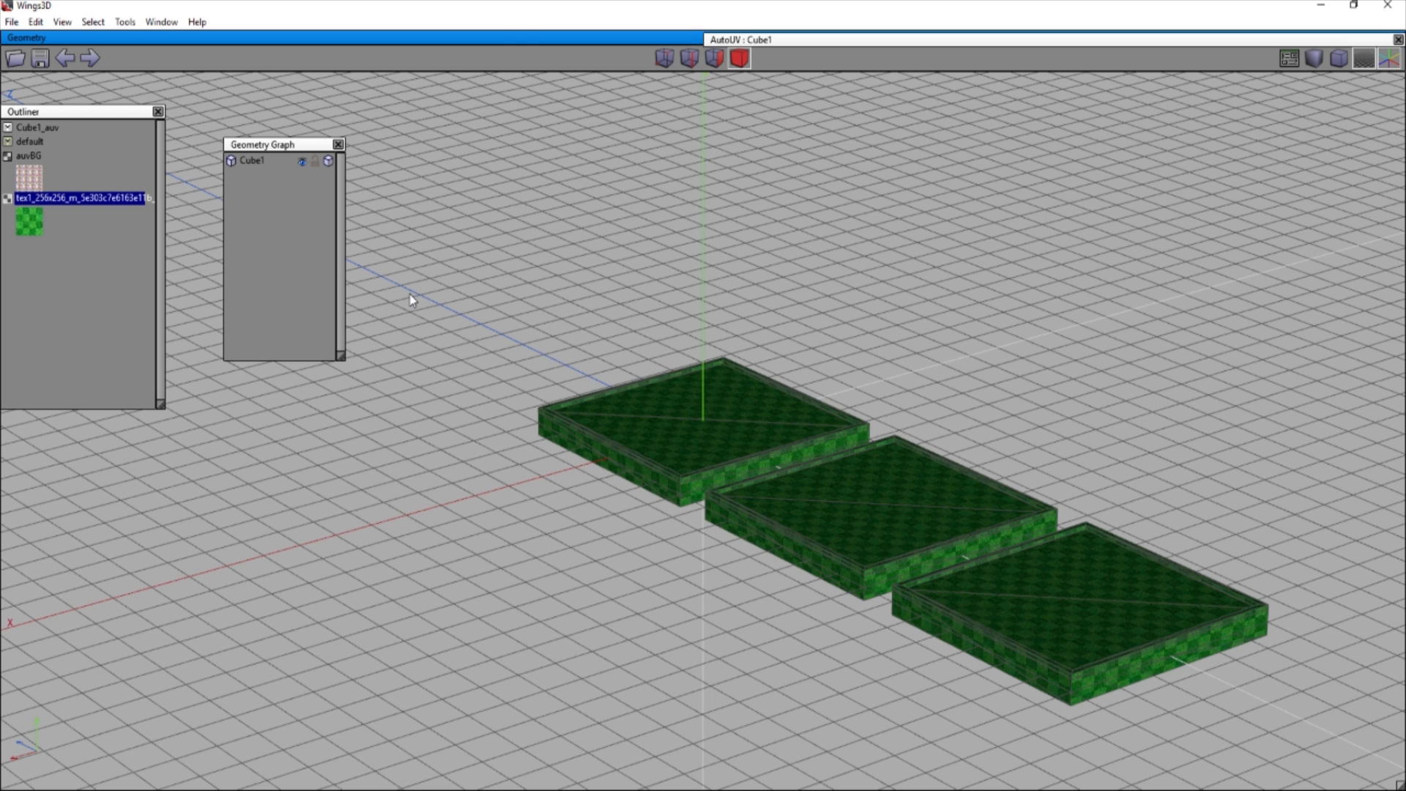
# Step: Export the green checker texture as tex1_256x256_m_5e303c7e6163e11b_14.png into the tut folder inside SMB2 Levels
pyautogui.rightClick(64, 202)
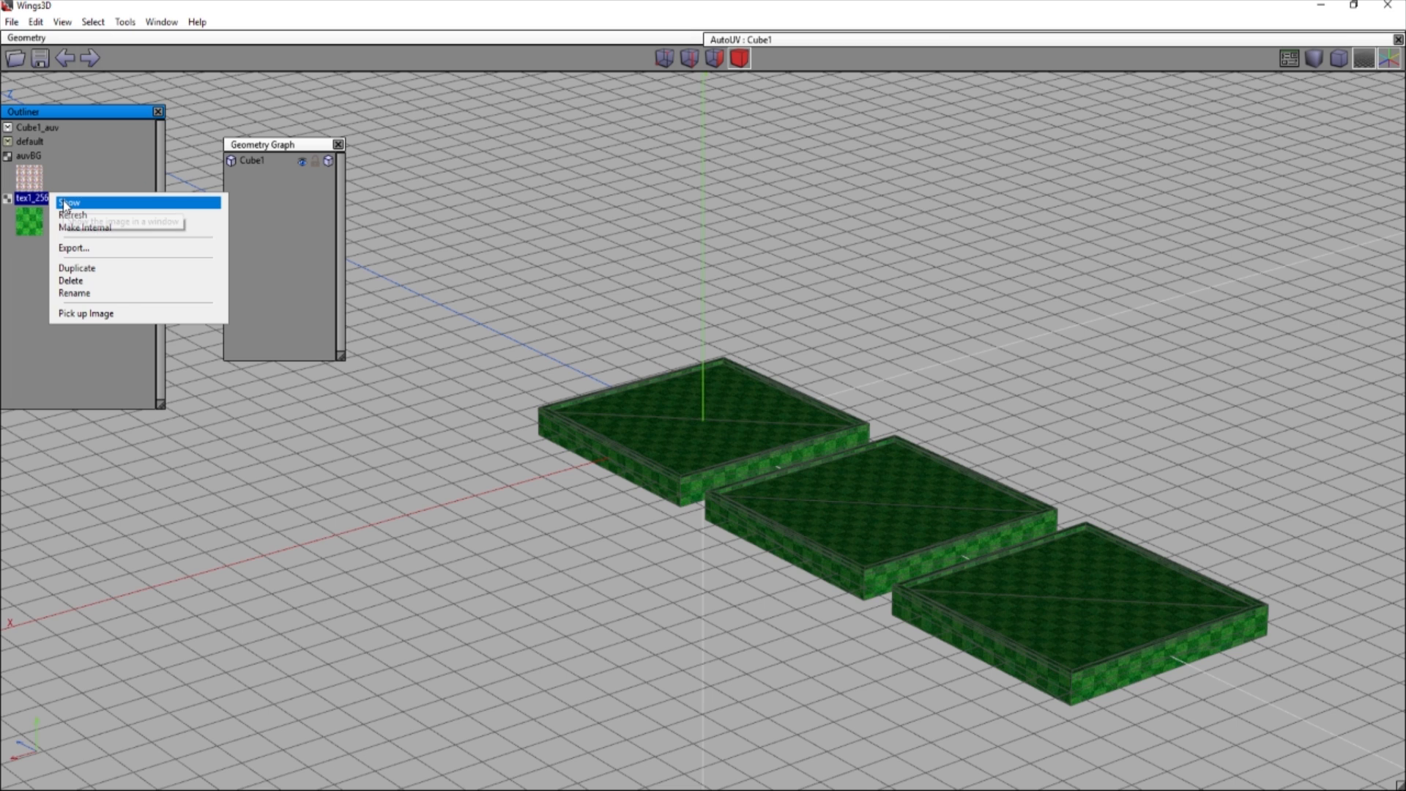
pyautogui.click(80, 251)
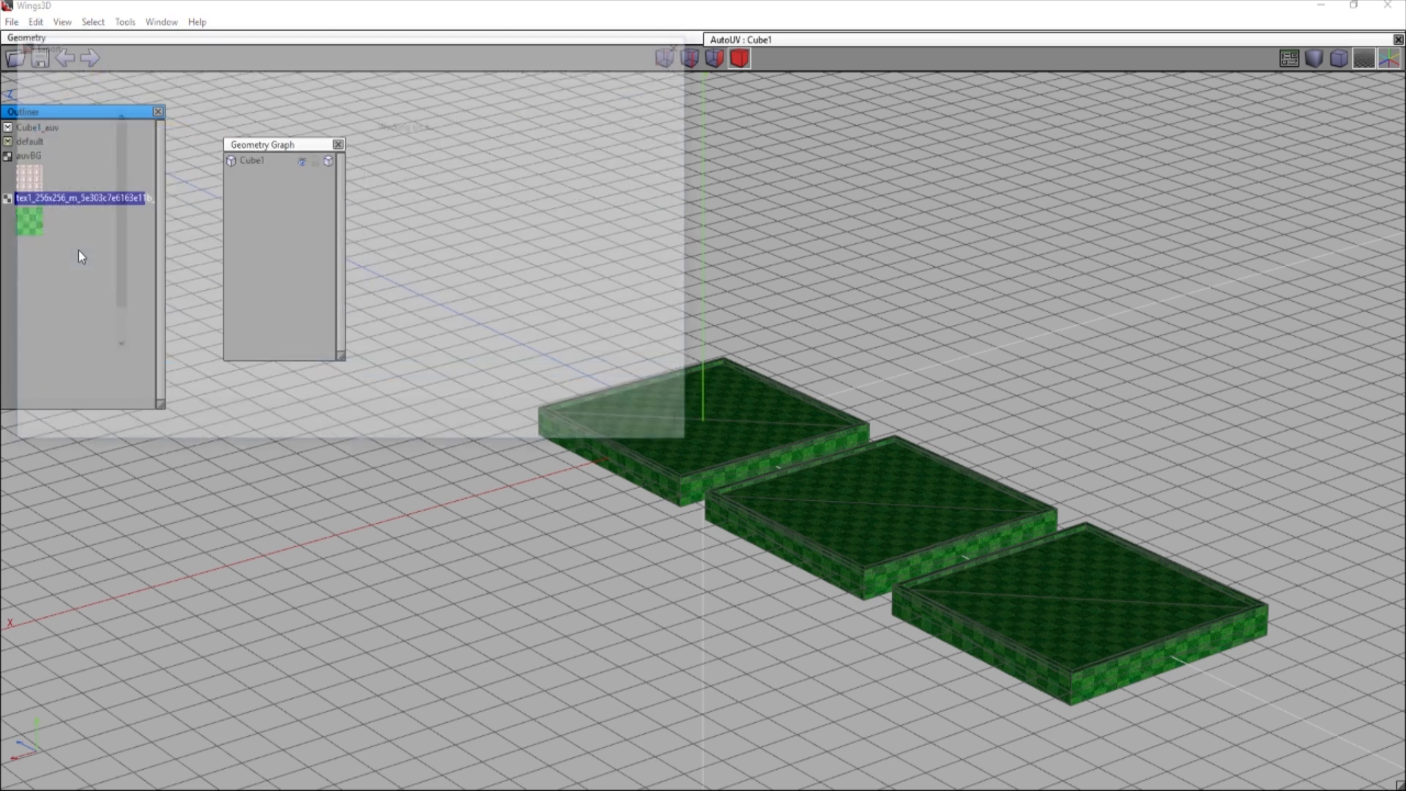
pyautogui.click(188, 67)
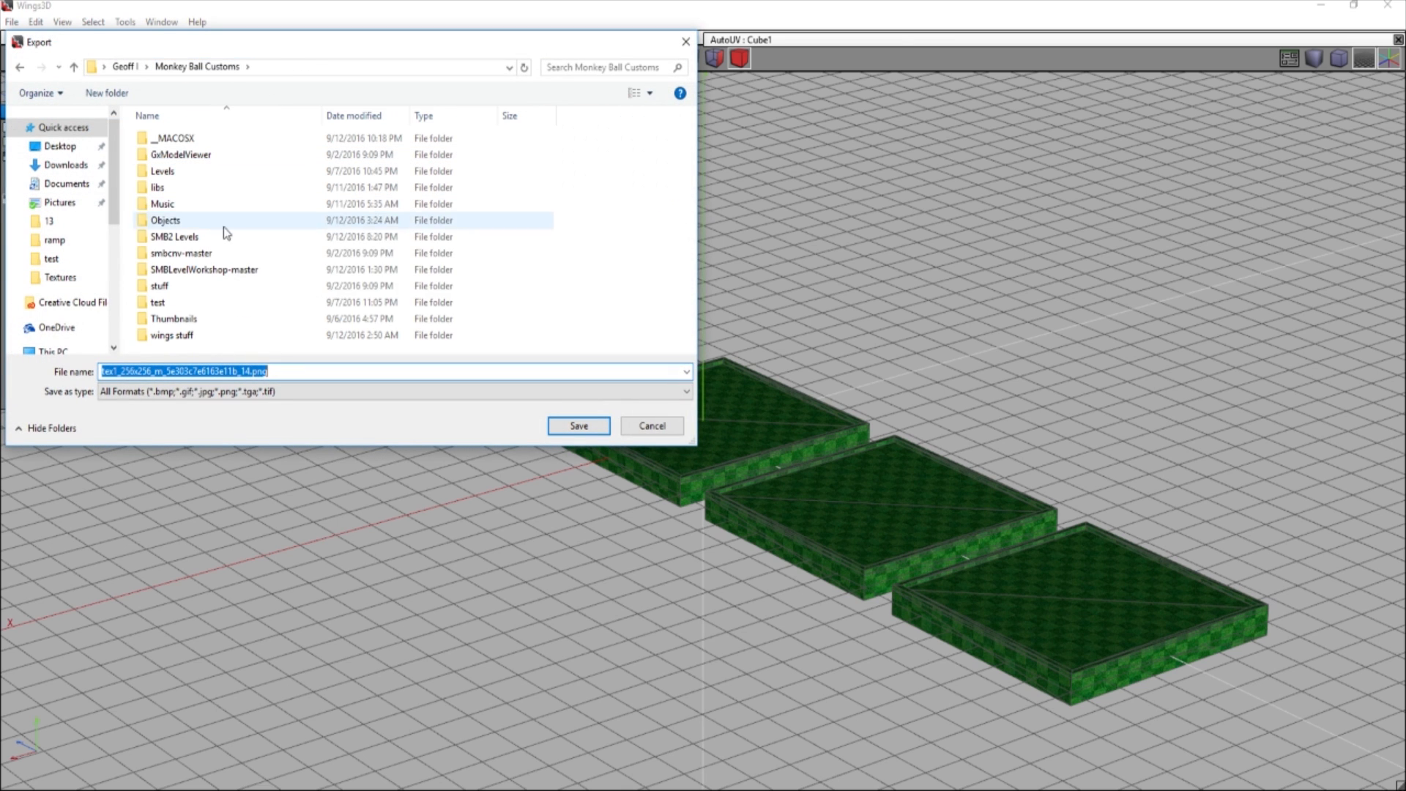
pyautogui.doubleClick(186, 234)
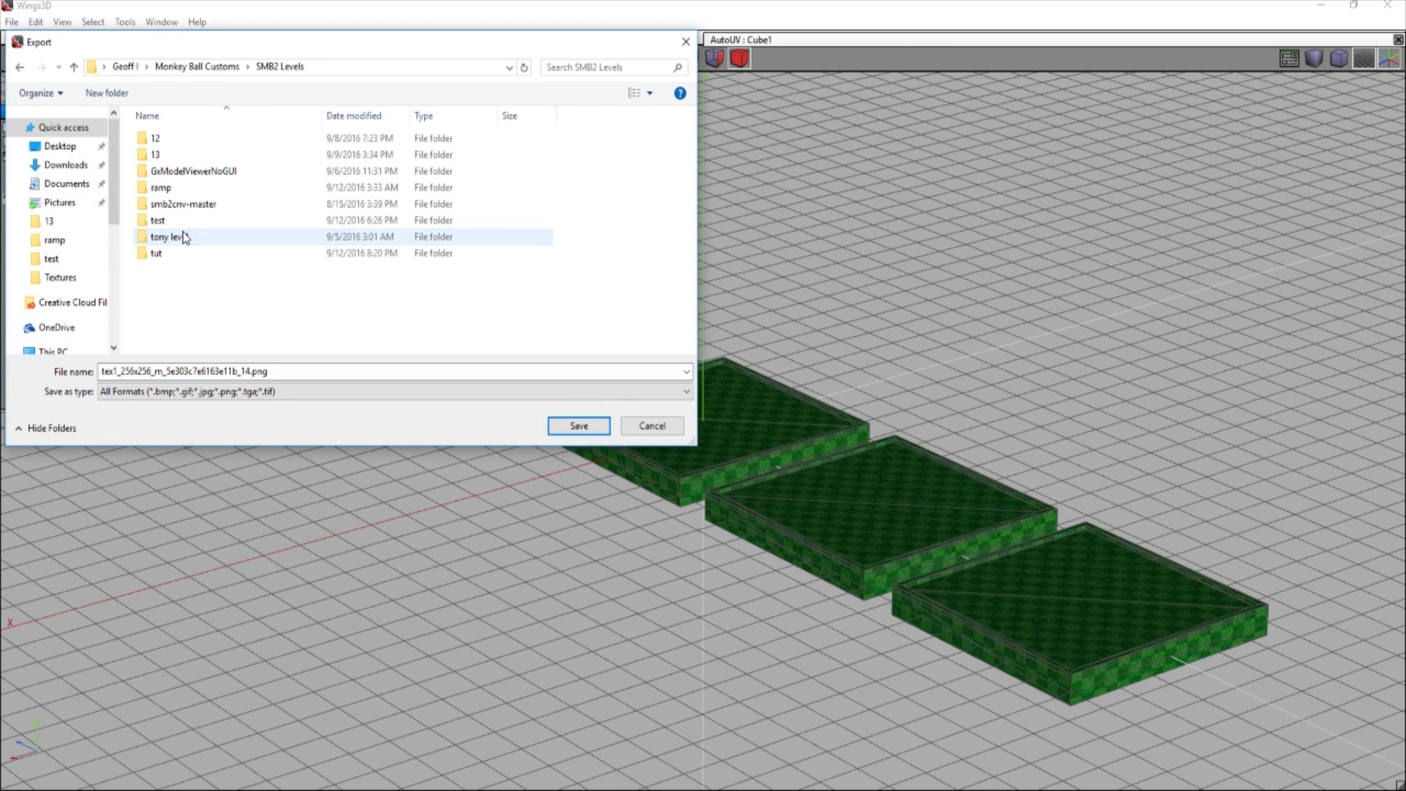
pyautogui.doubleClick(172, 255)
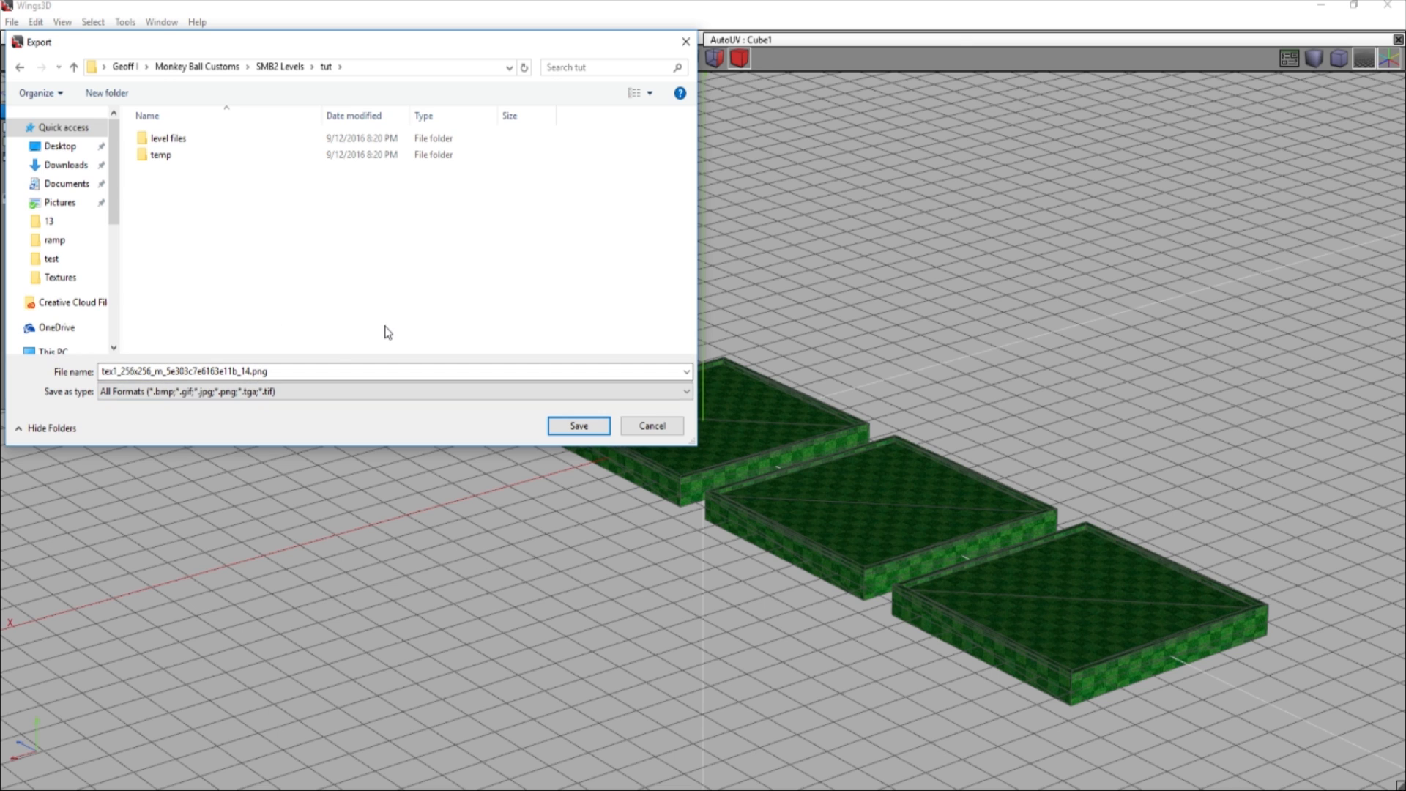
pyautogui.click(579, 432)
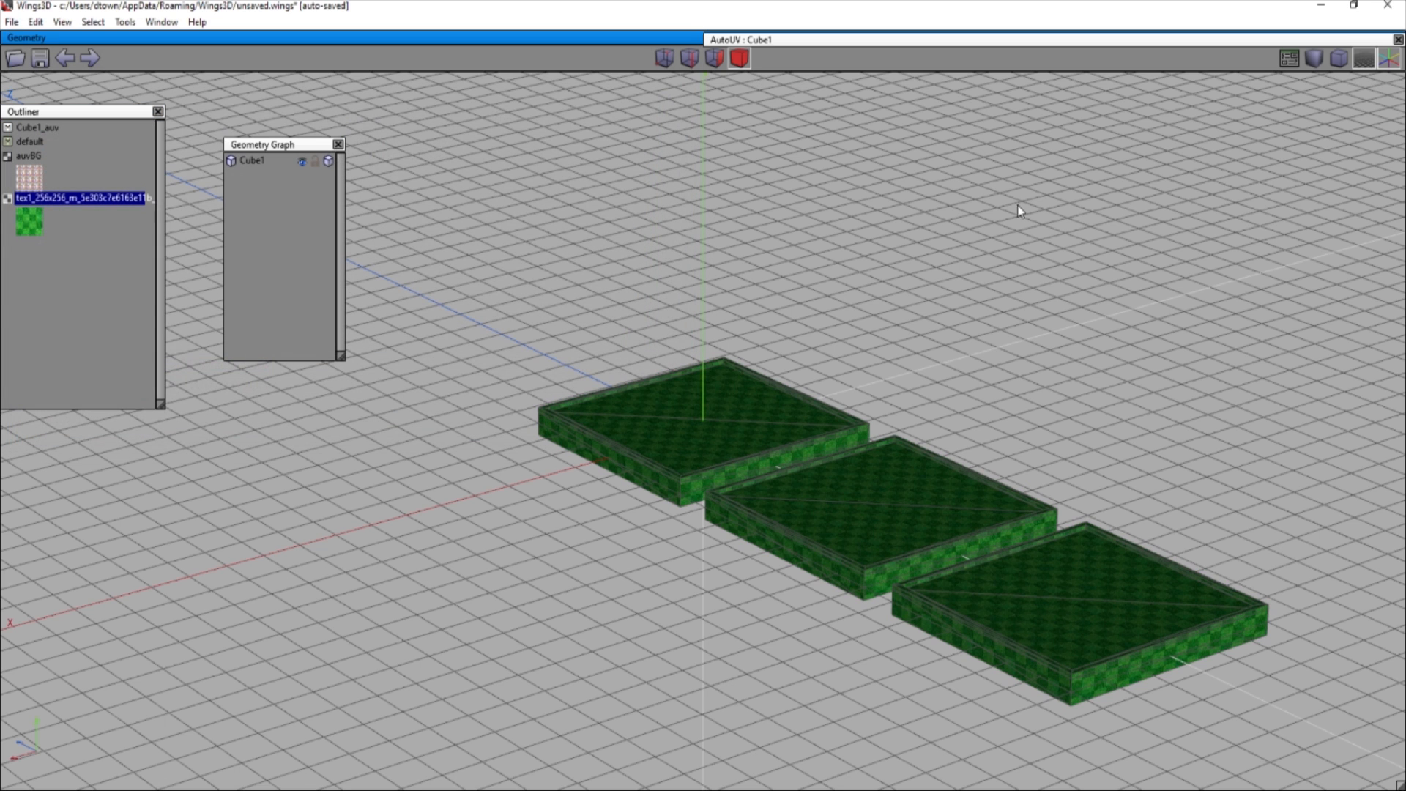
# Step: Start a Wavefront OBJ export of the model using triangulation, one group per material, UV coordinates and PNG textures
pyautogui.click(12, 22)
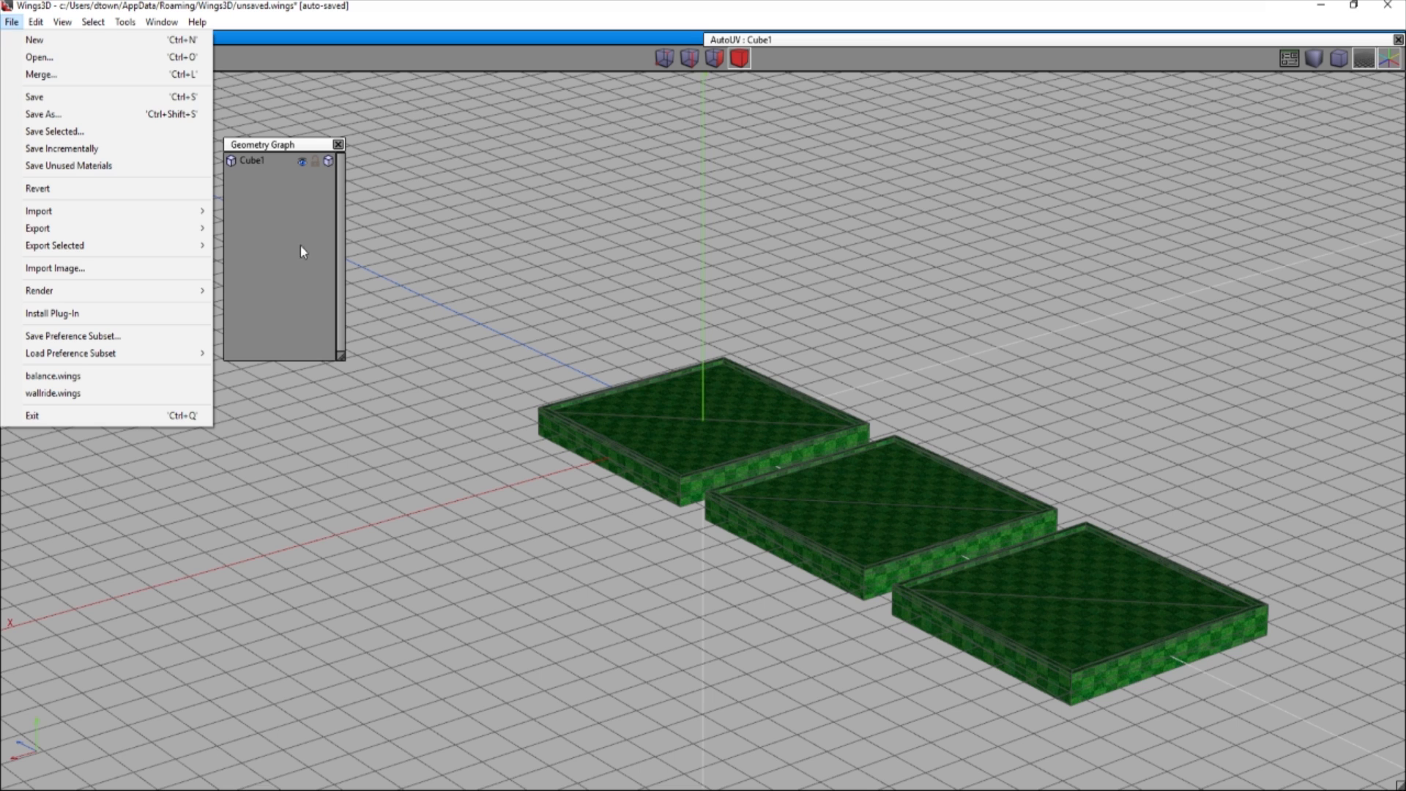
pyautogui.moveTo(86, 227)
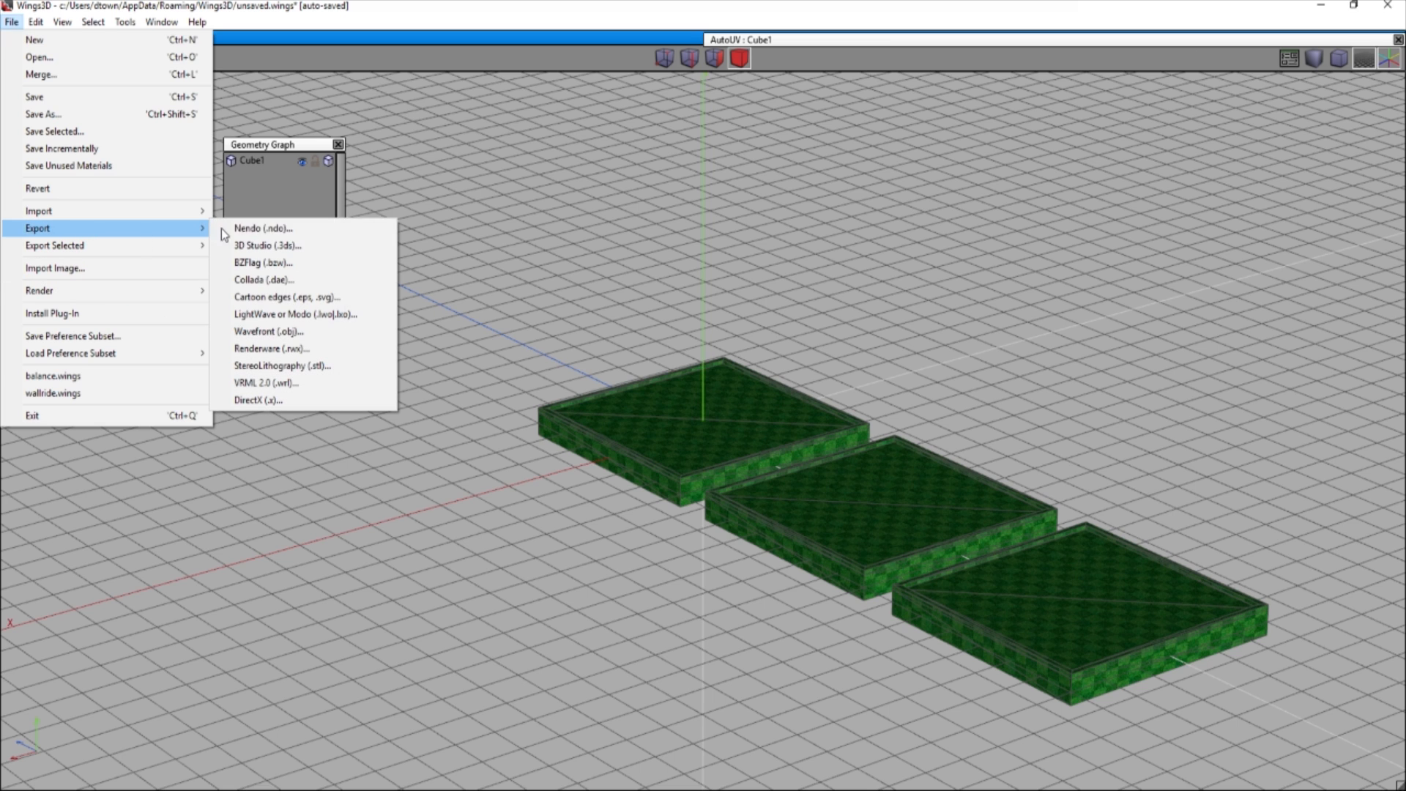
pyautogui.click(313, 336)
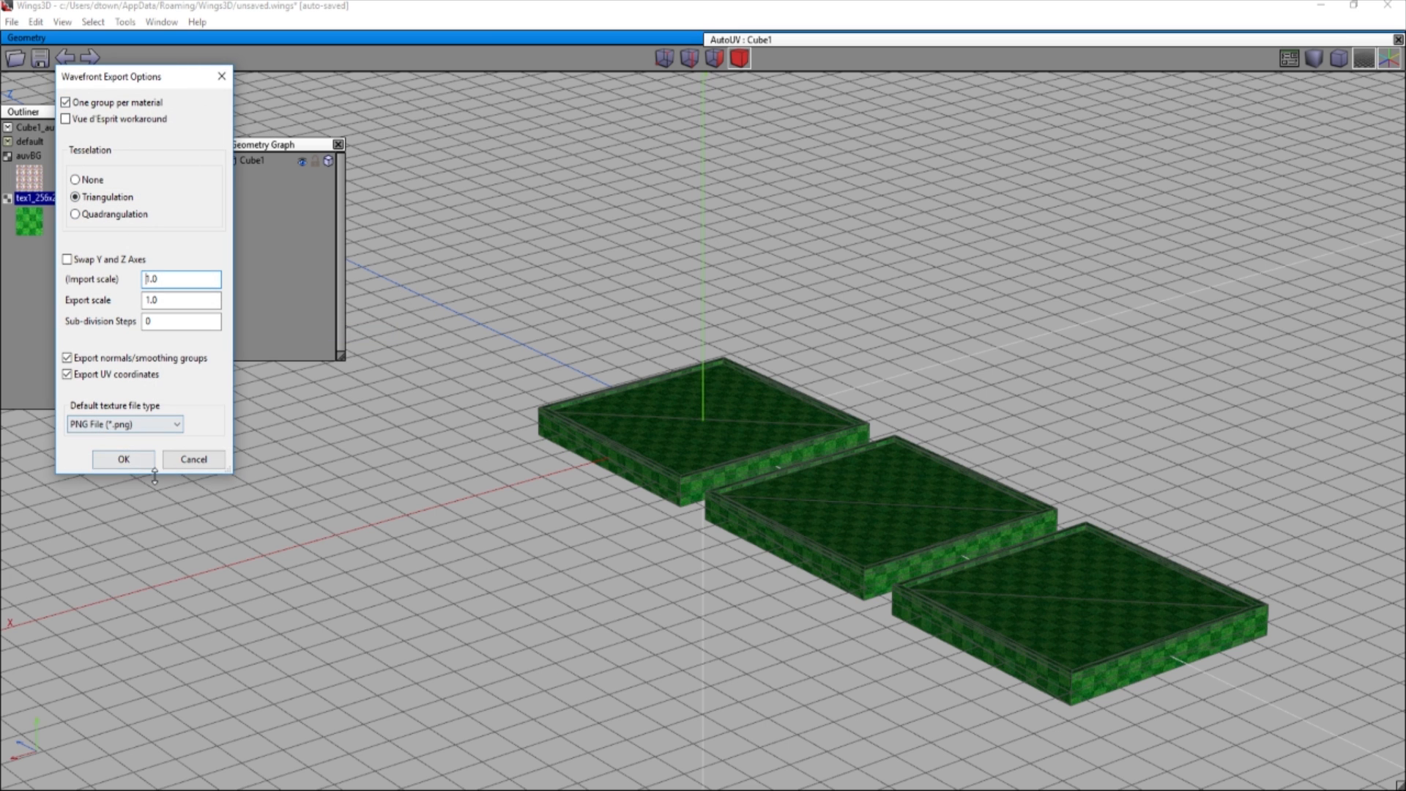
pyautogui.click(133, 458)
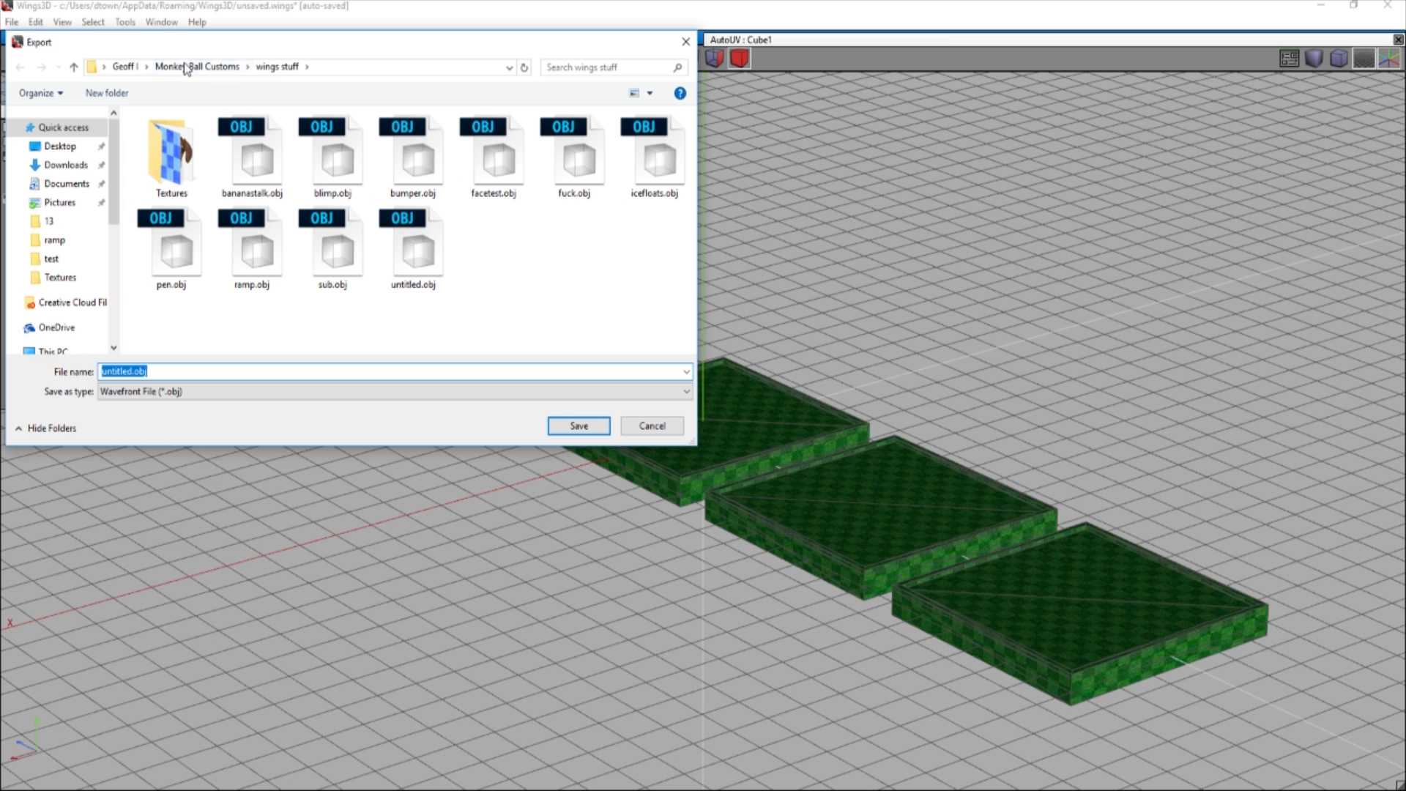
# Step: Save the exported OBJ file as "edgy" in the tut folder inside SMB2 Levels
pyautogui.click(208, 71)
pyautogui.doubleClick(188, 229)
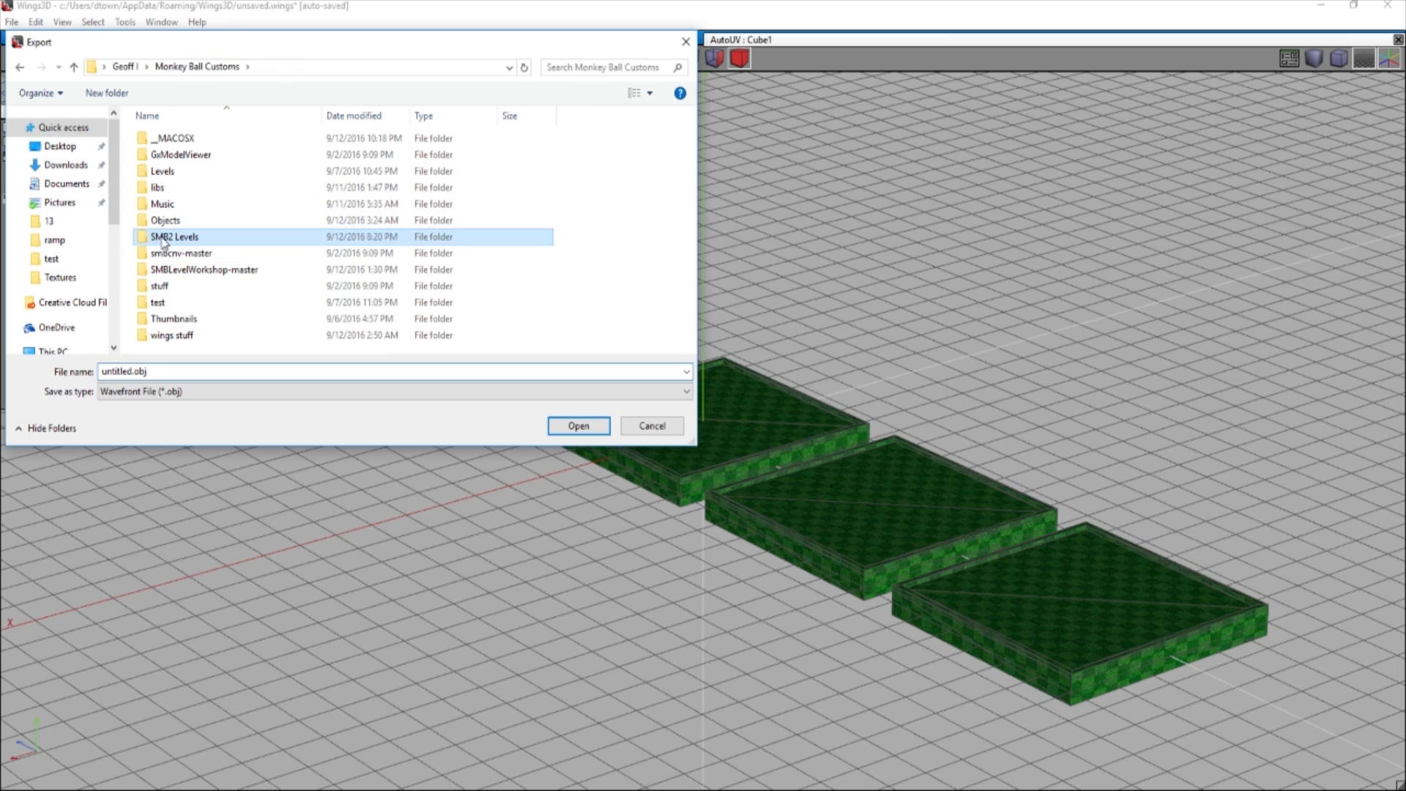
pyautogui.doubleClick(167, 255)
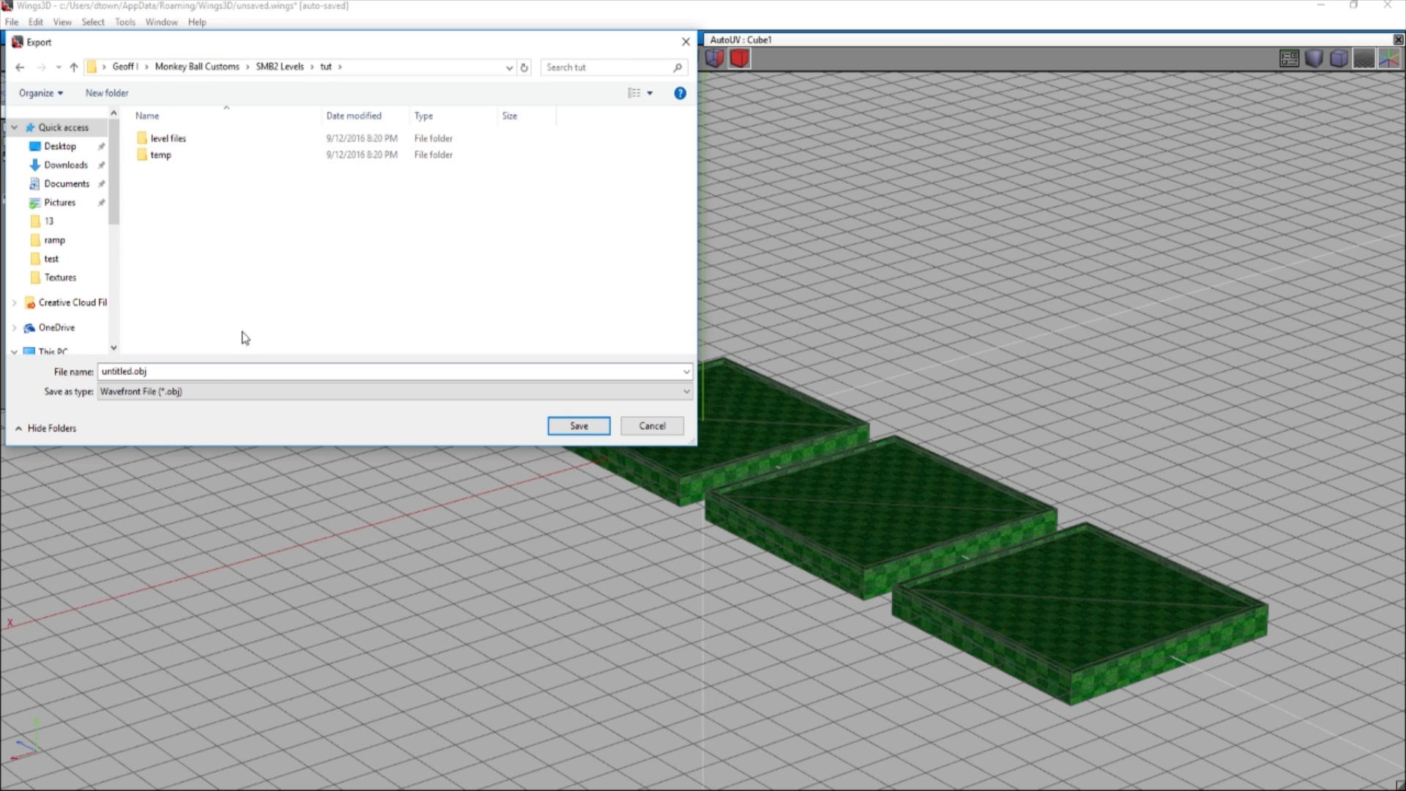
pyautogui.doubleClick(163, 371)
pyautogui.write('edgy')
pyautogui.click(581, 430)
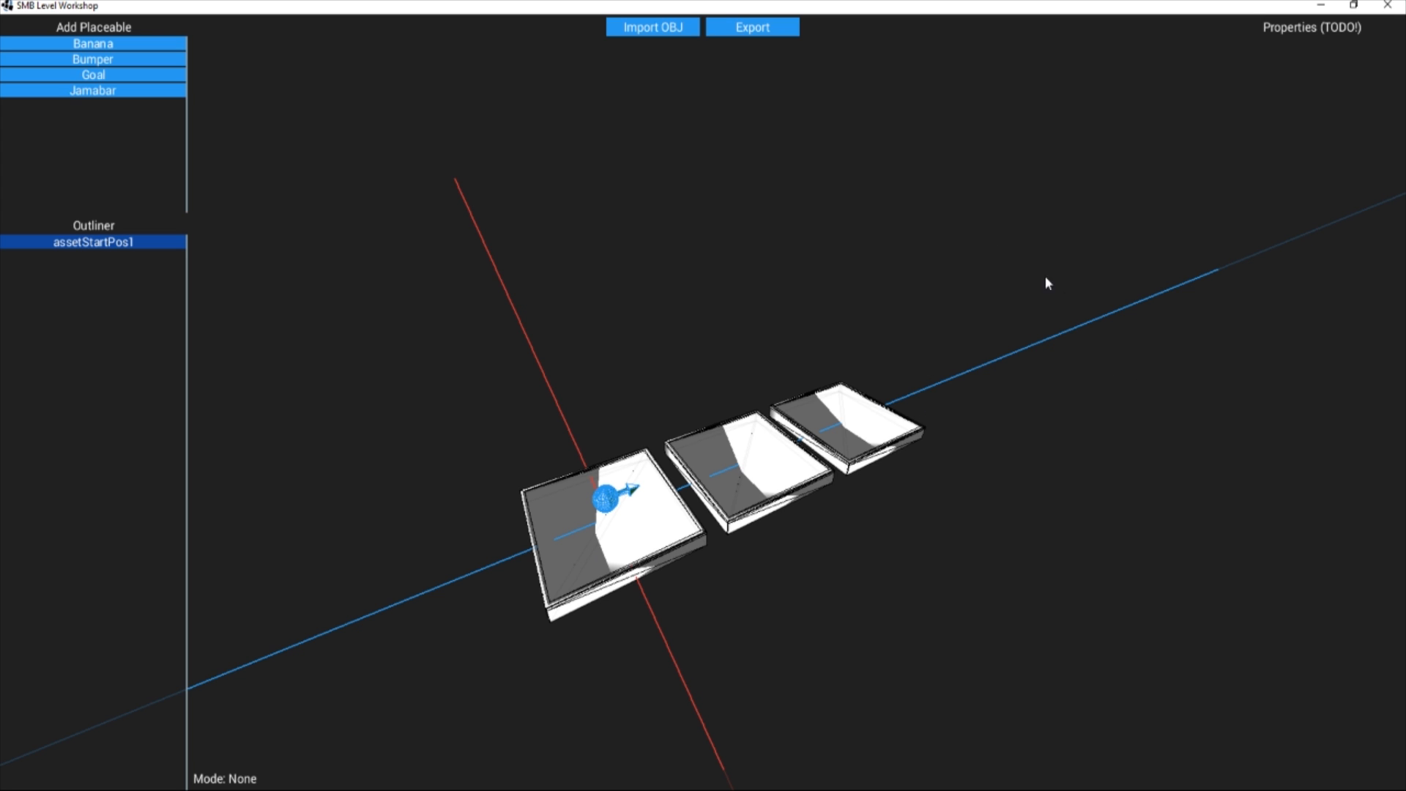
# Step: In SMB Level Workshop, add a goal and move it along the Z axis to the far end of the third platform
pyautogui.click(102, 75)
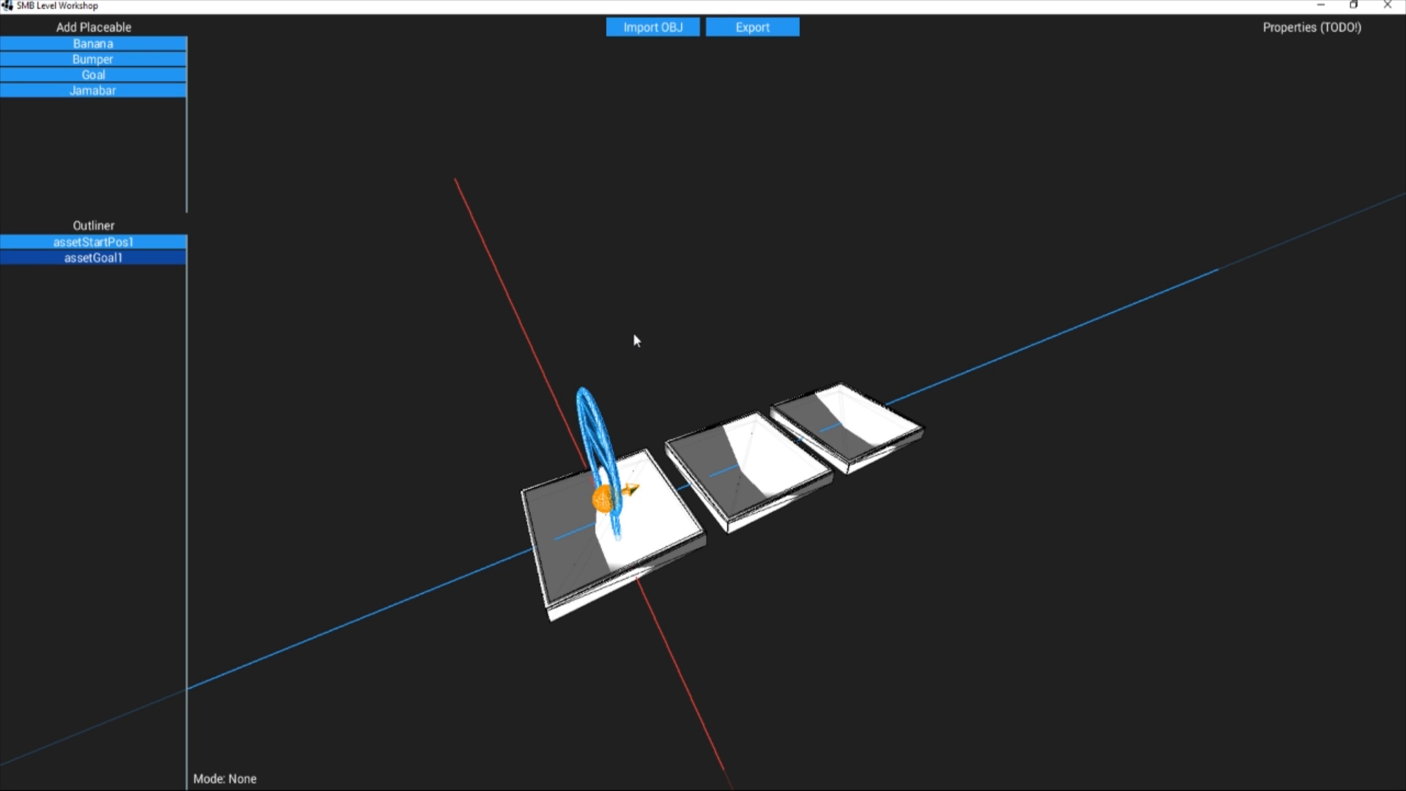
pyautogui.press('g')
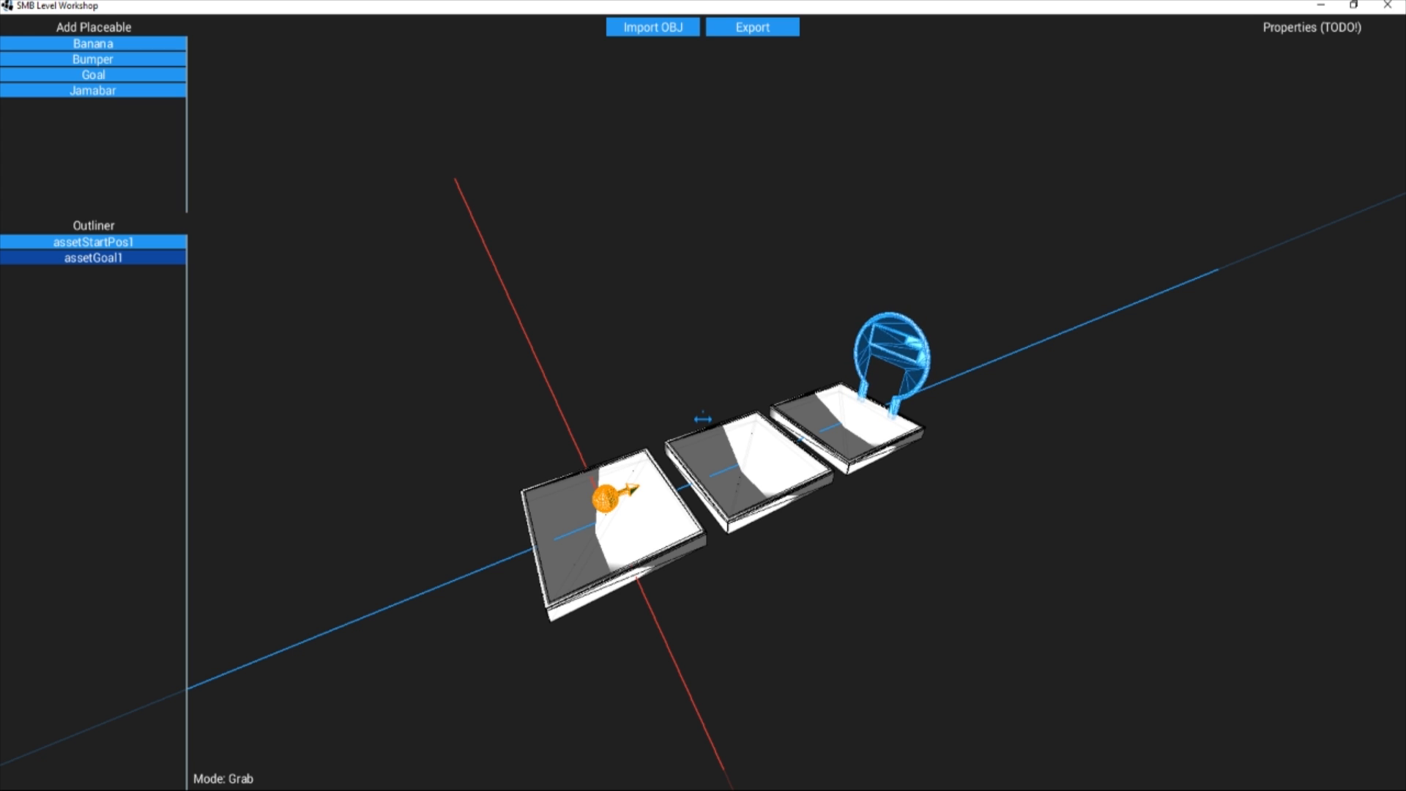
pyautogui.click(634, 337)
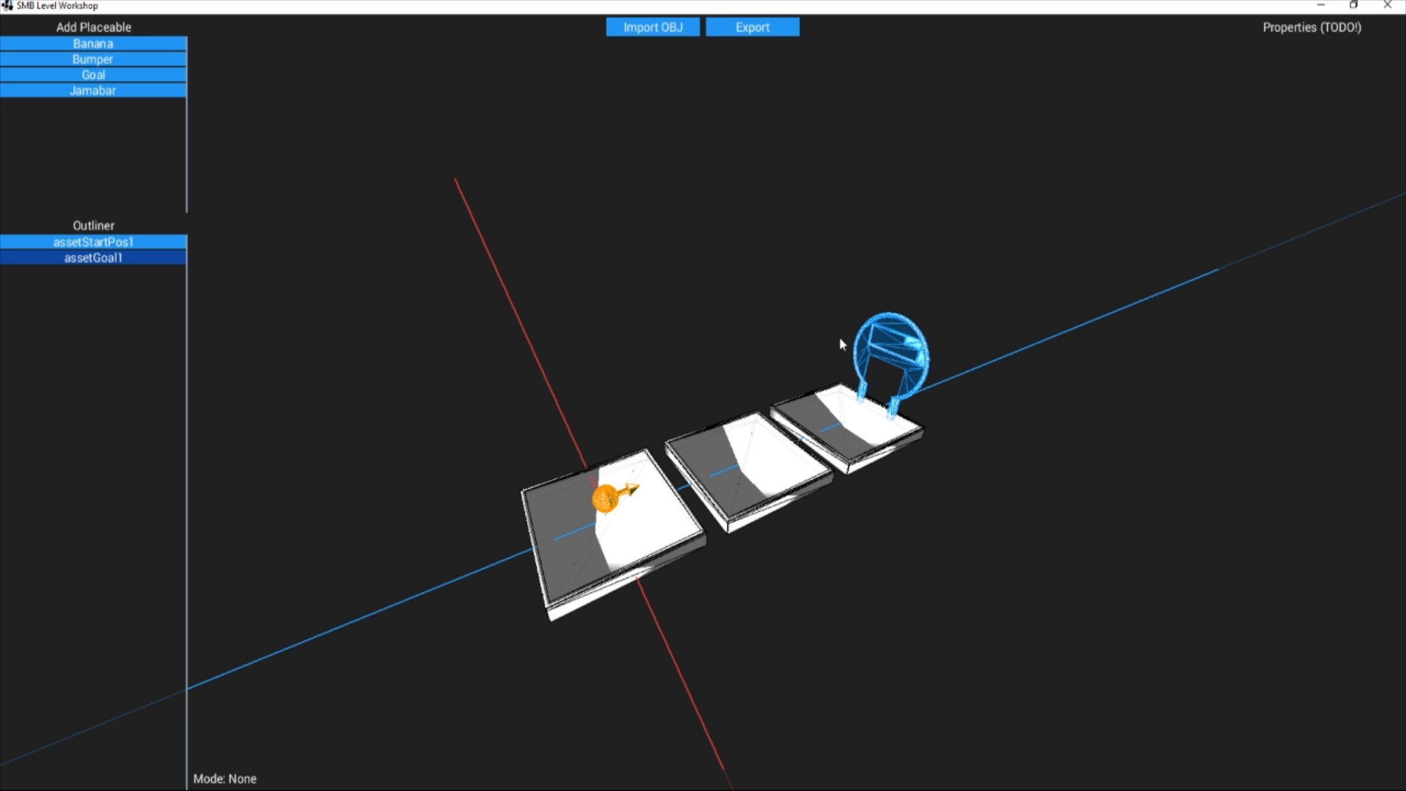
# Step: Adjust the goal's height along the Y axis to bring its feet level with the third platform's top surface
pyautogui.moveTo(828, 314); pyautogui.dragTo(754, 317, button='middle')
pyautogui.scroll(5, 703, 395)
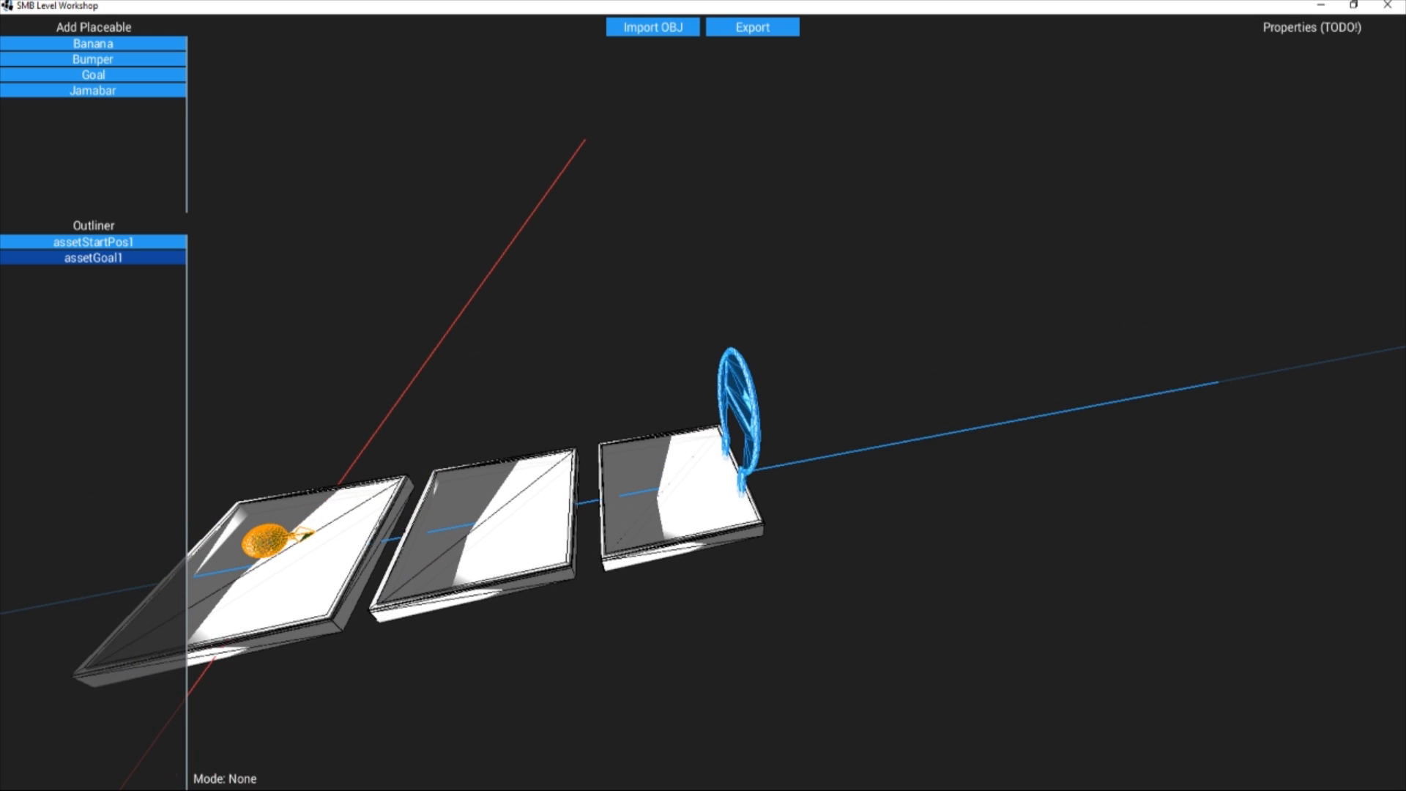
pyautogui.moveTo(754, 317); pyautogui.dragTo(681, 340, button='middle')
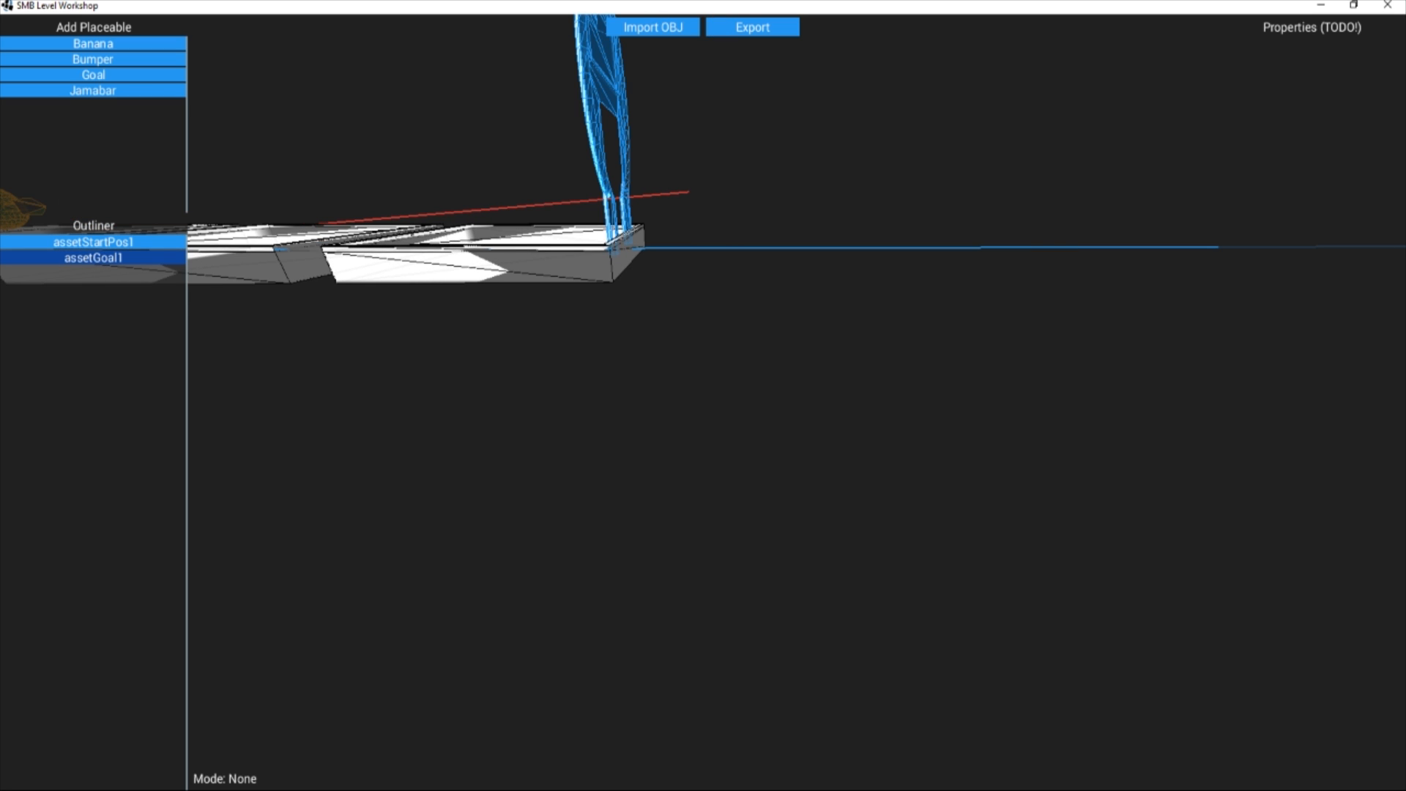
pyautogui.moveTo(681, 340); pyautogui.dragTo(564, 340, button='middle')
pyautogui.moveTo(781, 235); pyautogui.dragTo(781, 227, button='middle')
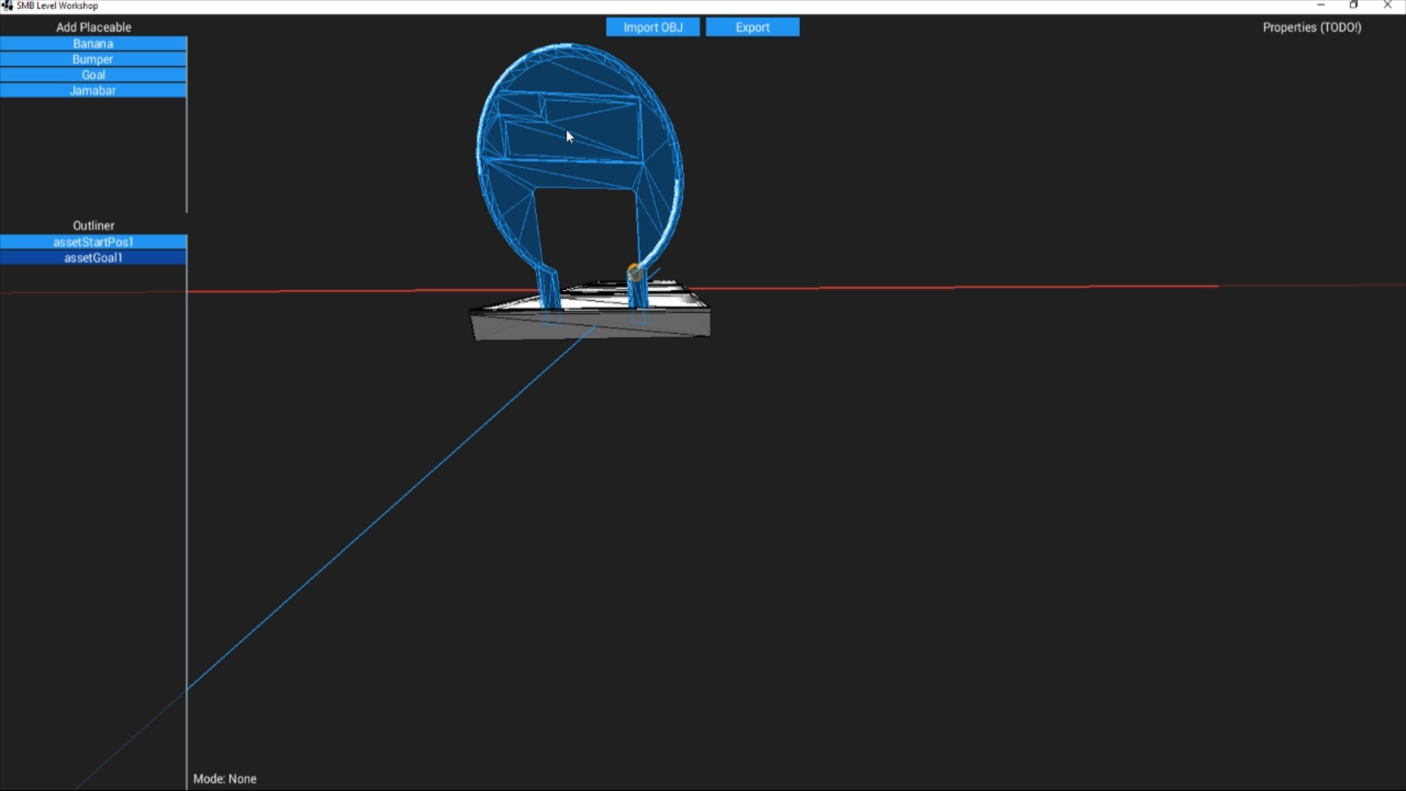
pyautogui.press('g')
pyautogui.press('y')
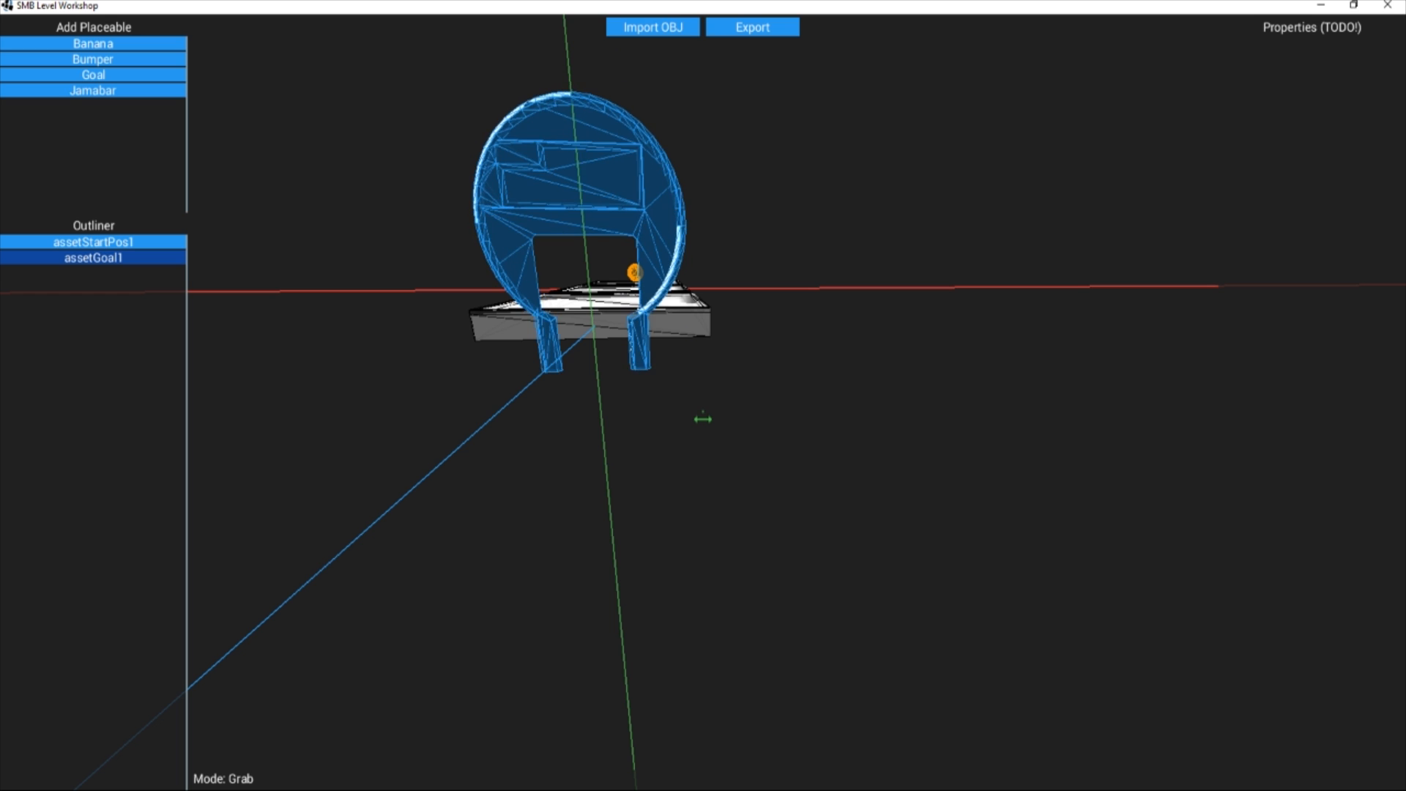
pyautogui.click(701, 418)
# Step: Move the goal along the Z axis onto the third platform's far edge and lower it along the Y axis onto the surface
pyautogui.moveTo(796, 375); pyautogui.dragTo(762, 373, button='middle')
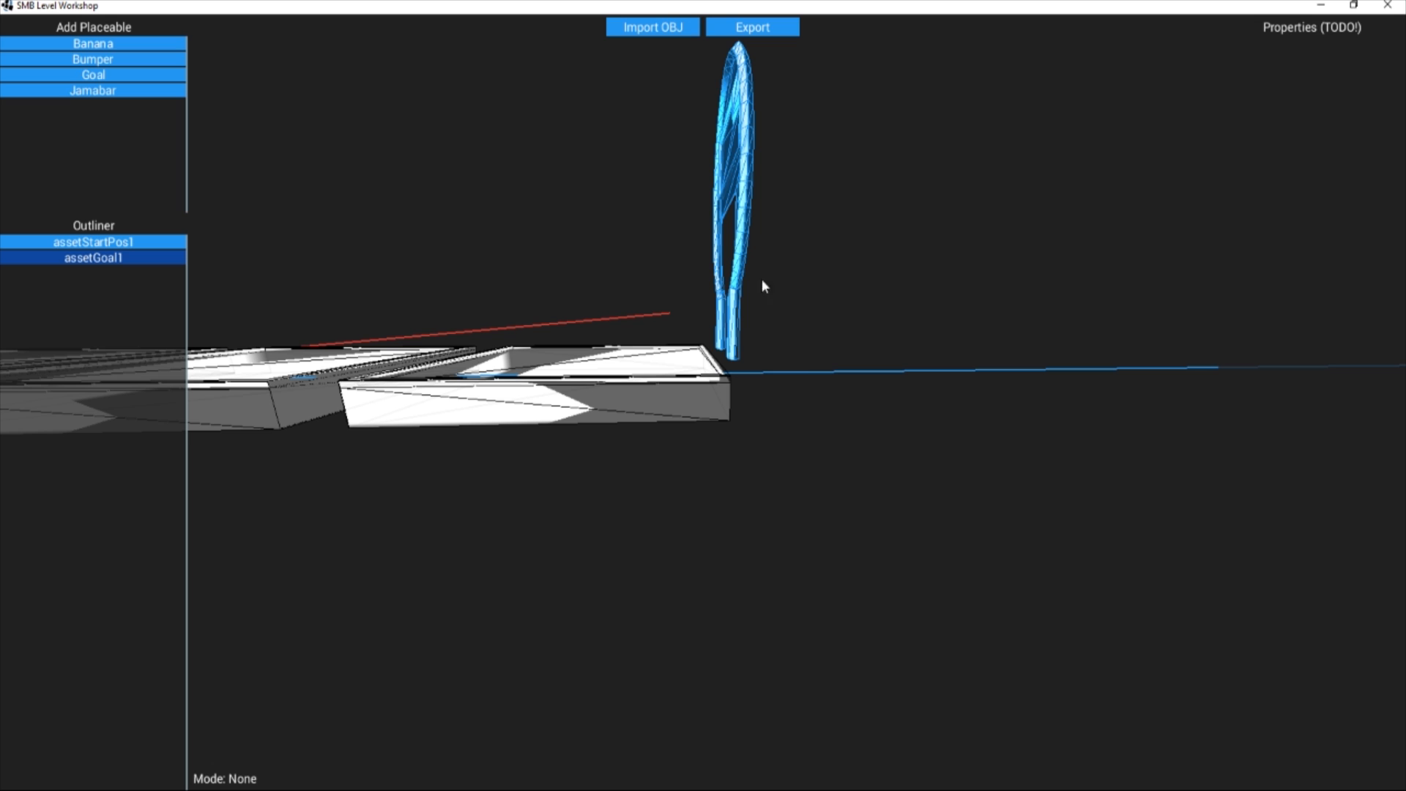
pyautogui.press('g')
pyautogui.press('z')
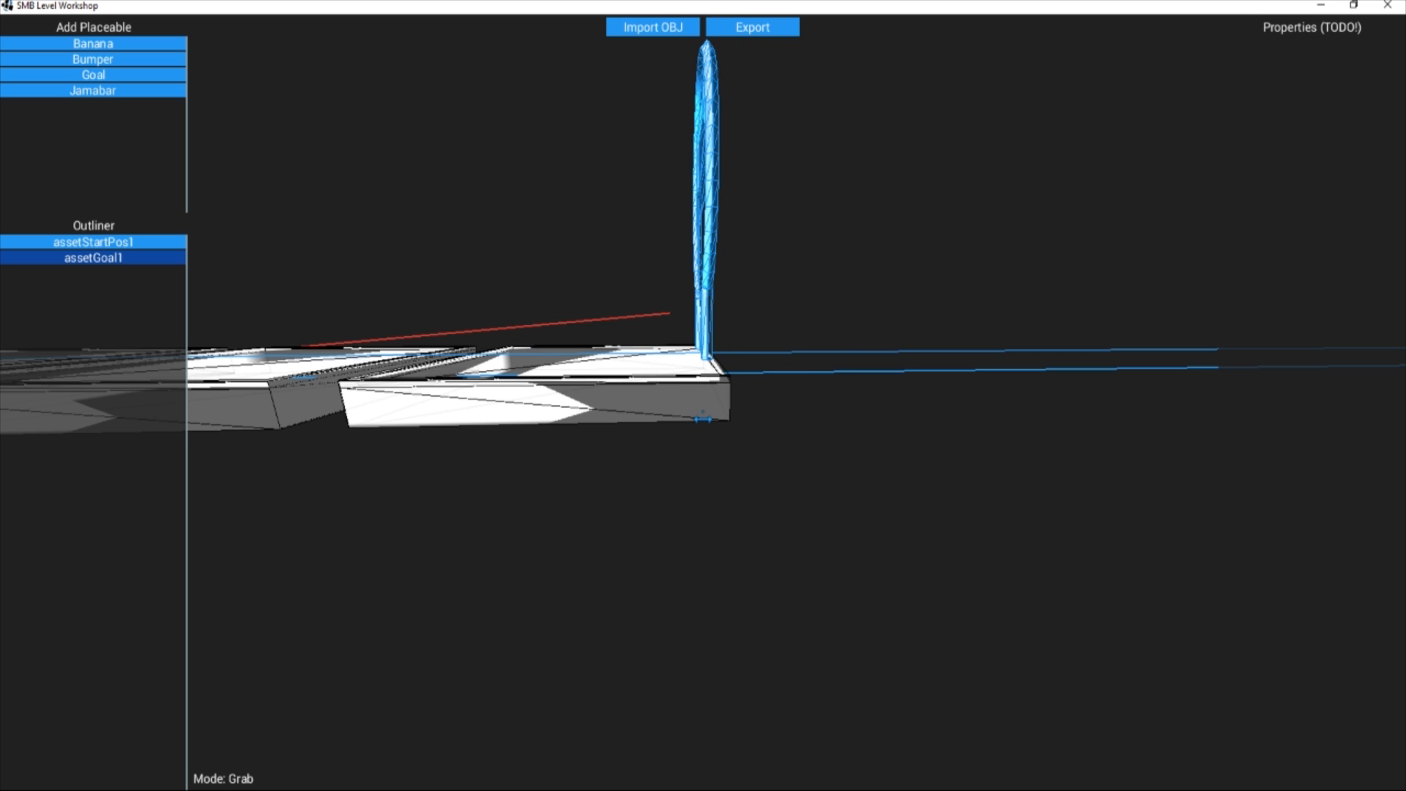
pyautogui.click(748, 195)
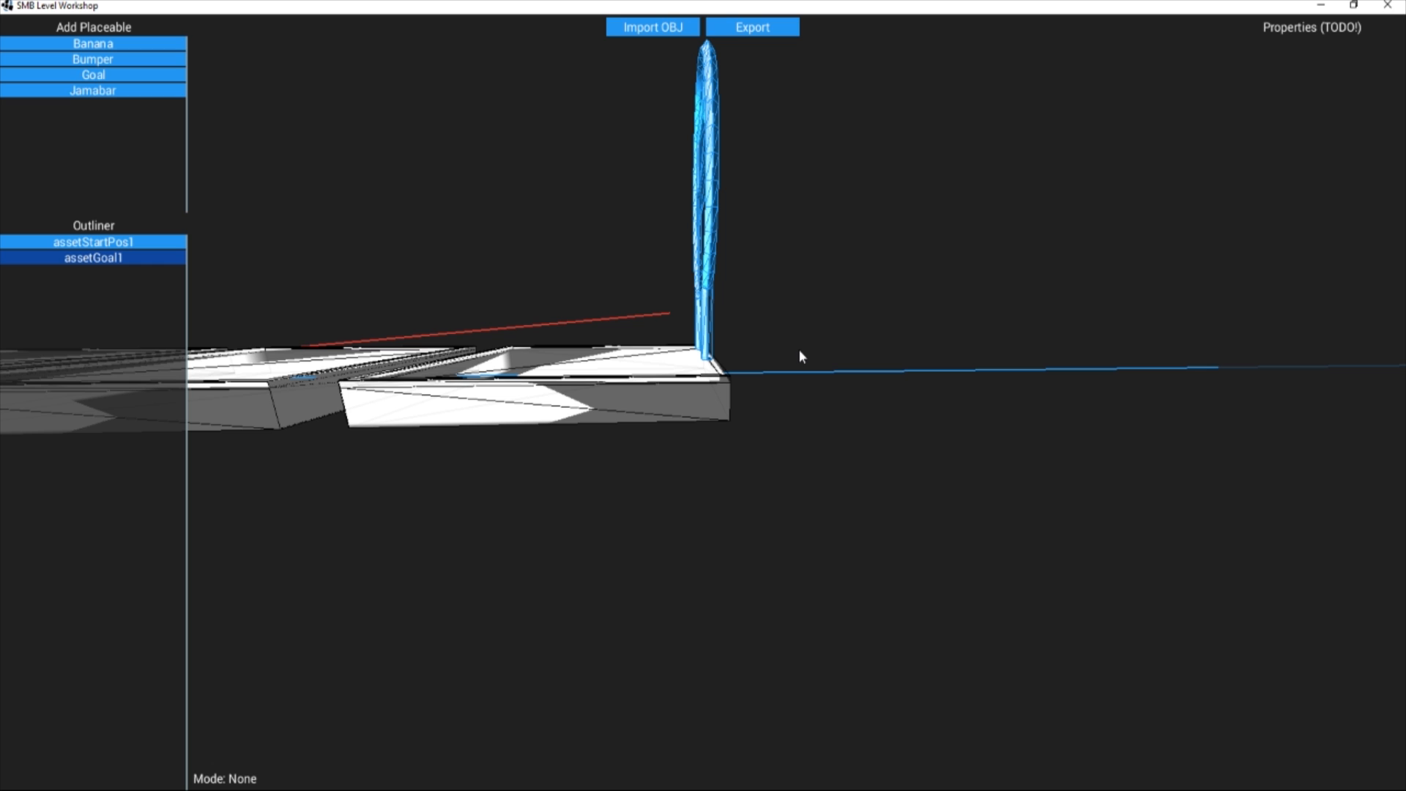
pyautogui.press('g')
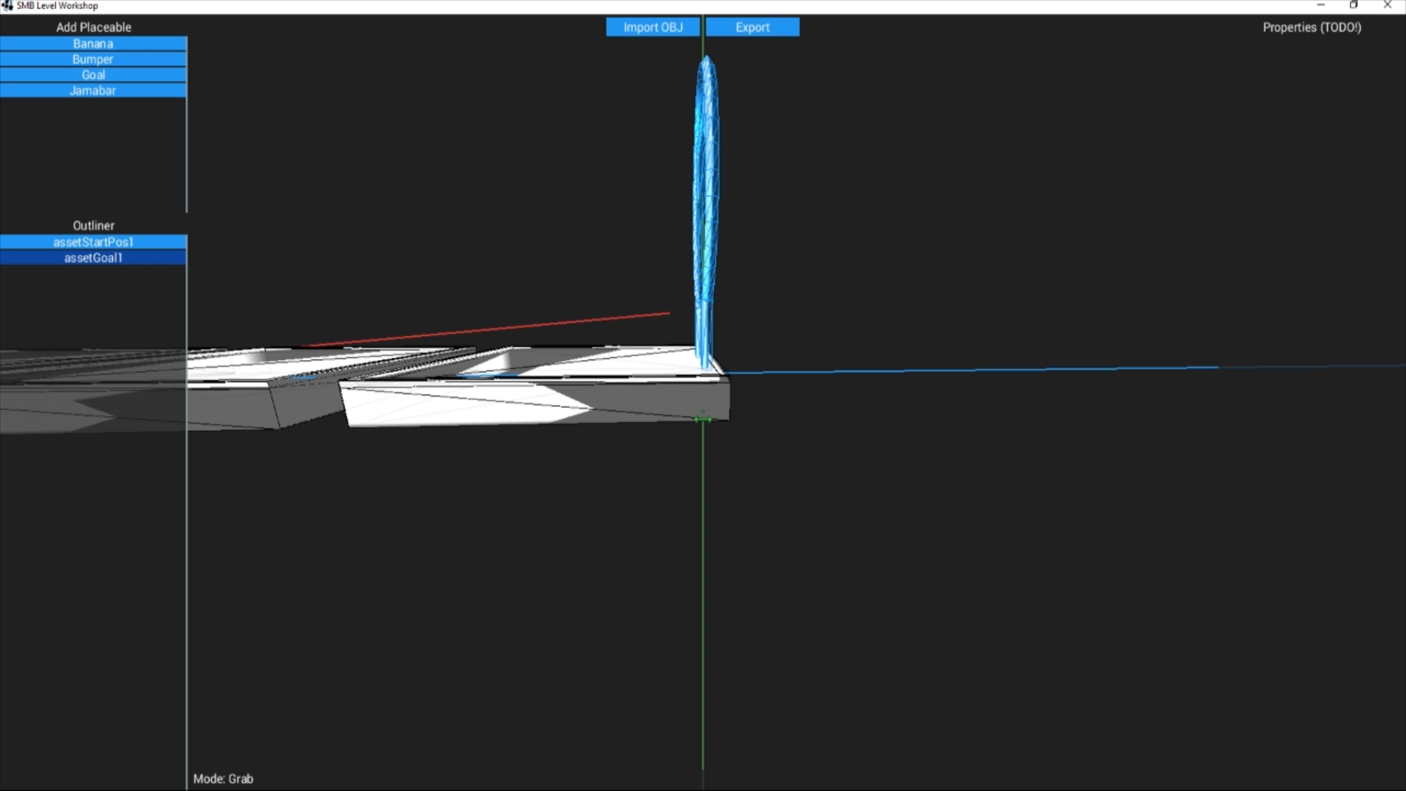
pyautogui.click(715, 261)
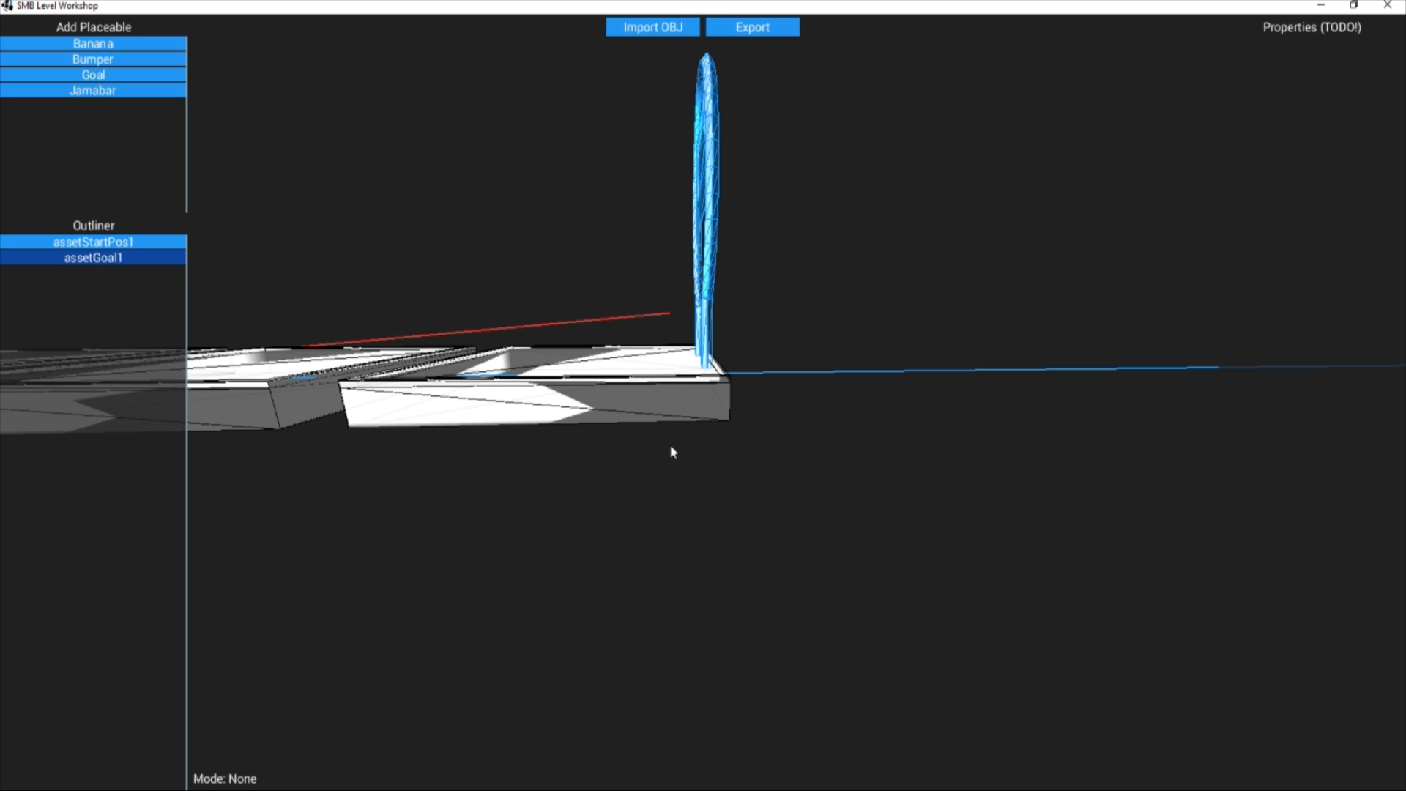
# Step: Try rotating the goal about the Y and Z axes in turn
pyautogui.moveTo(753, 432); pyautogui.dragTo(666, 366, button='right')
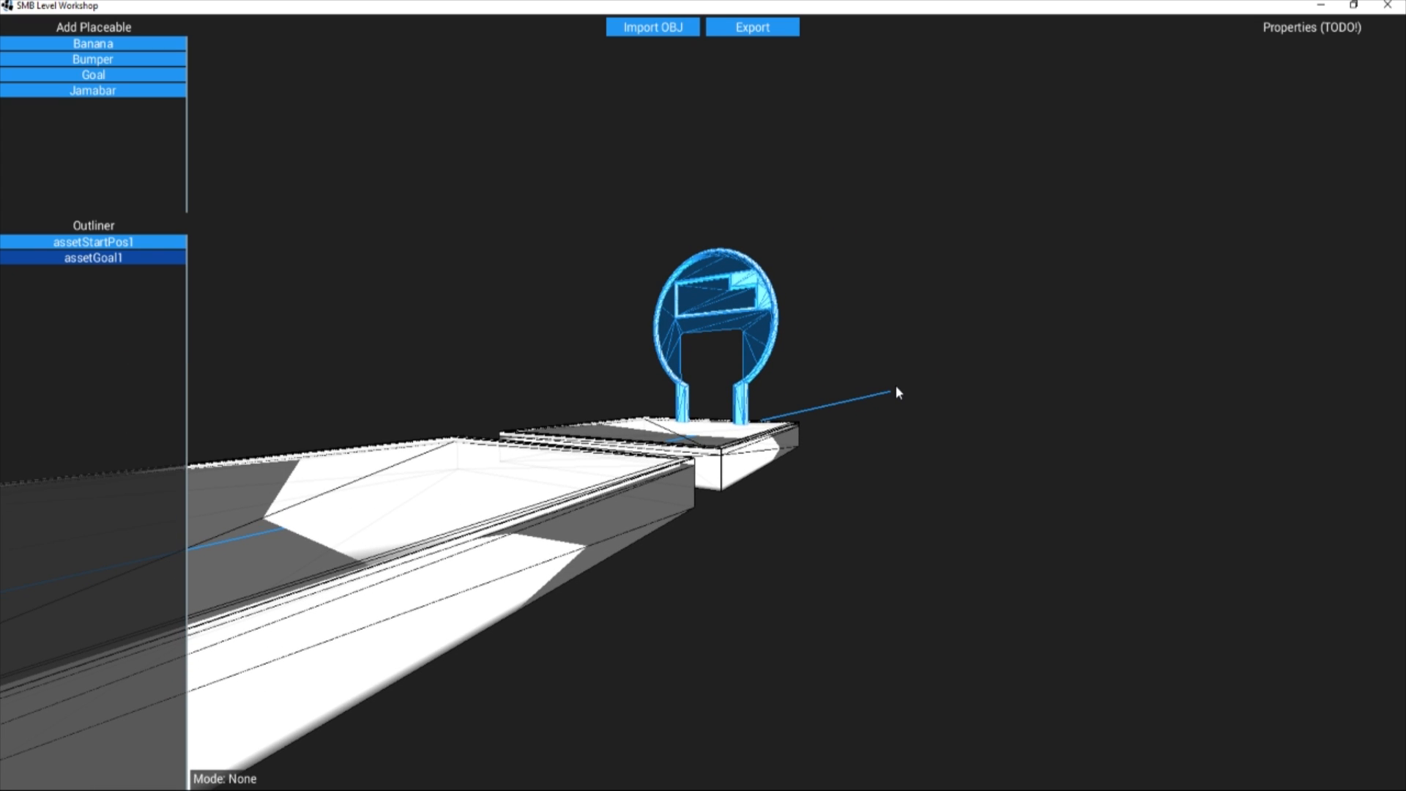
pyautogui.press('r')
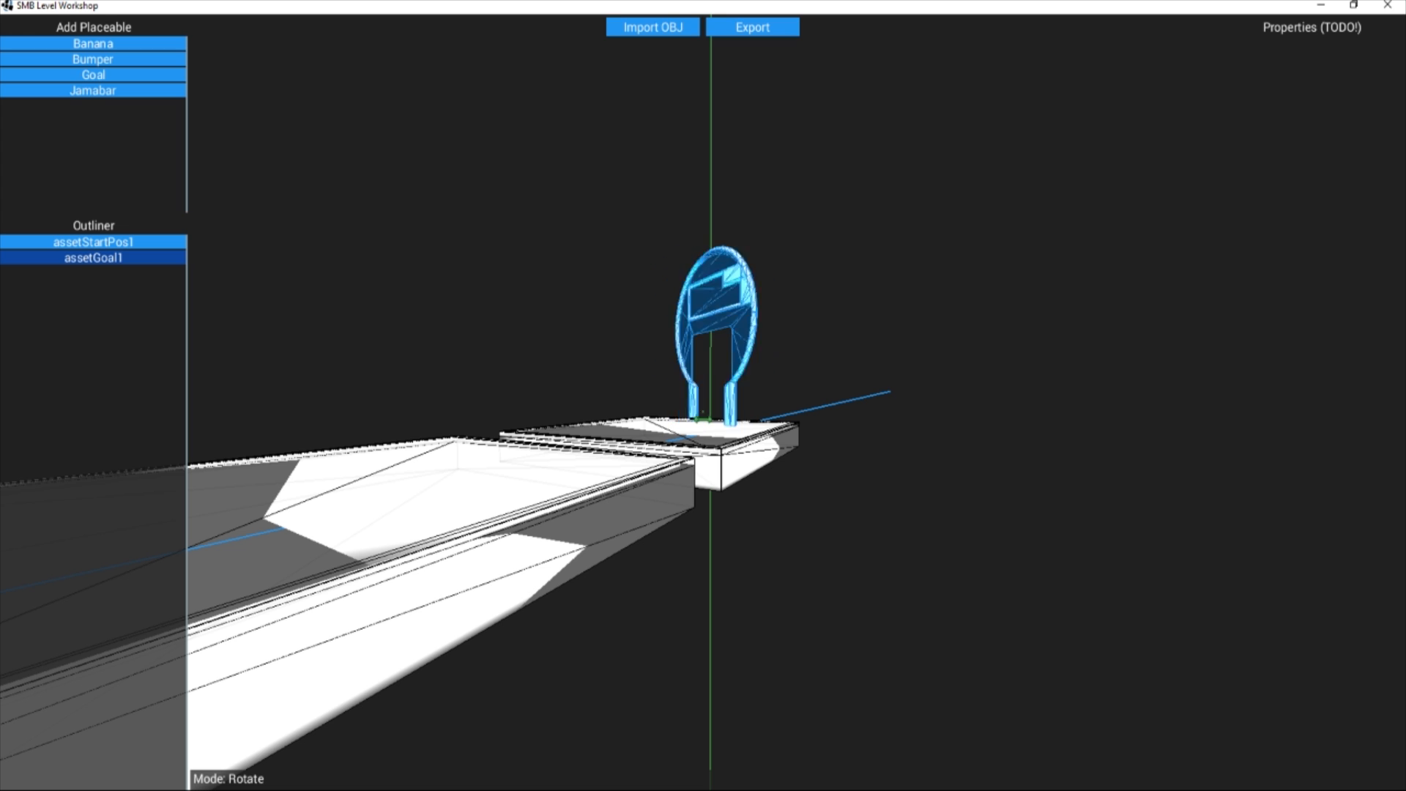
pyautogui.click(895, 385)
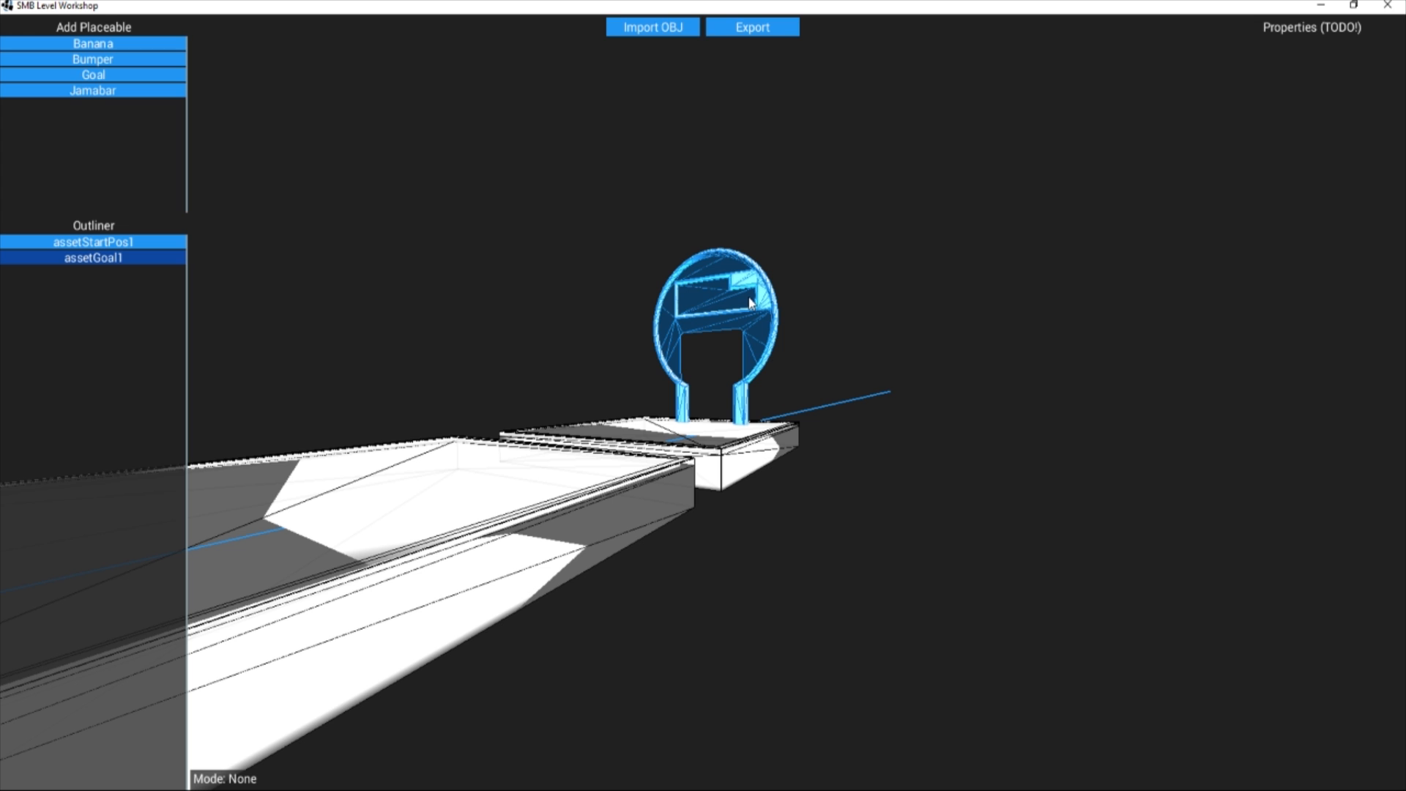
pyautogui.press('r')
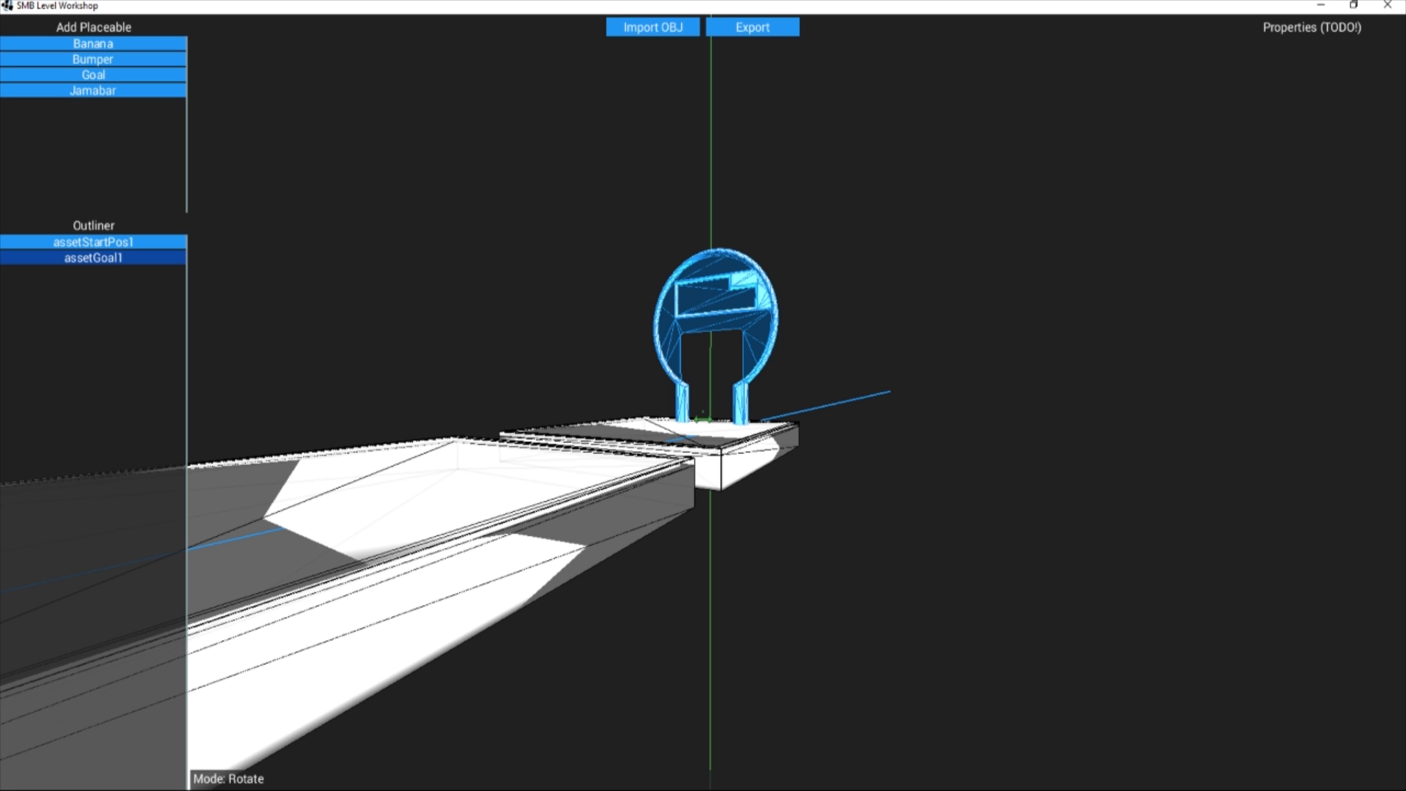
pyautogui.press('r')
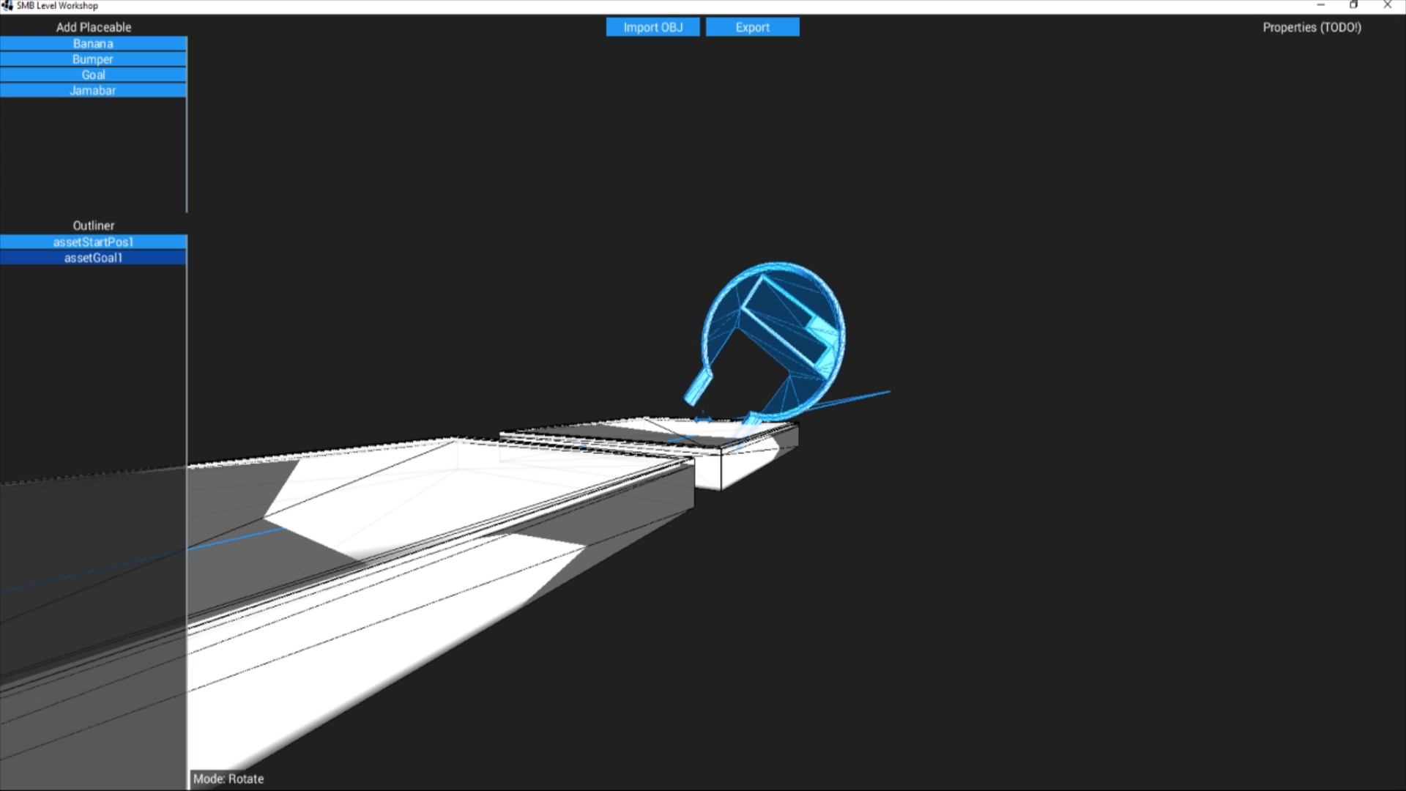
pyautogui.press('Escape')
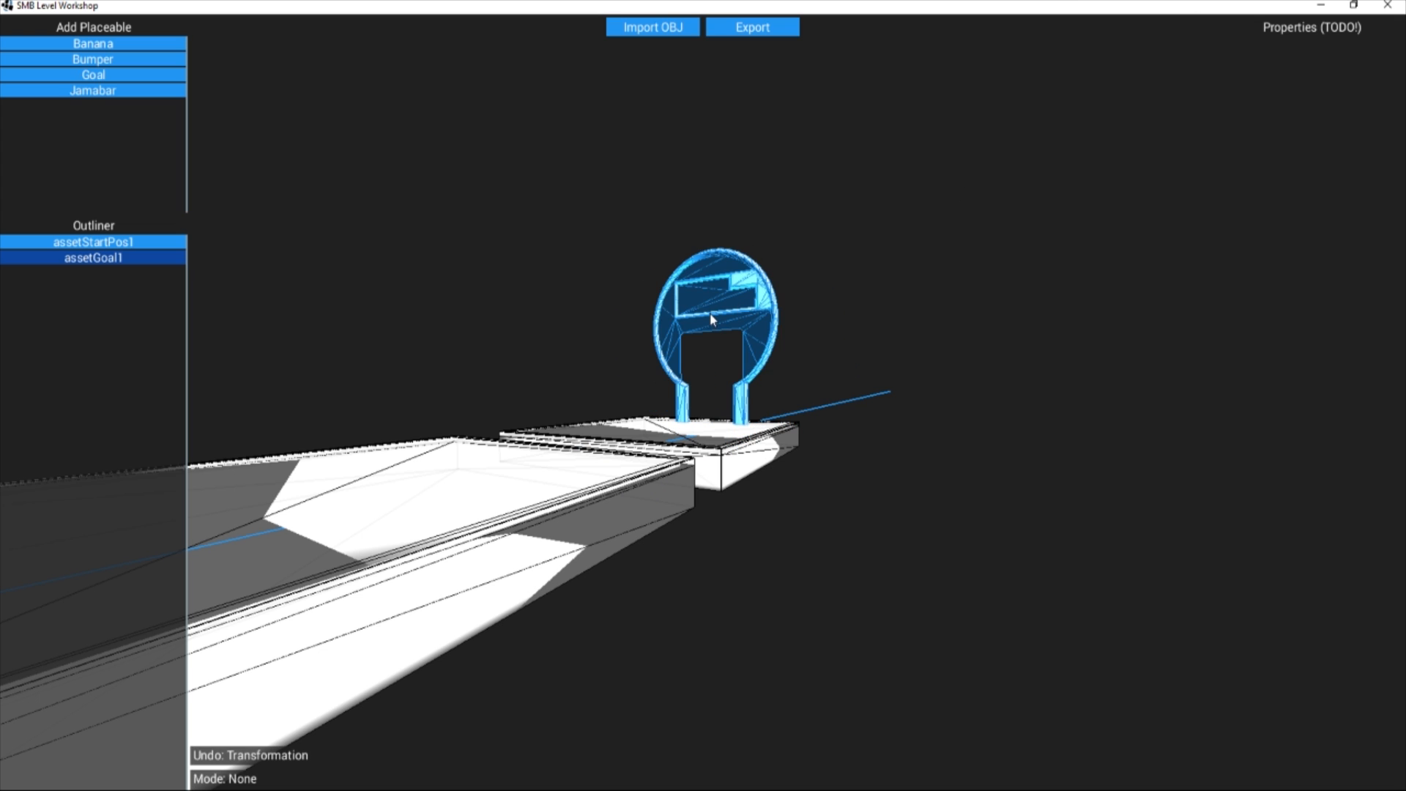
# Step: Rotate the goal about the X axis so it tilts backward, away from the platforms
pyautogui.press('r')
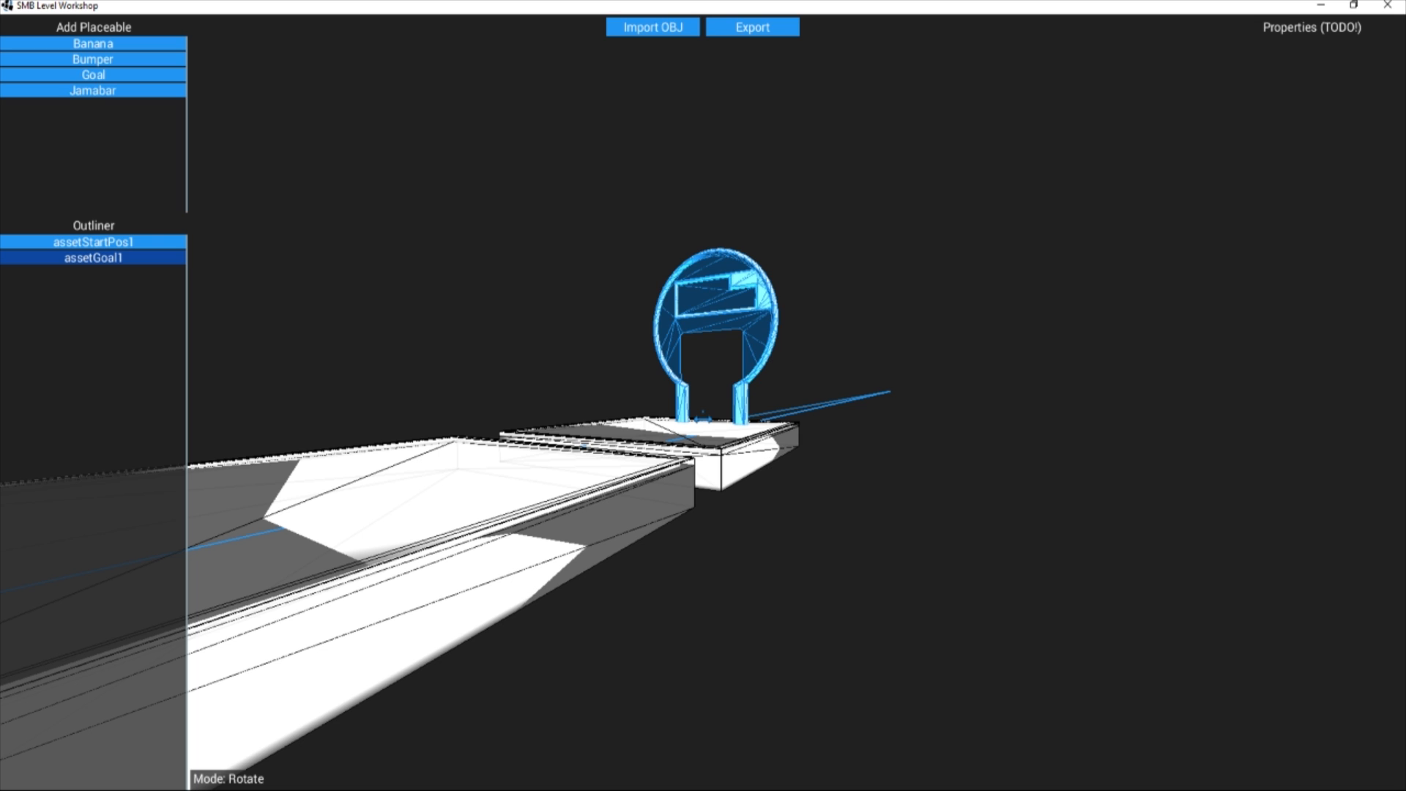
pyautogui.press('x')
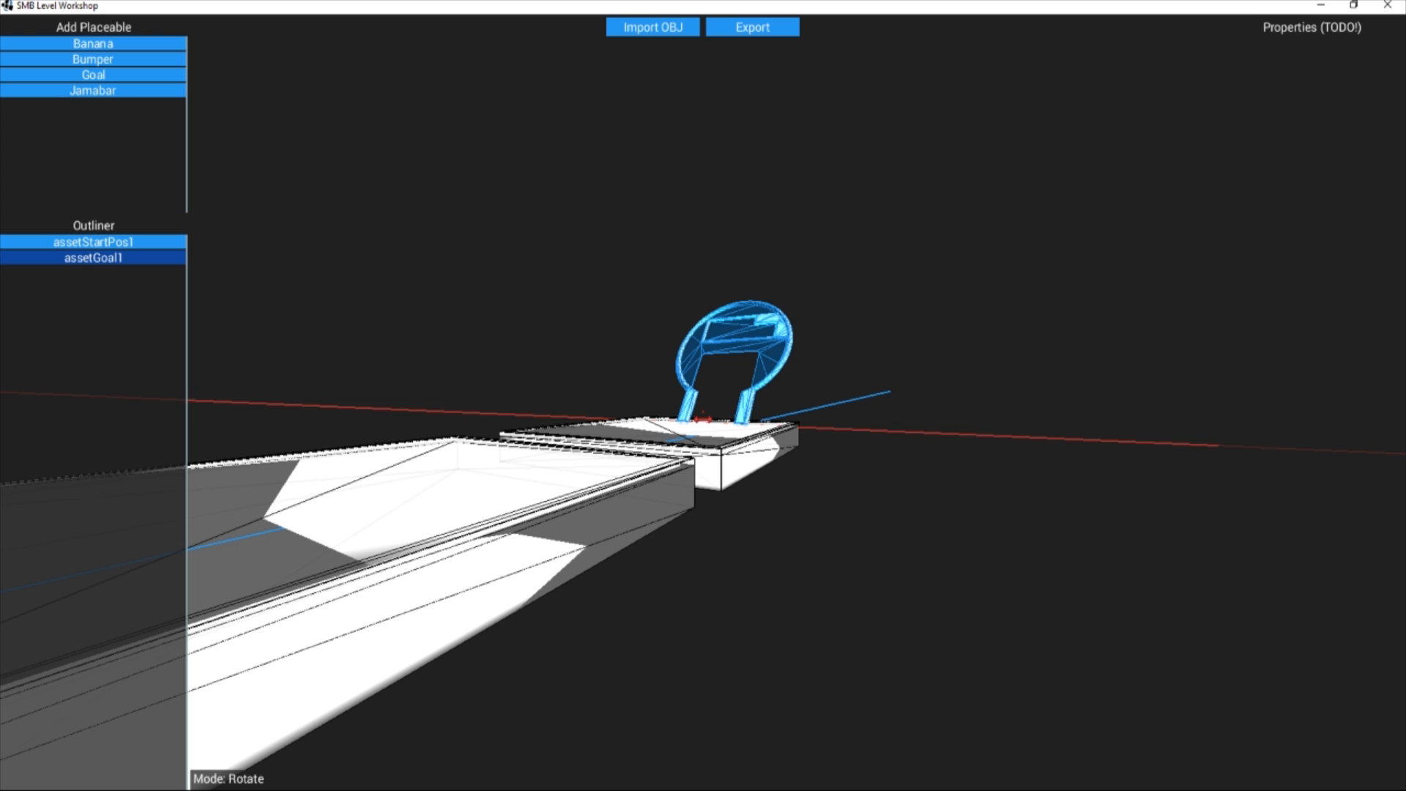
pyautogui.click(809, 497)
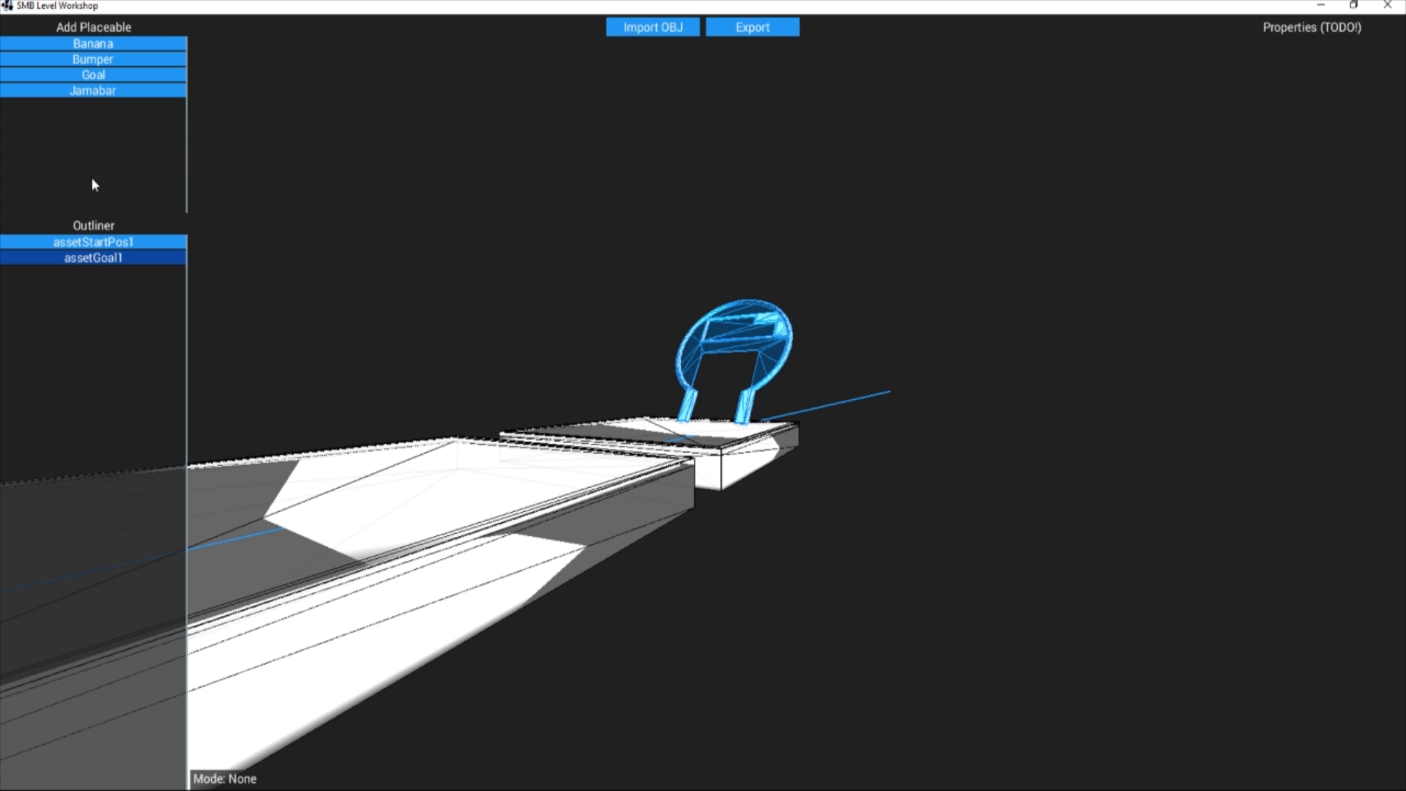
# Step: Add a bumper and move it along the Z axis from the start position to the middle of the second platform
pyautogui.click(111, 59)
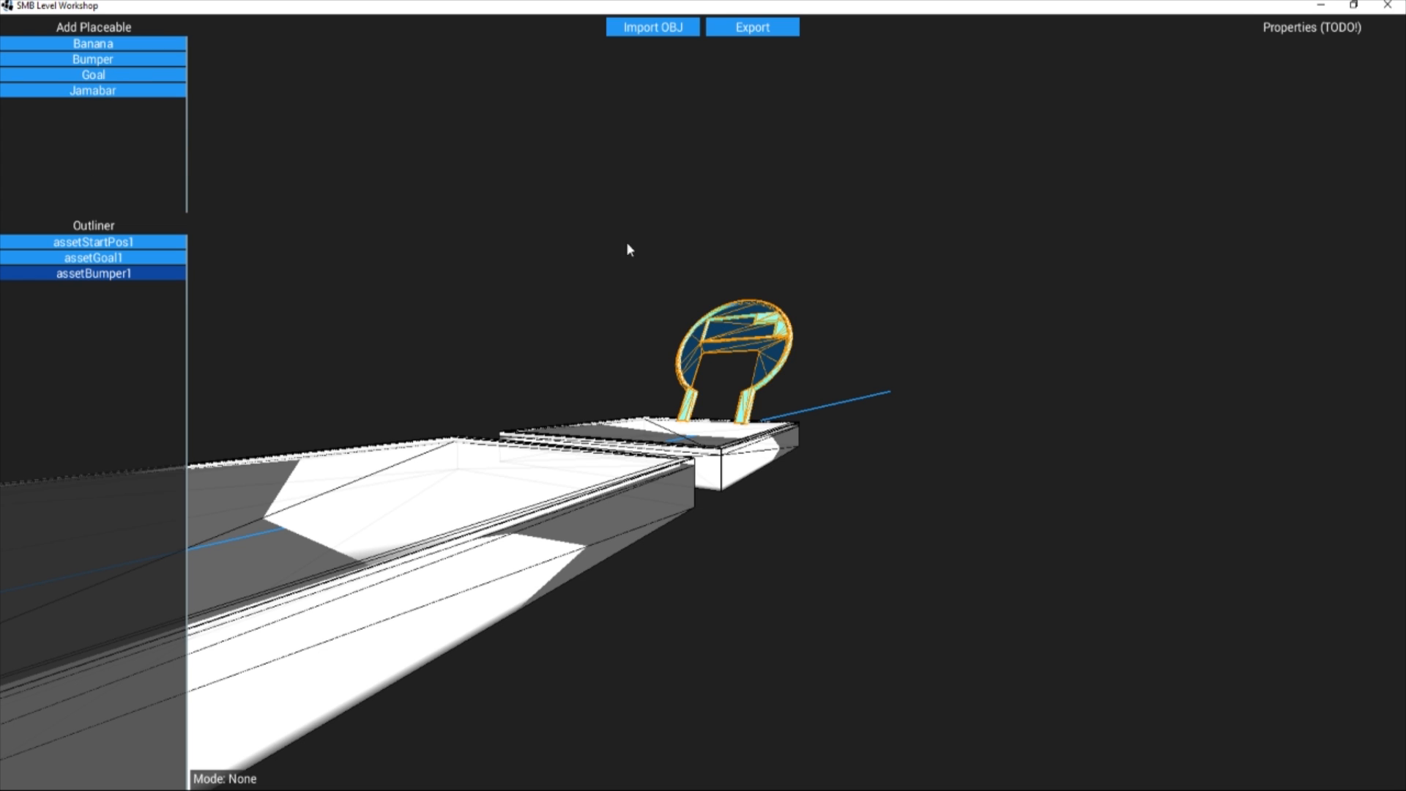
pyautogui.moveTo(590, 473); pyautogui.dragTo(505, 480, button='middle')
pyautogui.press('a')
pyautogui.press('s')
pyautogui.press('d')
pyautogui.press('w')
pyautogui.press('s')
pyautogui.press('s')
pyautogui.press('d')
pyautogui.press('w')
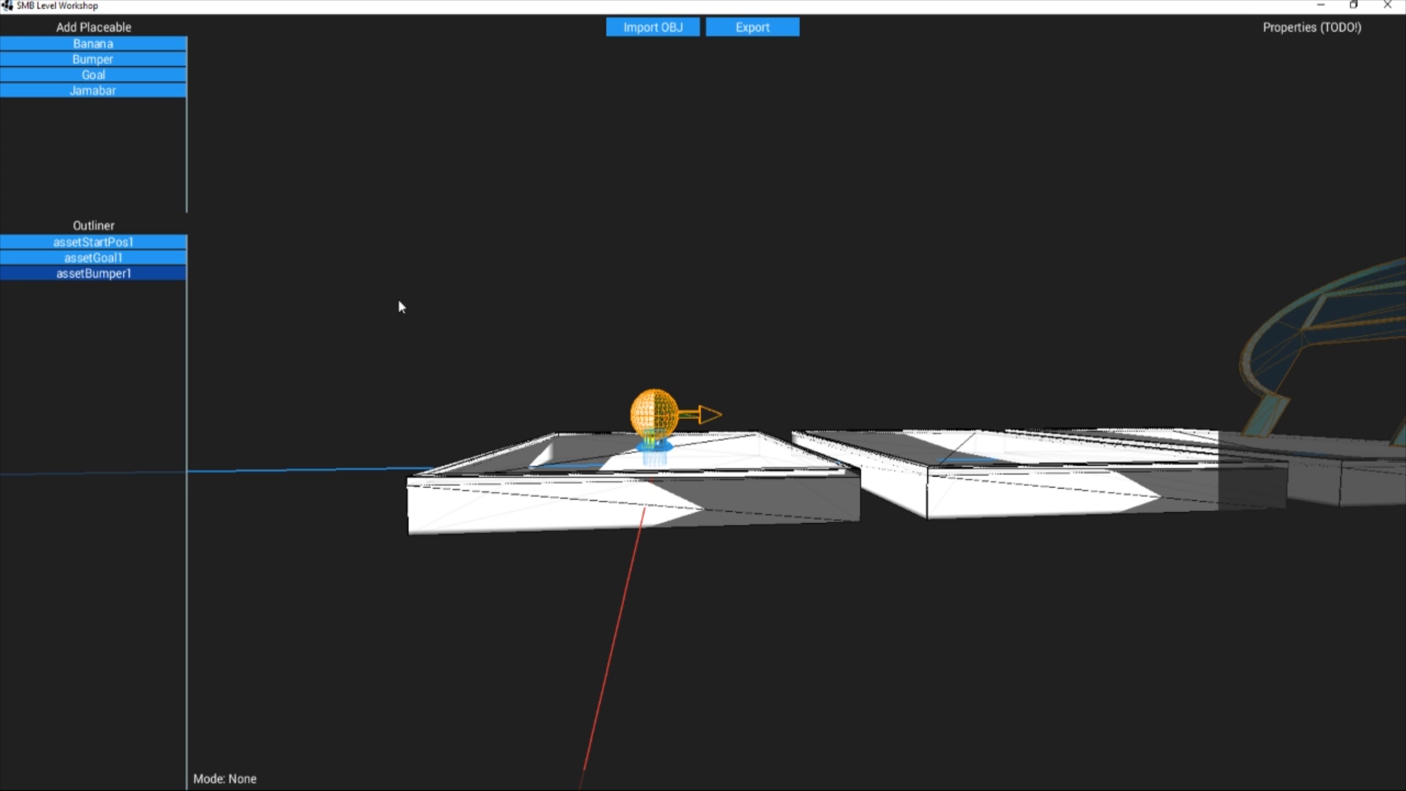
pyautogui.press('g')
pyautogui.press('z')
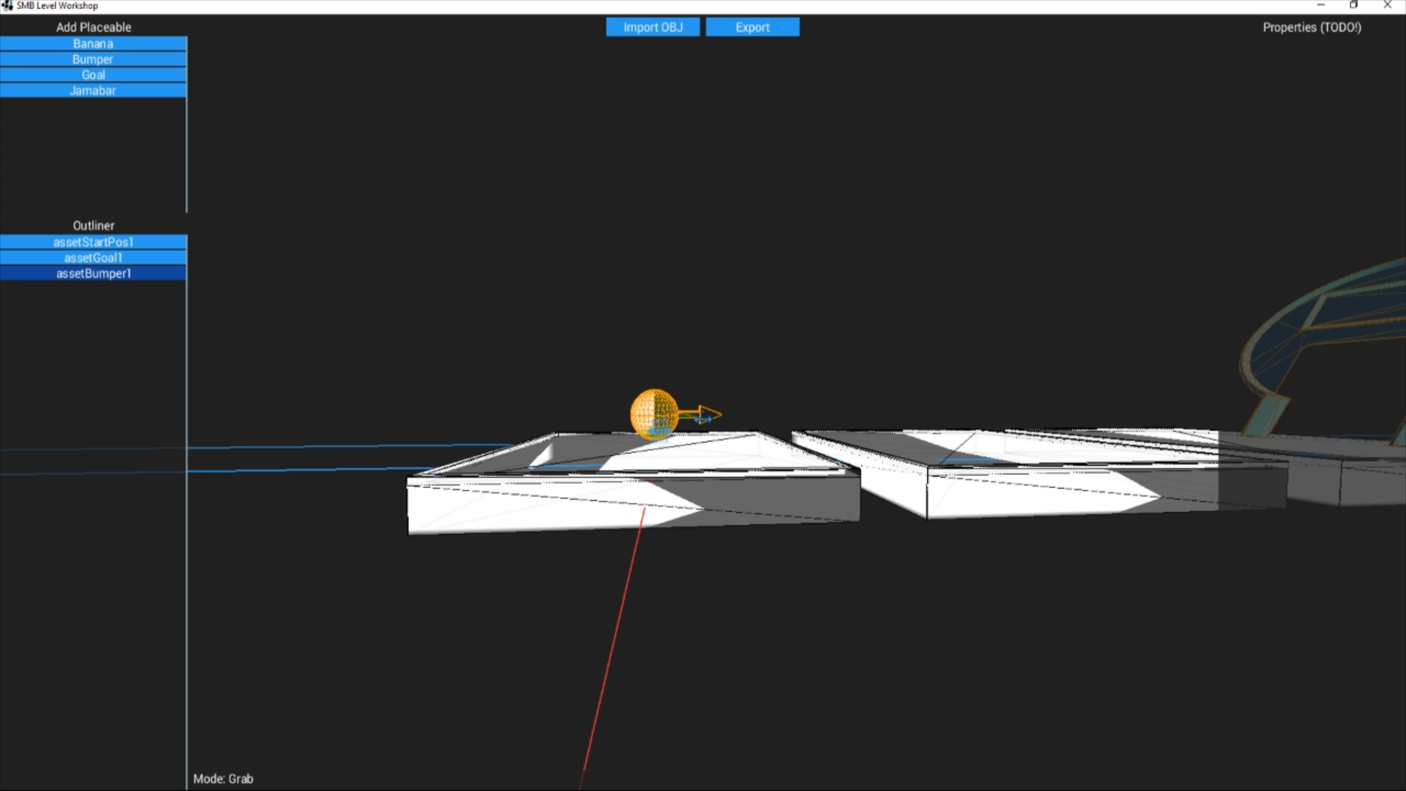
pyautogui.click(782, 404)
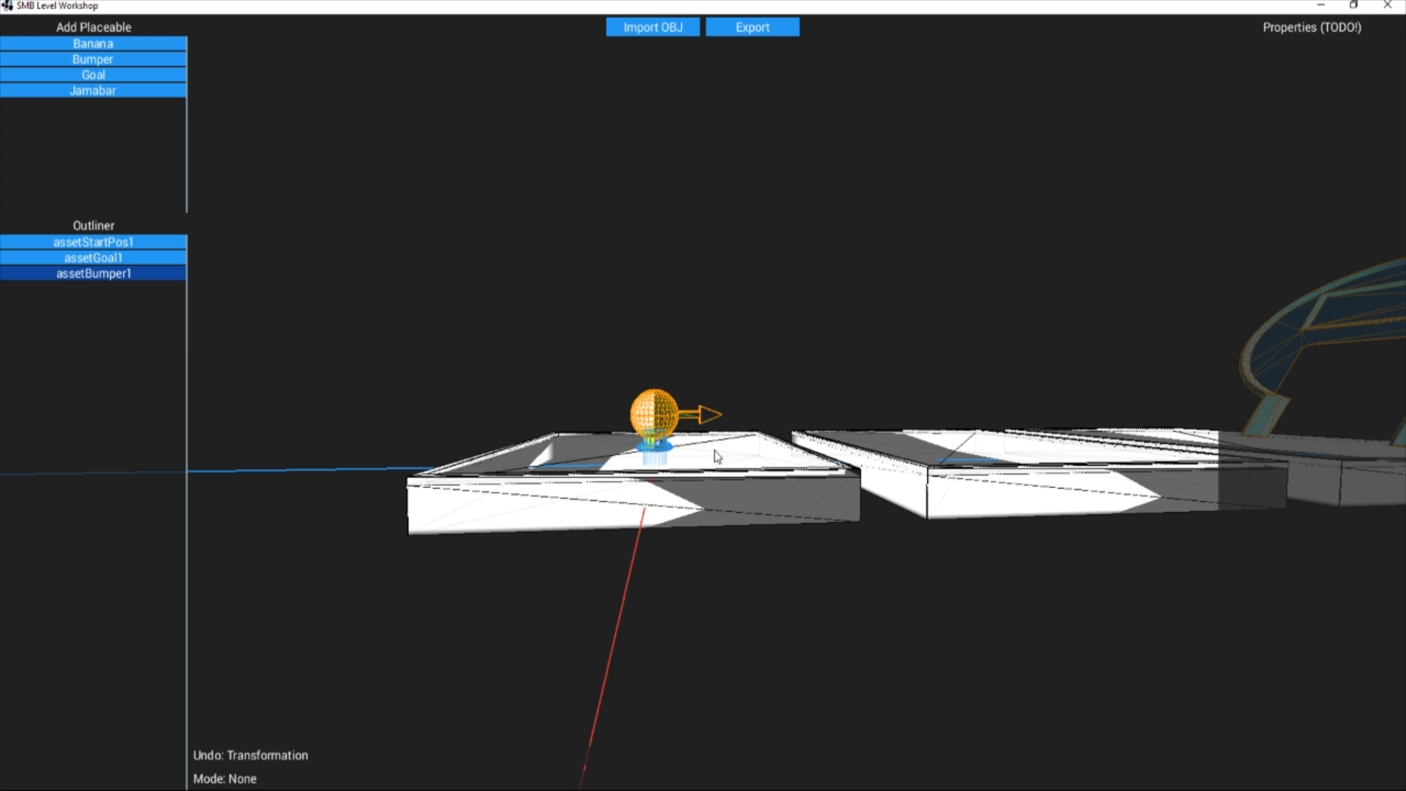
pyautogui.press('g')
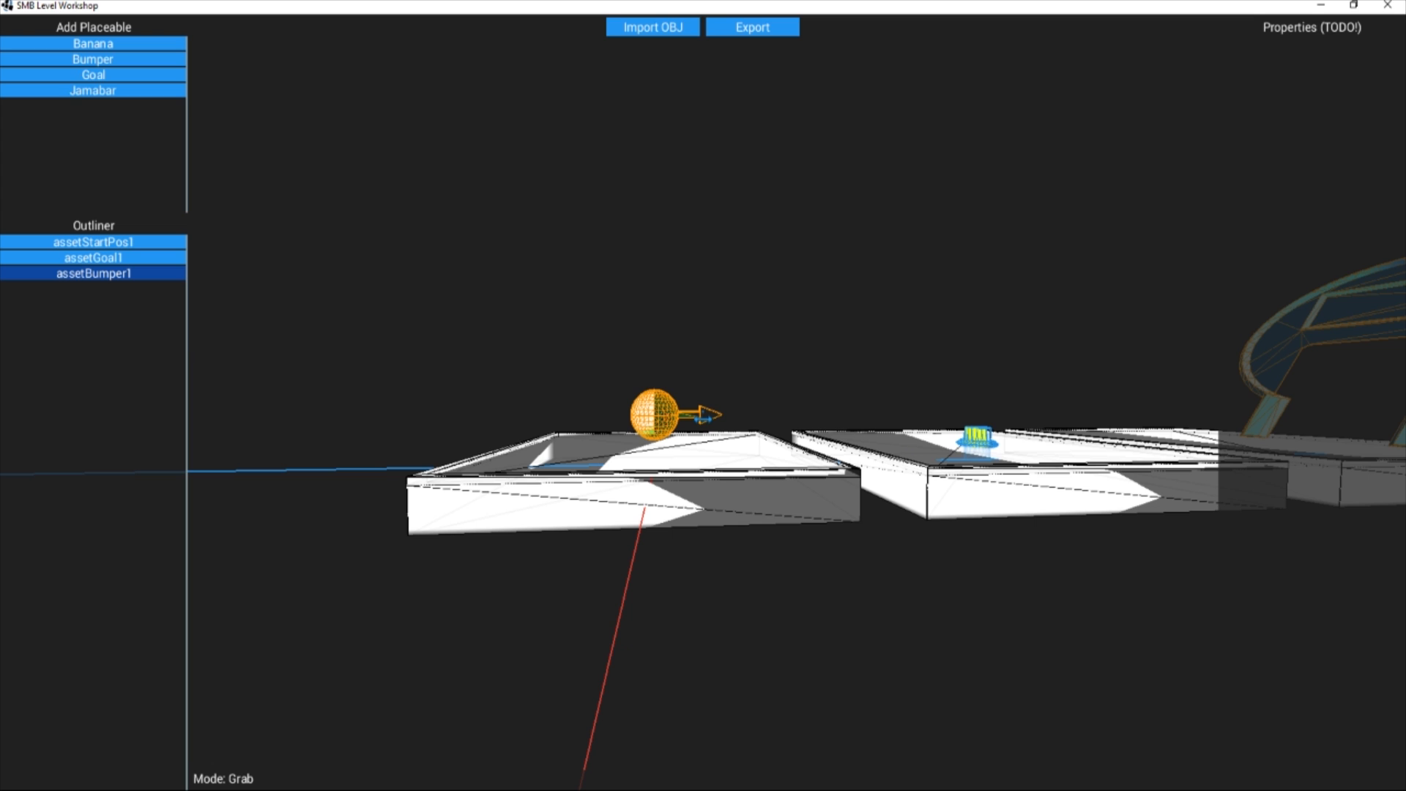
pyautogui.click(694, 451)
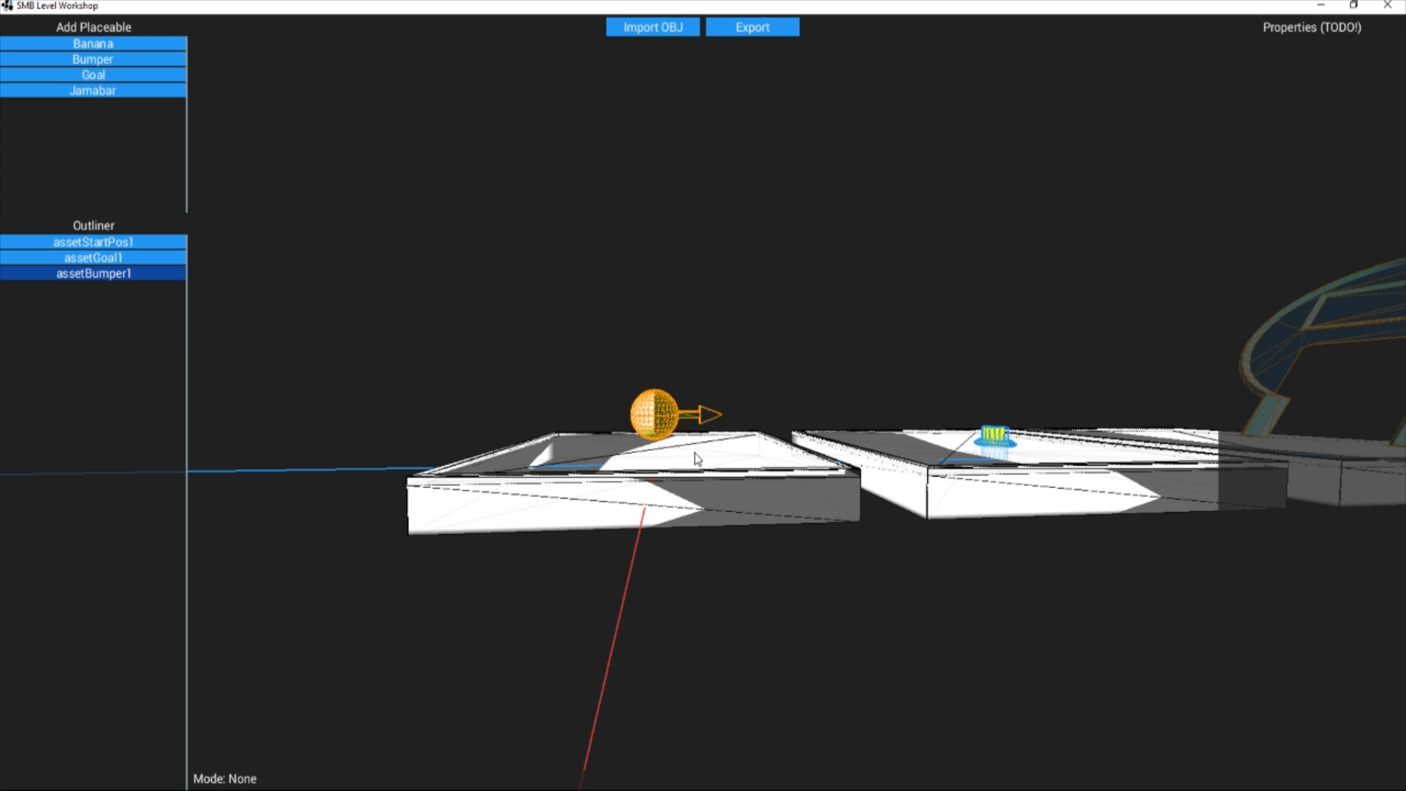
# Step: Raise the bumper along the Y axis until it stands on the second platform's surface
pyautogui.press('g')
pyautogui.press('y')
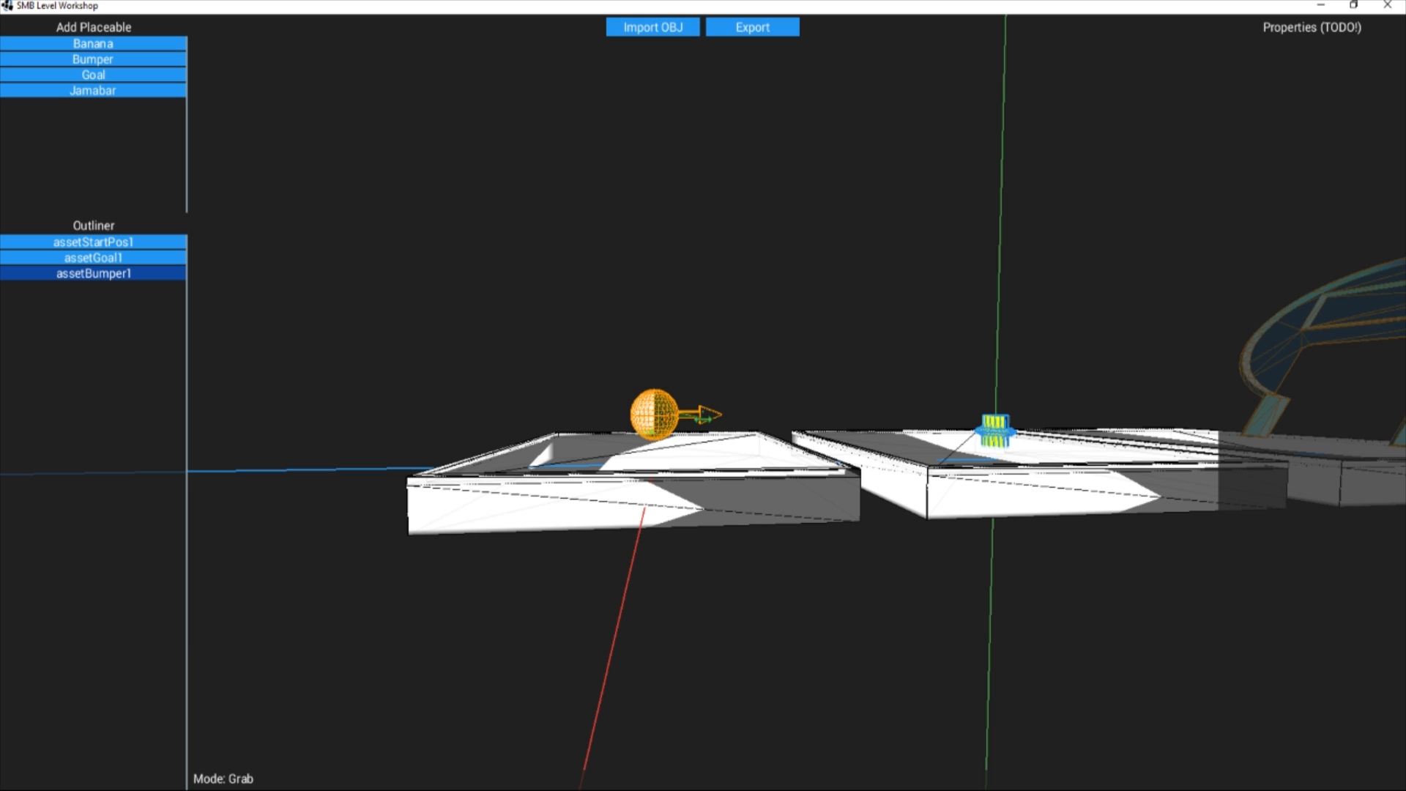
pyautogui.click(1006, 461)
pyautogui.moveTo(1006, 461)
pyautogui.mouseDown(button='middle')
pyautogui.moveTo(1040, 462)
pyautogui.moveTo(996, 491)
pyautogui.moveTo(1017, 480)
pyautogui.mouseUp(button='middle')
pyautogui.press('d')
pyautogui.press('w')
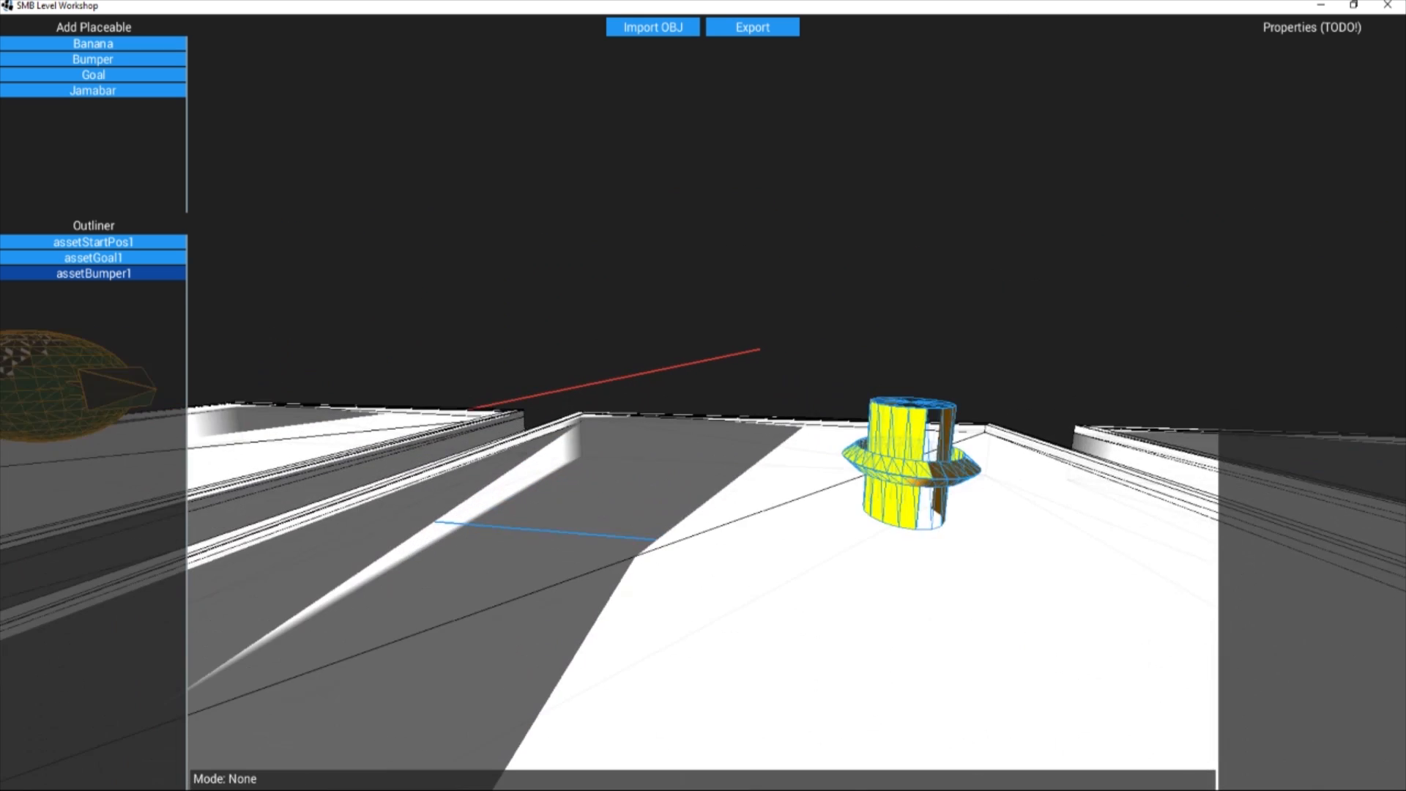
pyautogui.press('d')
pyautogui.press('s')
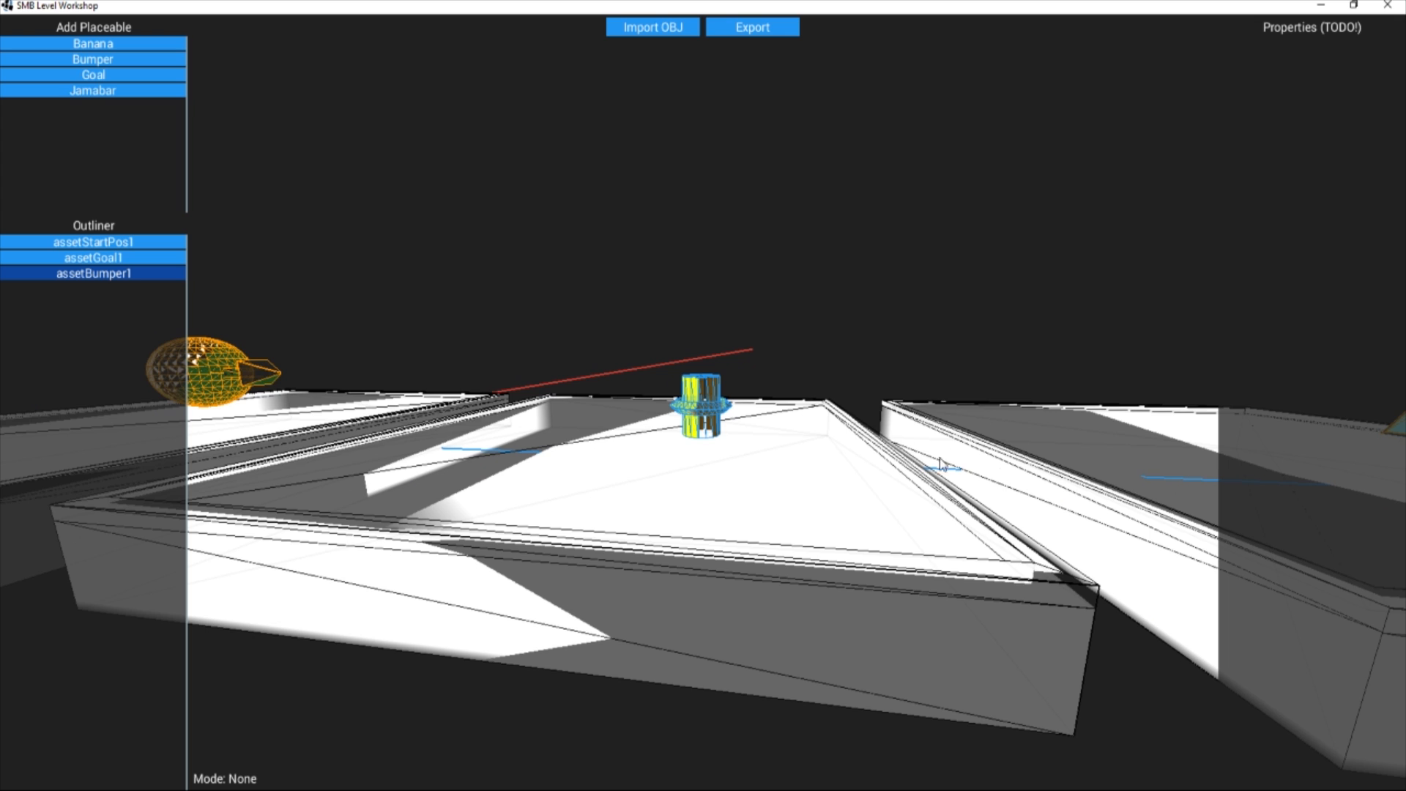
pyautogui.moveTo(1009, 429); pyautogui.dragTo(943, 419, button='middle')
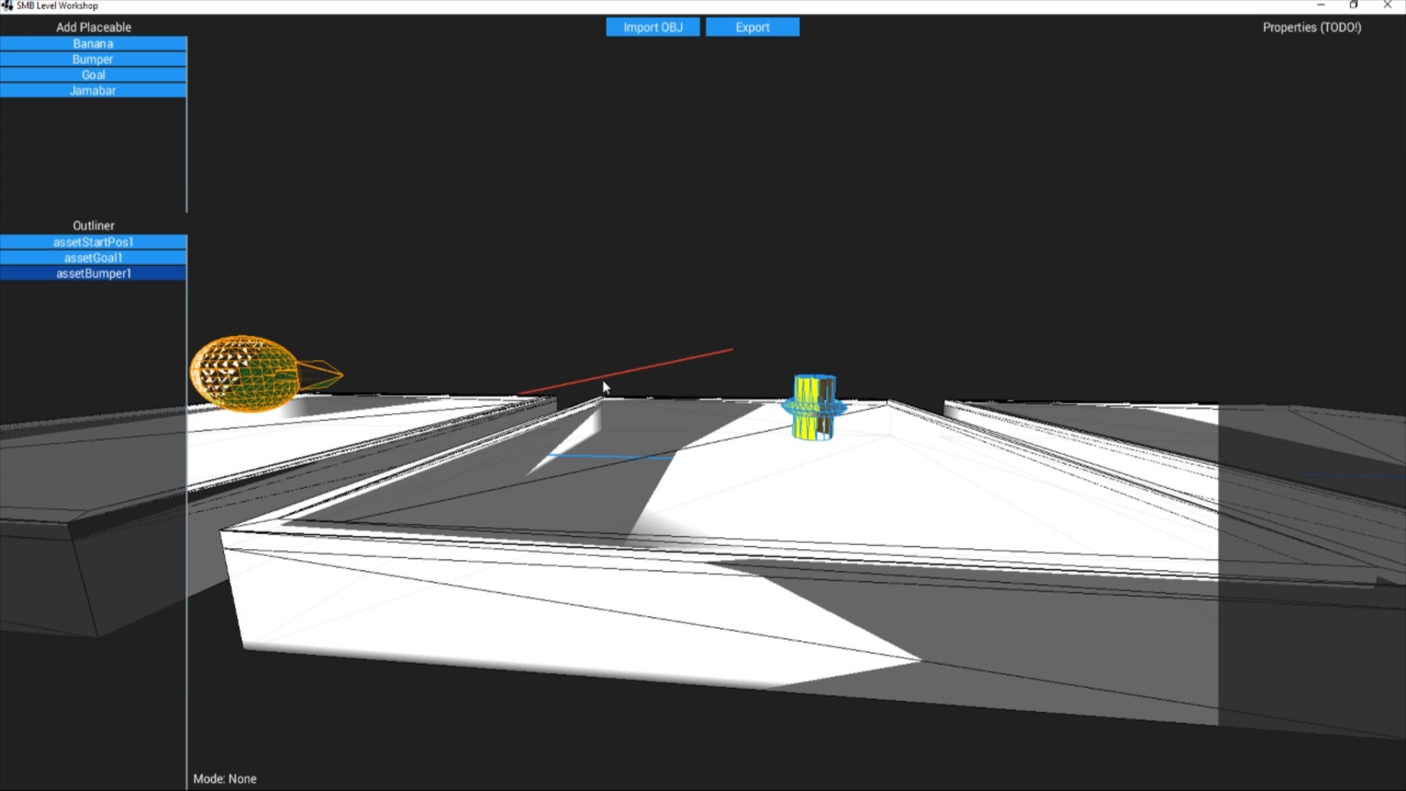
# Step: Add a second bumper and move it along the Z axis onto the third platform, just in front of the goal
pyautogui.click(111, 58)
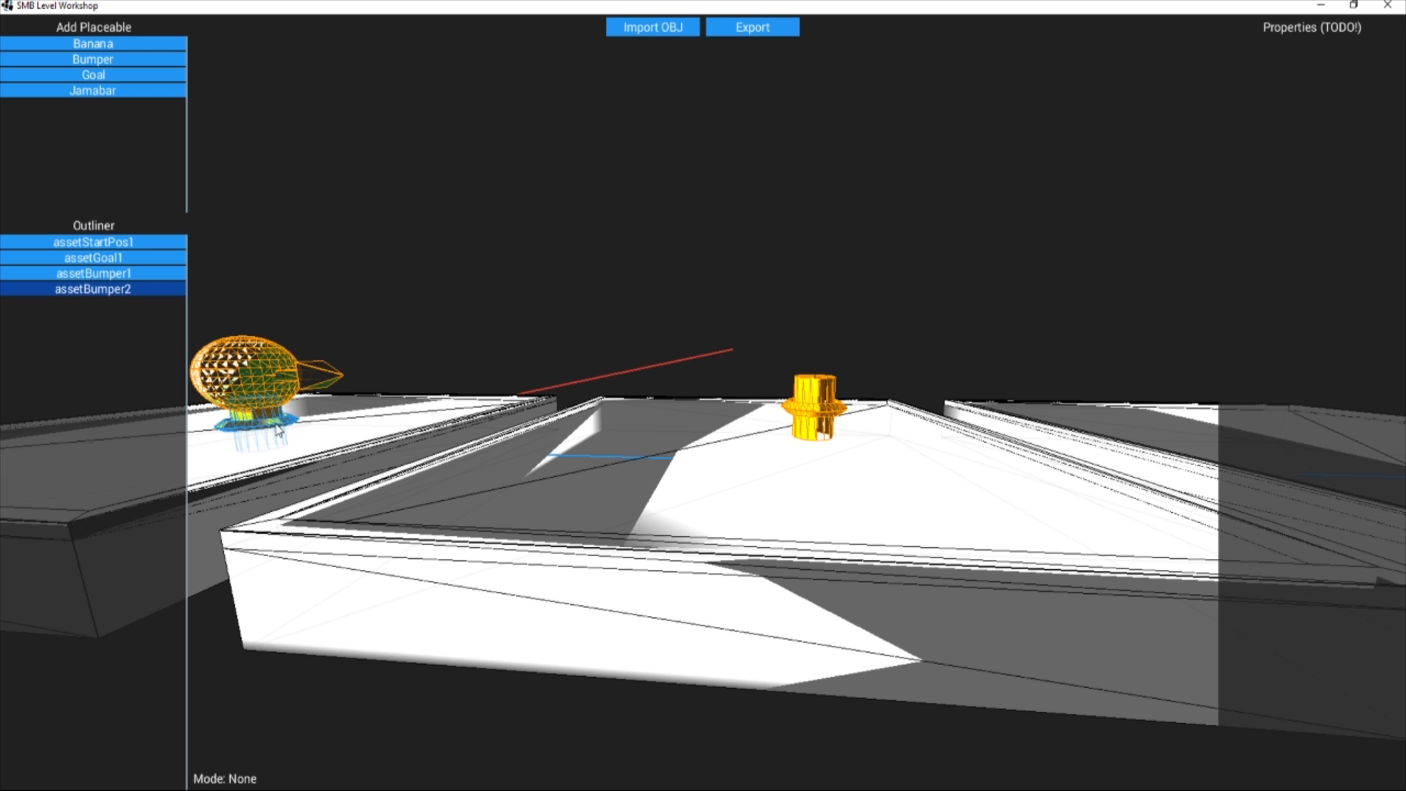
pyautogui.press('g')
pyautogui.press('y')
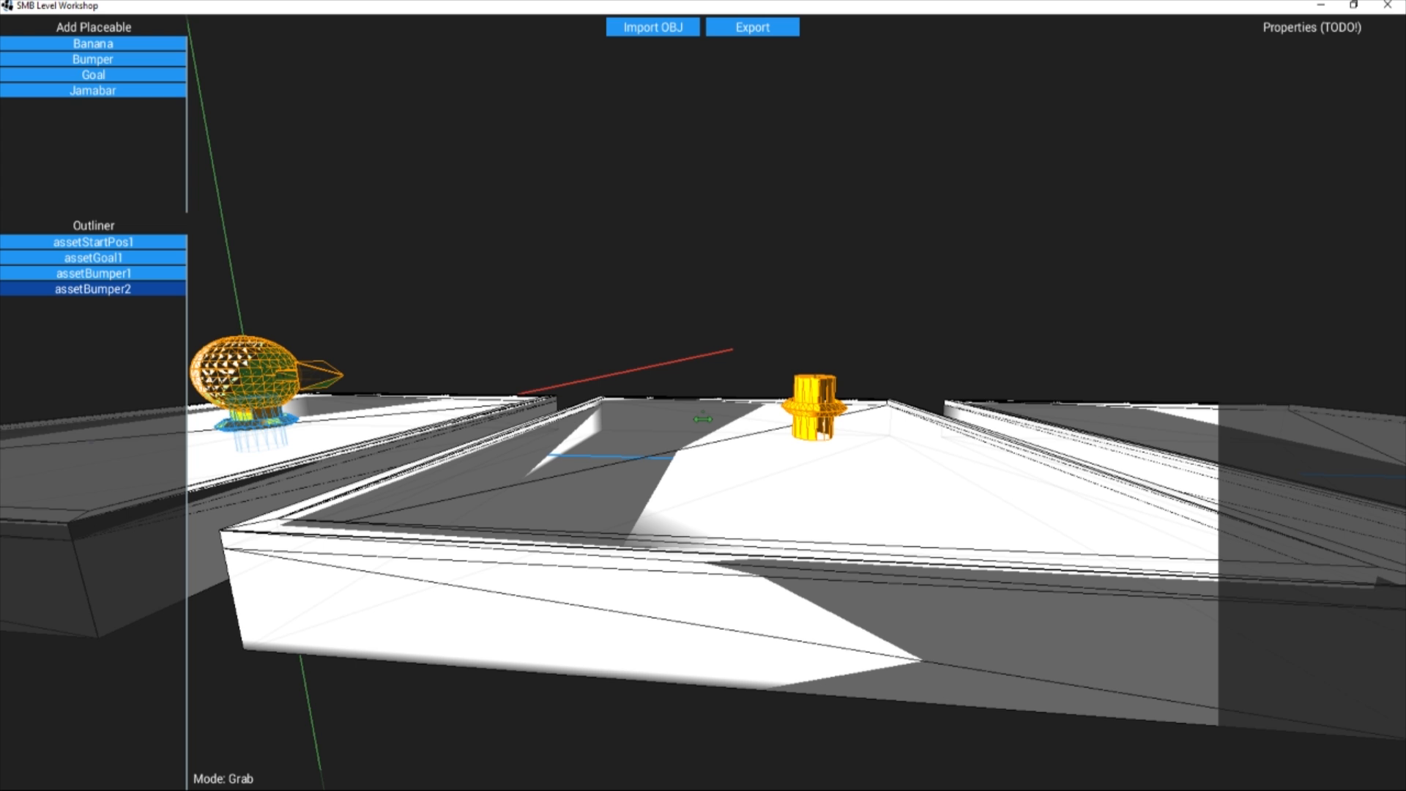
pyautogui.press('x')
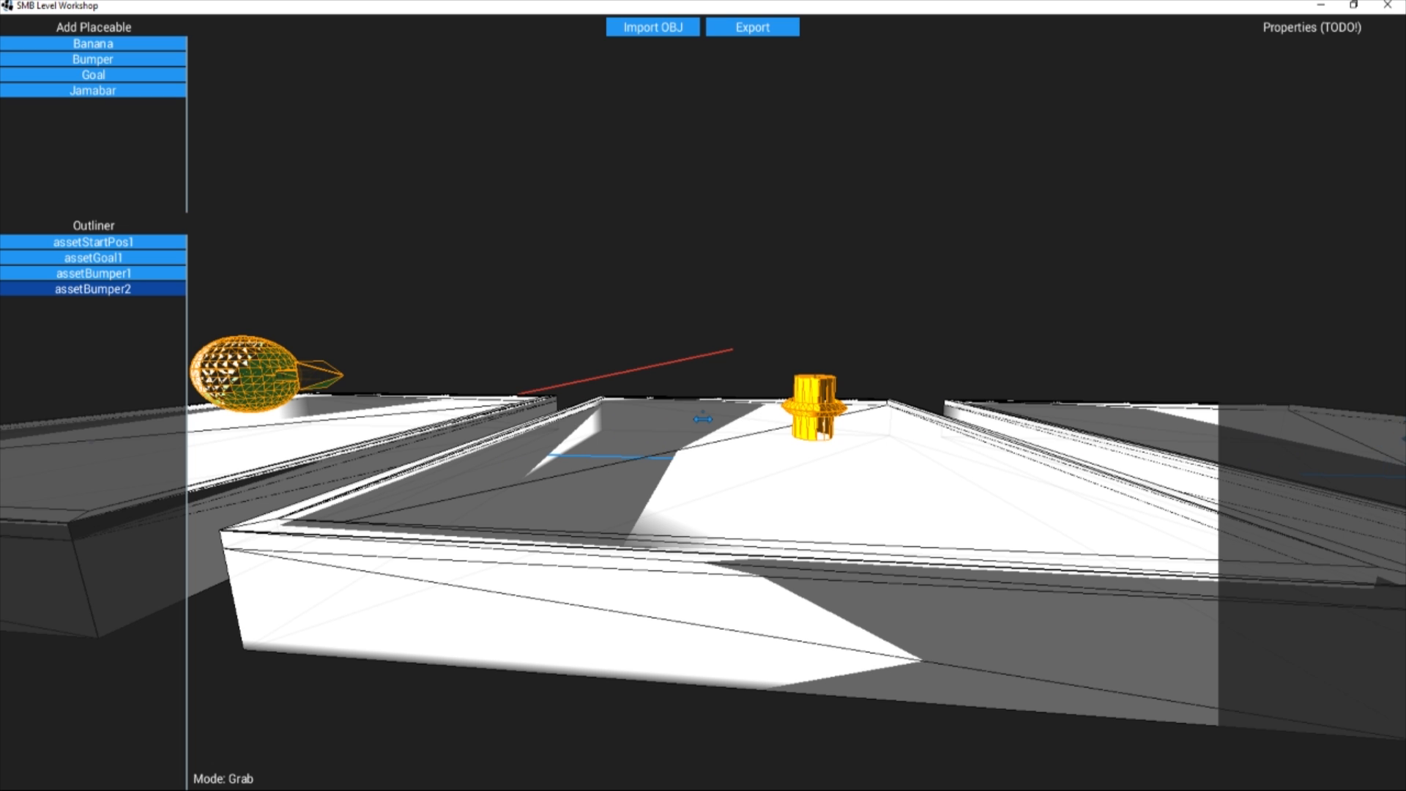
pyautogui.moveTo(703, 419); pyautogui.dragTo(710, 414, button='middle')
pyautogui.press('d')
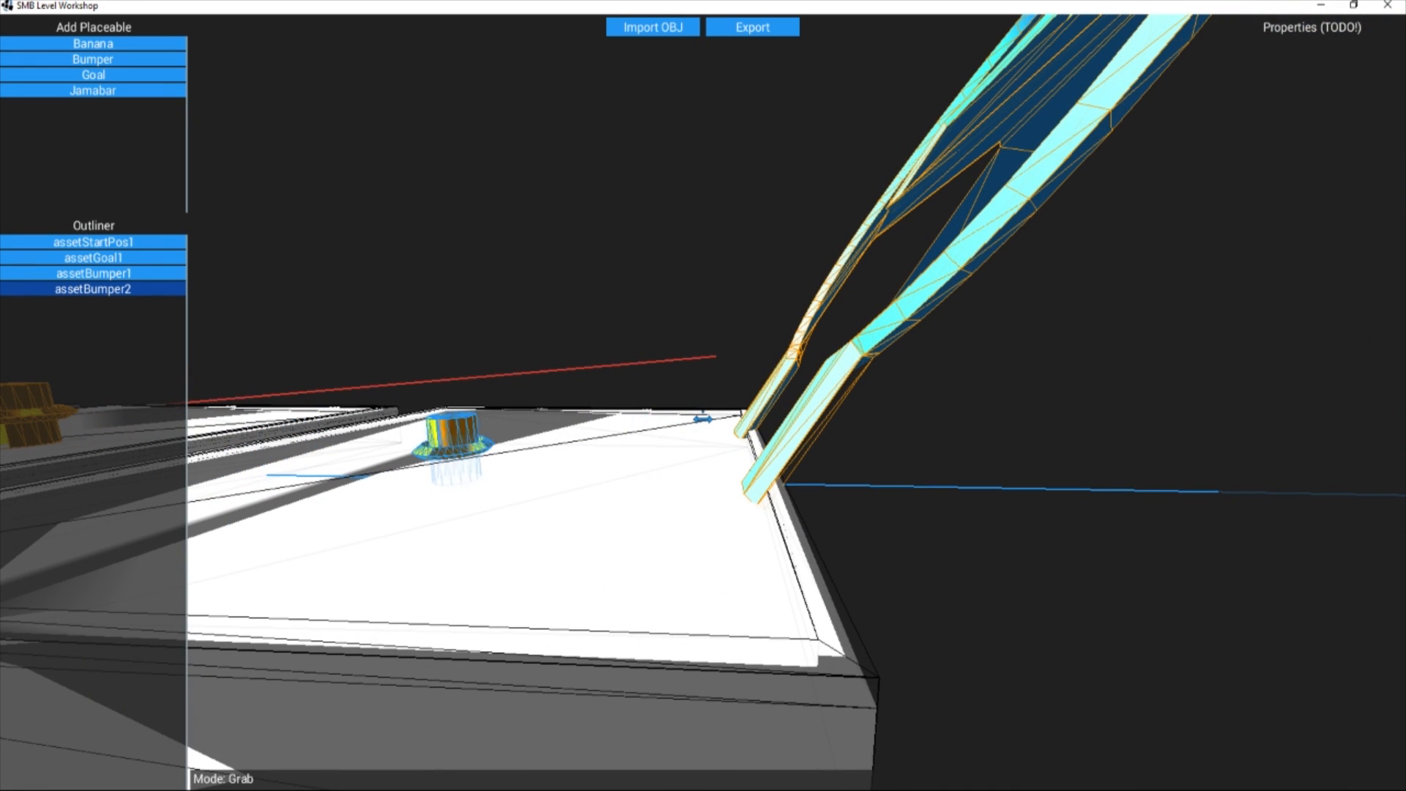
pyautogui.click(419, 433)
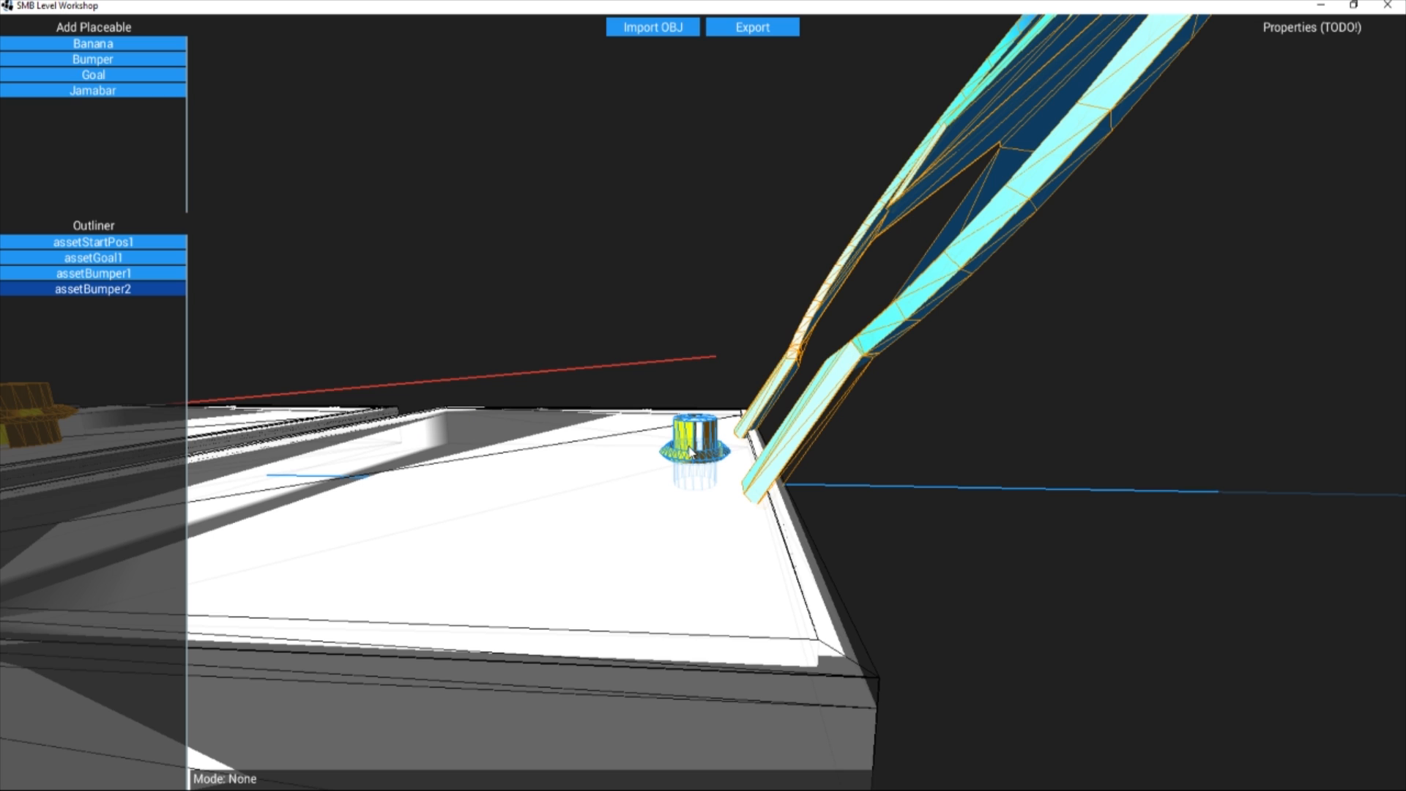
# Step: Lower the second bumper along the Y axis until its top is about level with the third platform's surface
pyautogui.press('g')
pyautogui.press('y')
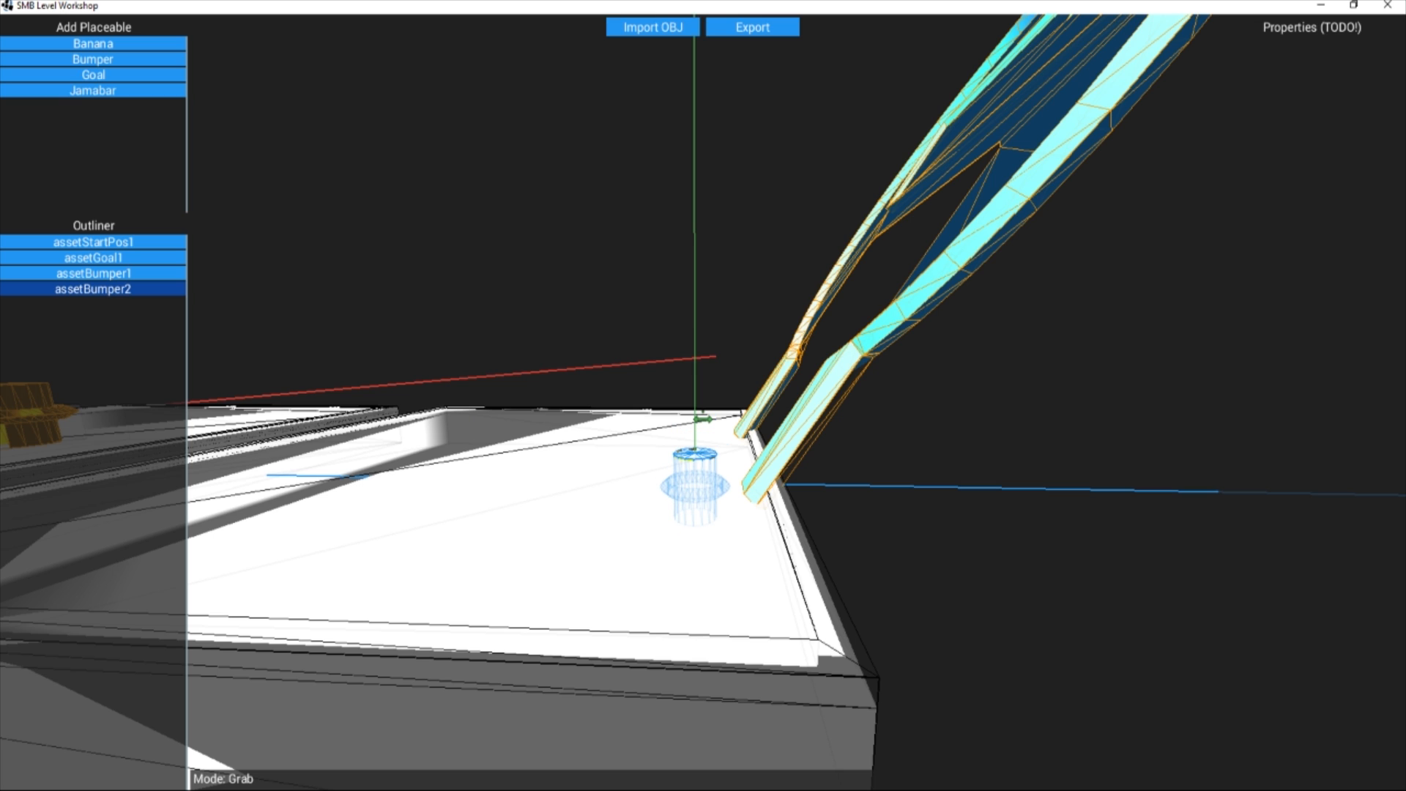
pyautogui.click(703, 418)
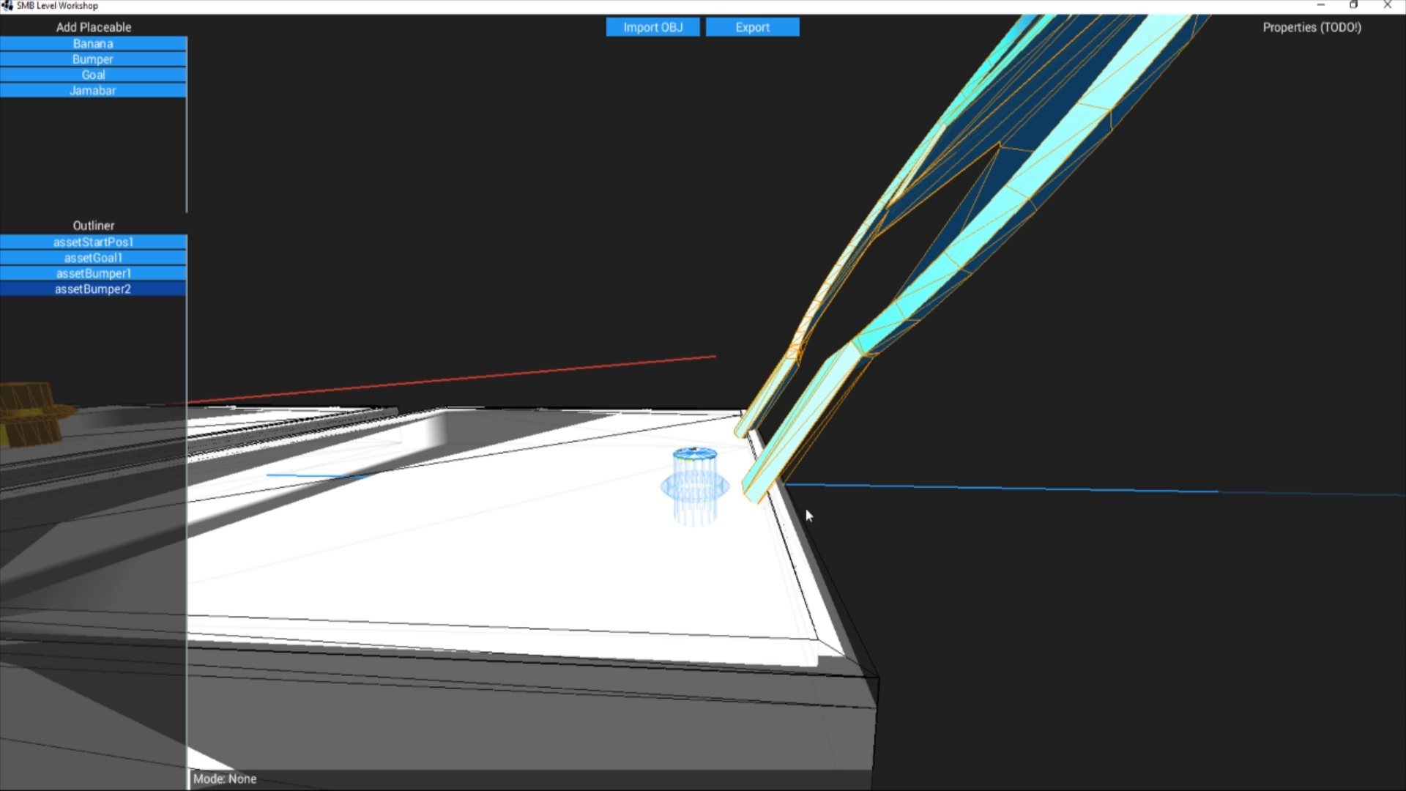
pyautogui.press('g')
pyautogui.press('y')
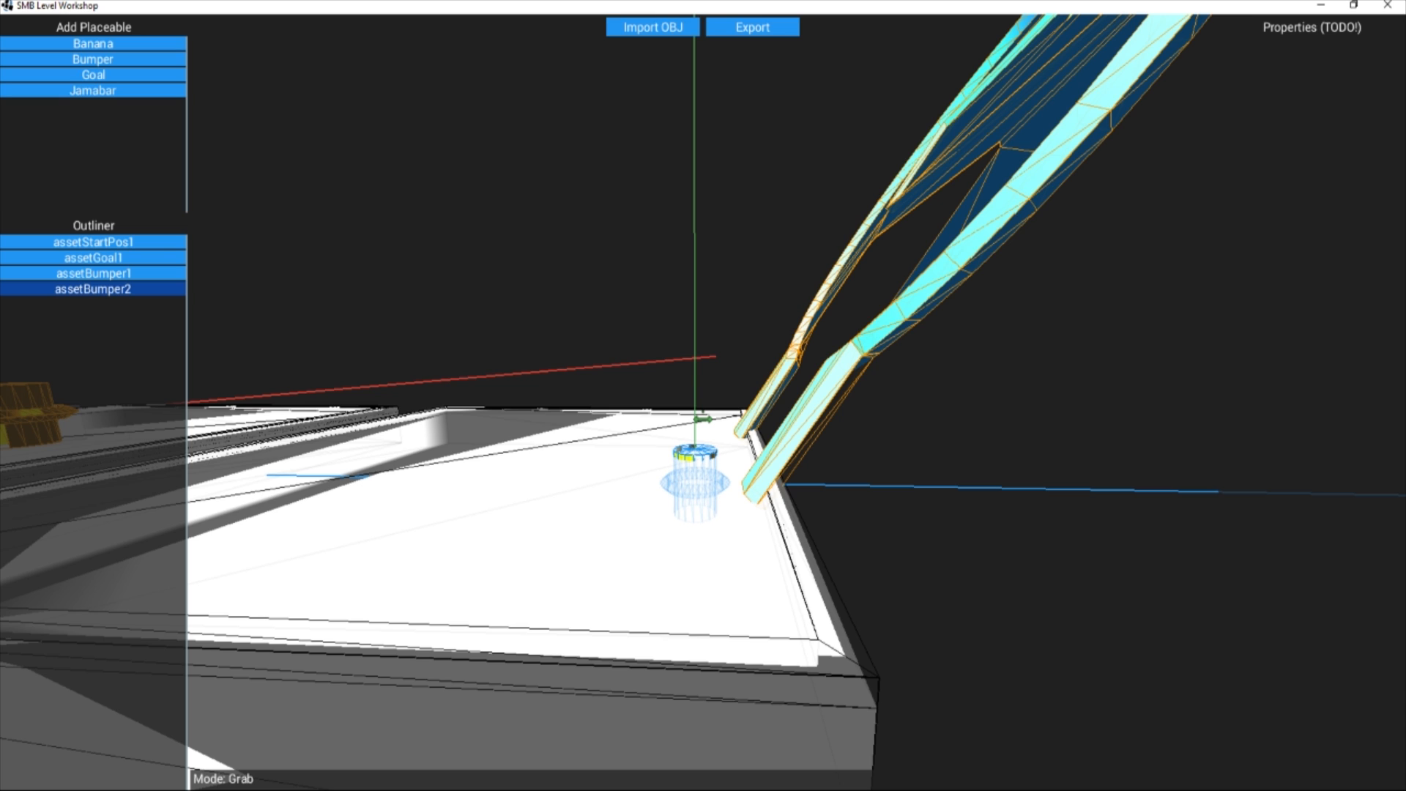
pyautogui.click(703, 418)
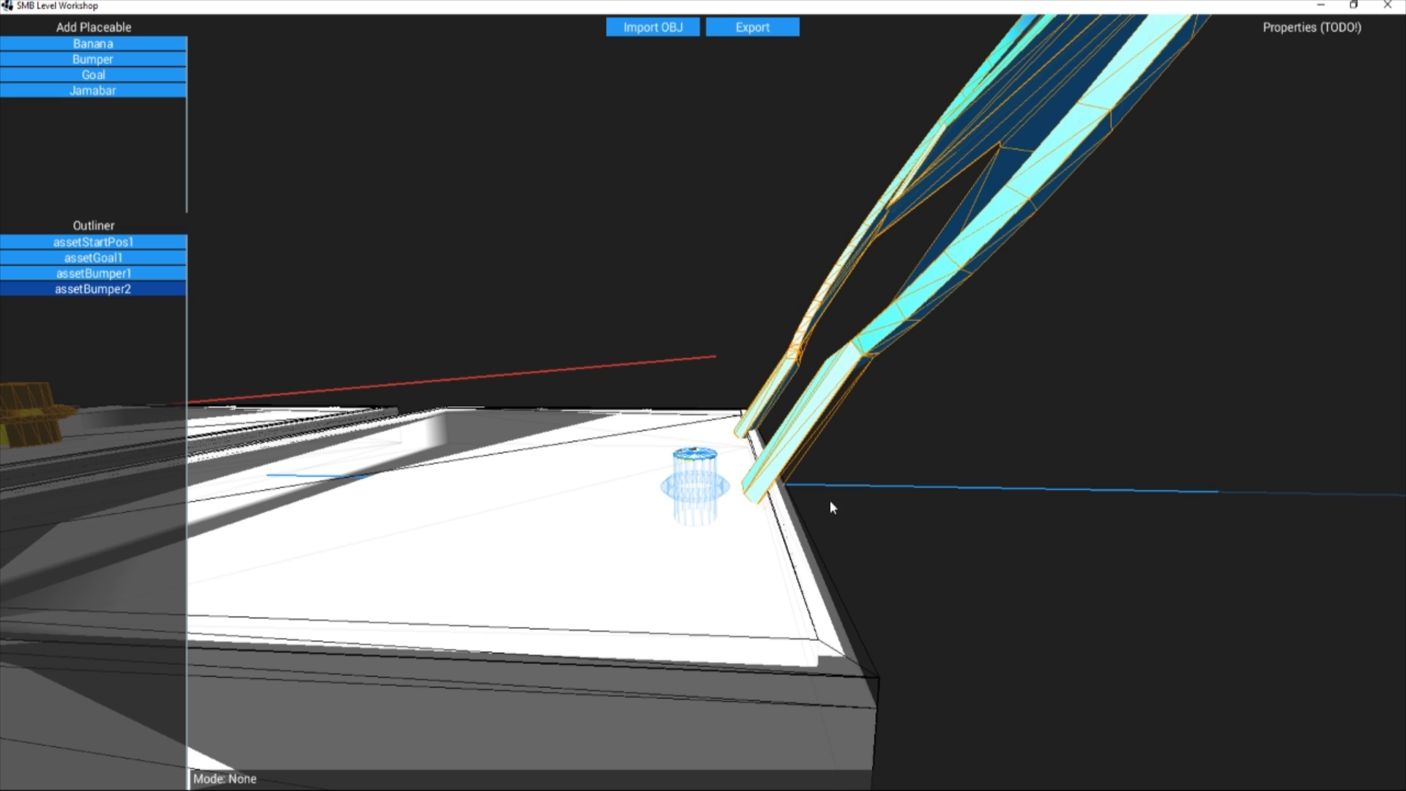
# Step: Add a banana and raise it along the Y axis above the start platform's surface
pyautogui.click(99, 45)
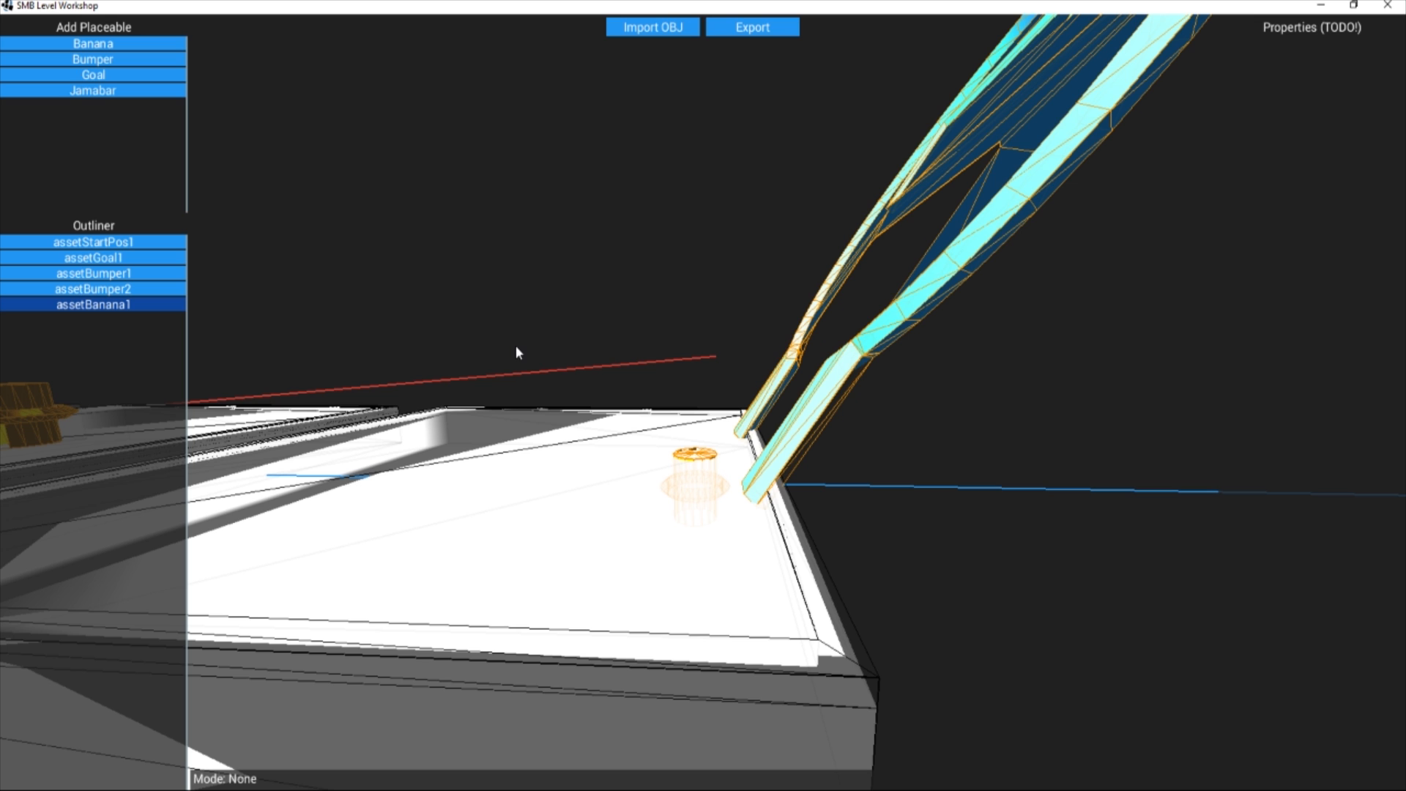
pyautogui.moveTo(512, 366); pyautogui.dragTo(512, 366, button='middle')
pyautogui.press('a')
pyautogui.press('d')
pyautogui.press('s')
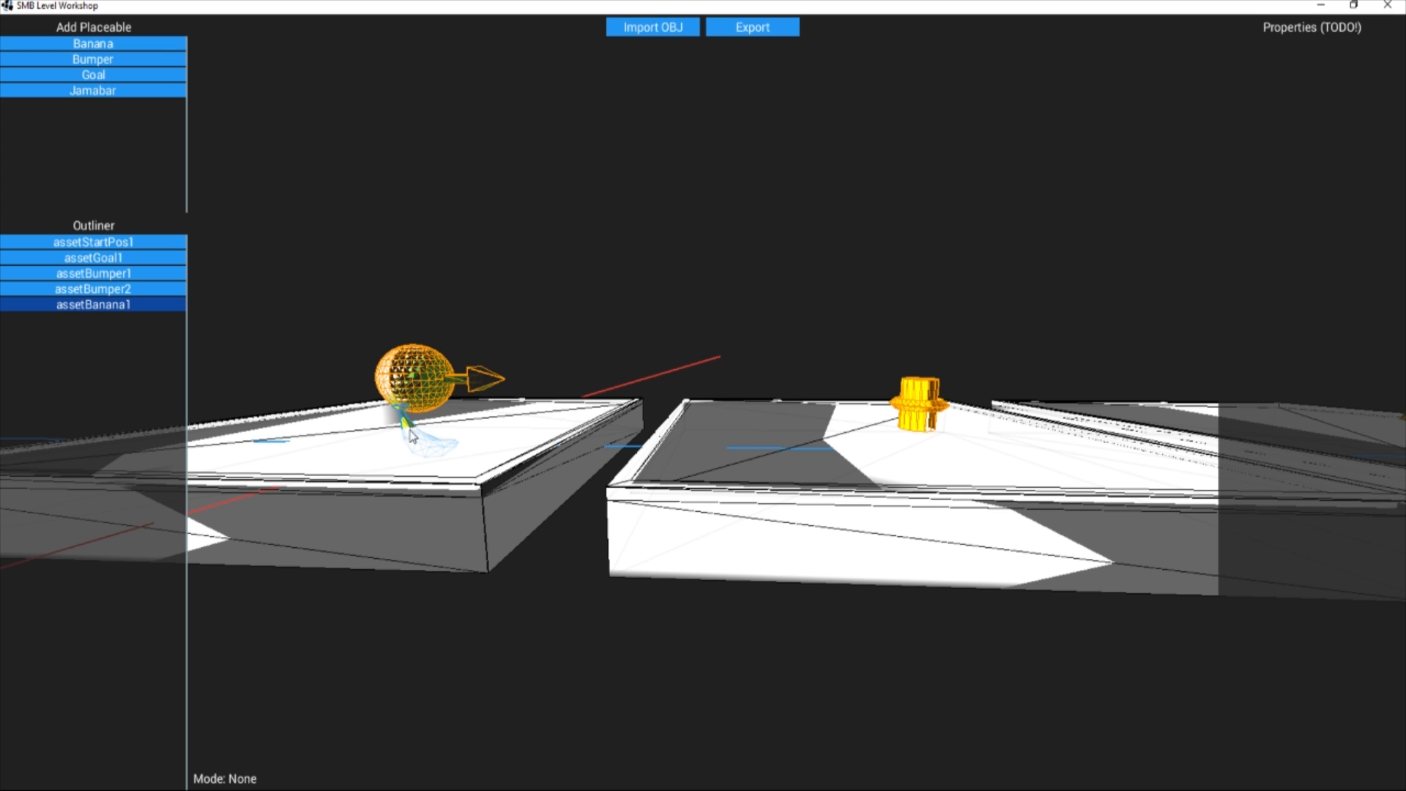
pyautogui.press('g')
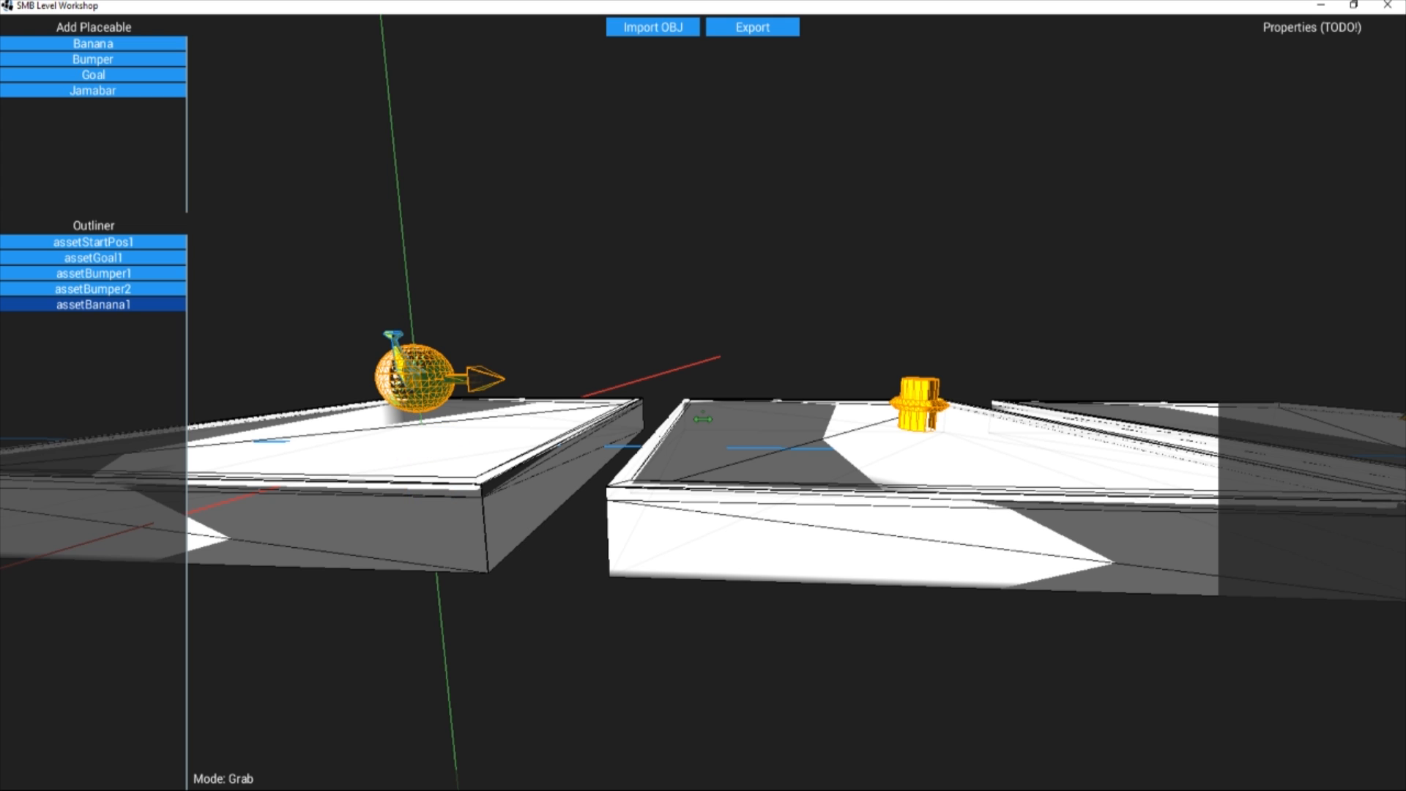
pyautogui.click(410, 424)
# Step: Move the first banana along the Z axis until it hovers over the gap between the first and second platforms
pyautogui.press('g')
pyautogui.press('z')
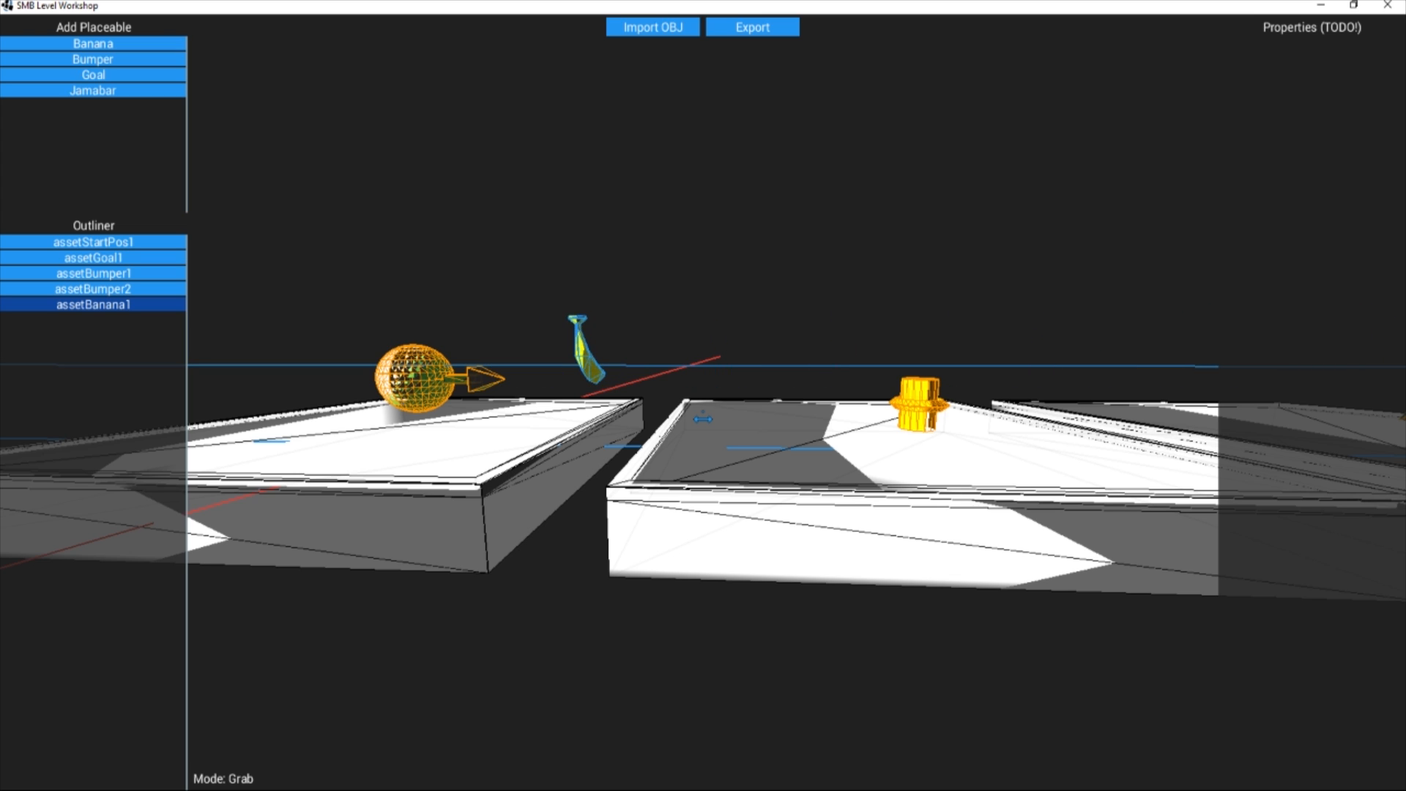
pyautogui.press('Escape')
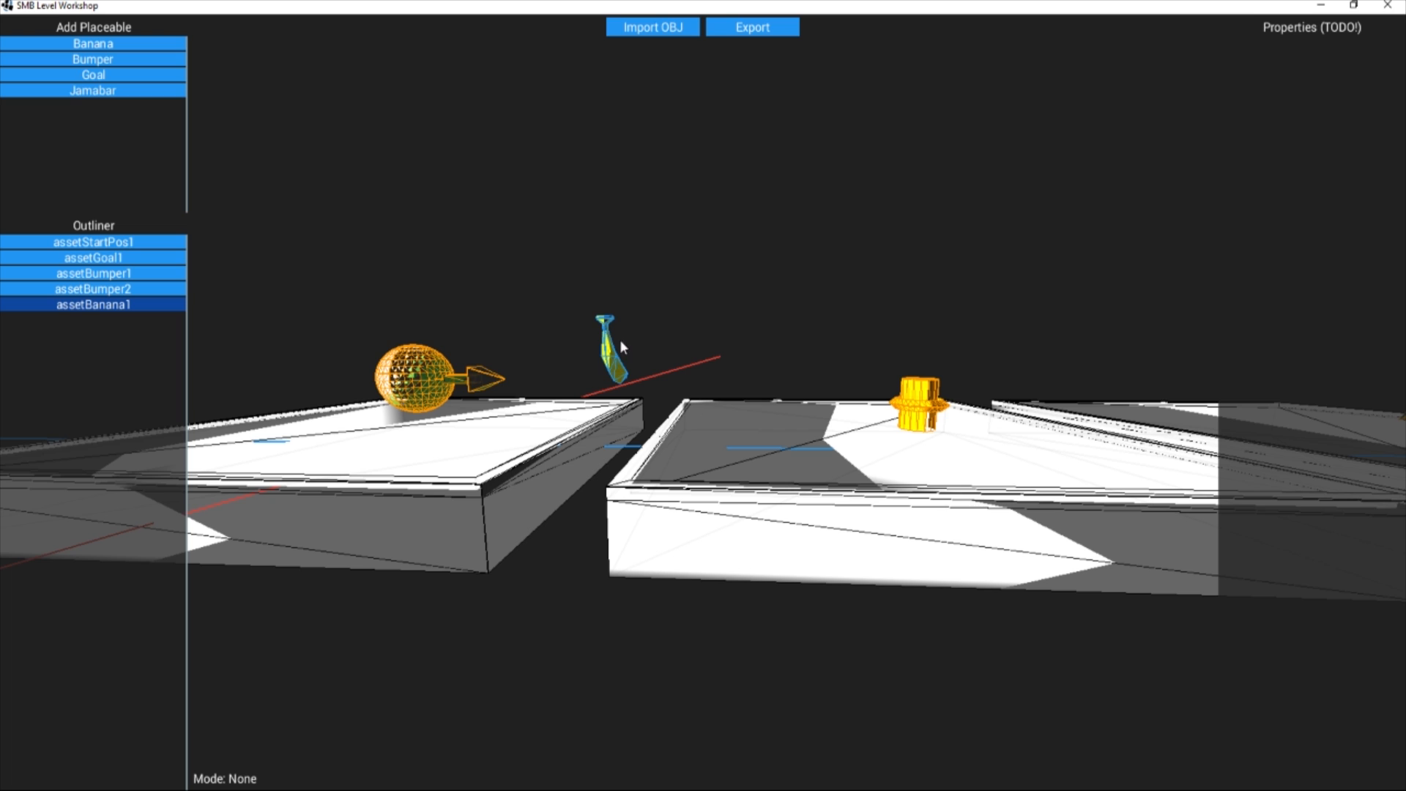
# Step: Add a second banana and raise it along the Y axis at the start position to above the platform's surface
pyautogui.click(110, 44)
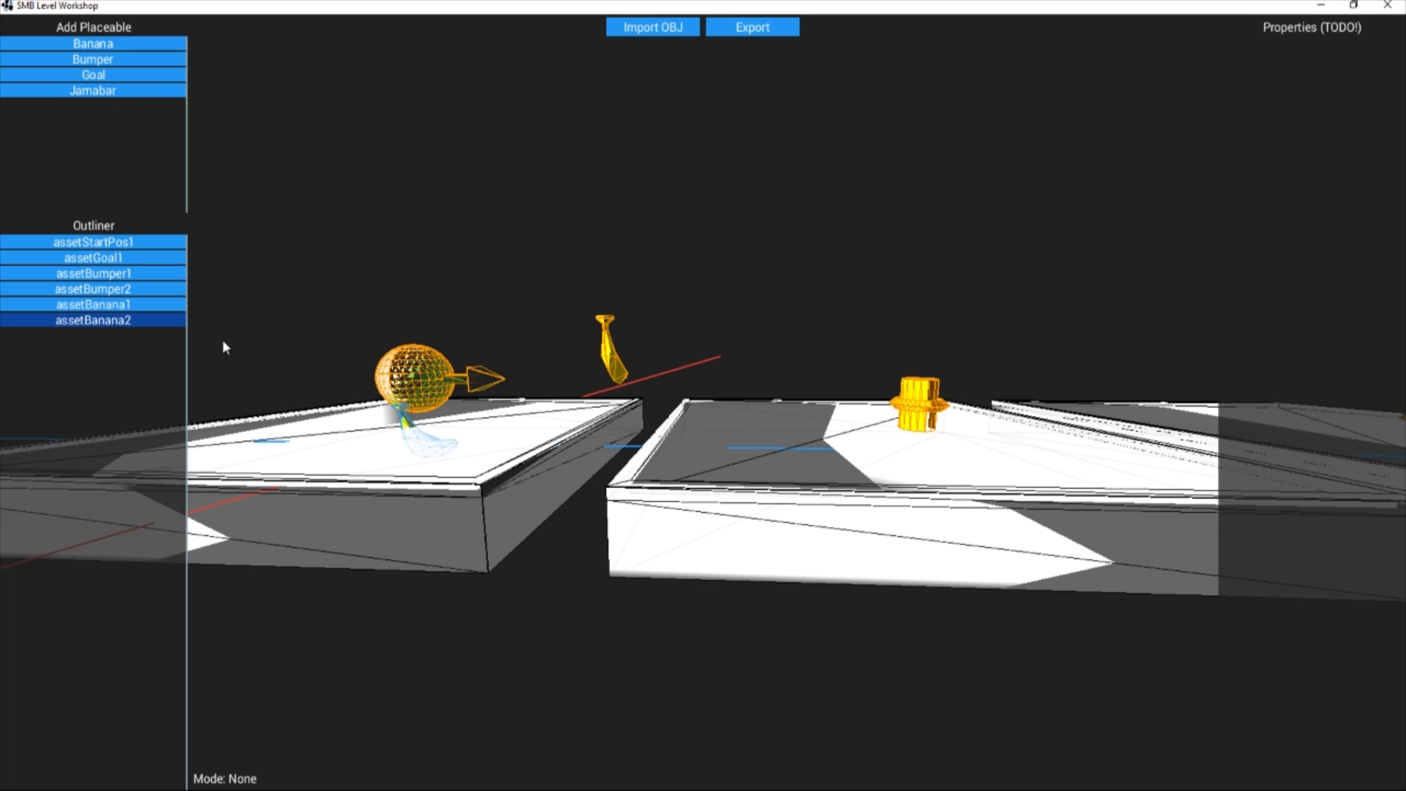
pyautogui.press('g')
pyautogui.press('y')
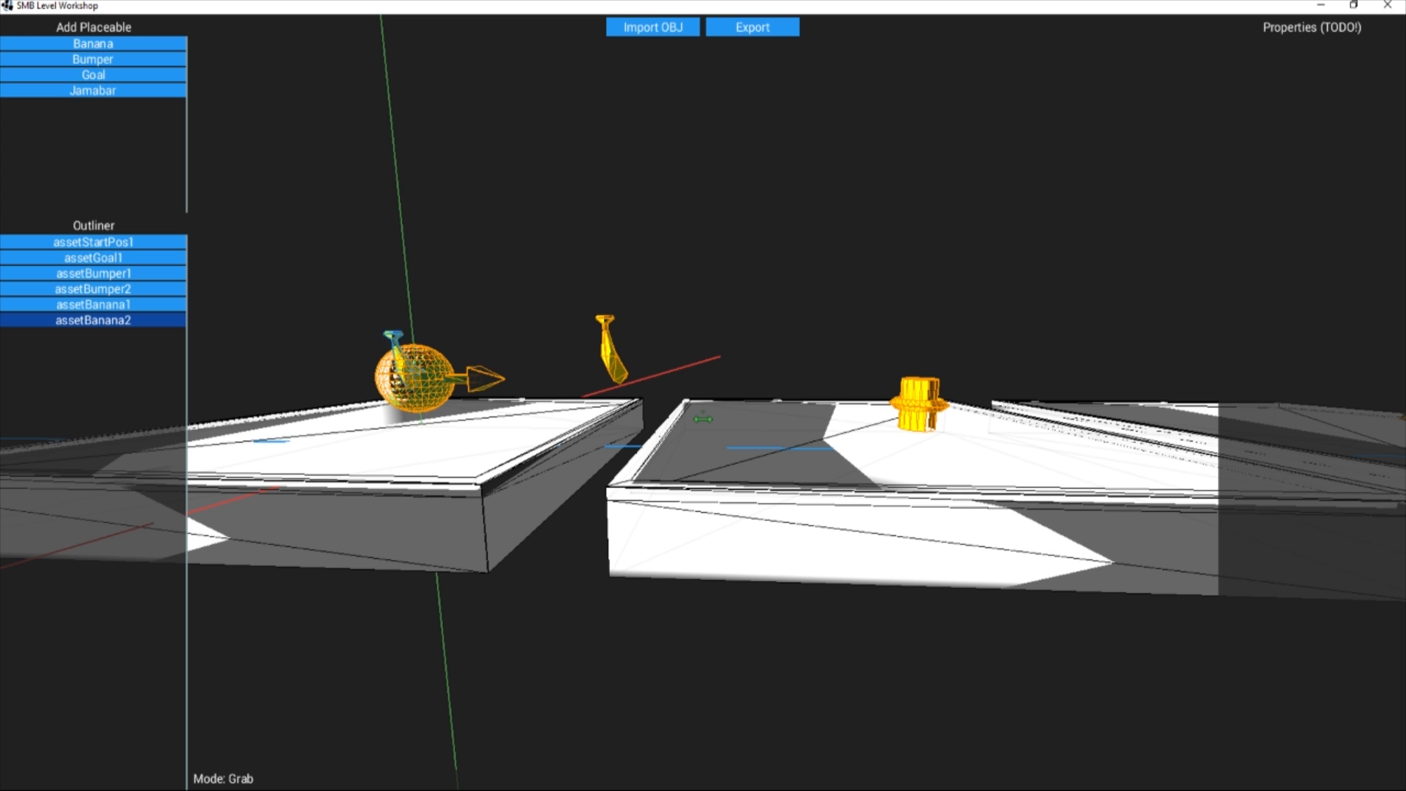
pyautogui.click(357, 394)
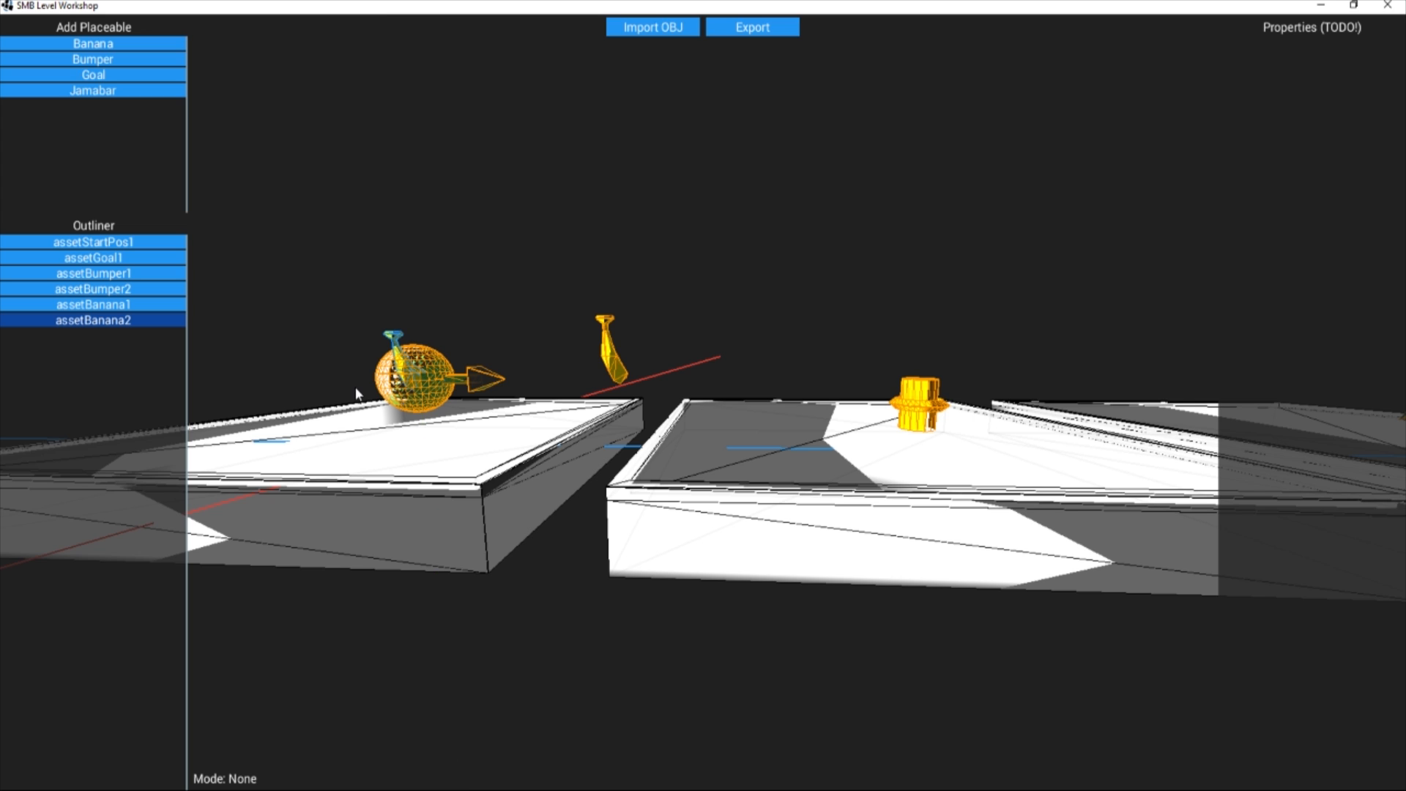
# Step: Move the second banana along the Z axis to the gap between the second and third platforms
pyautogui.press('g')
pyautogui.press('y')
pyautogui.press('z')
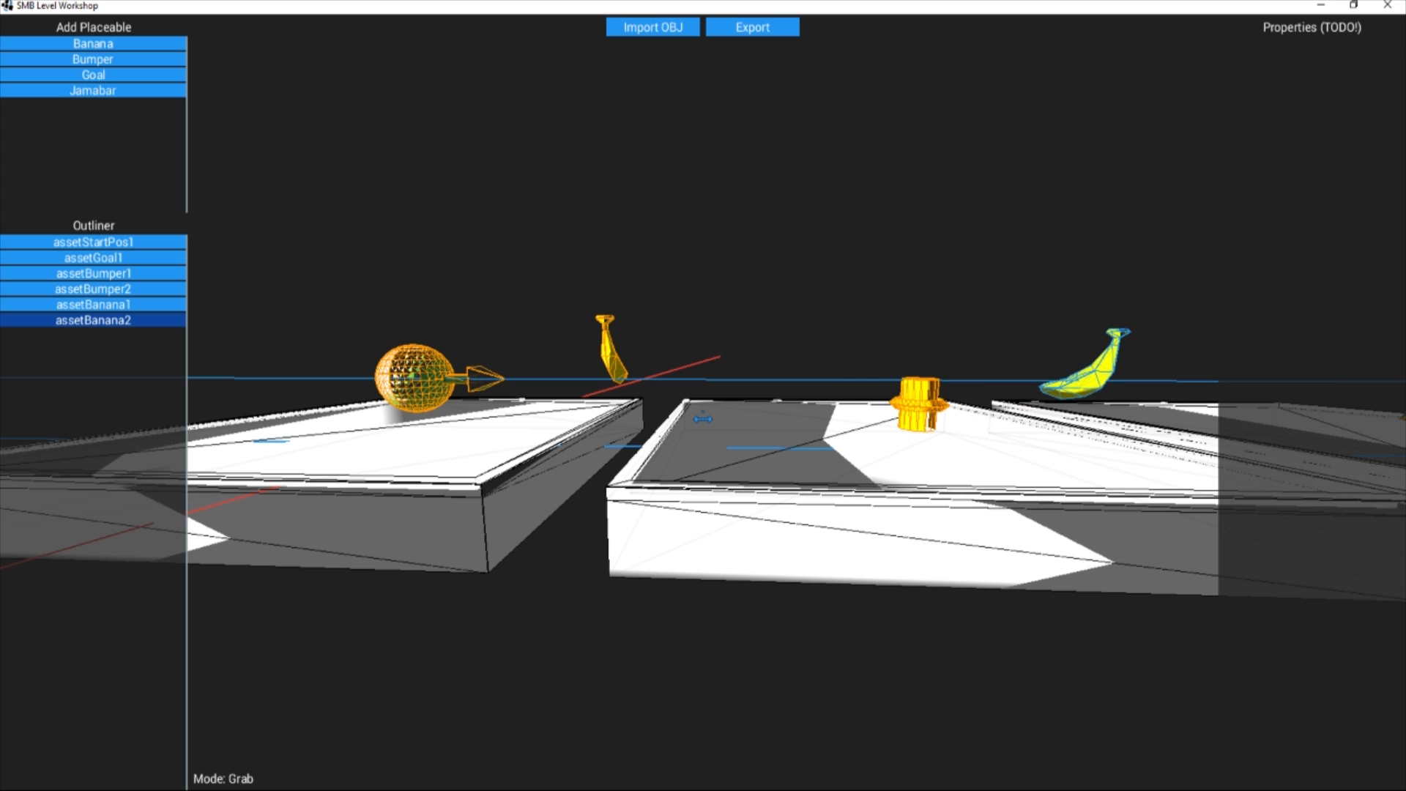
pyautogui.press('d')
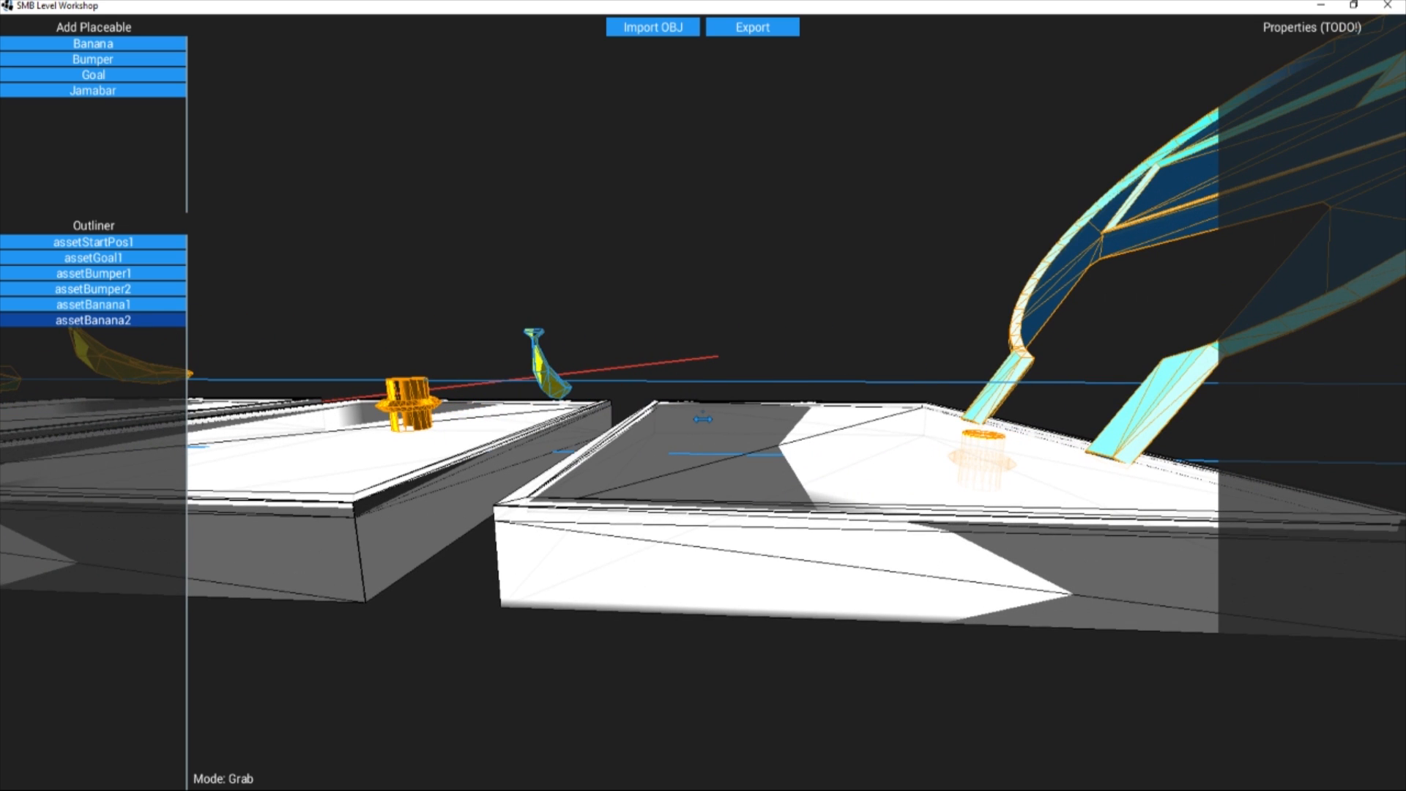
pyautogui.press('s')
pyautogui.press('d')
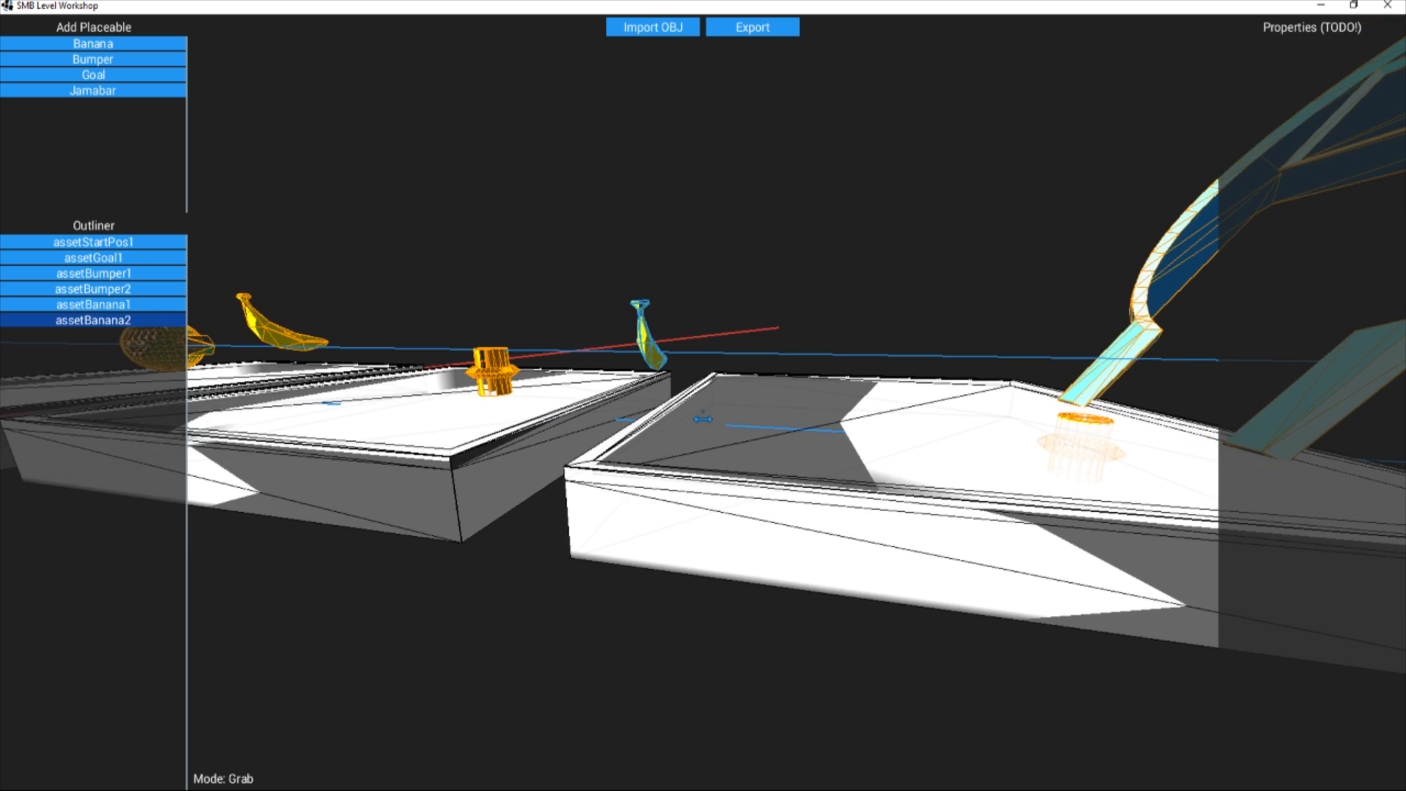
pyautogui.press('a')
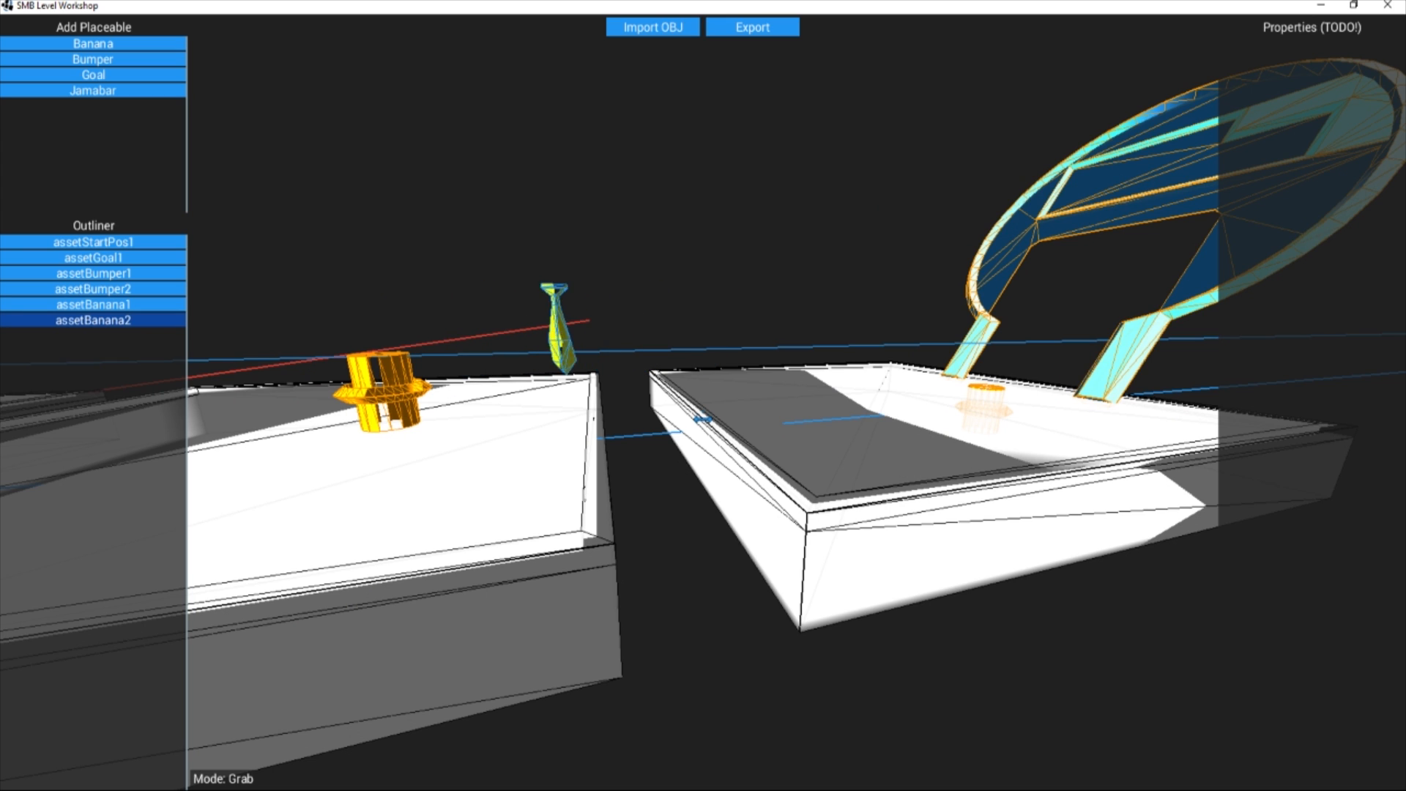
pyautogui.click(425, 360)
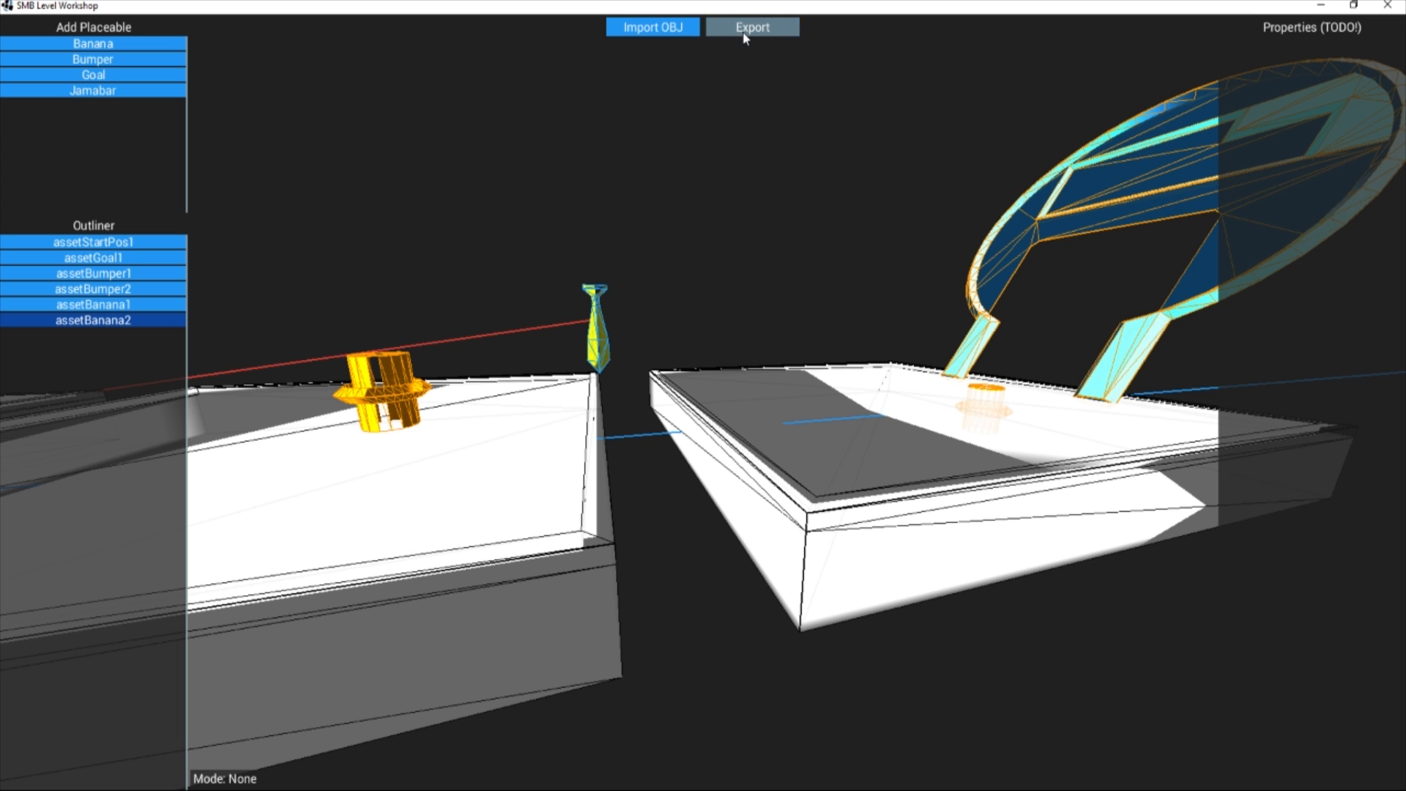
# Step: Export the level configuration as config.txt into the tut folder
pyautogui.click(760, 38)
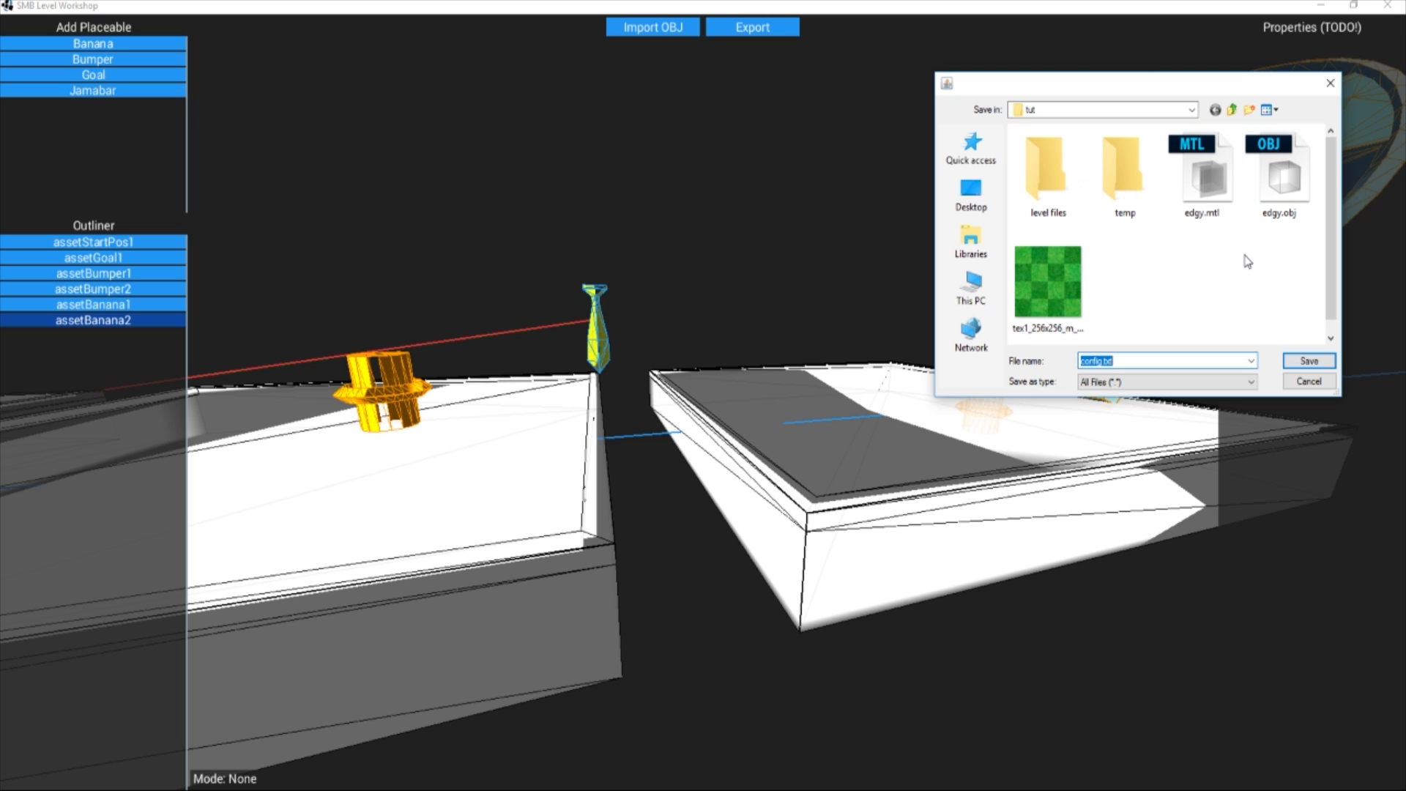
pyautogui.click(1217, 250)
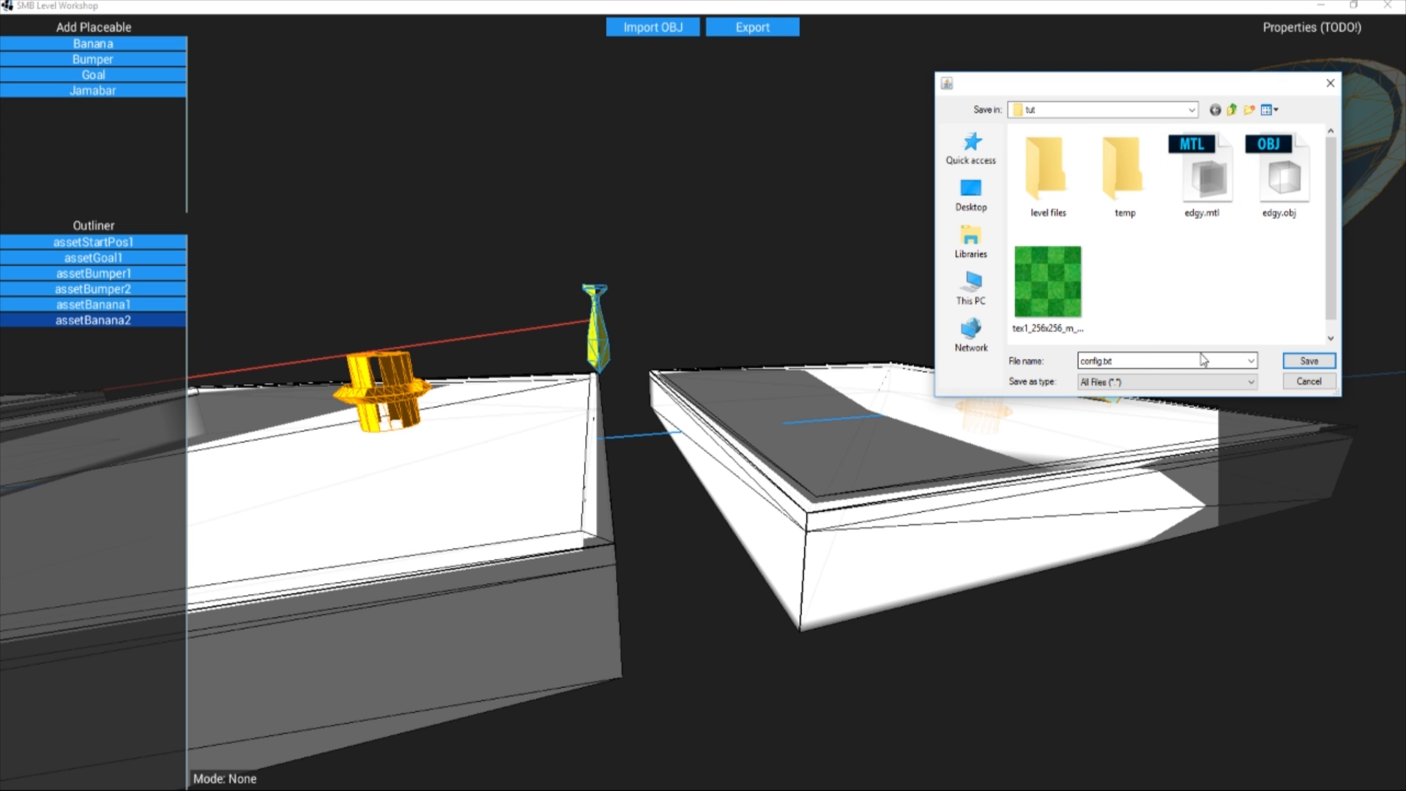
pyautogui.click(1308, 364)
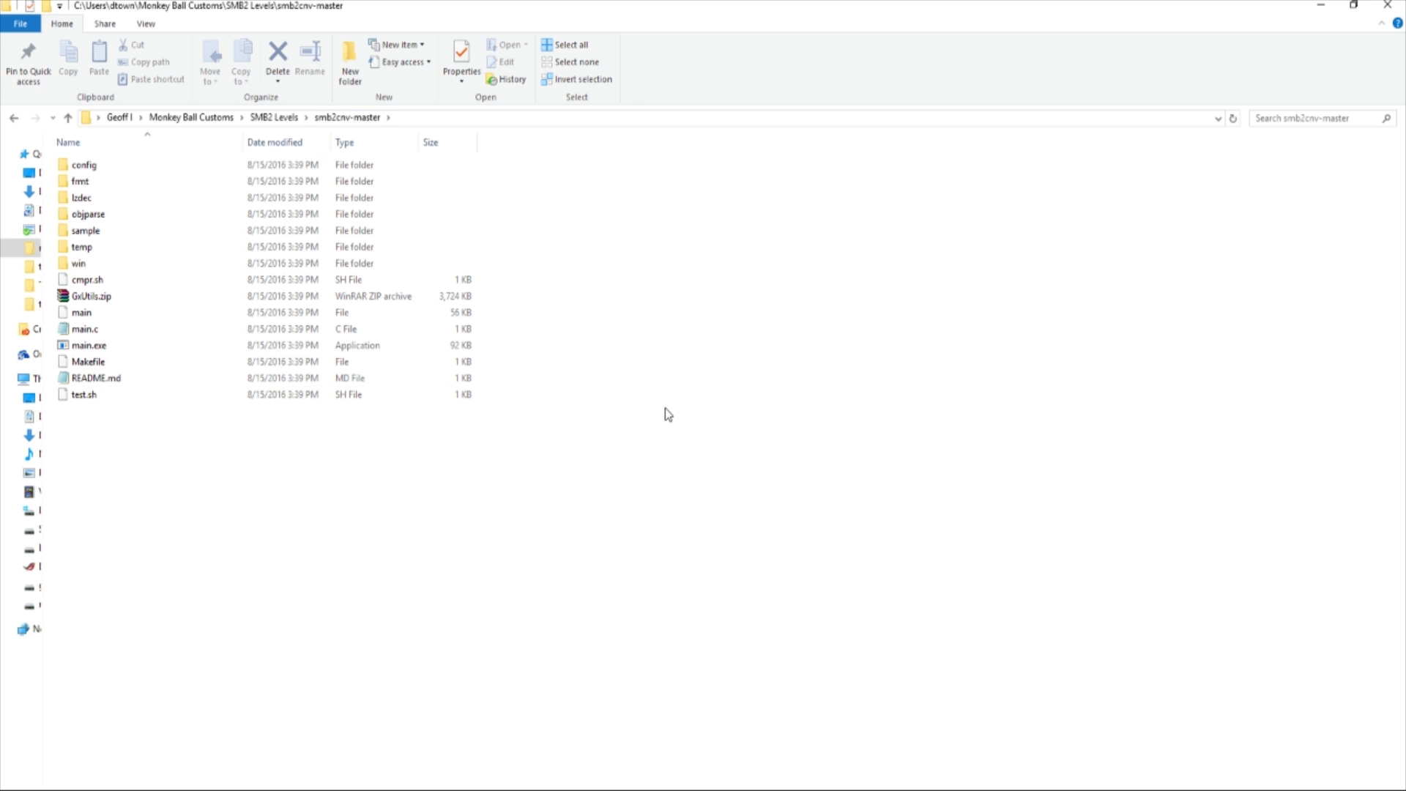
# Step: In File Explorer, copy main.exe from the smb2cnv-master folder into the tut folder
pyautogui.click(289, 119)
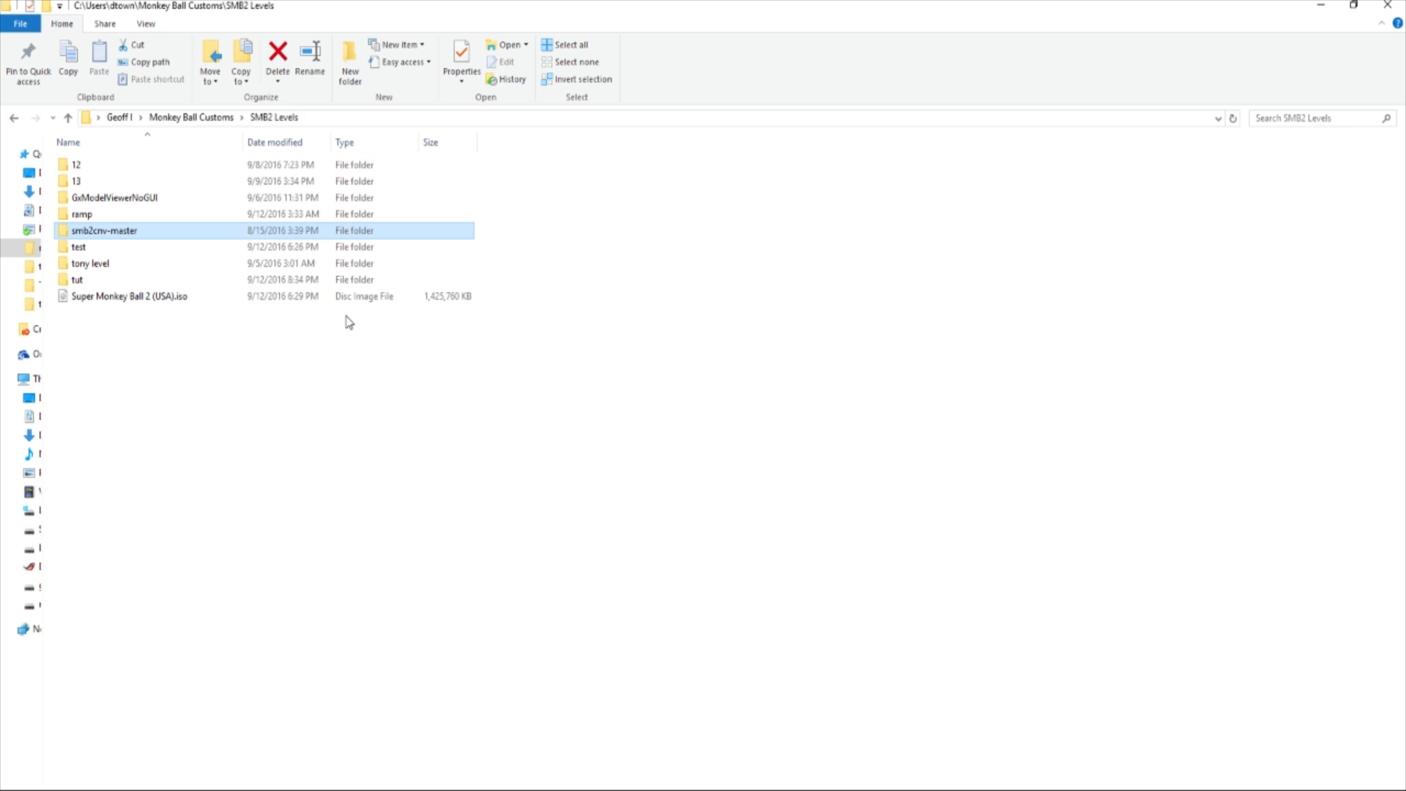
pyautogui.doubleClick(117, 231)
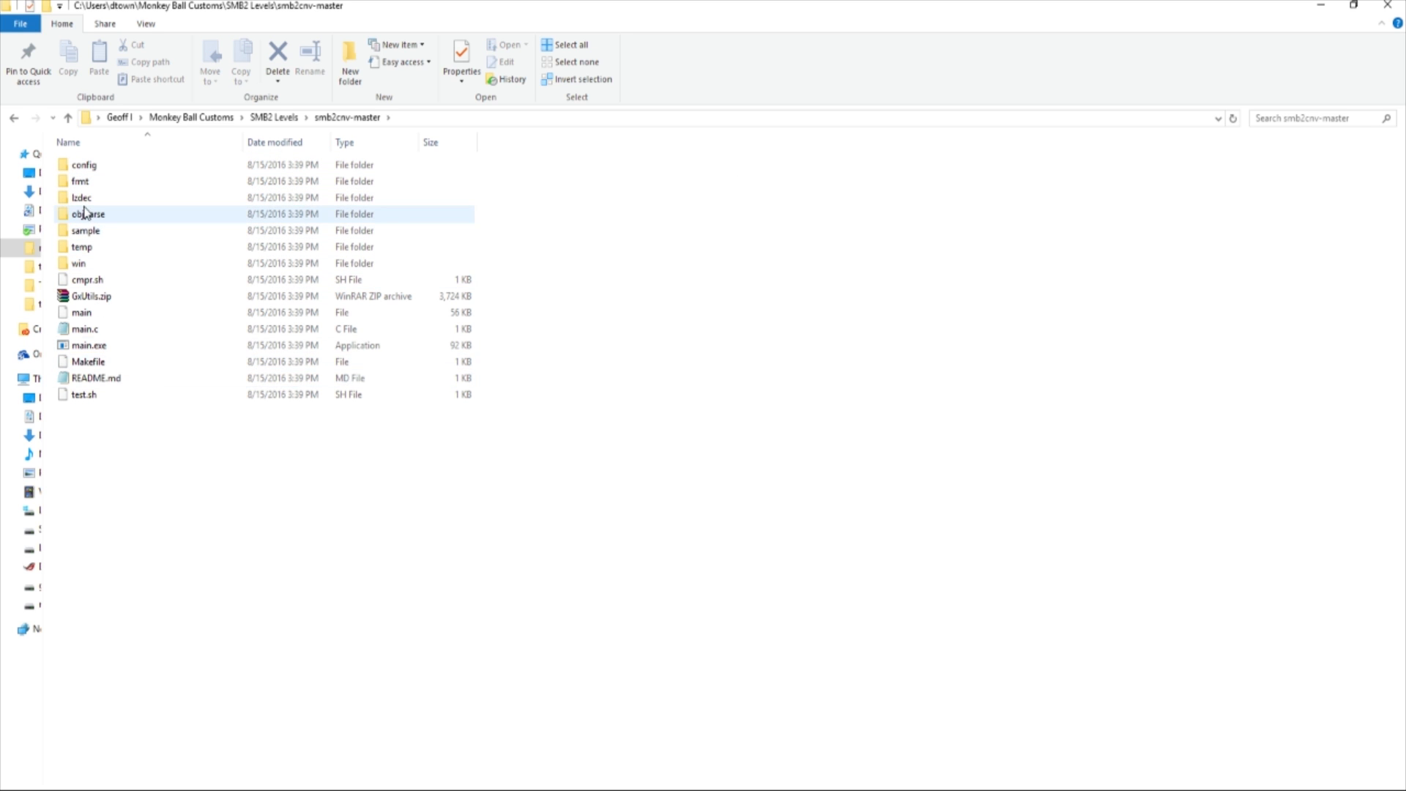
pyautogui.click(97, 350)
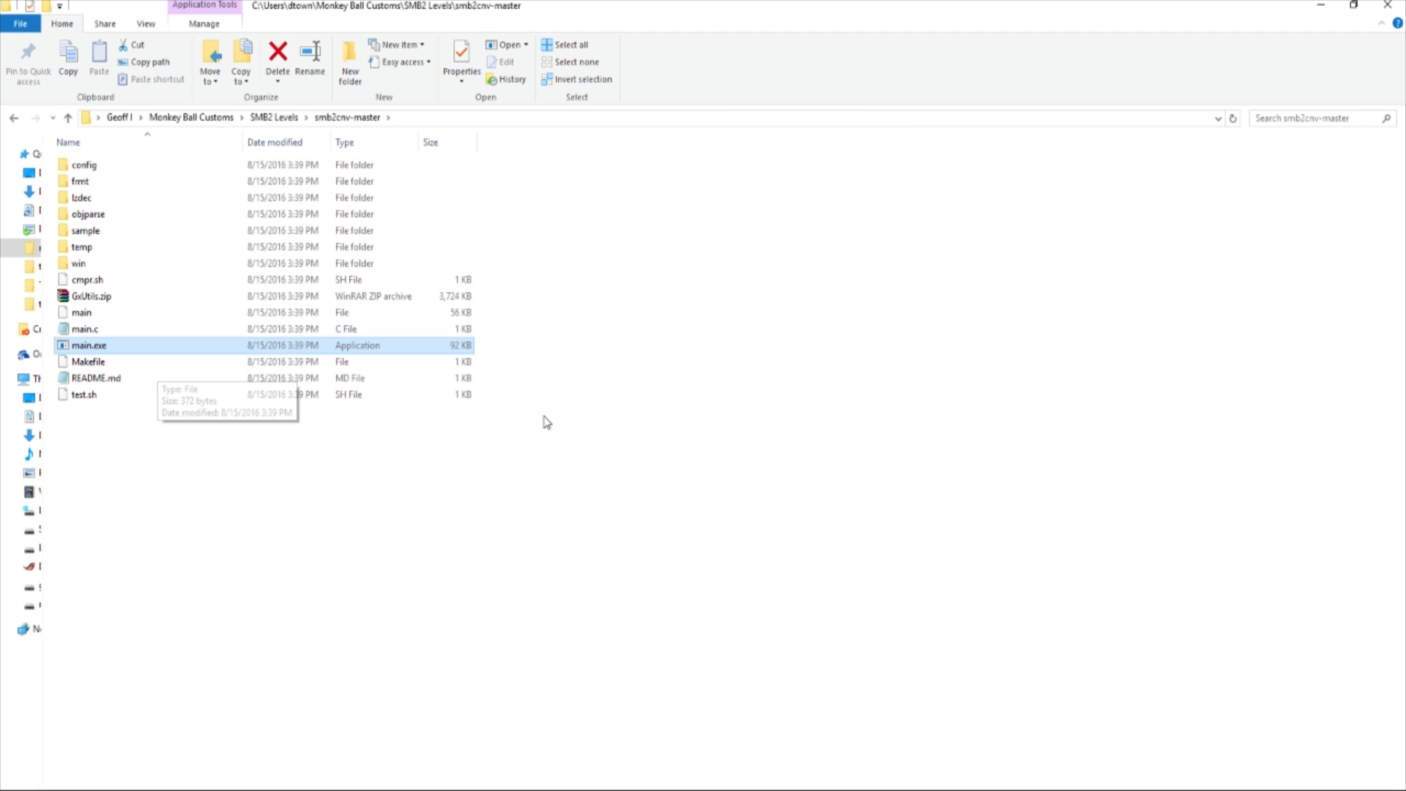
pyautogui.hotkey('ctrl', 'c')
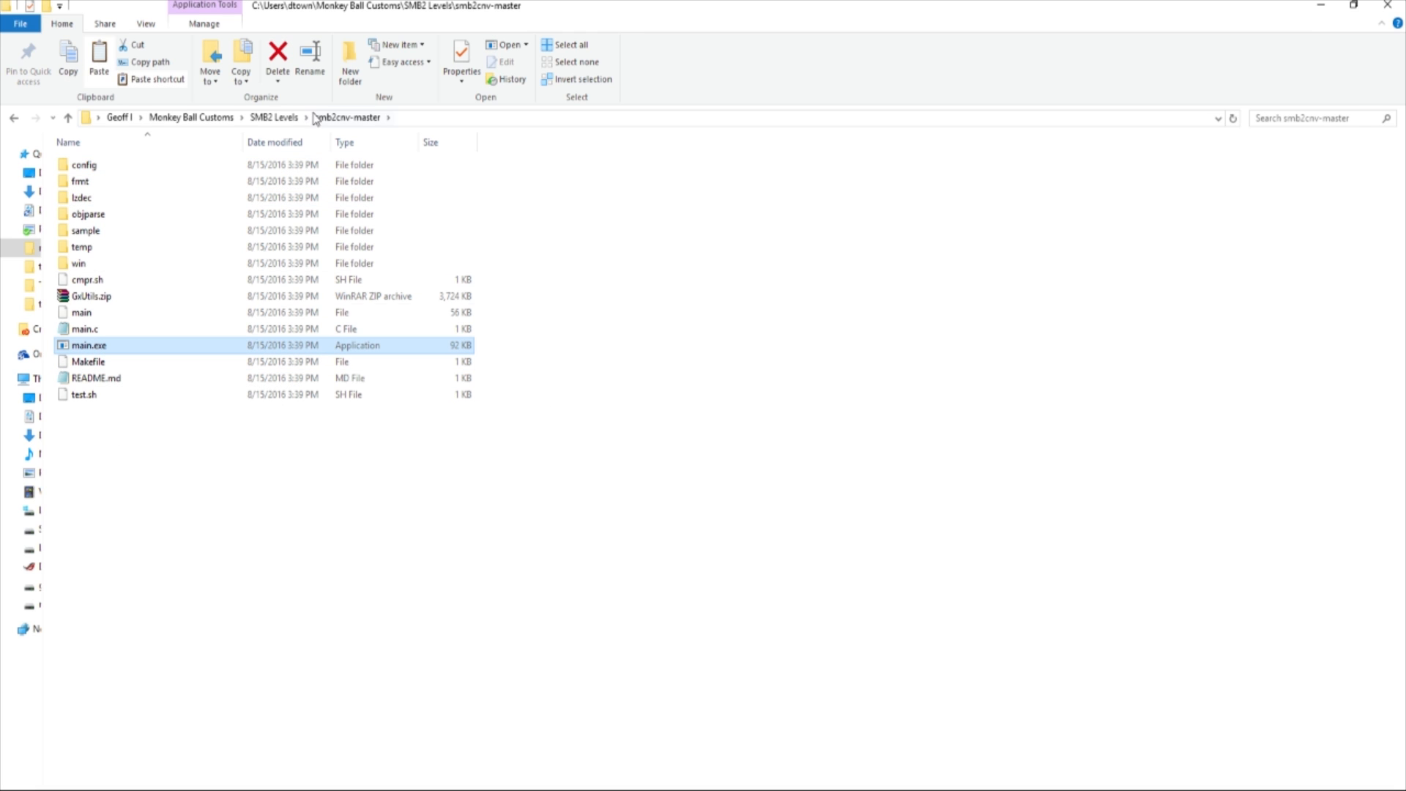
pyautogui.click(278, 118)
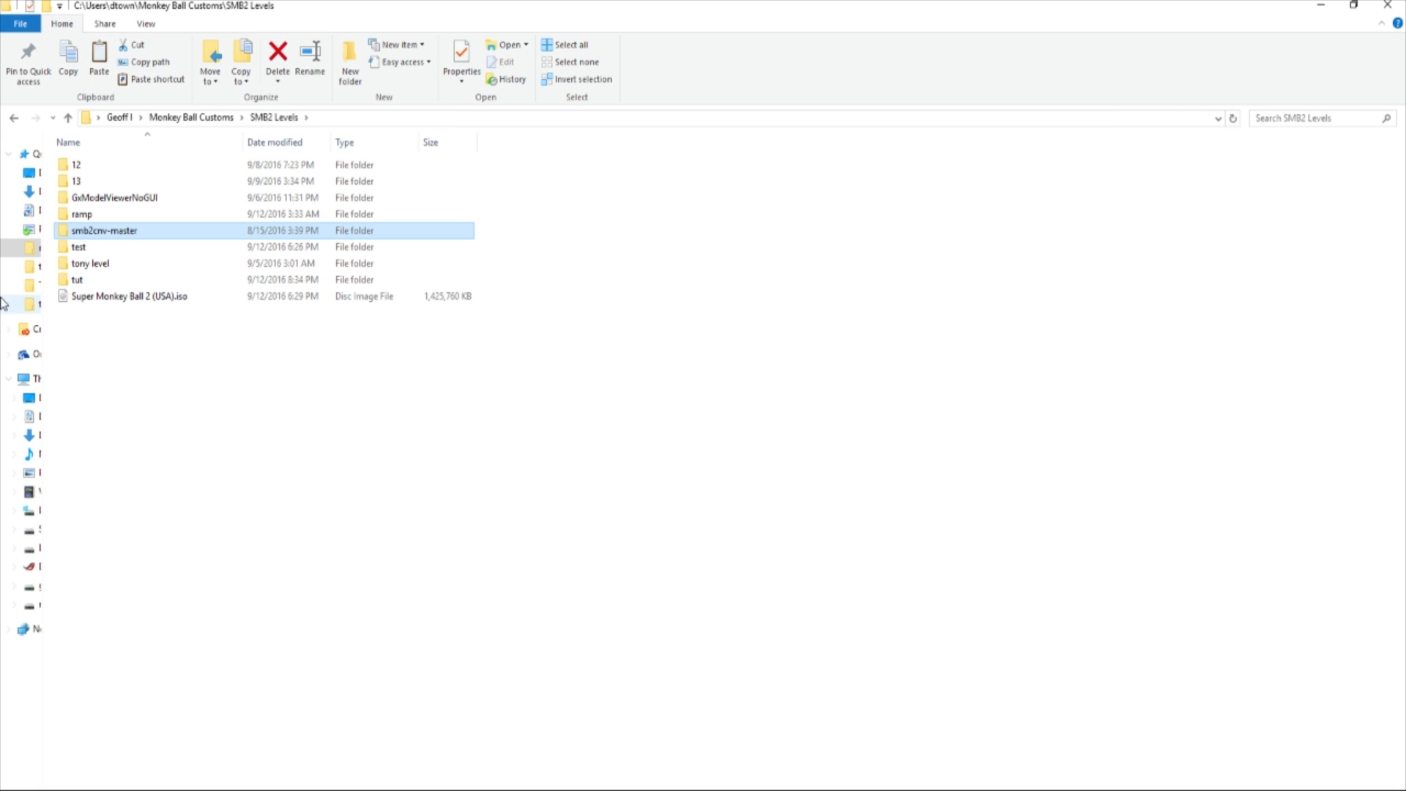
pyautogui.doubleClick(103, 278)
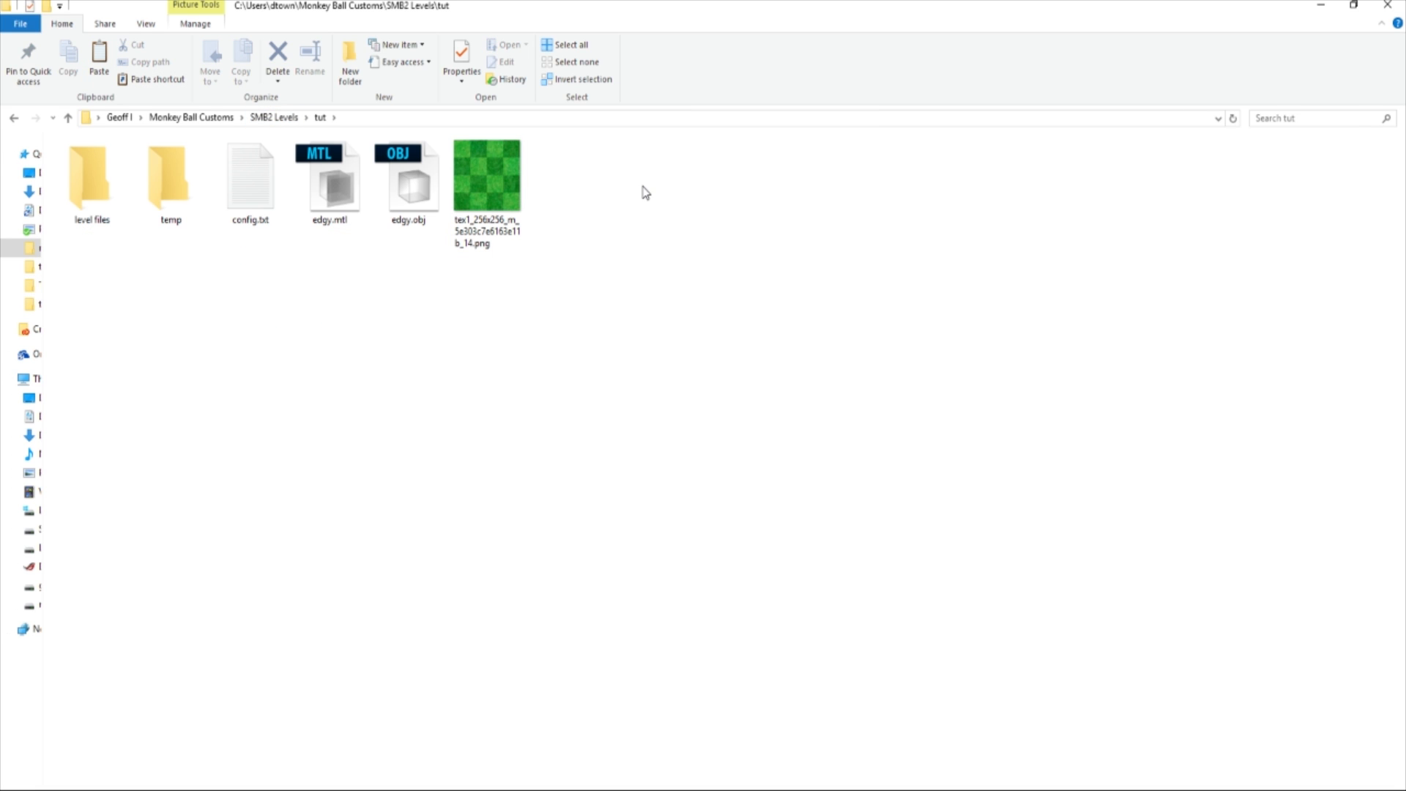
pyautogui.hotkey('ctrl', 'v')
pyautogui.click(448, 352)
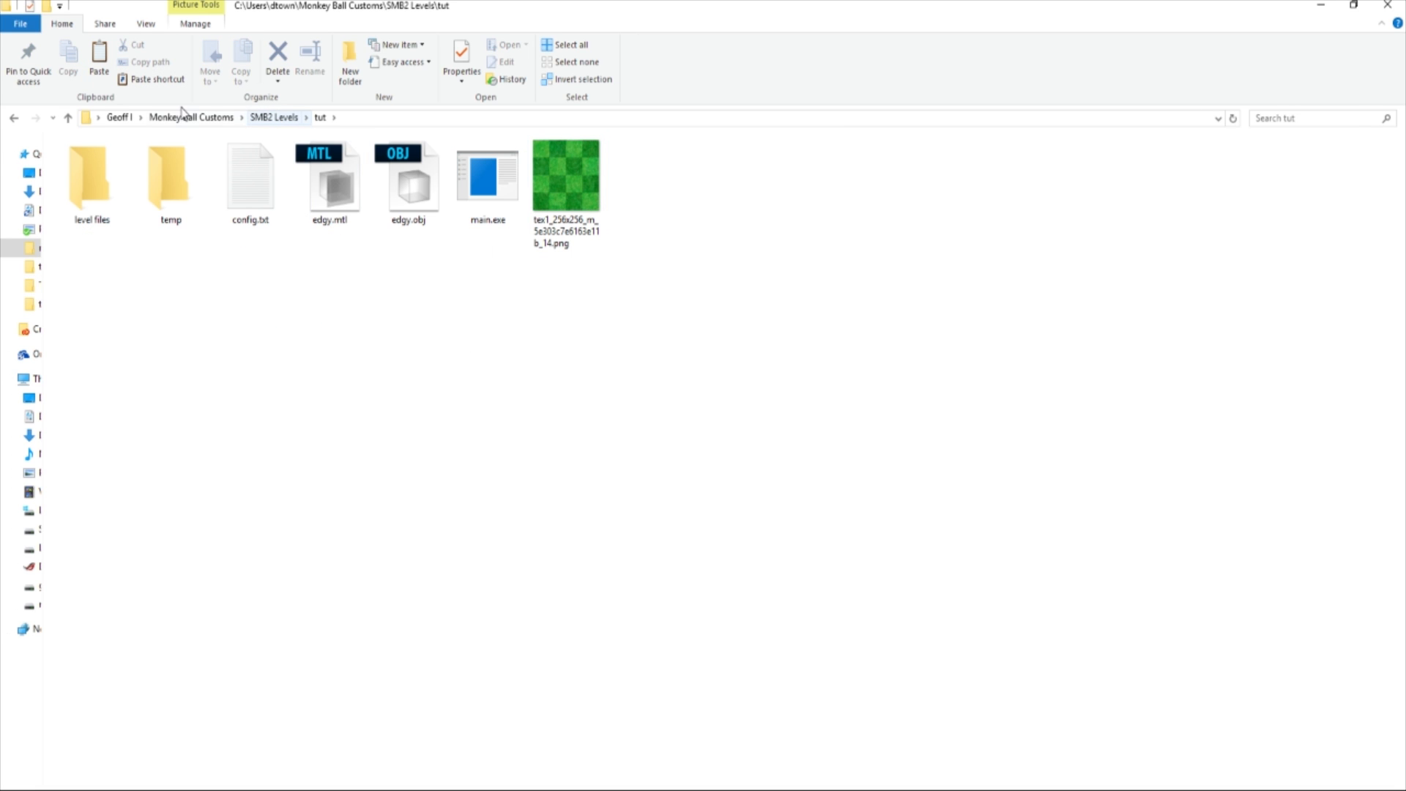
# Step: Copy lzfix.exe and LZSCDec.exe from the lzdec folder inside smb2cnv-master's win folder
pyautogui.click(287, 121)
pyautogui.doubleClick(95, 217)
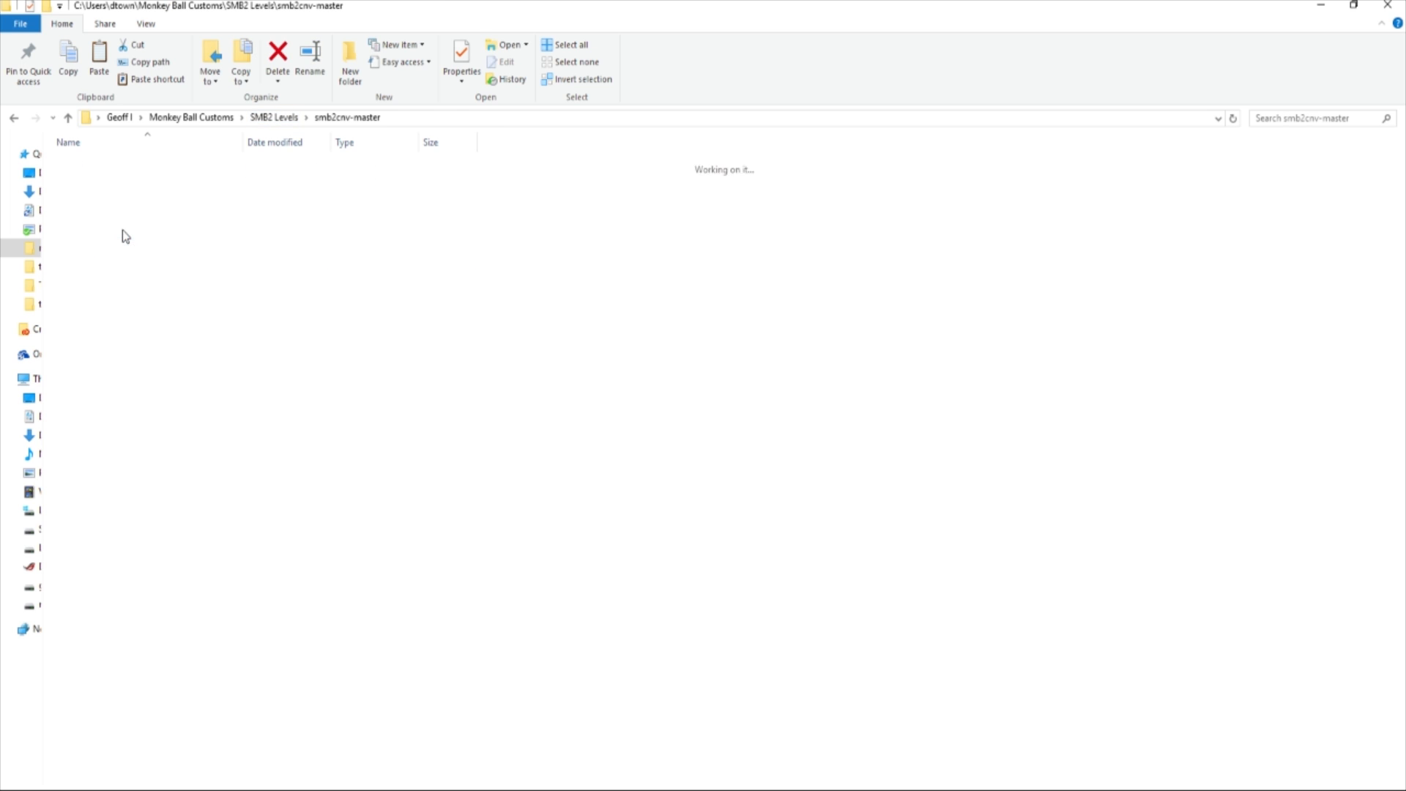
pyautogui.doubleClick(105, 263)
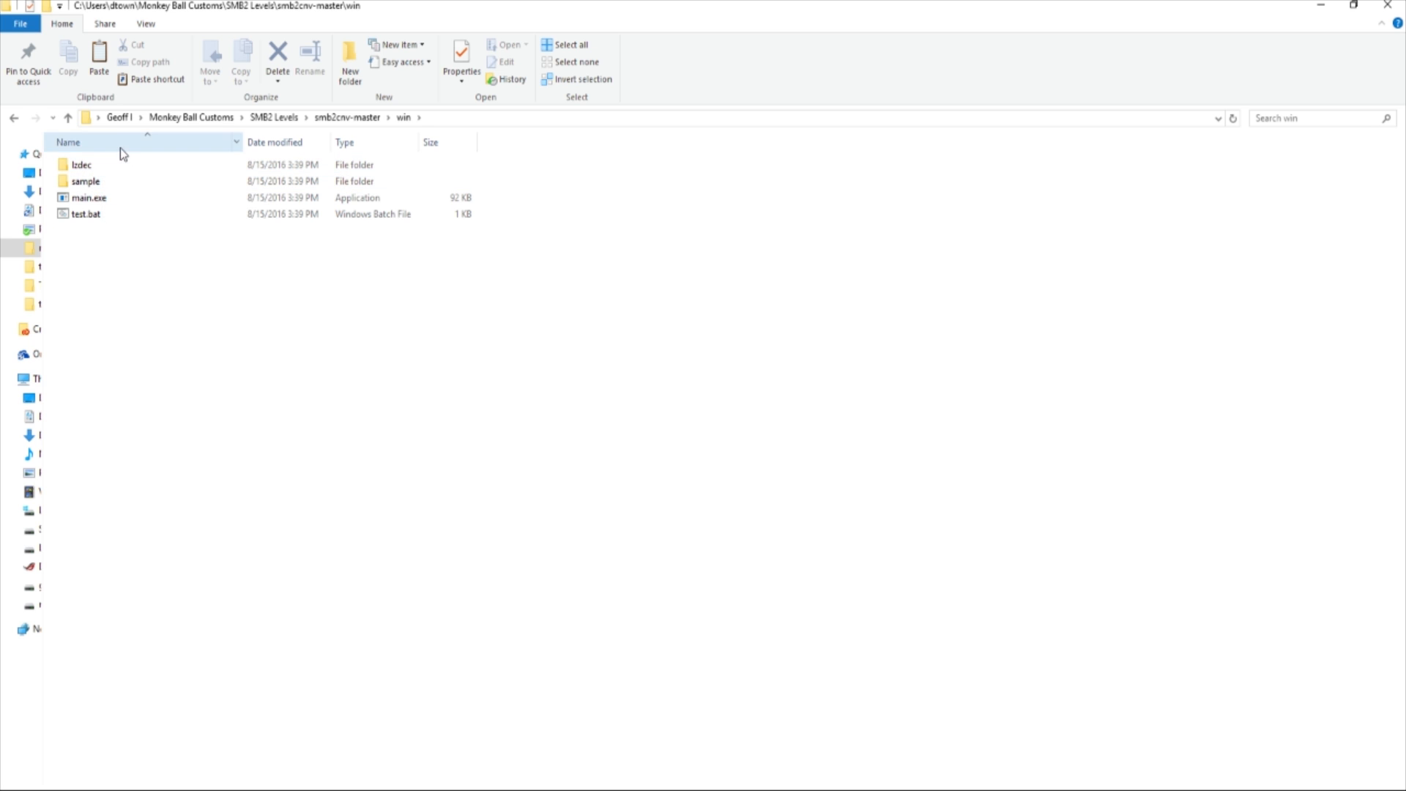
pyautogui.press('BackSpace')
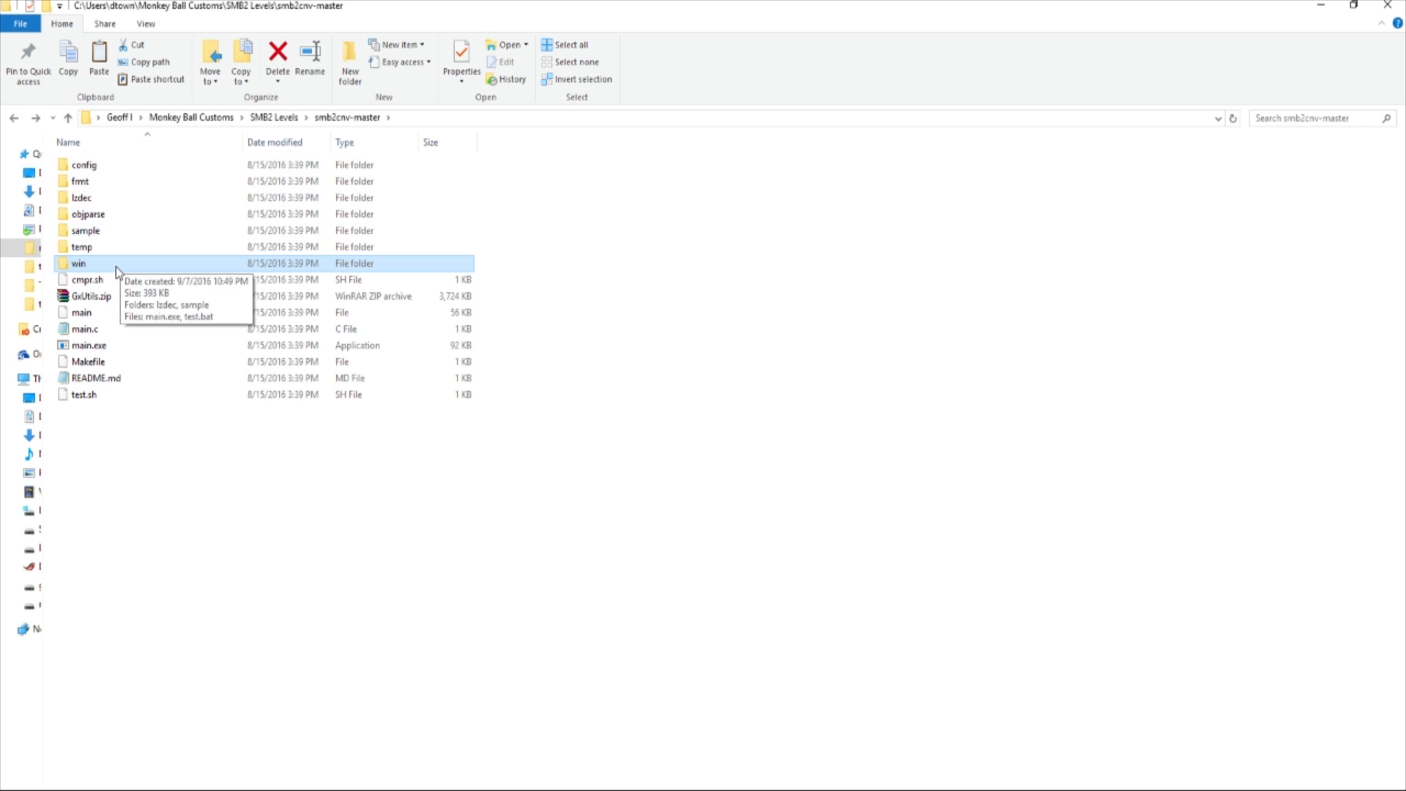
pyautogui.doubleClick(112, 270)
pyautogui.doubleClick(97, 167)
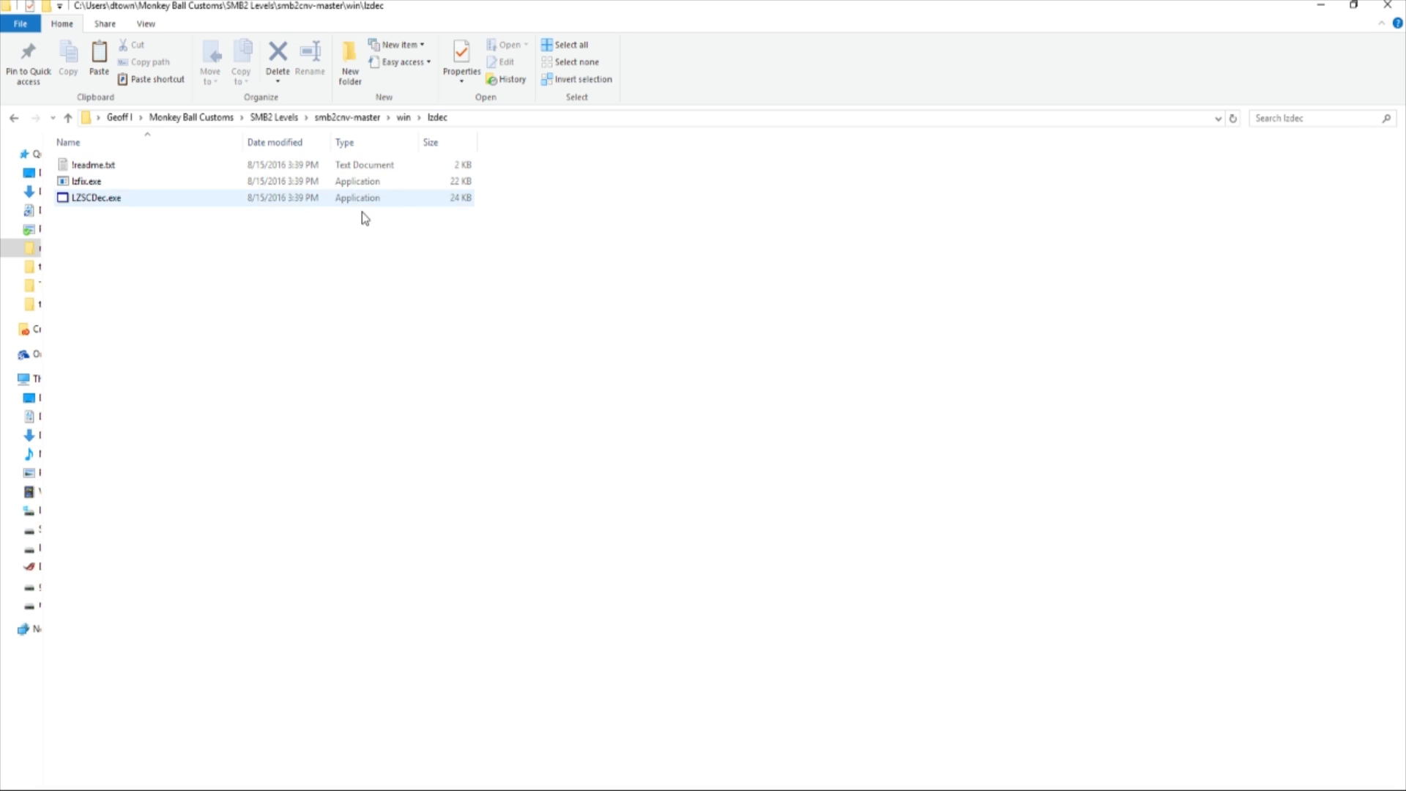
pyautogui.click(109, 182)
pyautogui.keyDown('ctrl'); pyautogui.click(114, 202); pyautogui.keyUp('ctrl')
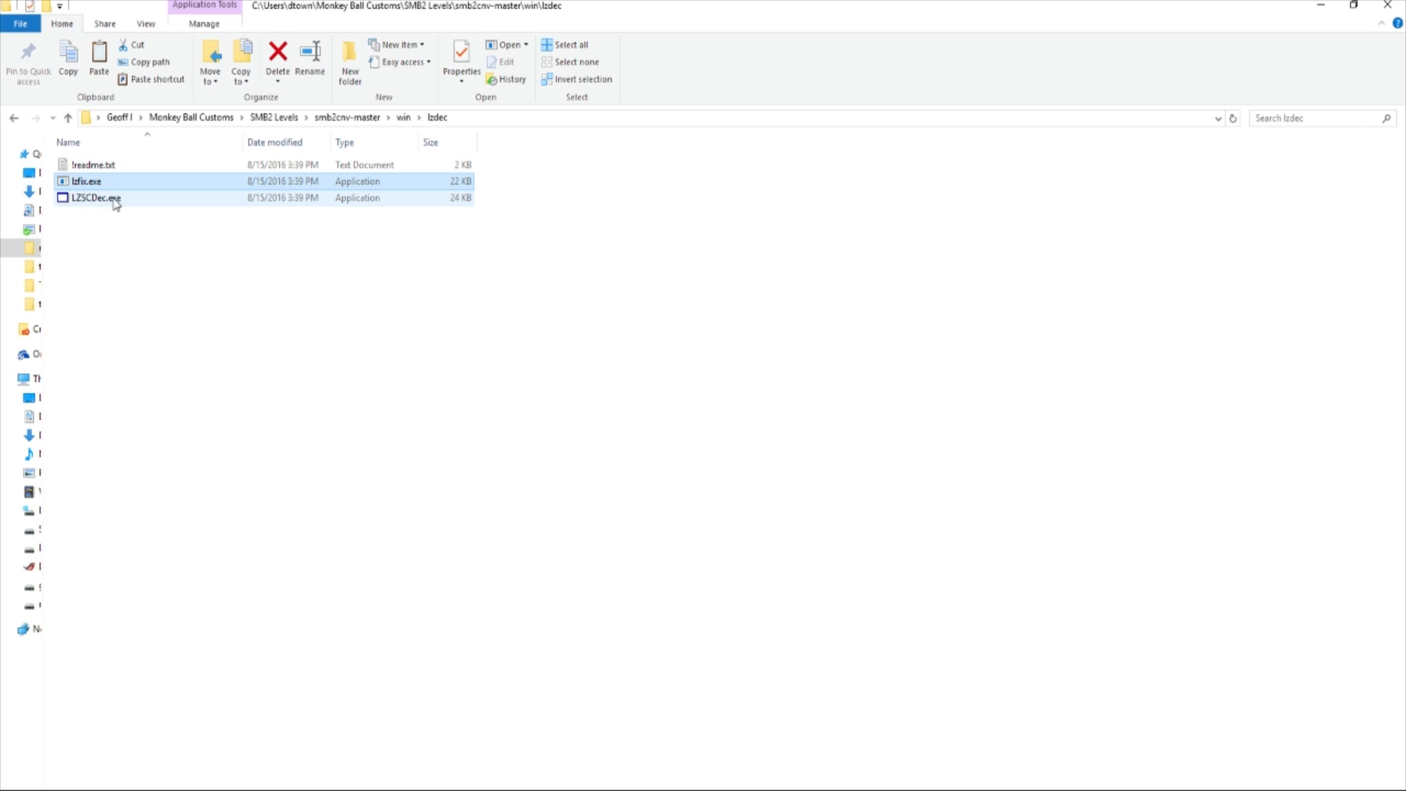
pyautogui.keyDown('ctrl'); pyautogui.click(114, 199); pyautogui.keyUp('ctrl')
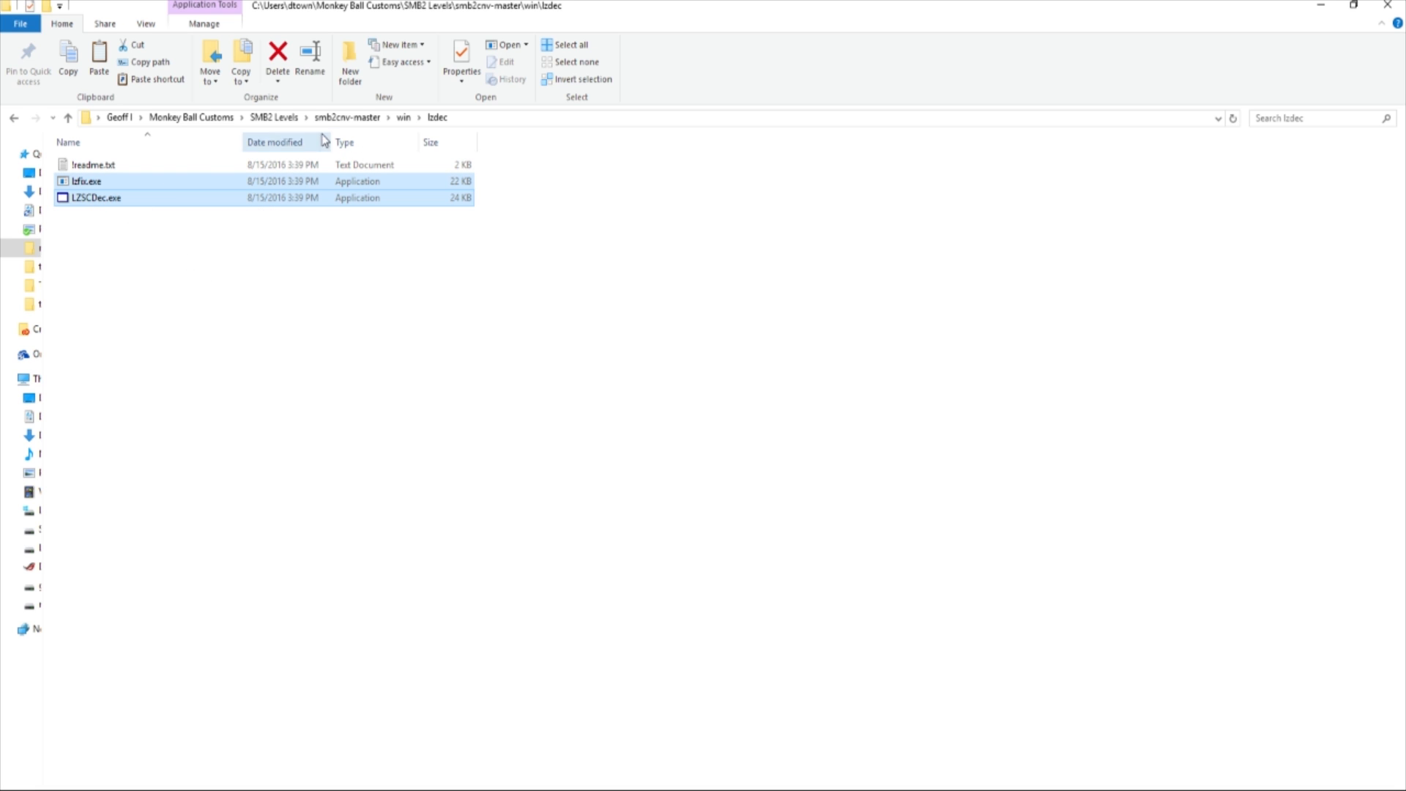
# Step: Paste the two copied executables into the temp folder inside tut
pyautogui.click(264, 119)
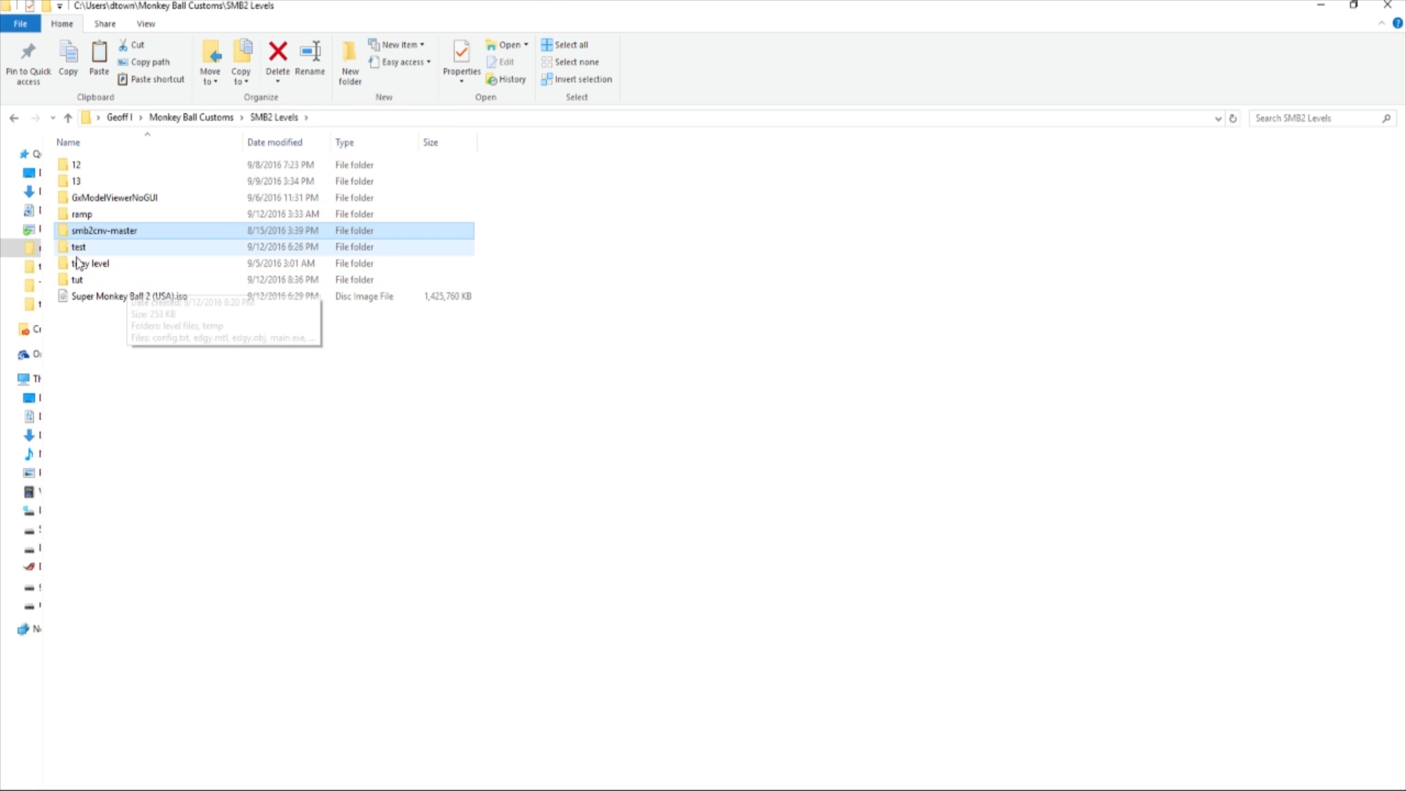
pyautogui.doubleClick(146, 279)
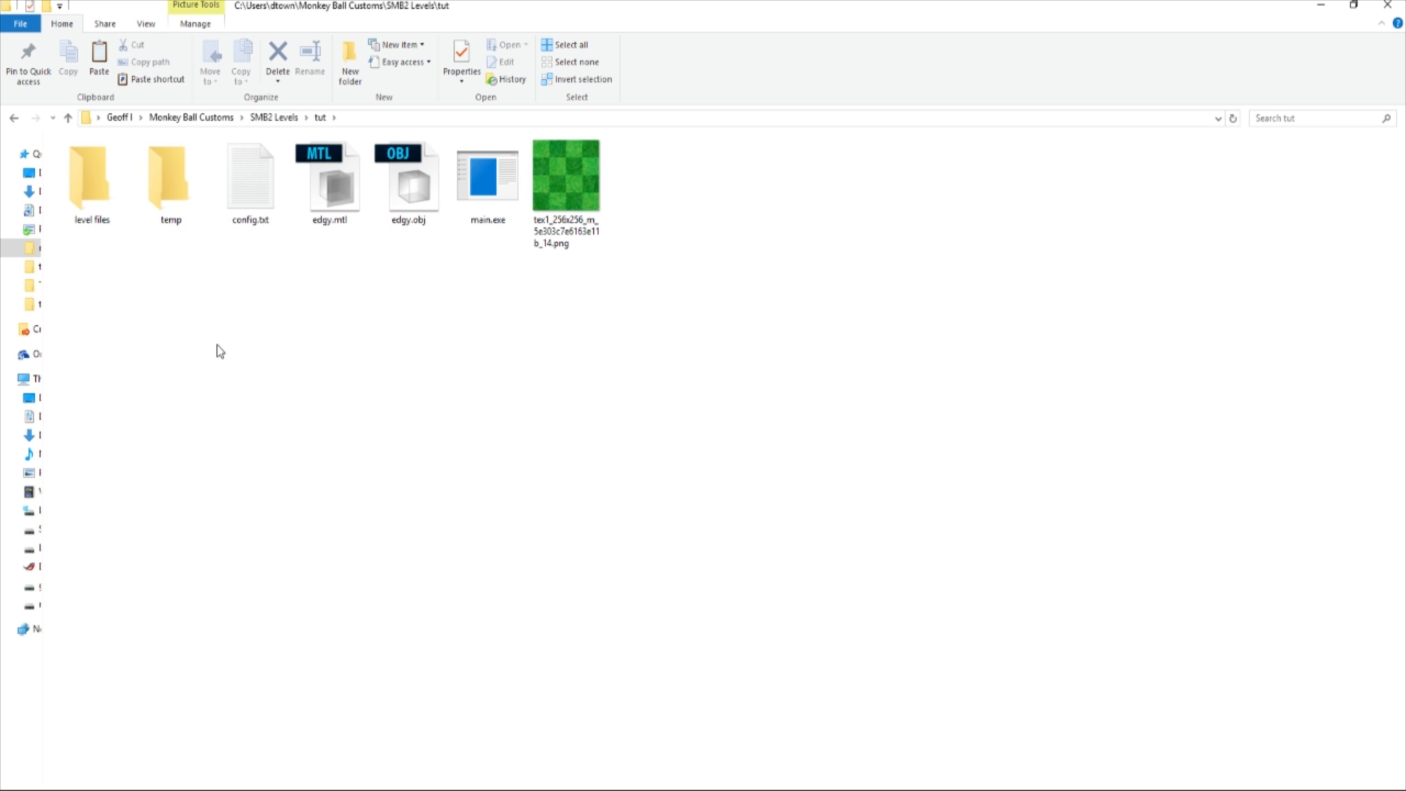
pyautogui.doubleClick(158, 182)
pyautogui.hotkey('ctrl', 'v')
pyautogui.click(174, 224)
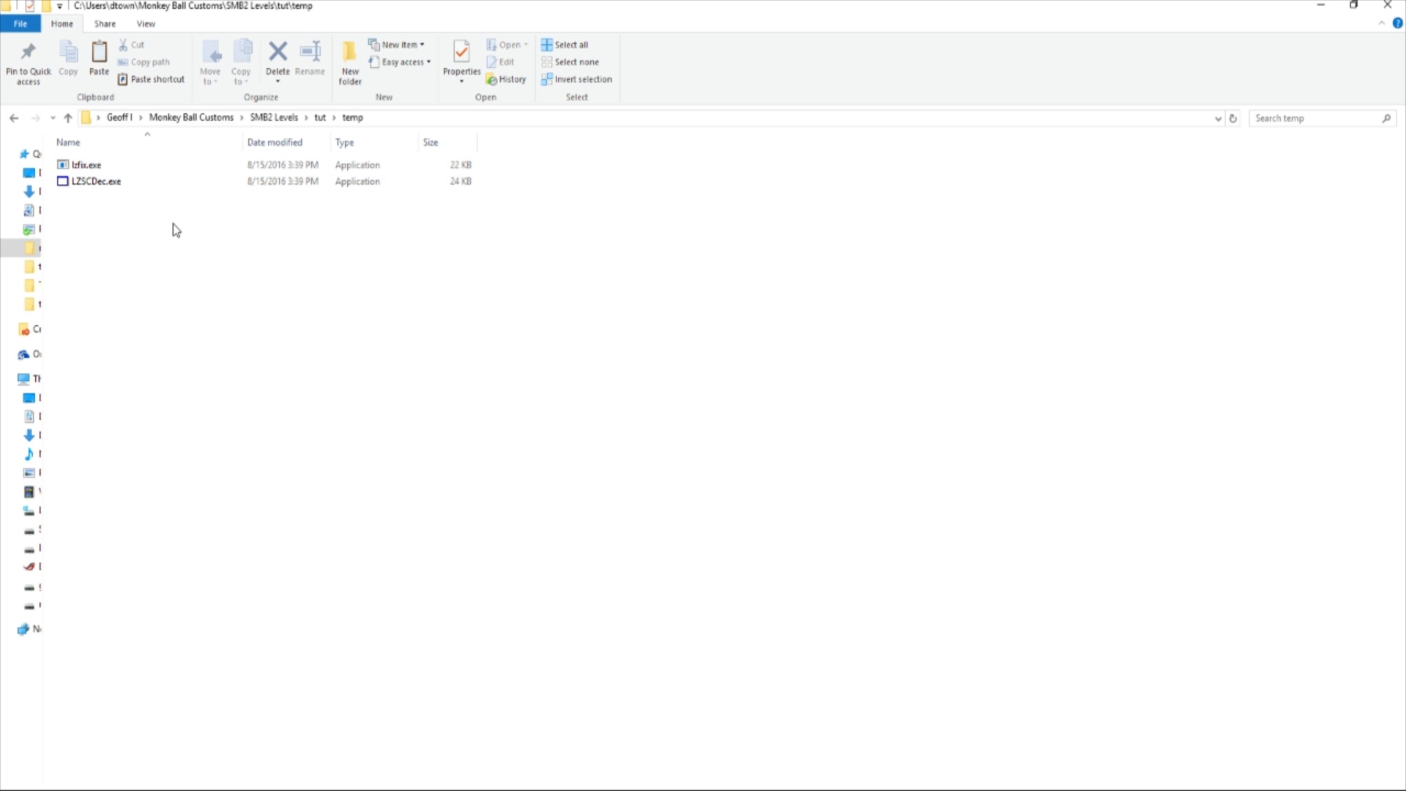
# Step: Check the temp folder's contents again and return to the tut folder
pyautogui.click(321, 121)
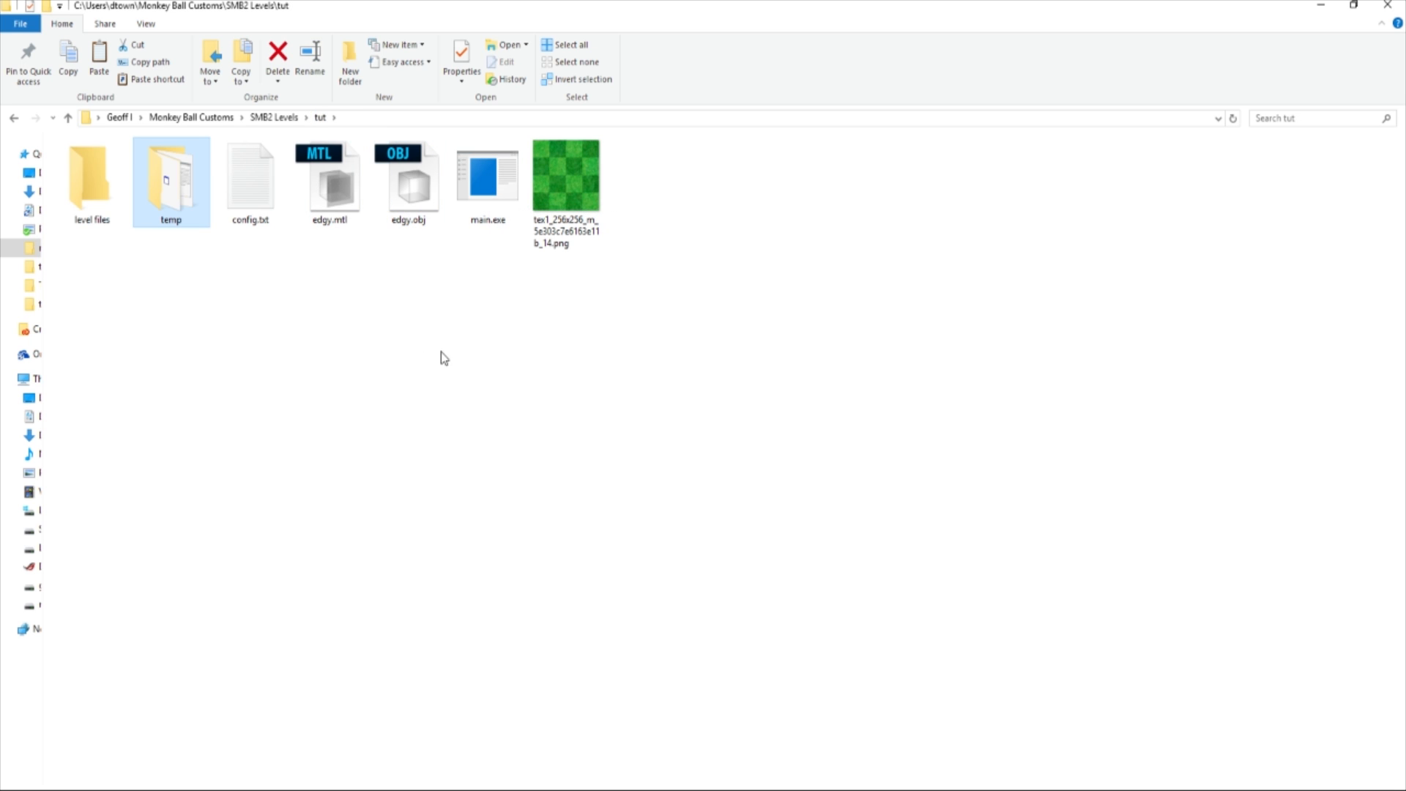
pyautogui.doubleClick(170, 212)
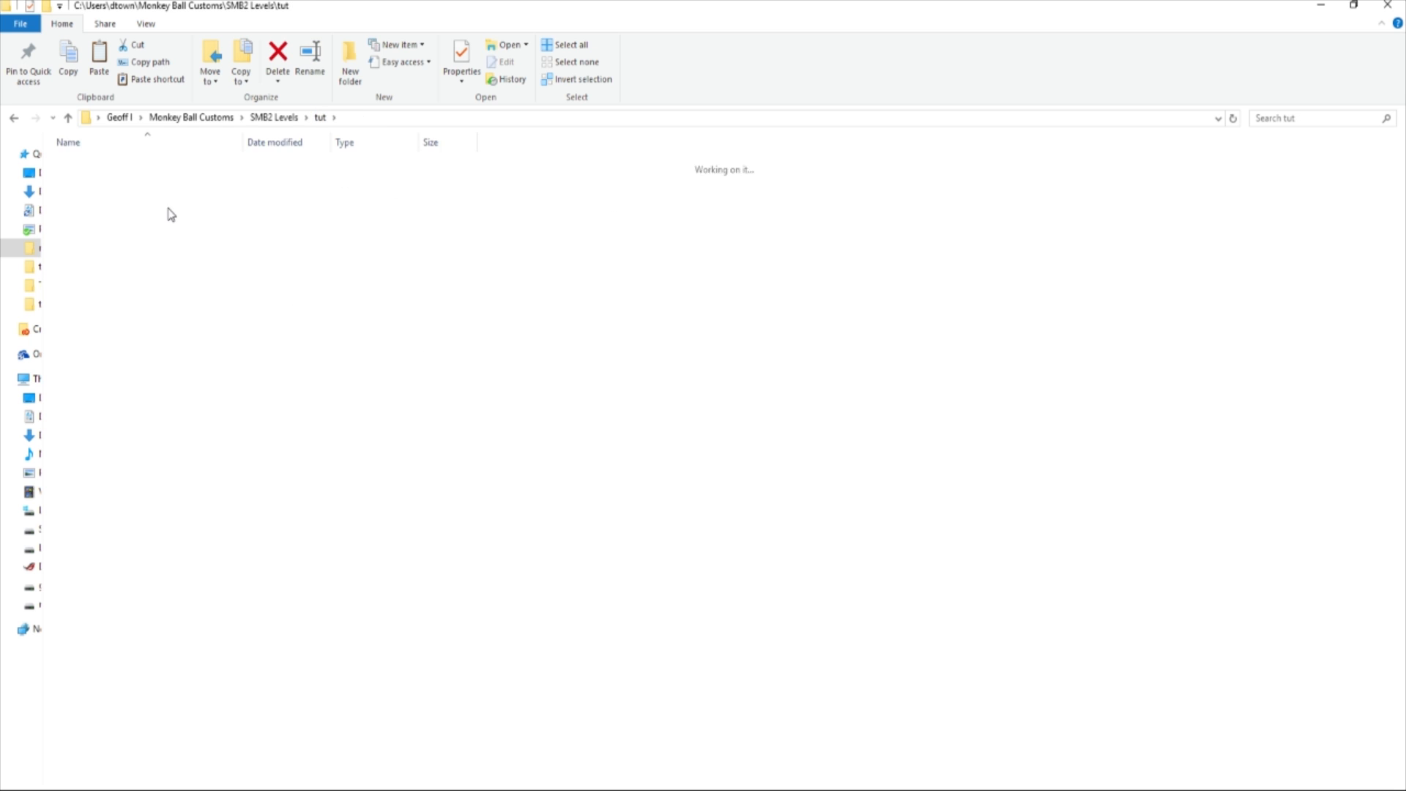
pyautogui.click(320, 117)
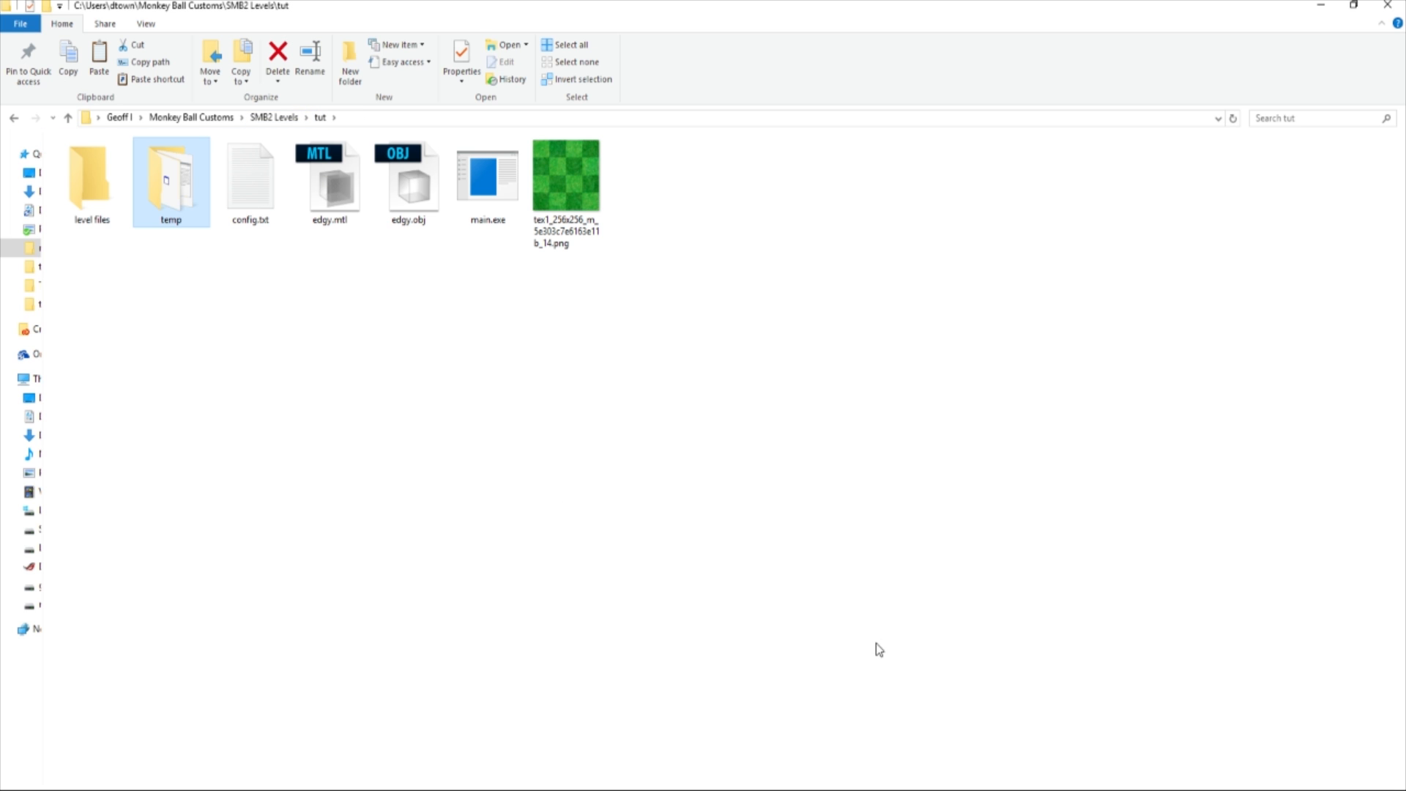
# Step: Open a command window in the tut folder
pyautogui.rightClick(715, 249)
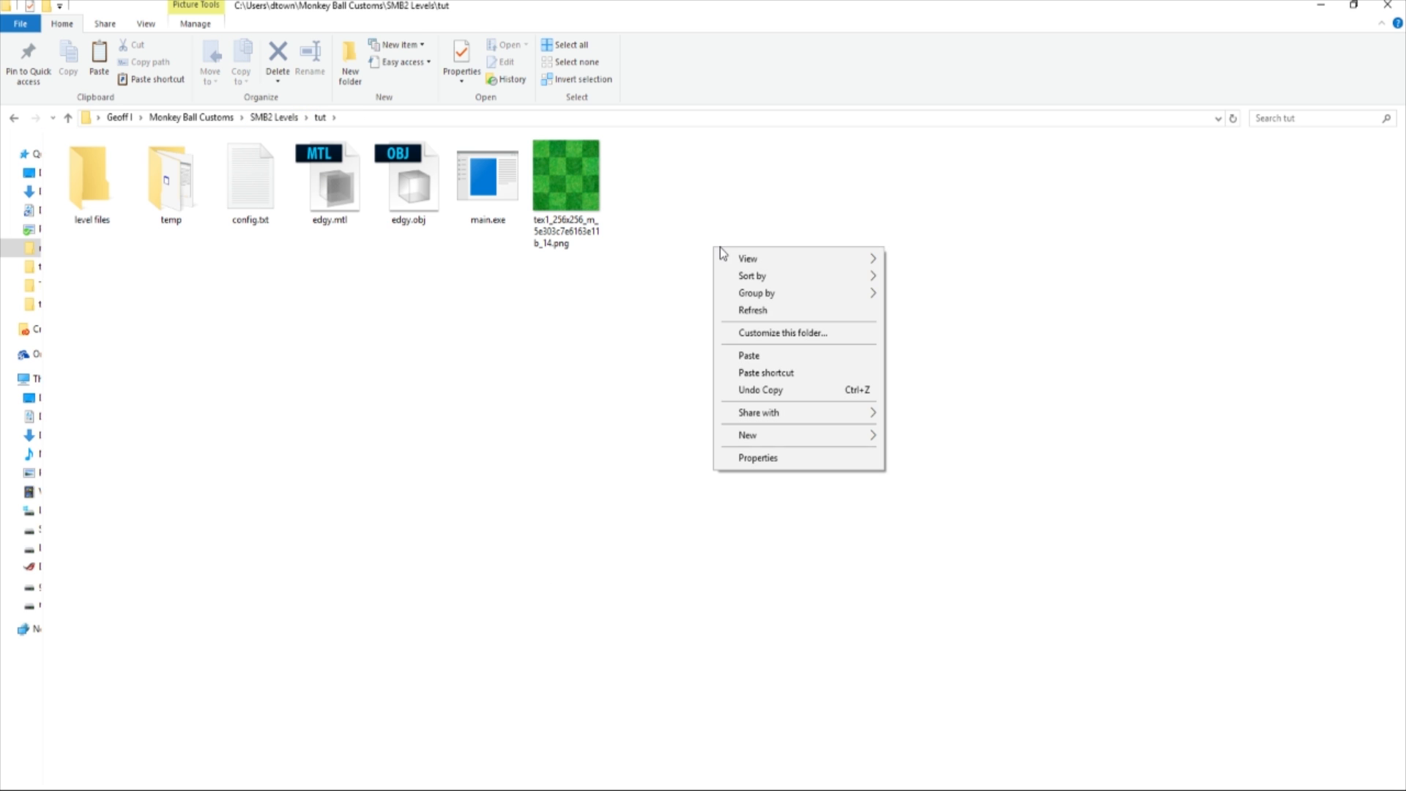
pyautogui.click(702, 209)
pyautogui.keyDown('shift'); pyautogui.rightClick(684, 270); pyautogui.keyUp('shift')
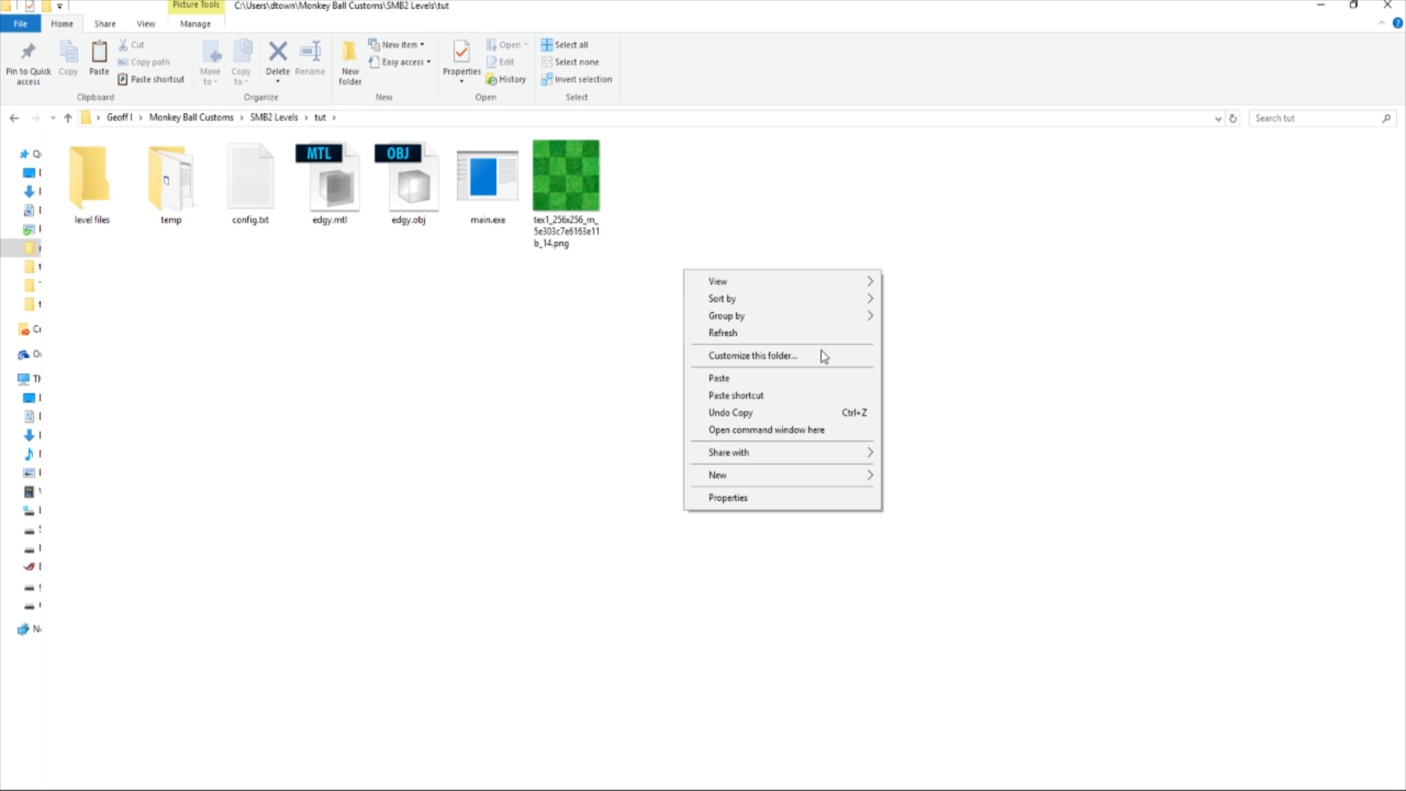
pyautogui.click(785, 431)
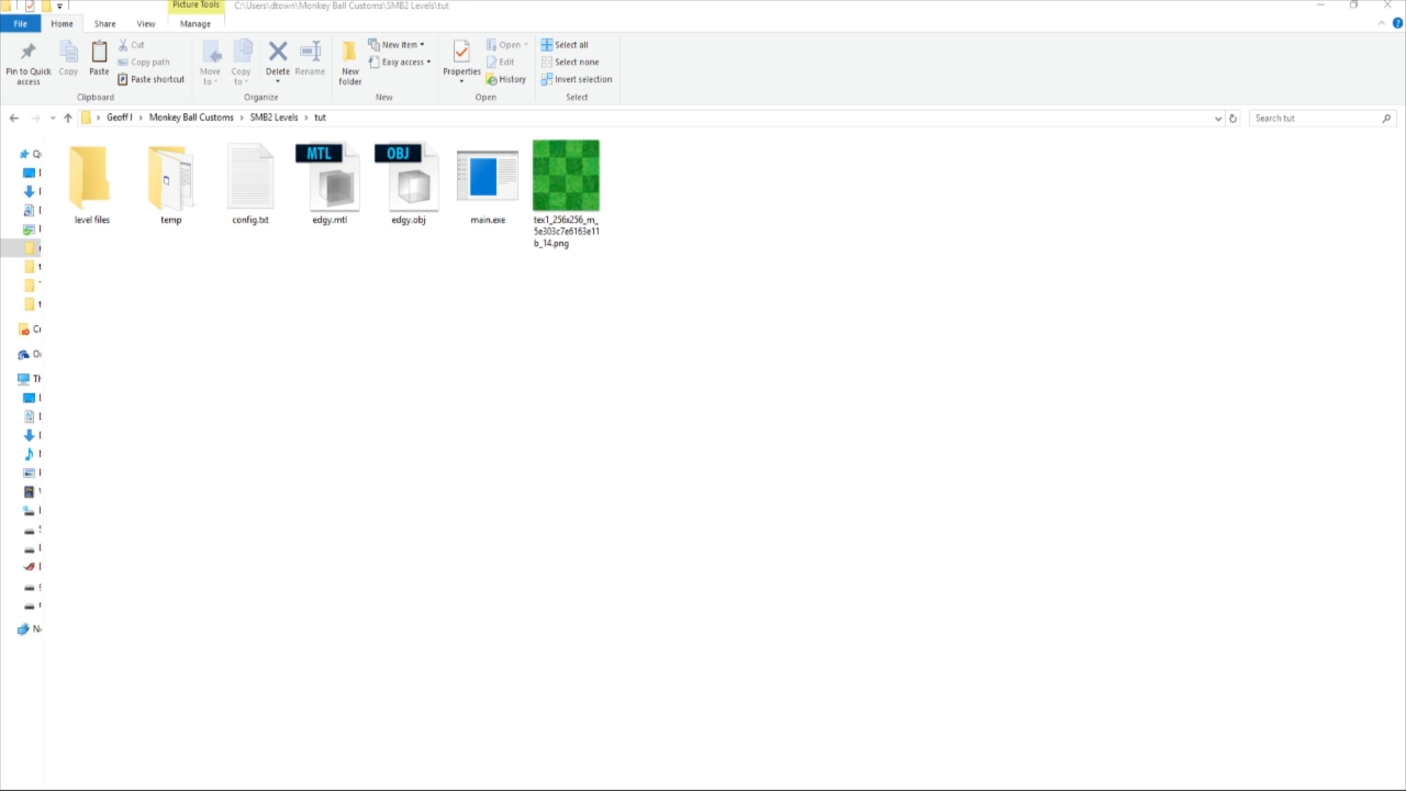
# Step: Enlarge the command window to fill the screen and run main.exe to convert the level
pyautogui.moveTo(824, 244); pyautogui.dragTo(596, 260)
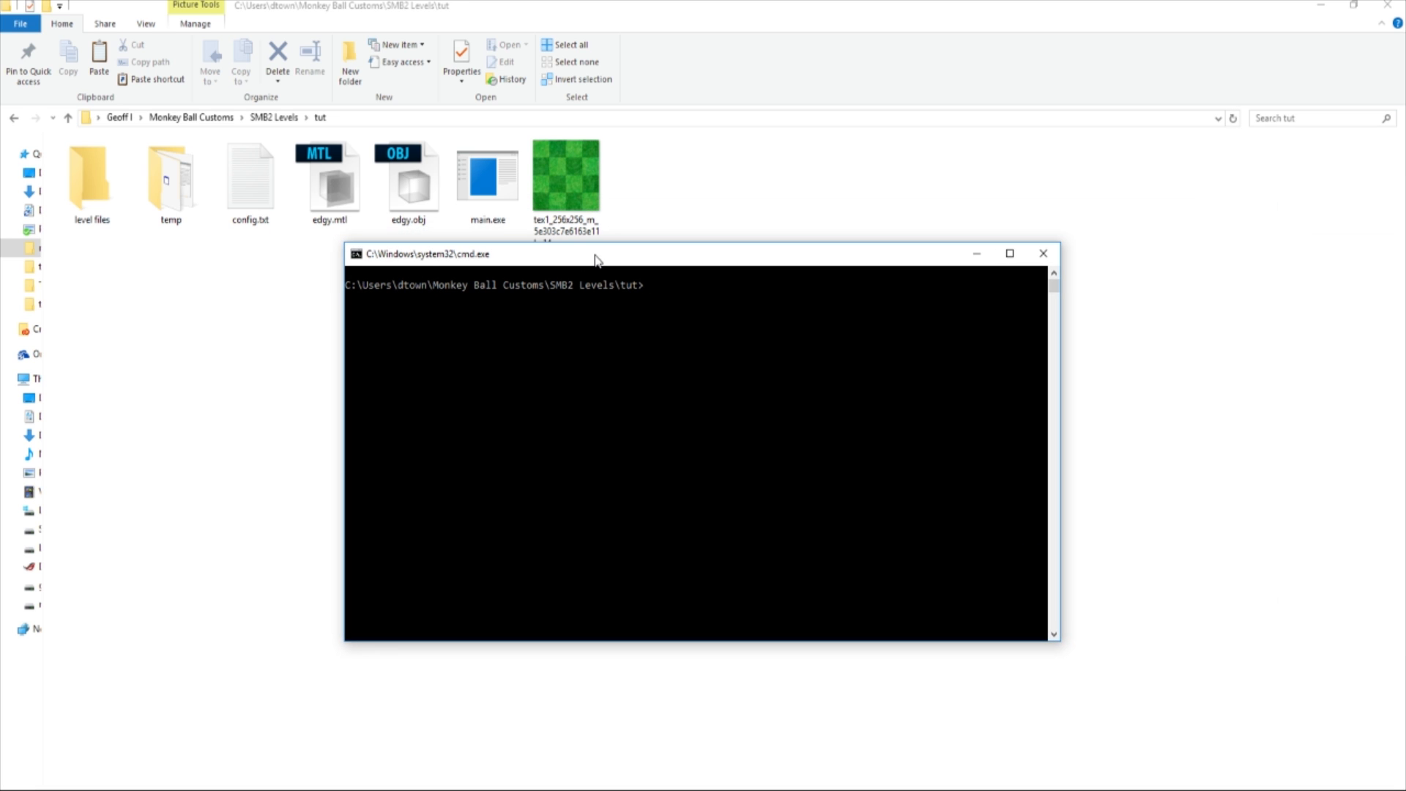
pyautogui.moveTo(345, 242); pyautogui.dragTo(0, 0)
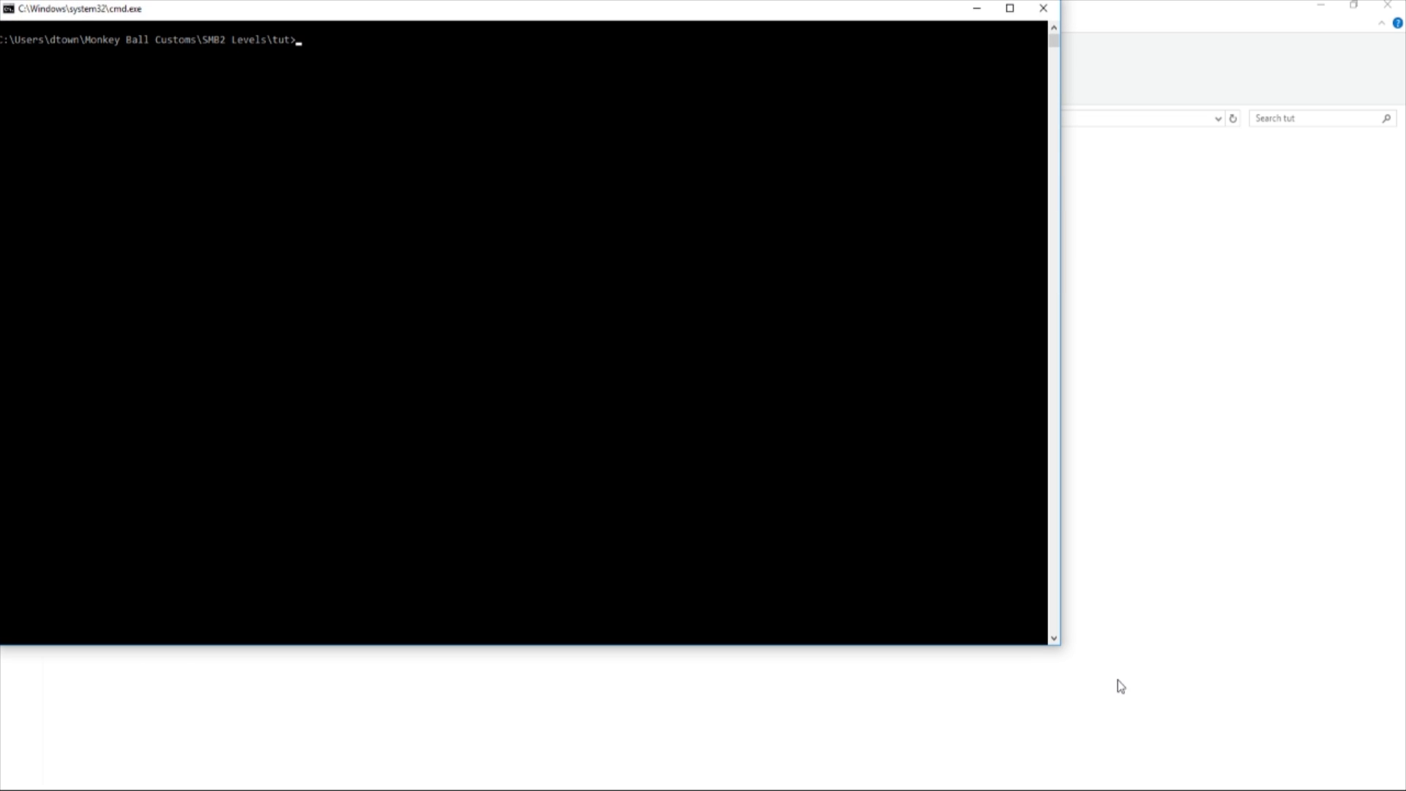
pyautogui.moveTo(1062, 644); pyautogui.dragTo(1405, 789)
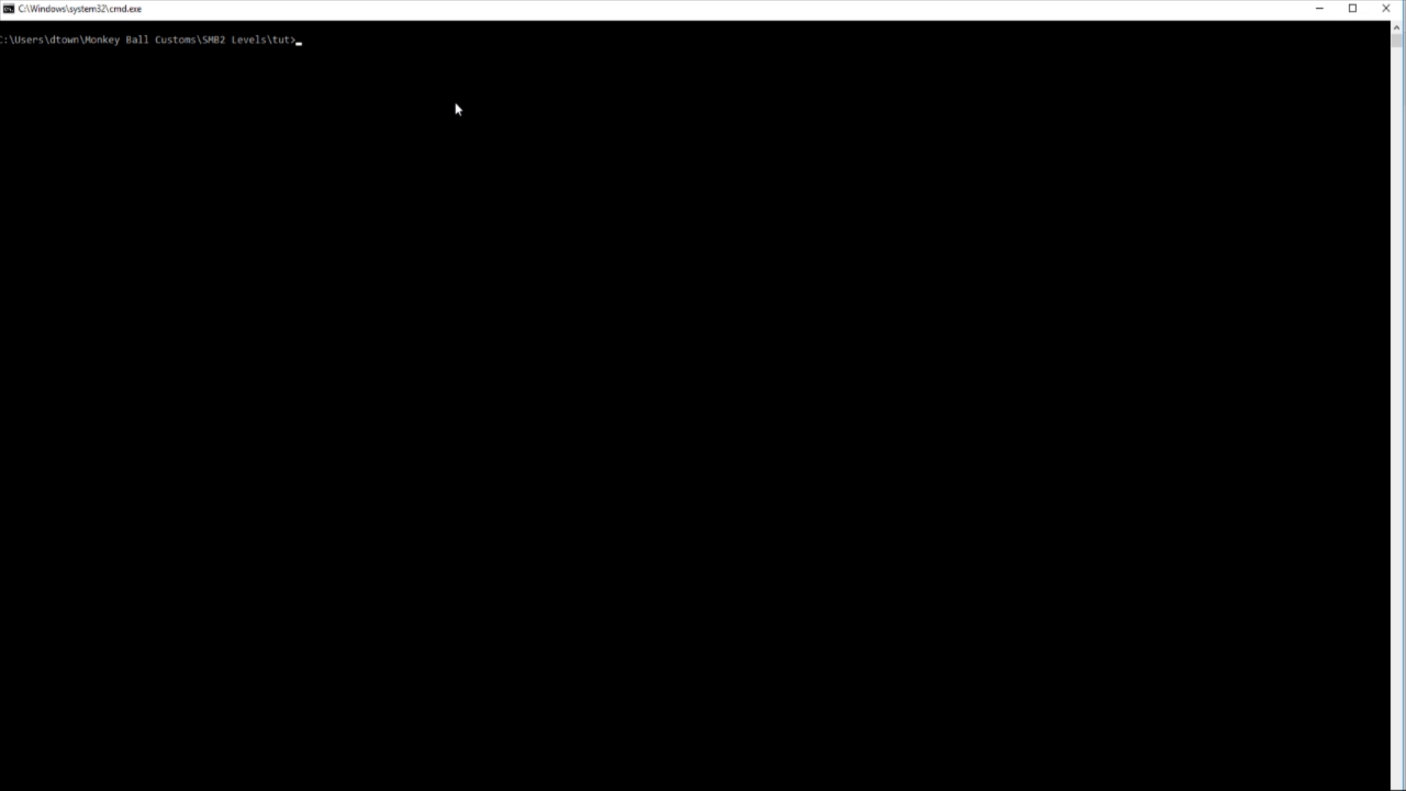
pyautogui.write('ain')
pyautogui.press('Return')
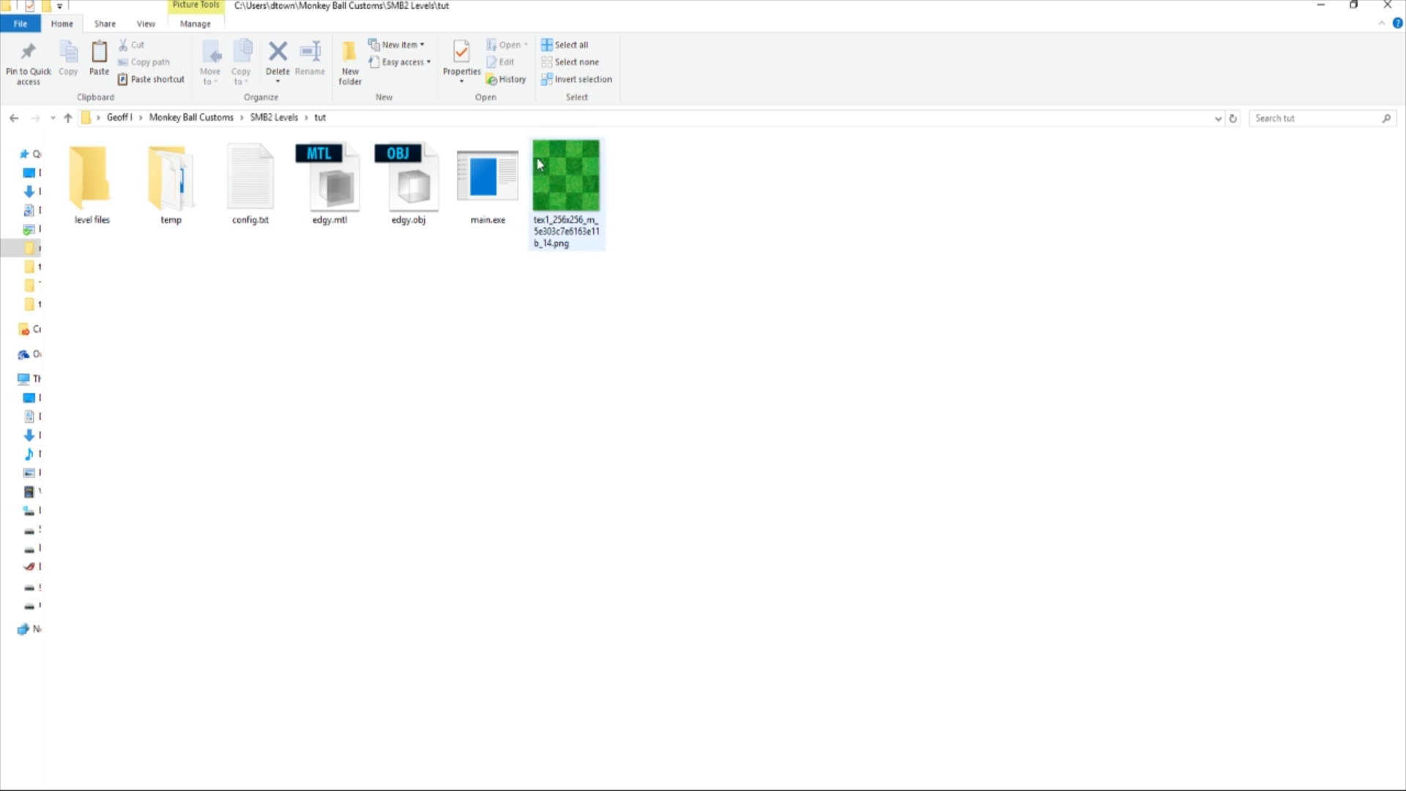
# Step: Launch LZSCDec.exe from the temp folder inside tut and compress that folder's output.lz.raw with it
pyautogui.doubleClick(171, 178)
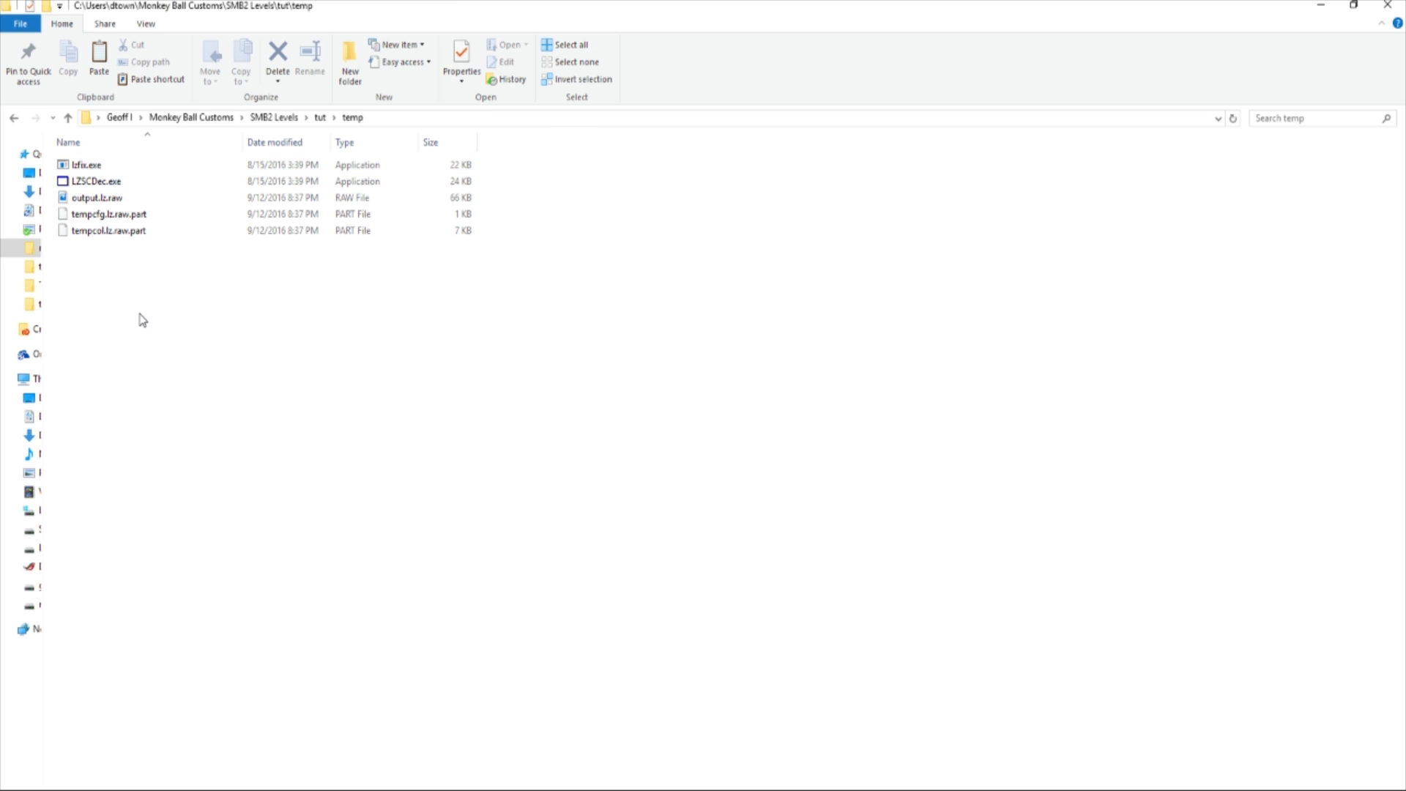
pyautogui.doubleClick(122, 183)
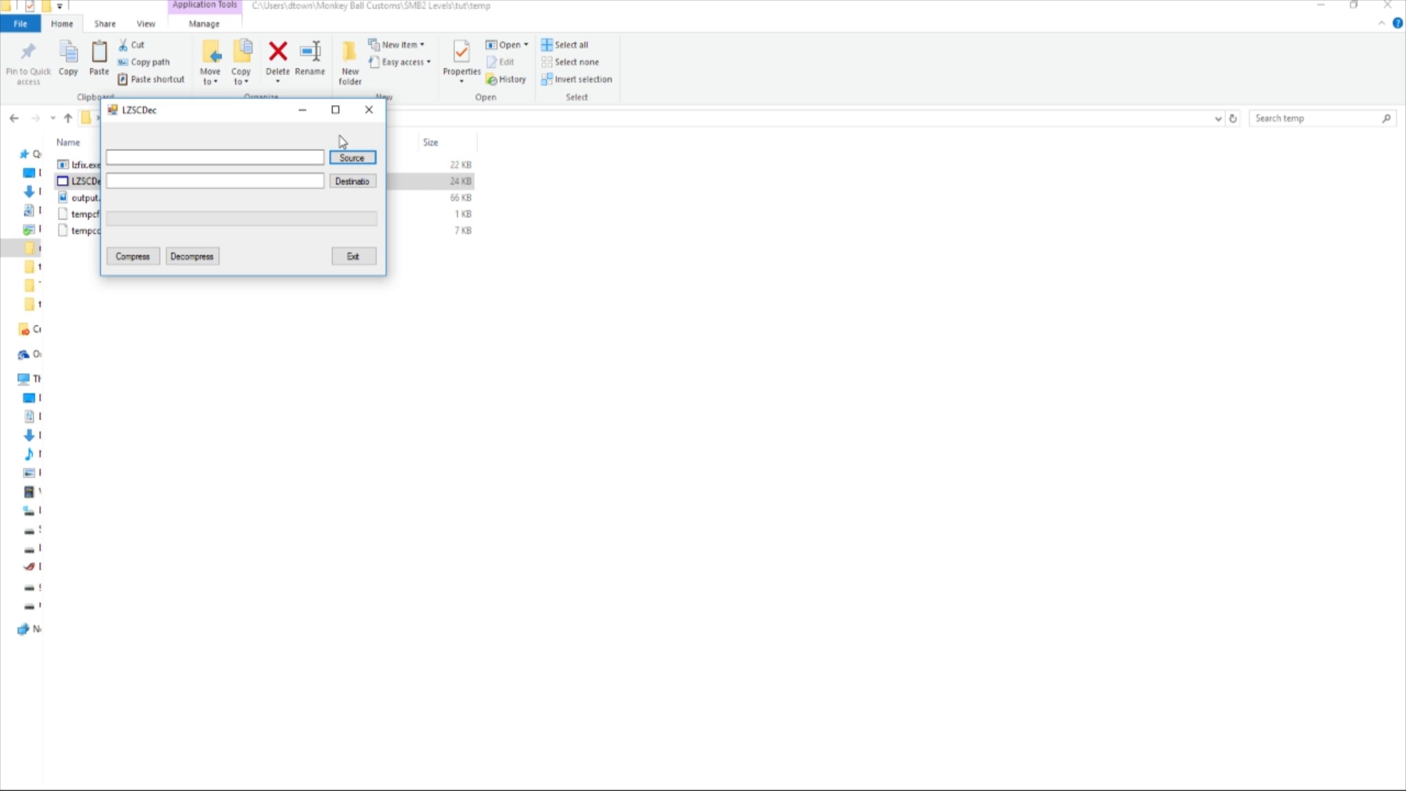
pyautogui.click(346, 160)
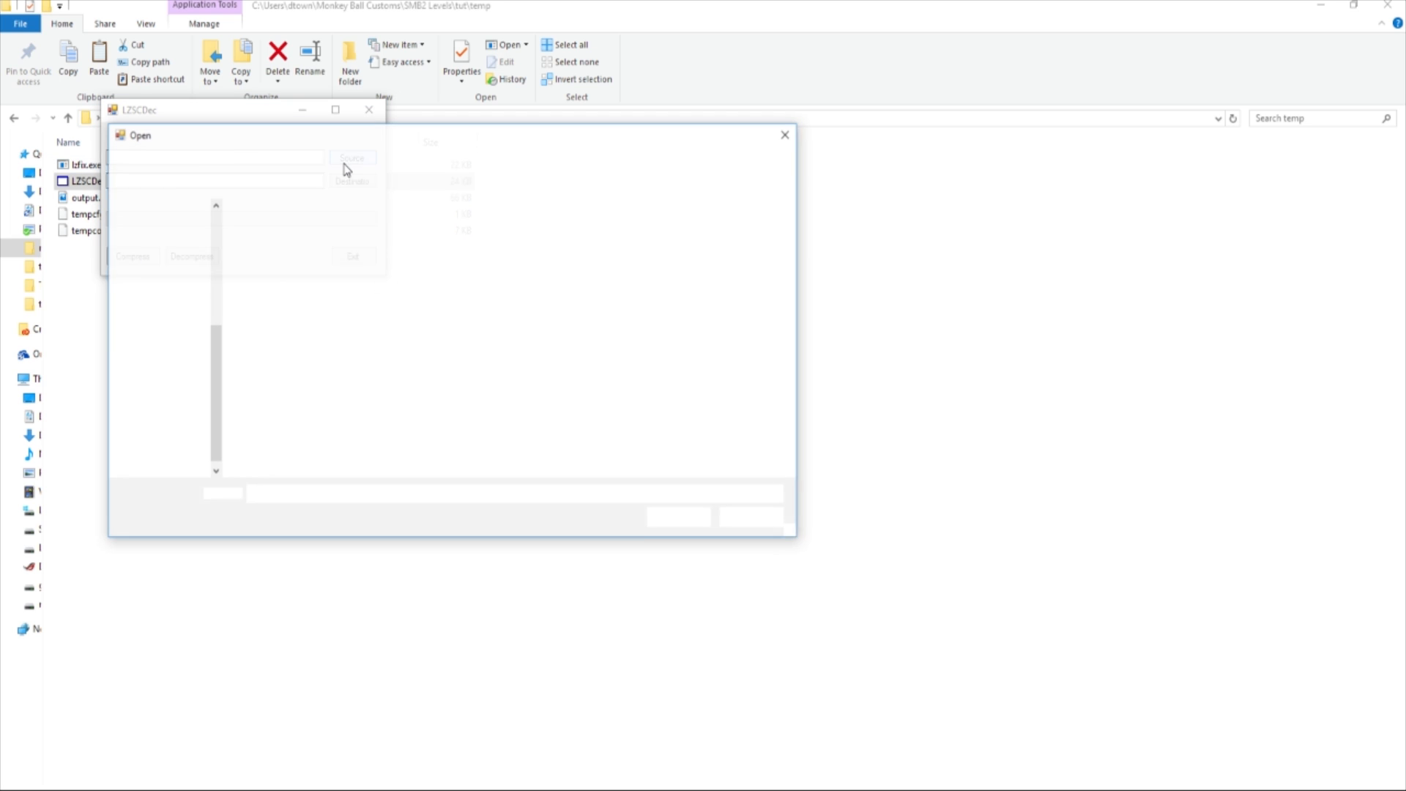
pyautogui.click(300, 264)
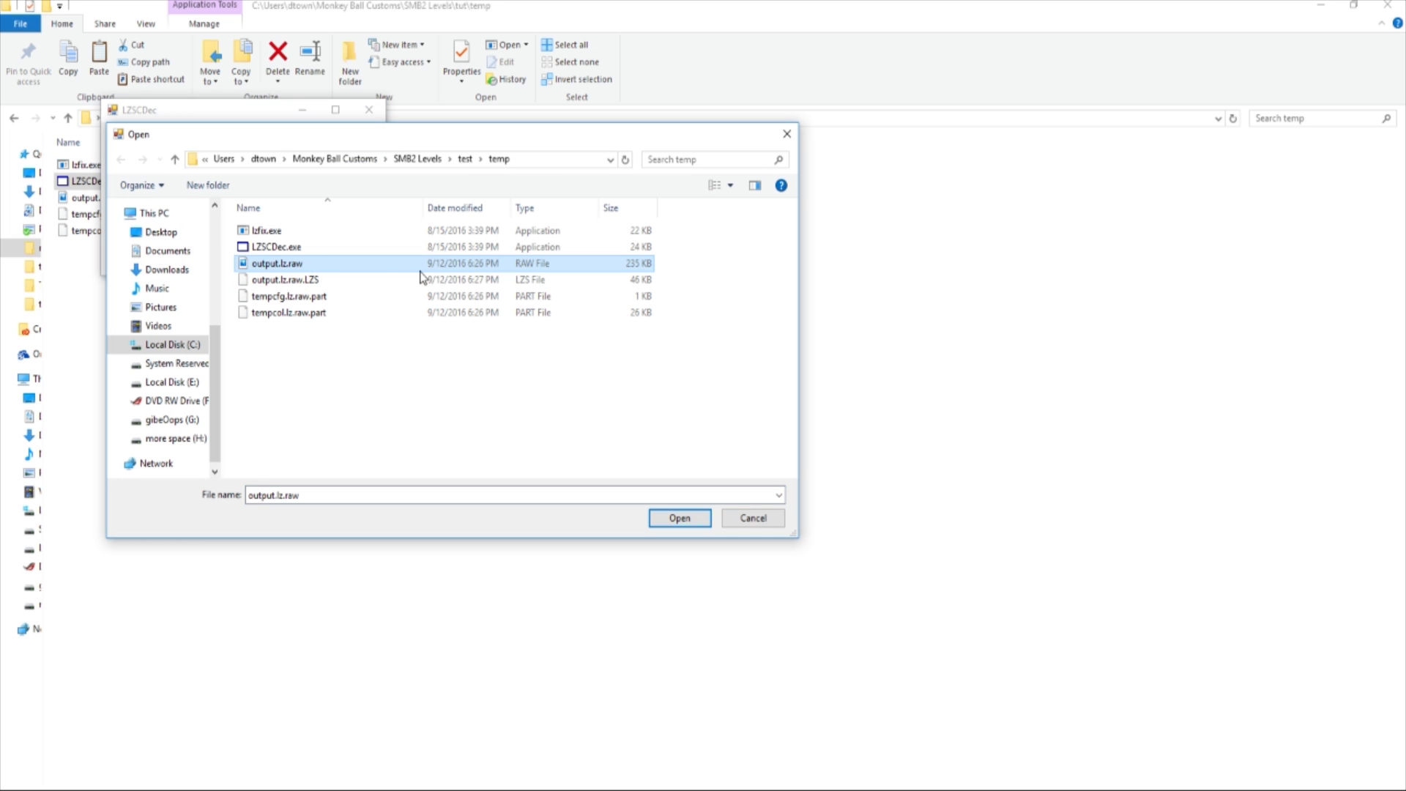
pyautogui.click(416, 160)
pyautogui.doubleClick(263, 345)
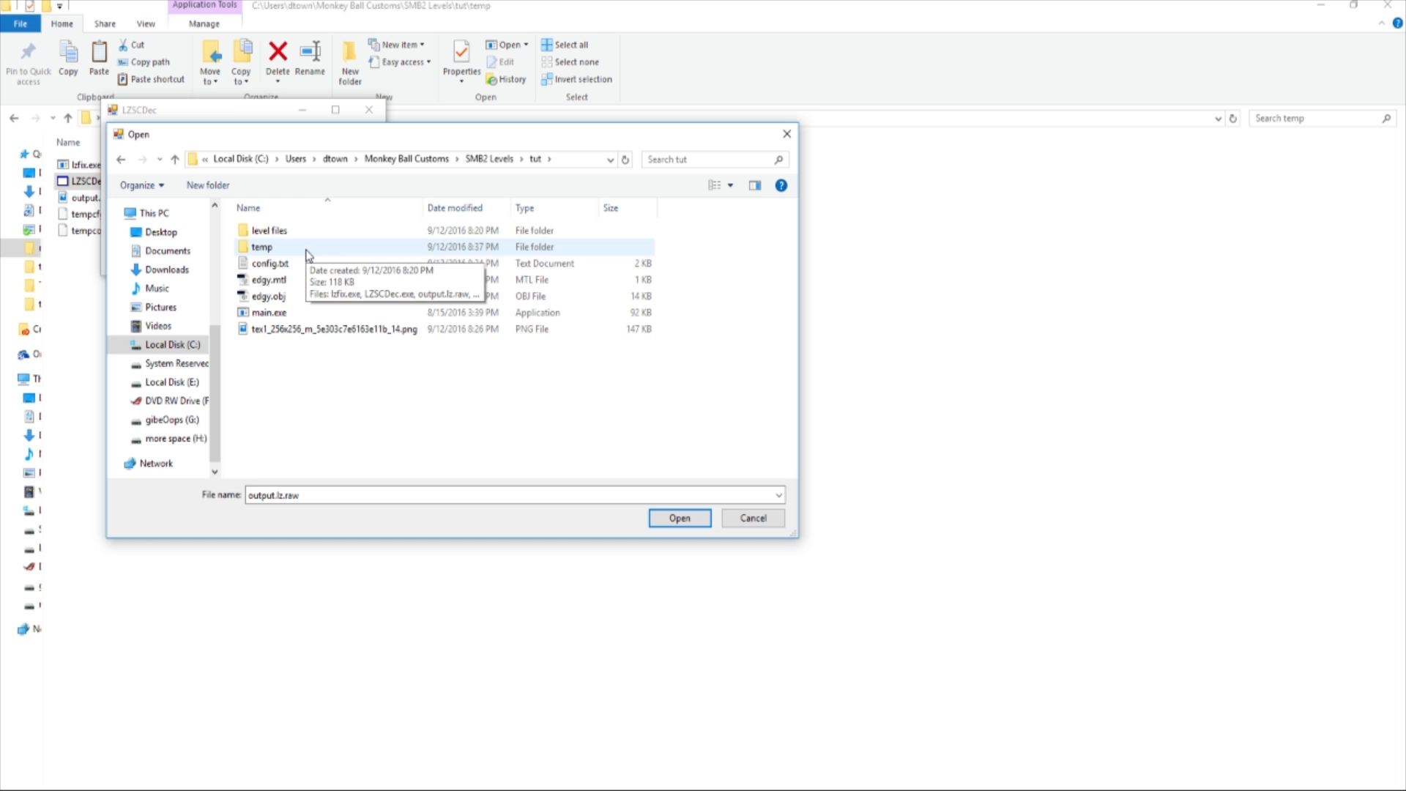
pyautogui.doubleClick(306, 249)
pyautogui.click(280, 268)
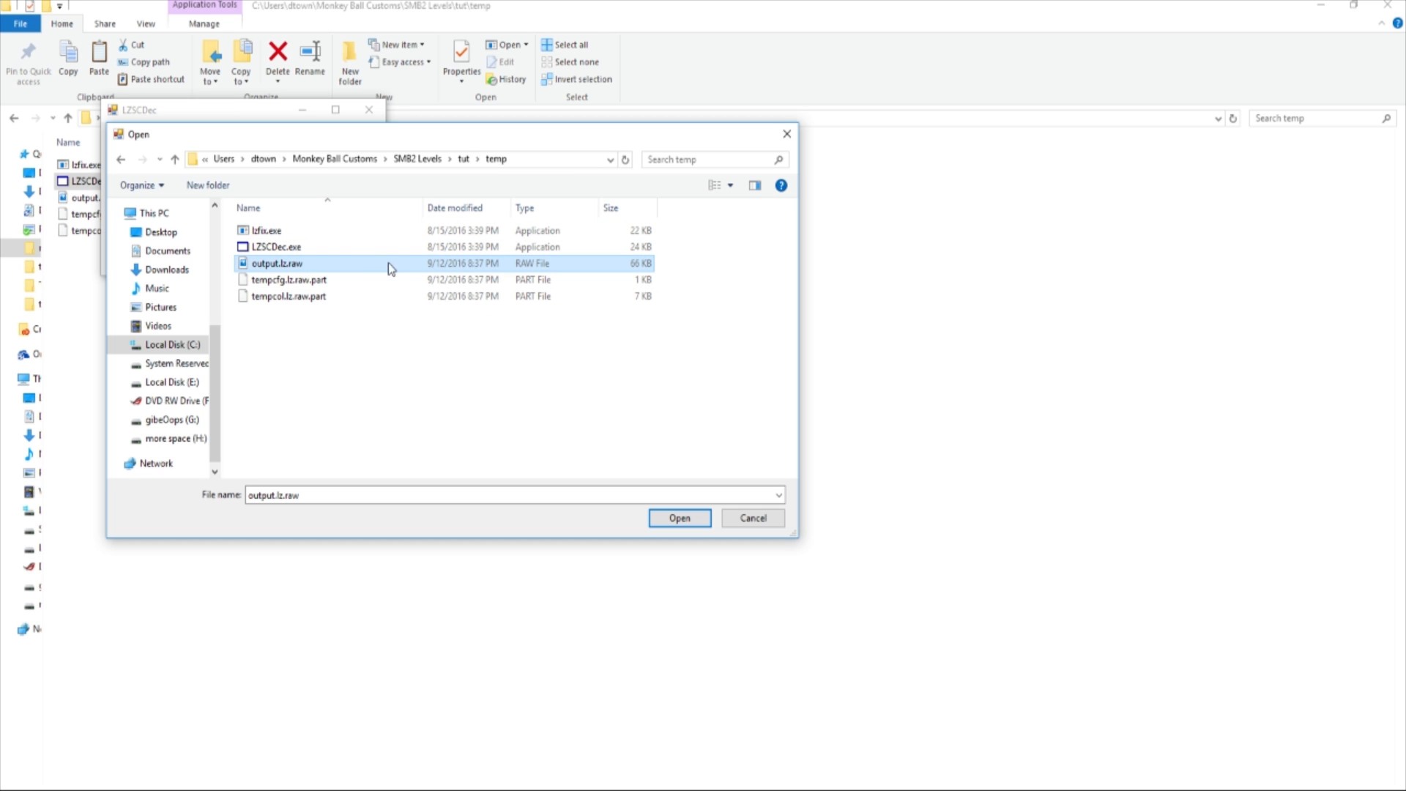
pyautogui.click(696, 518)
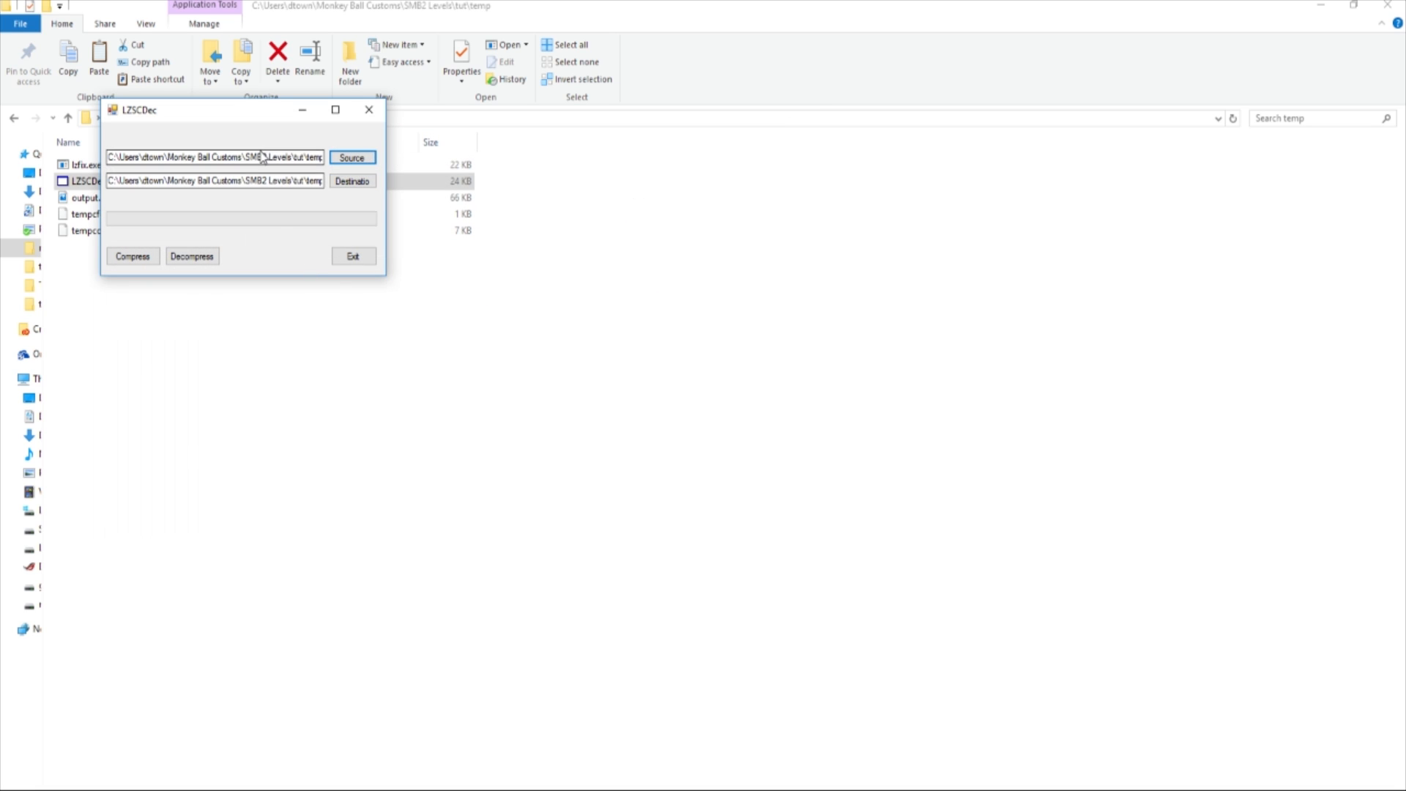
pyautogui.click(136, 261)
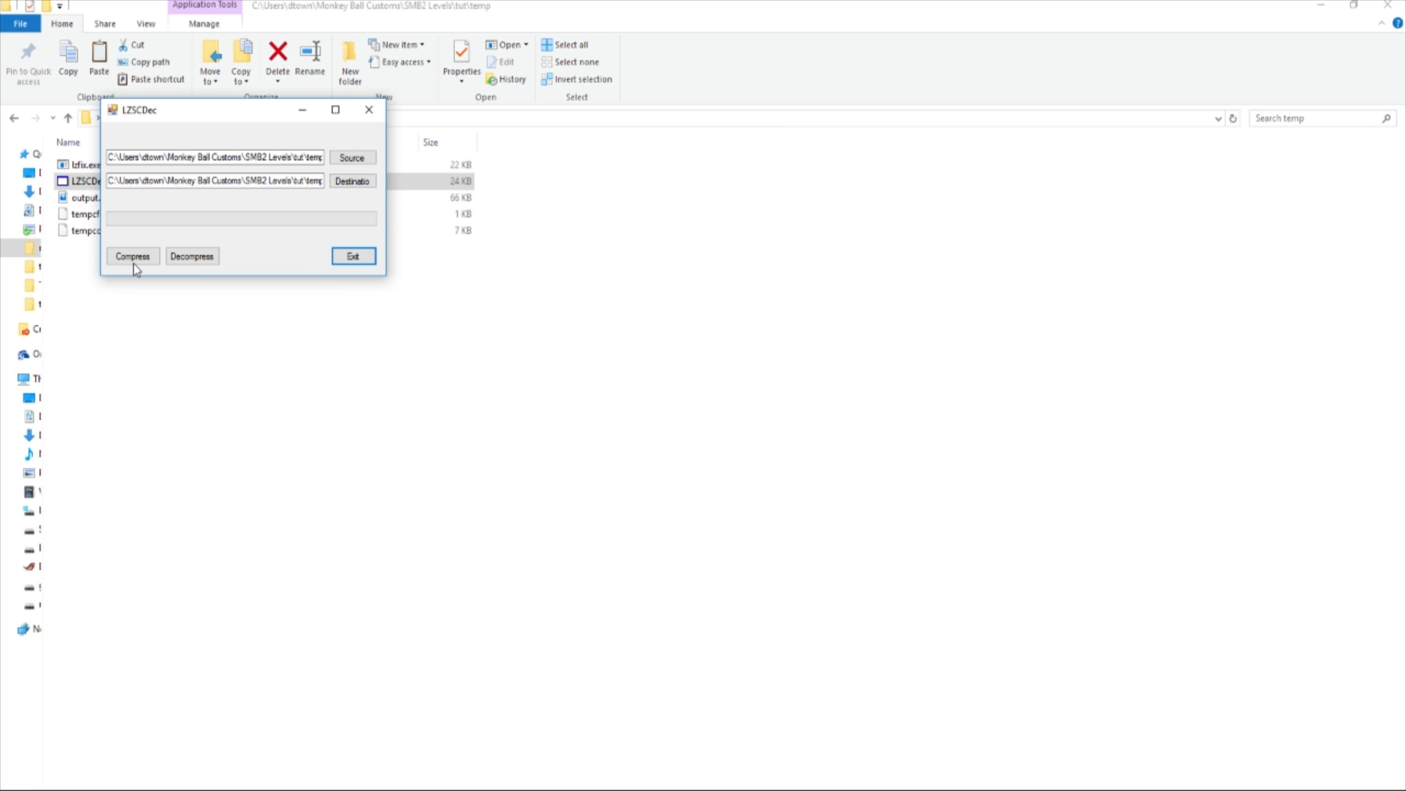
pyautogui.click(415, 362)
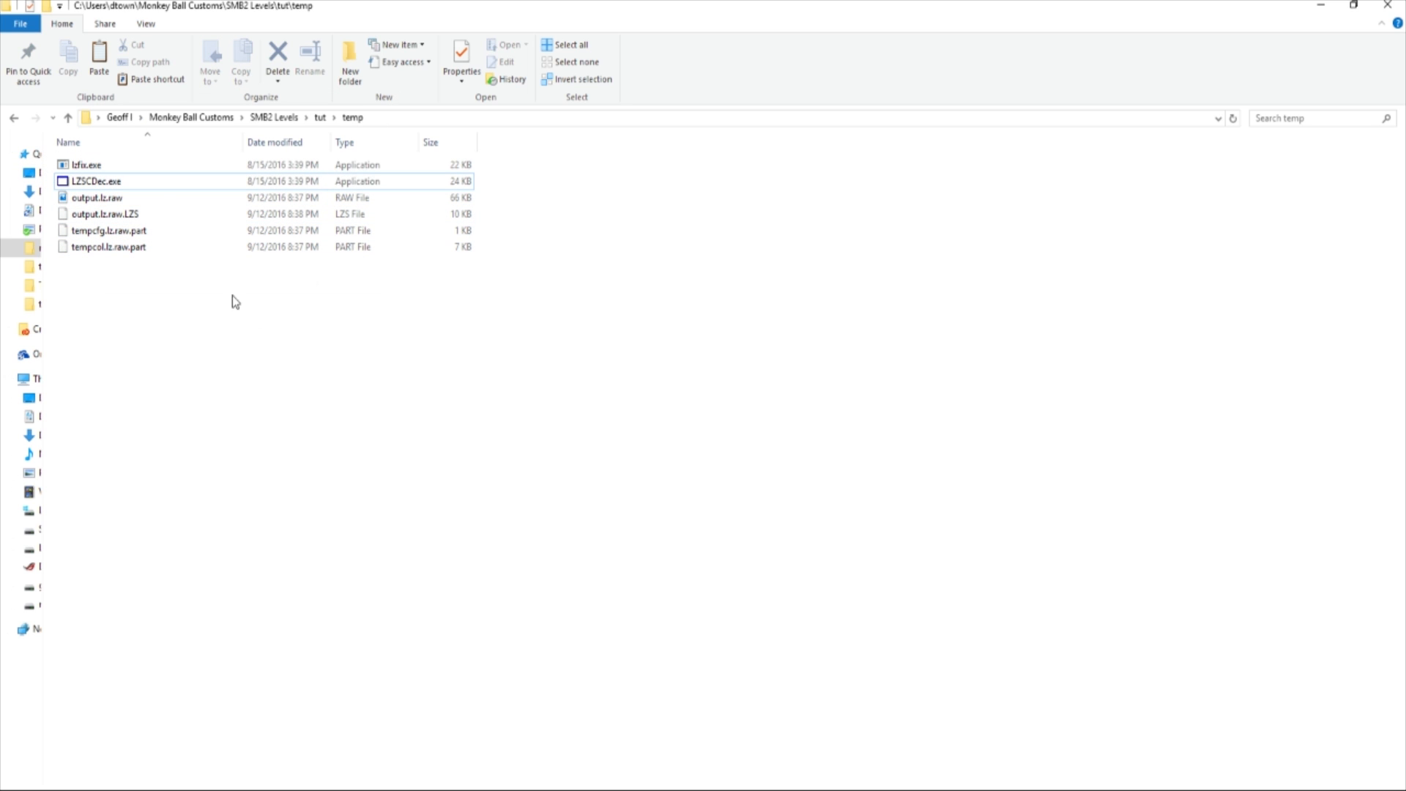
# Step: Process output.lz.raw.LZS with lzfix.exe to produce output.lz in the temp folder
pyautogui.click(99, 165)
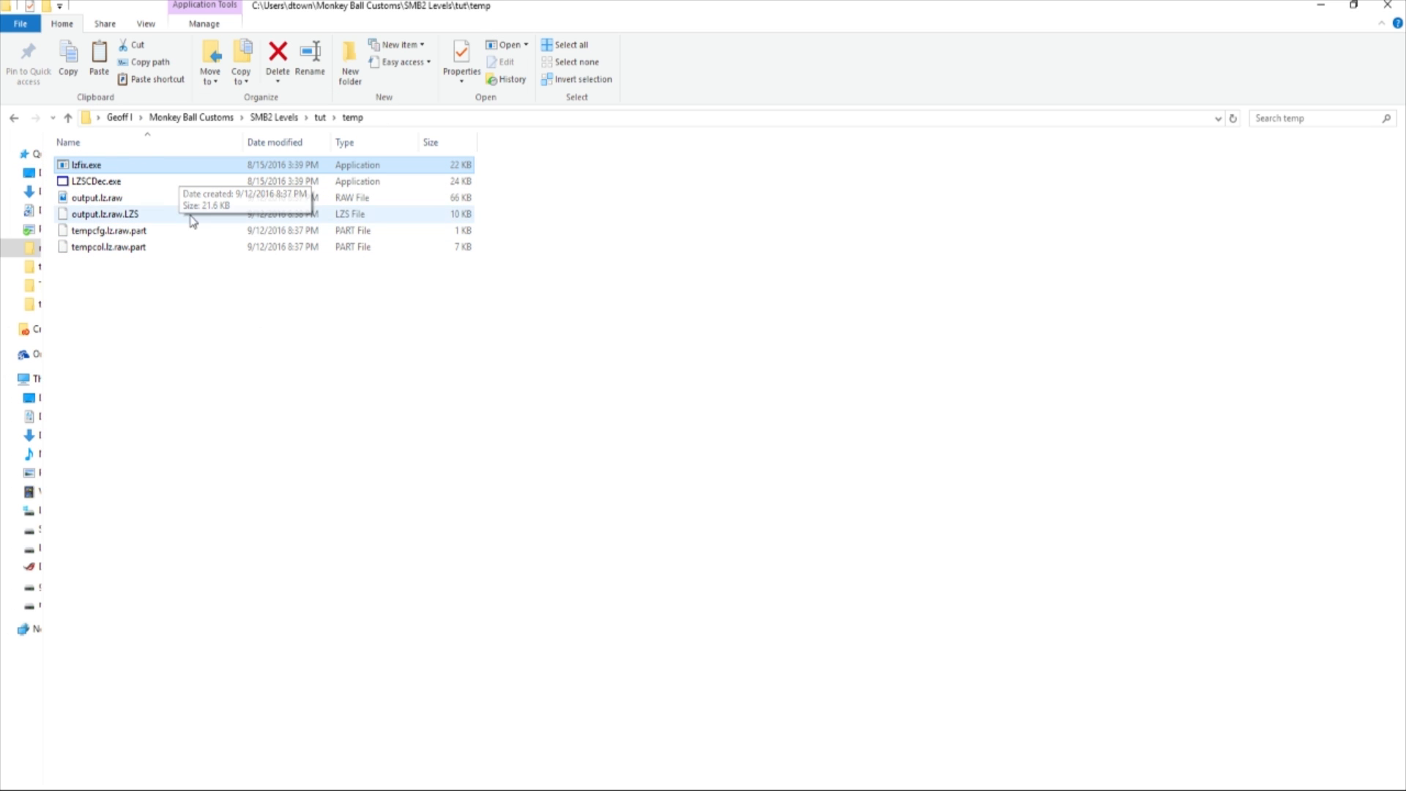
pyautogui.click(123, 216)
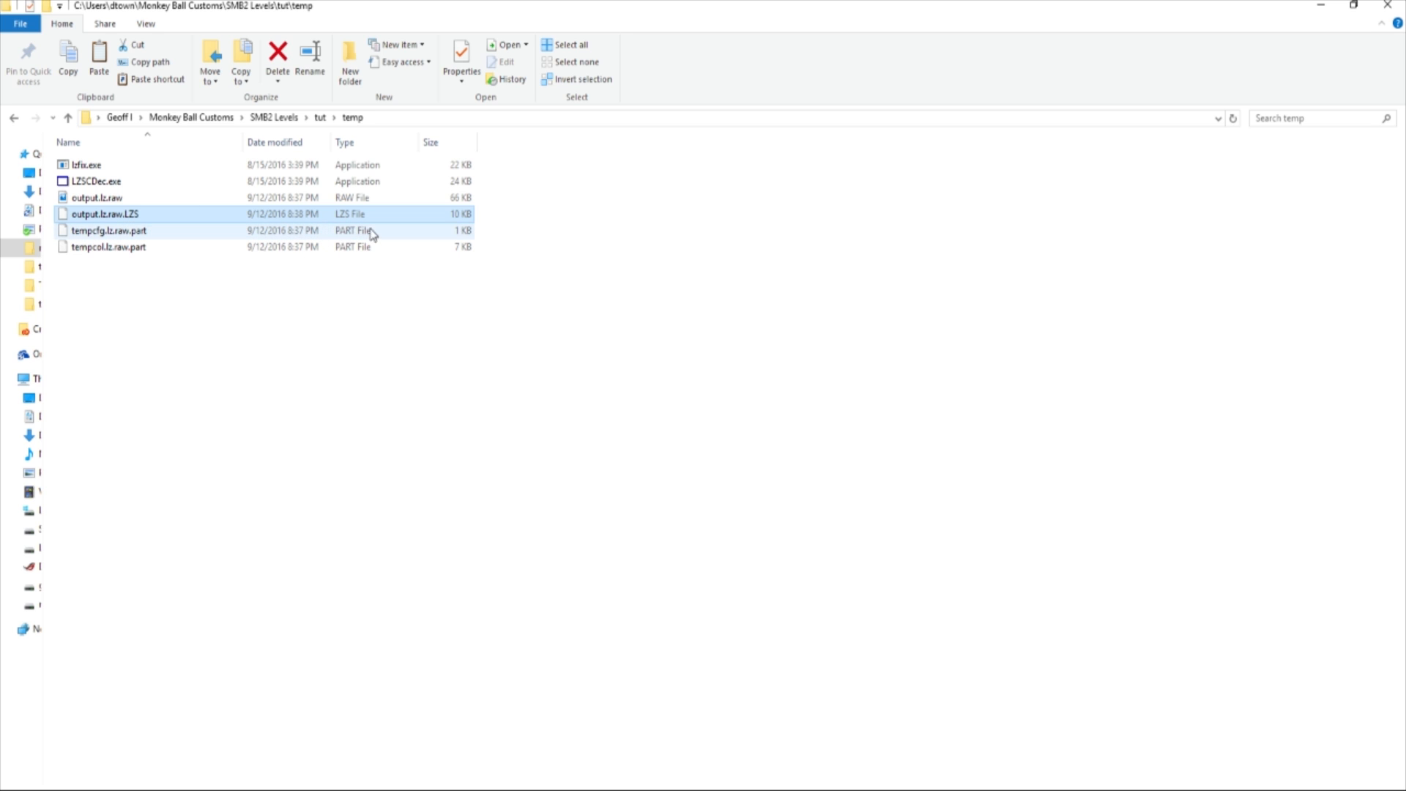
pyautogui.click(146, 167)
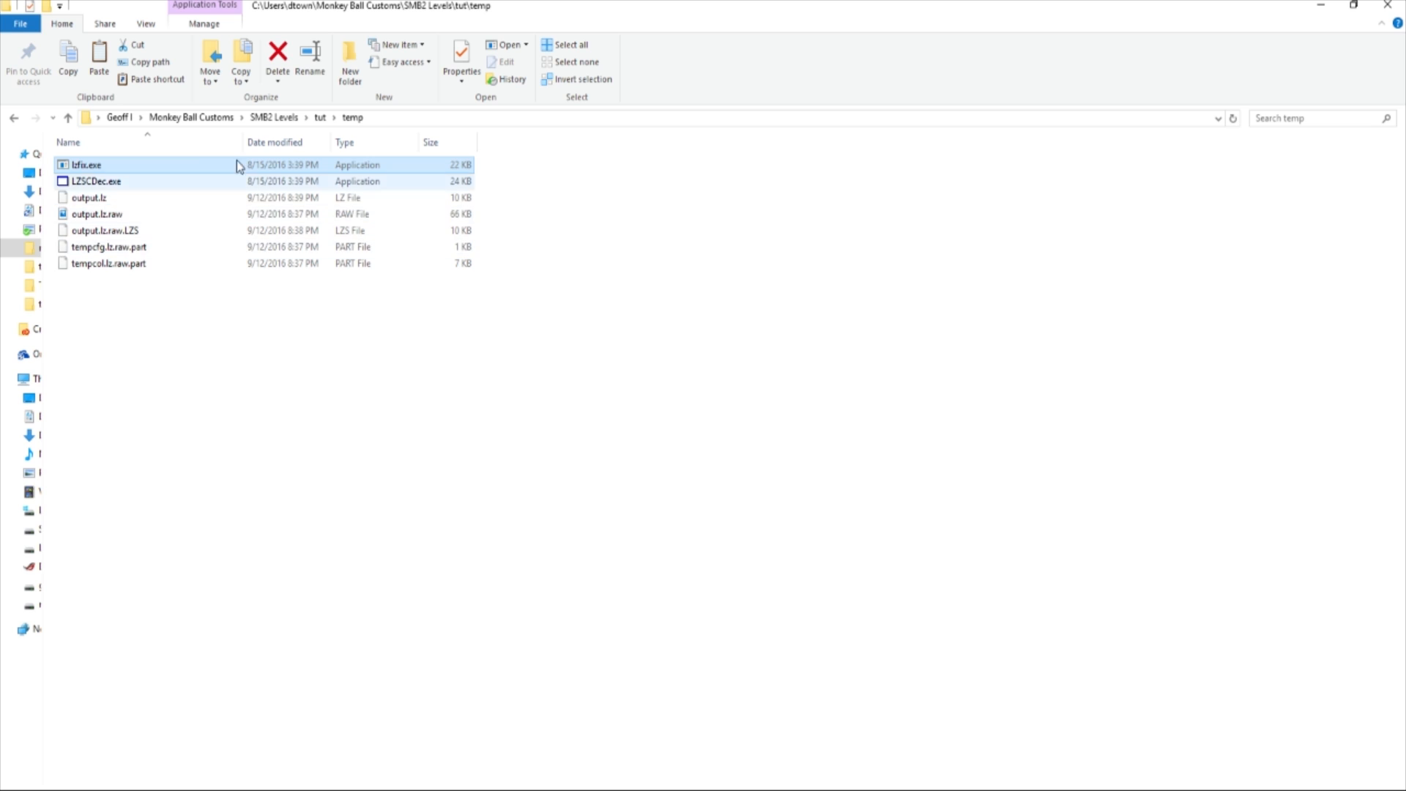
# Step: Copy output.lz from the temp folder into tut's level files folder
pyautogui.click(121, 199)
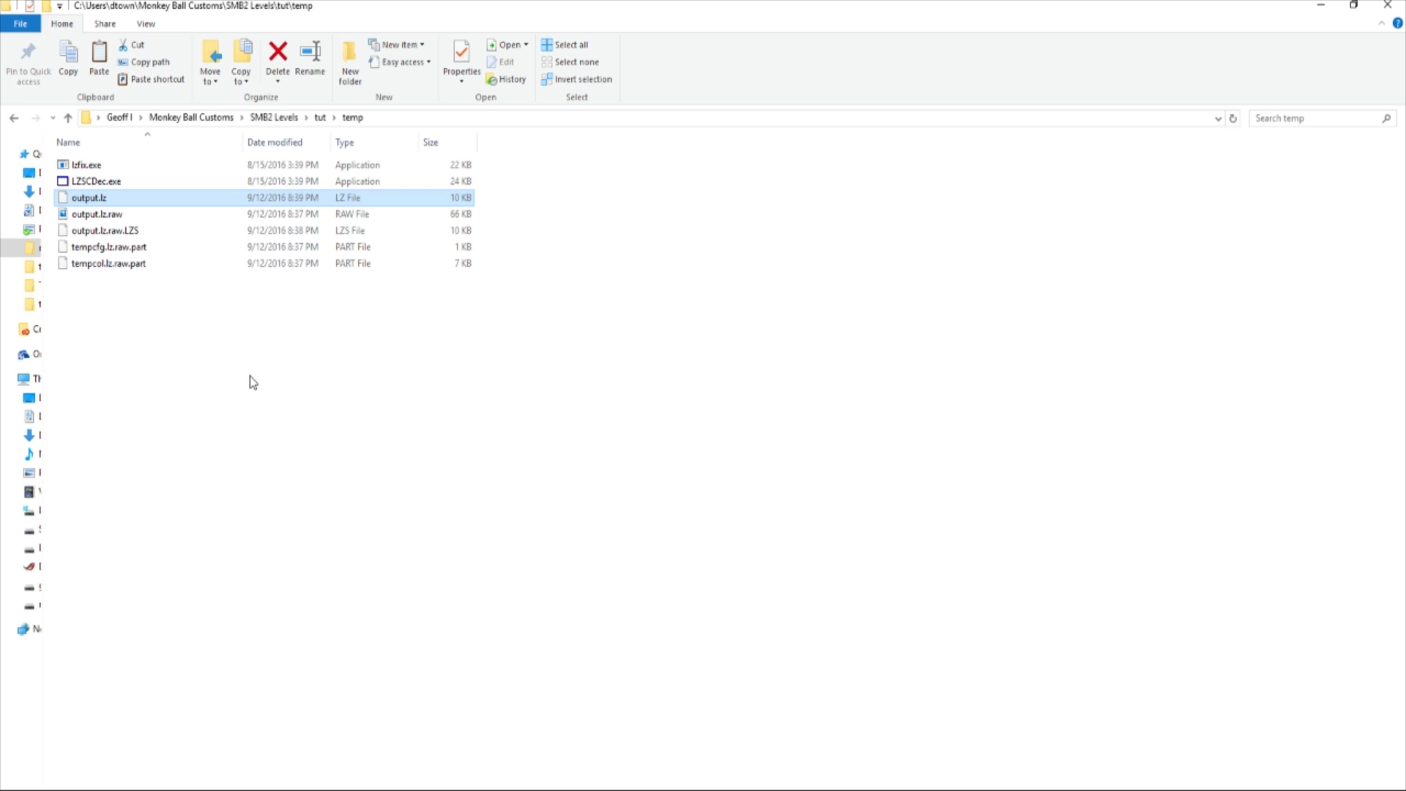
pyautogui.click(320, 118)
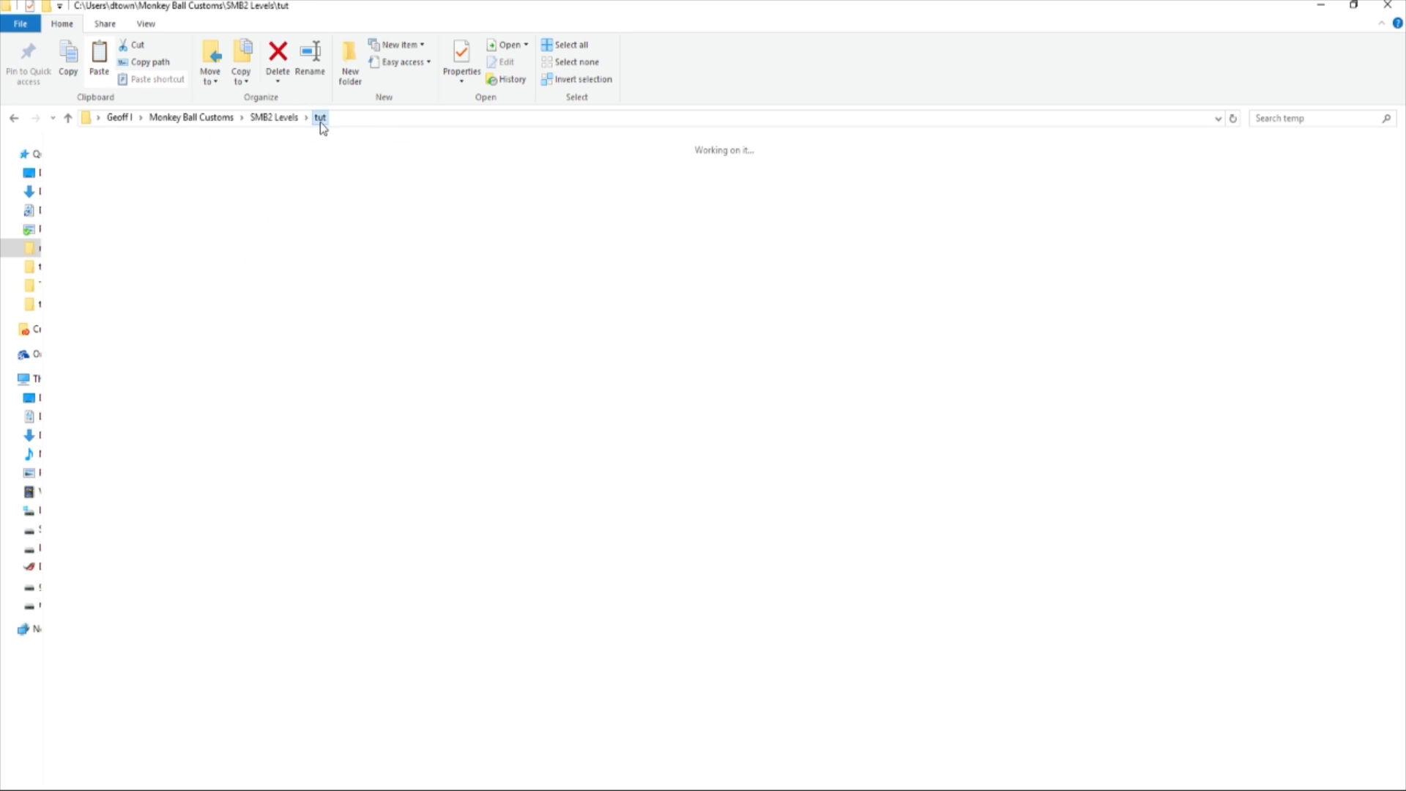
pyautogui.click(87, 189)
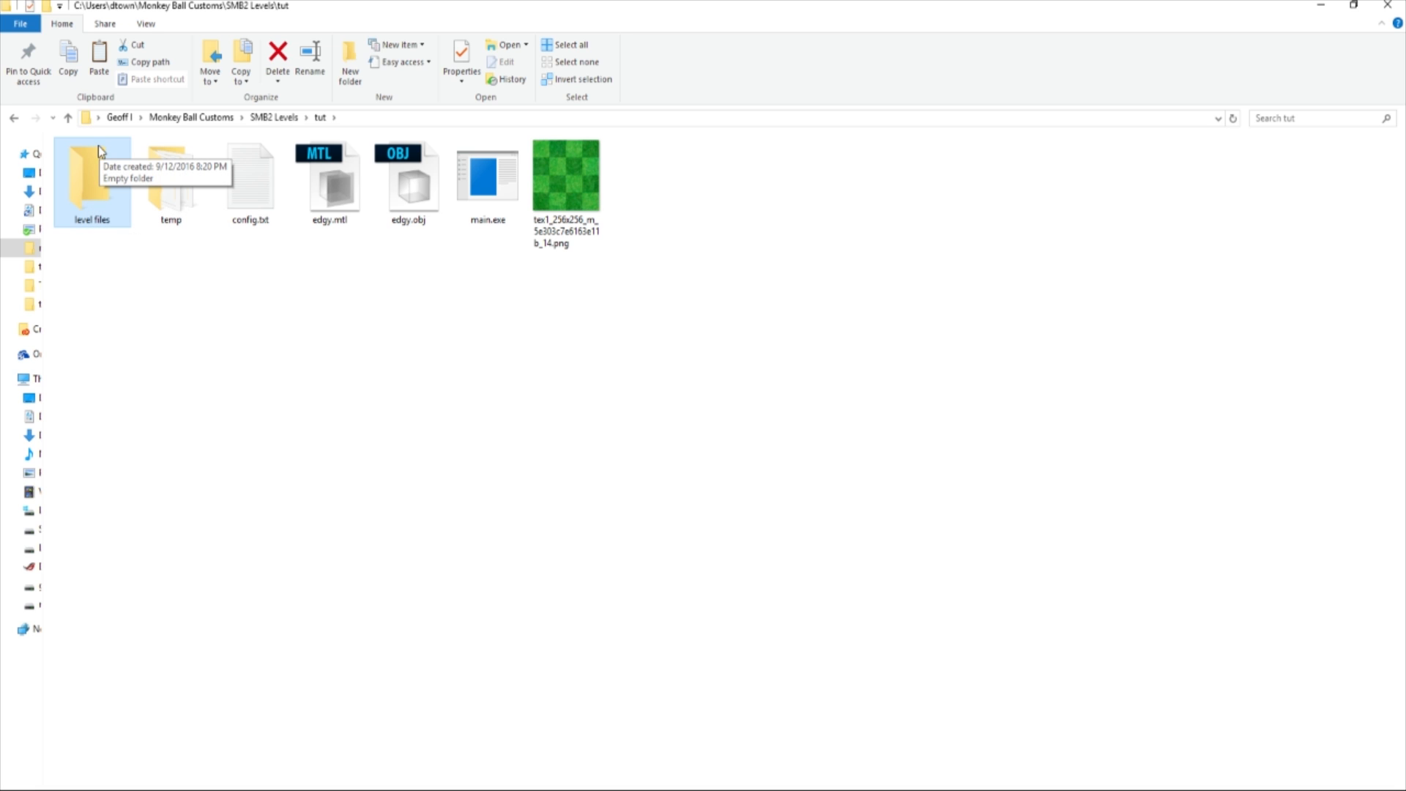
pyautogui.doubleClick(101, 192)
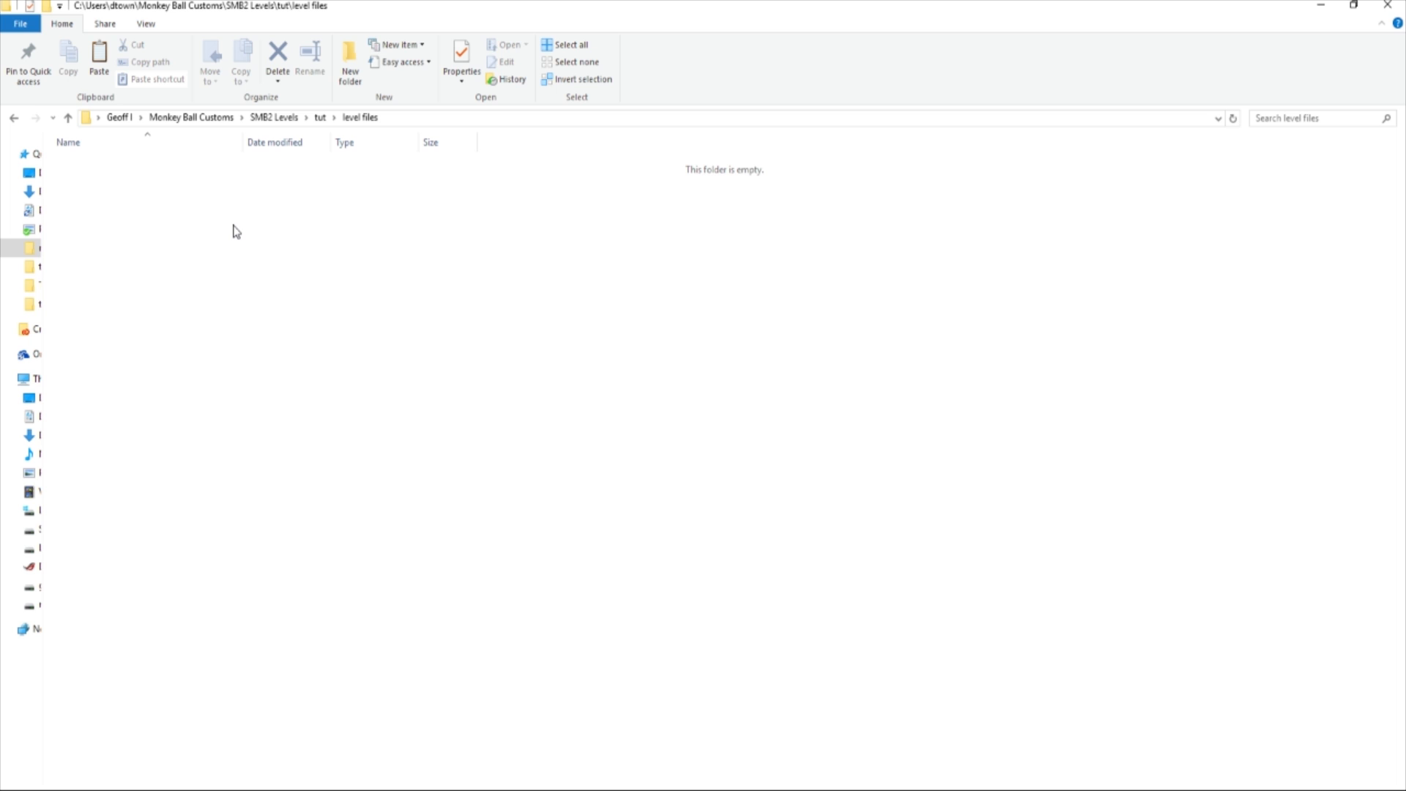
pyautogui.hotkey('ctrl', 'v')
pyautogui.click(113, 187)
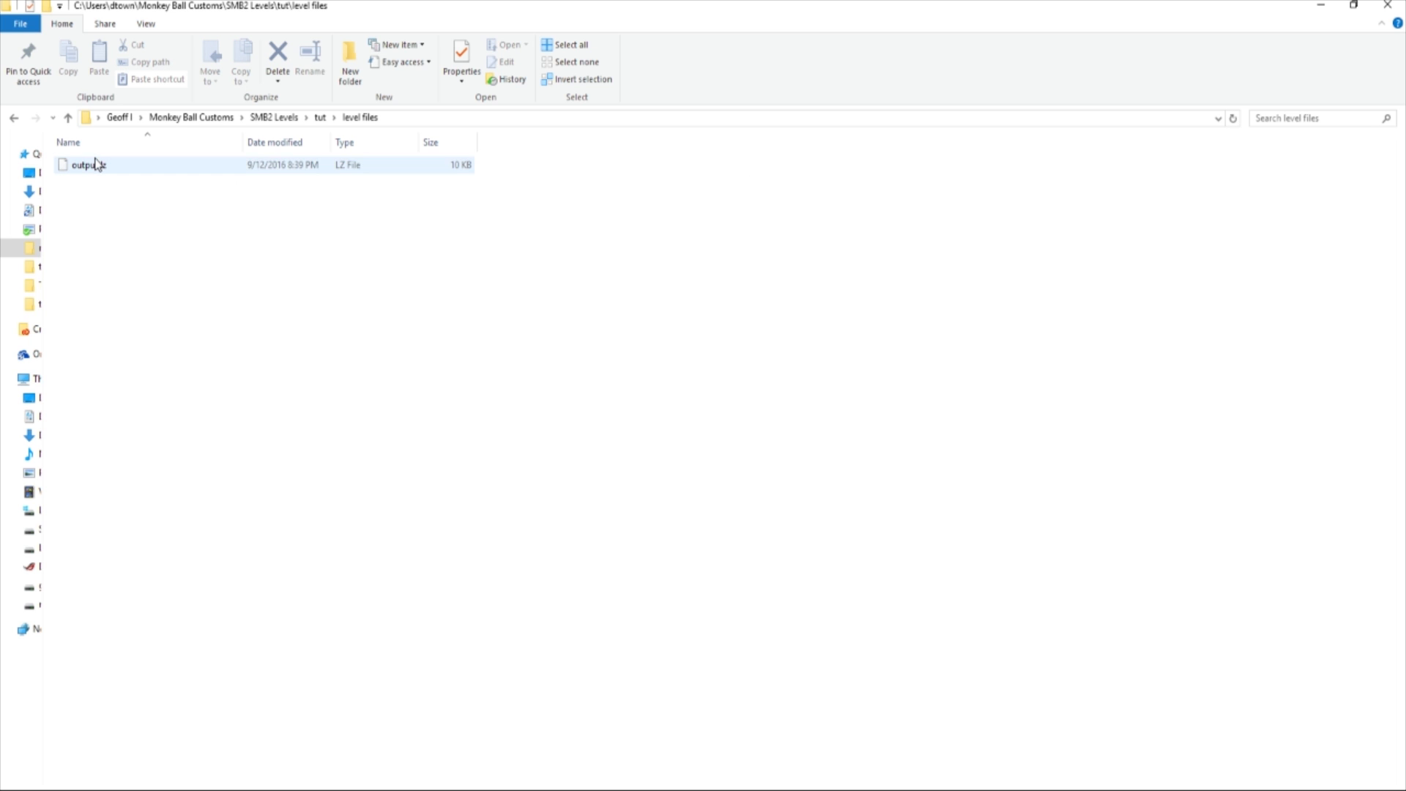
# Step: Rename output.lz in the level files folder as STAGE001.lz
pyautogui.rightClick(96, 163)
pyautogui.click(495, 271)
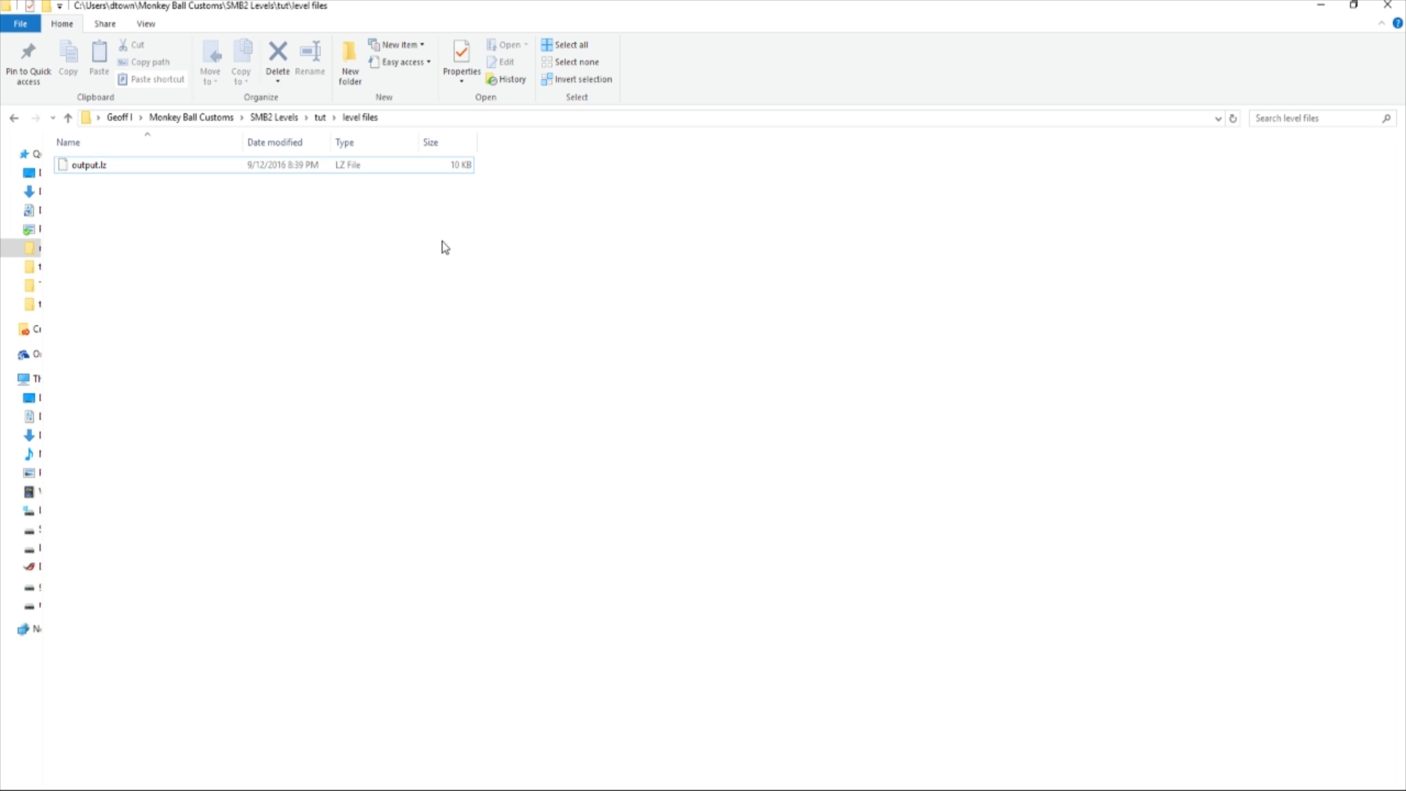
pyautogui.rightClick(95, 170)
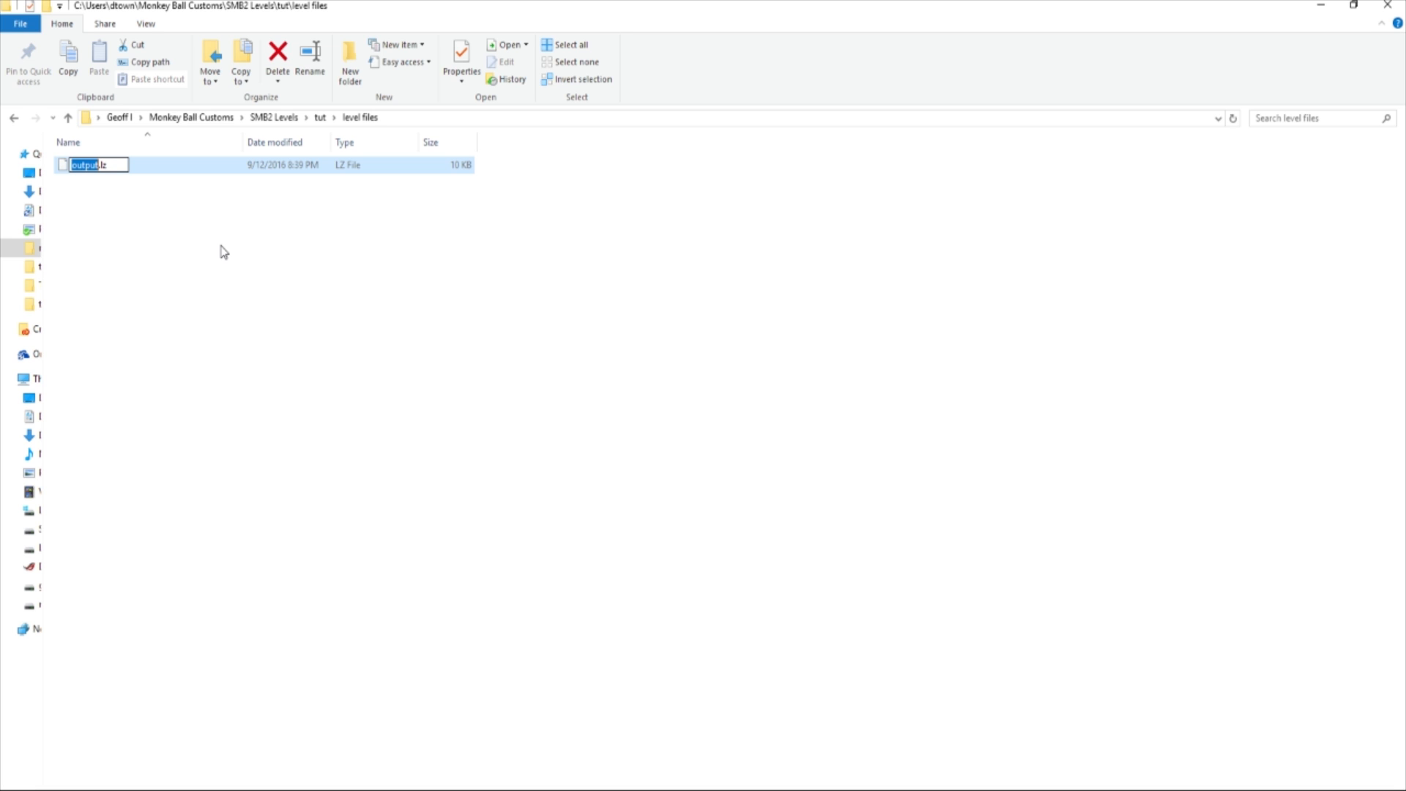
pyautogui.write('STAGE001')
pyautogui.click(232, 265)
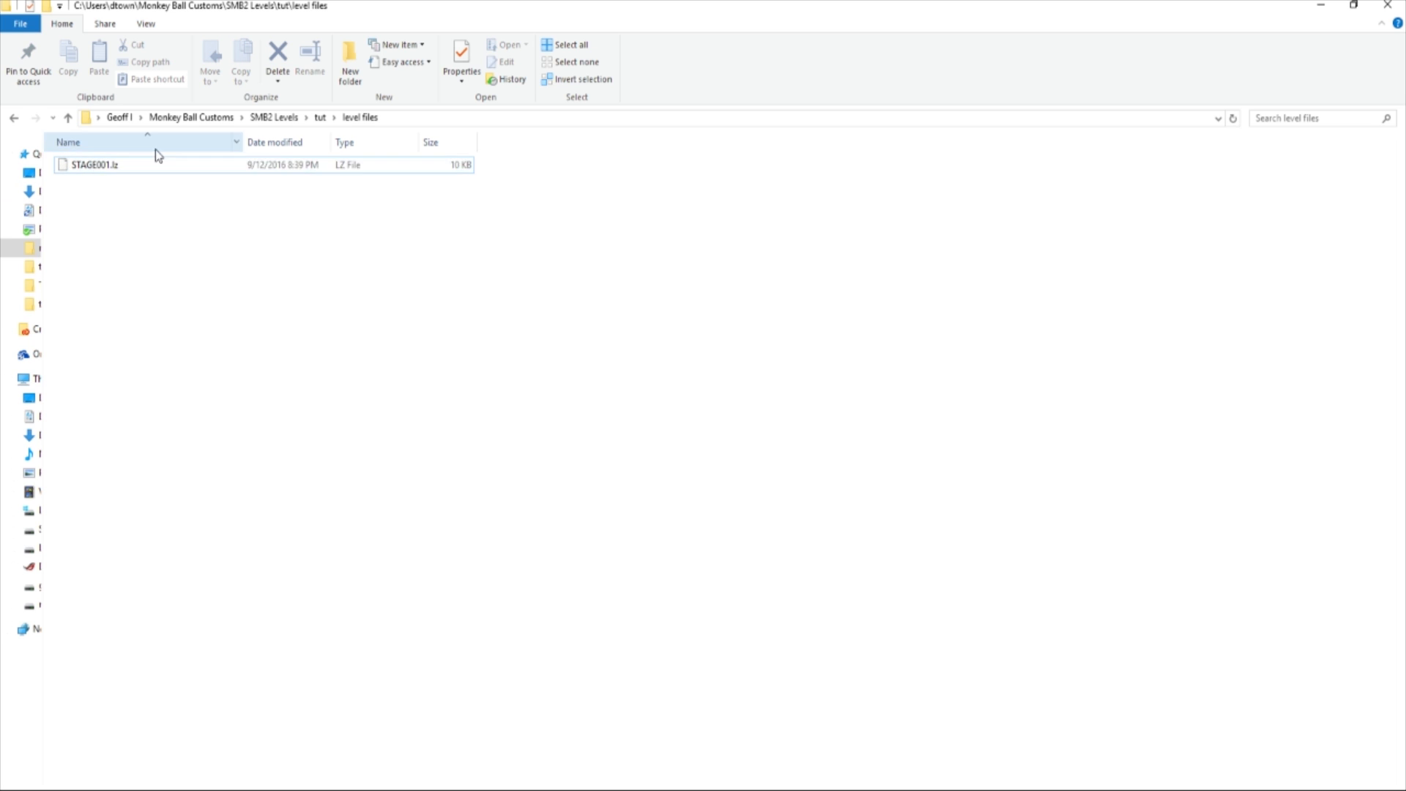
# Step: Go to the SMB2 Levels folder and open its GxModelViewerNoGUI folder
pyautogui.click(292, 120)
pyautogui.click(135, 204)
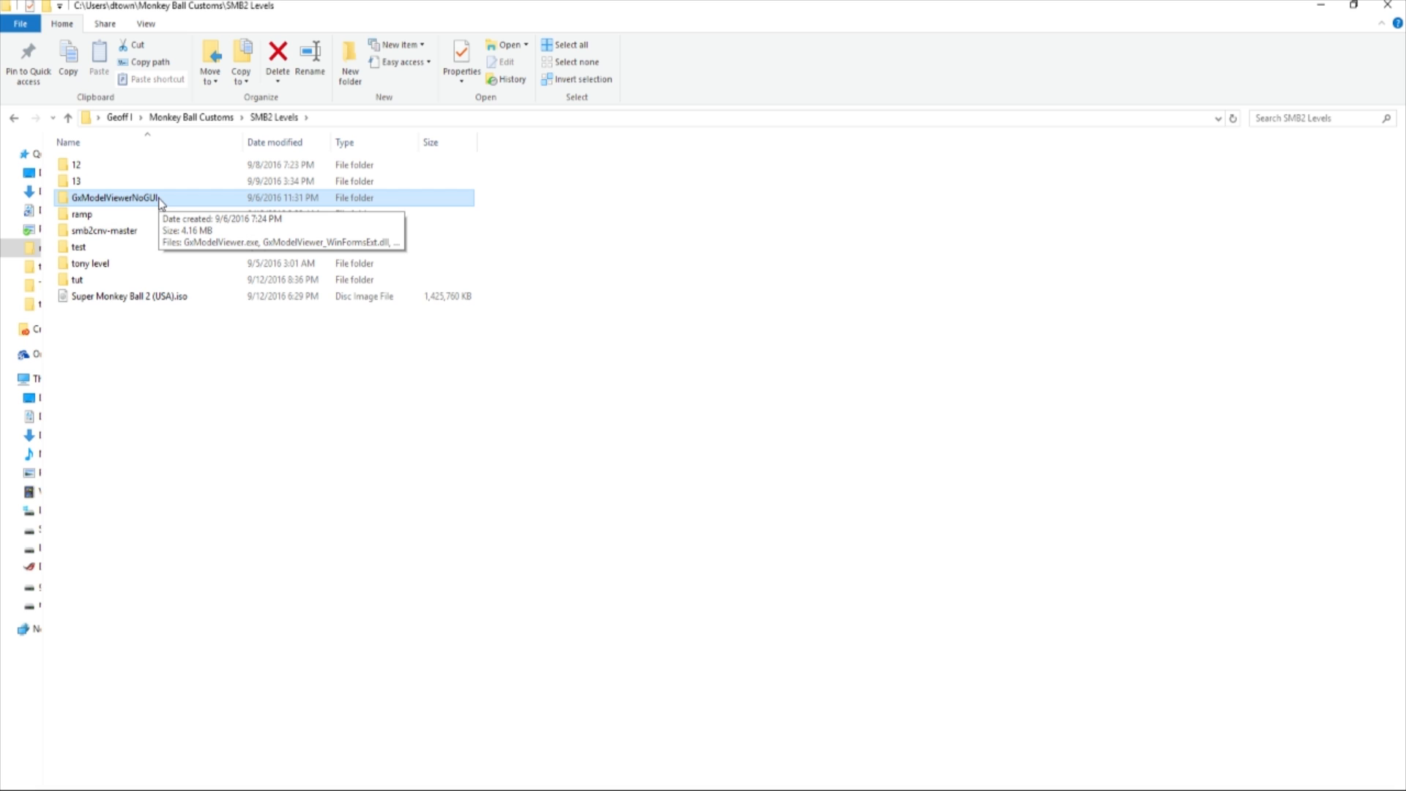
pyautogui.doubleClick(146, 202)
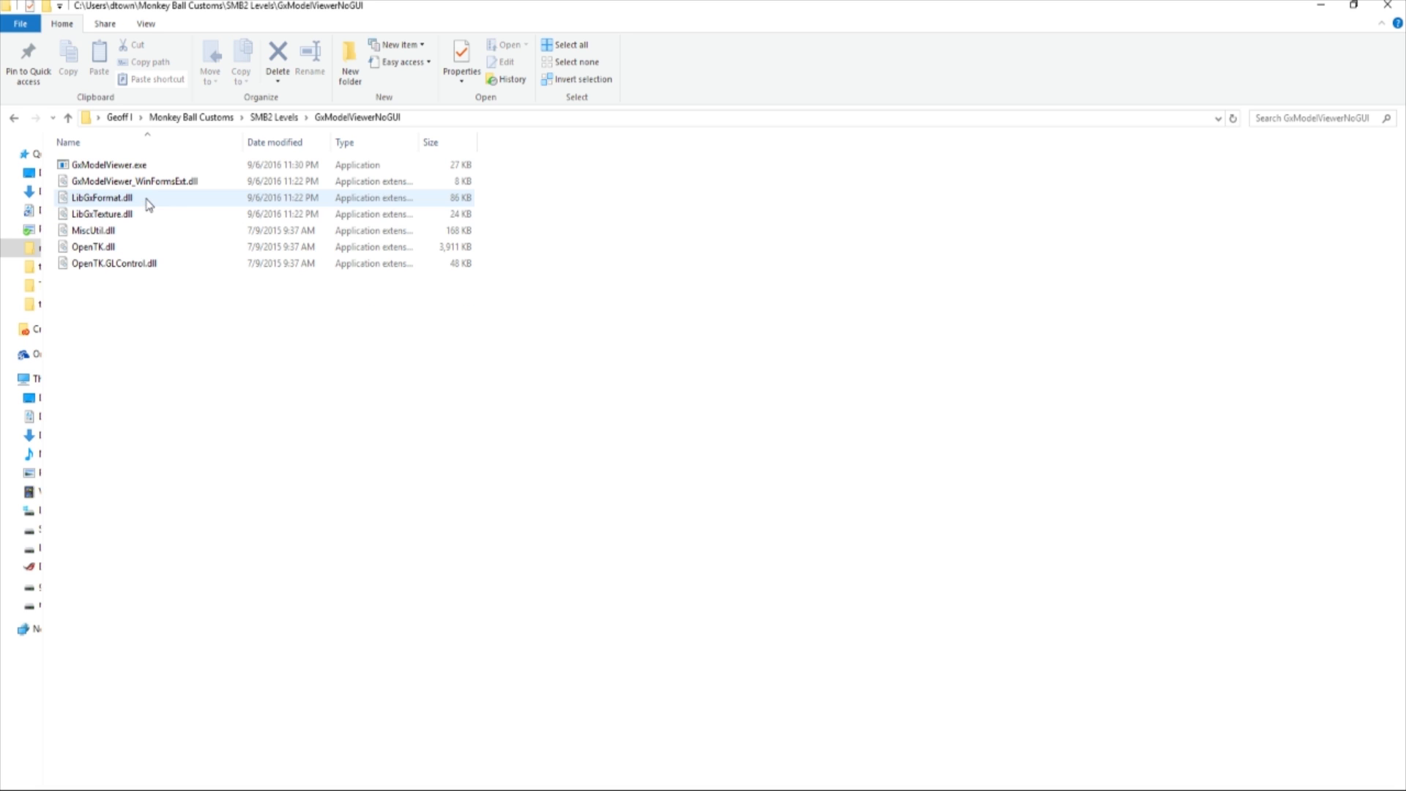
pyautogui.doubleClick(122, 165)
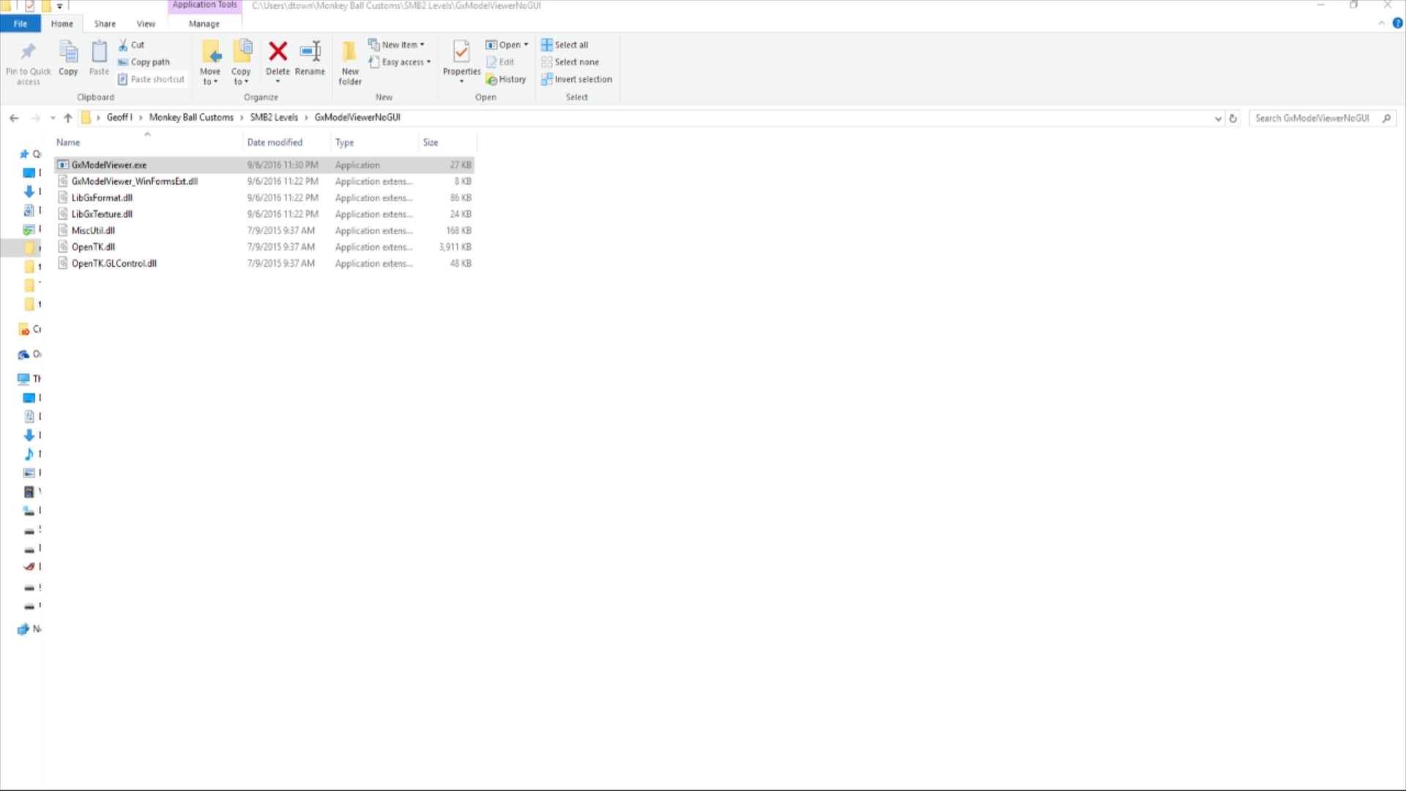
pyautogui.click(498, 207)
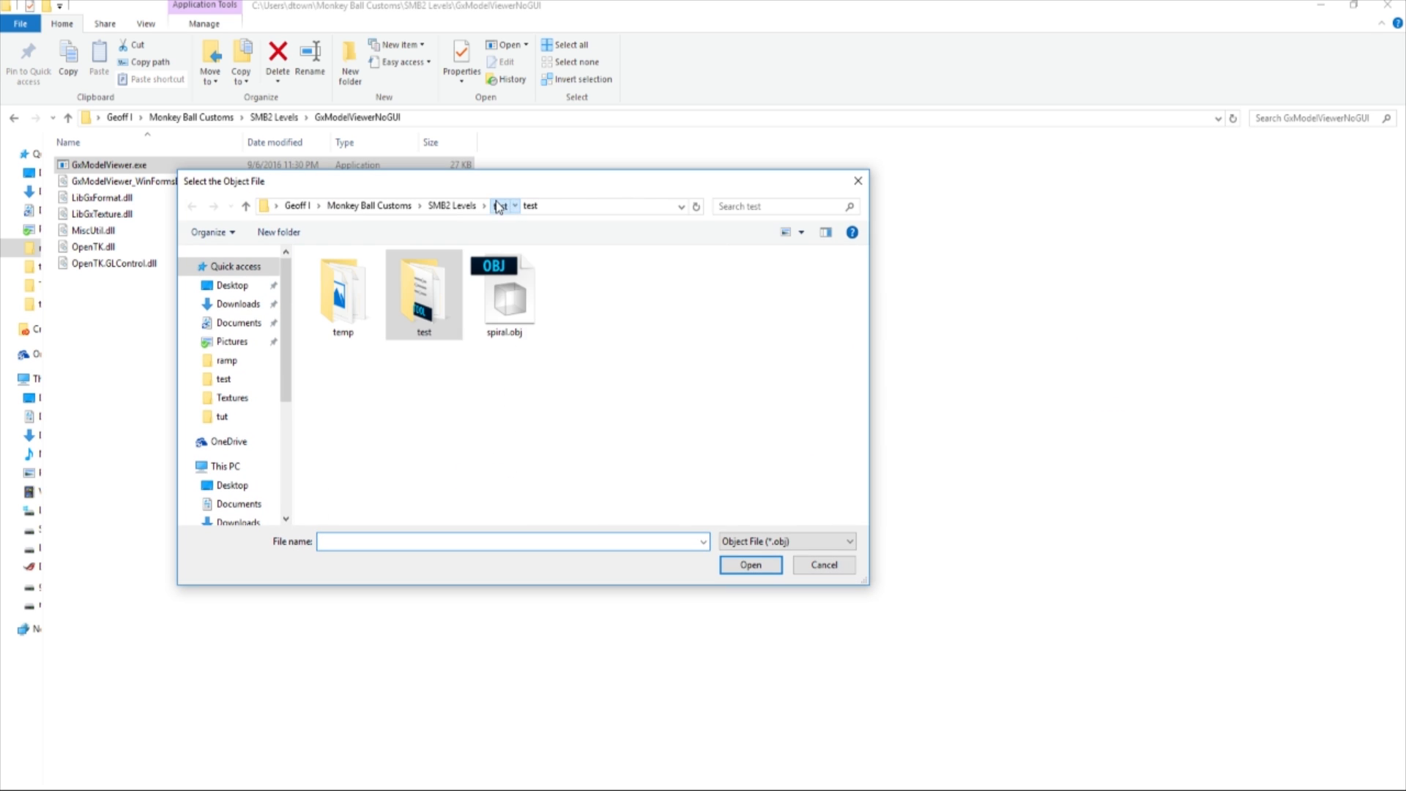
pyautogui.click(505, 292)
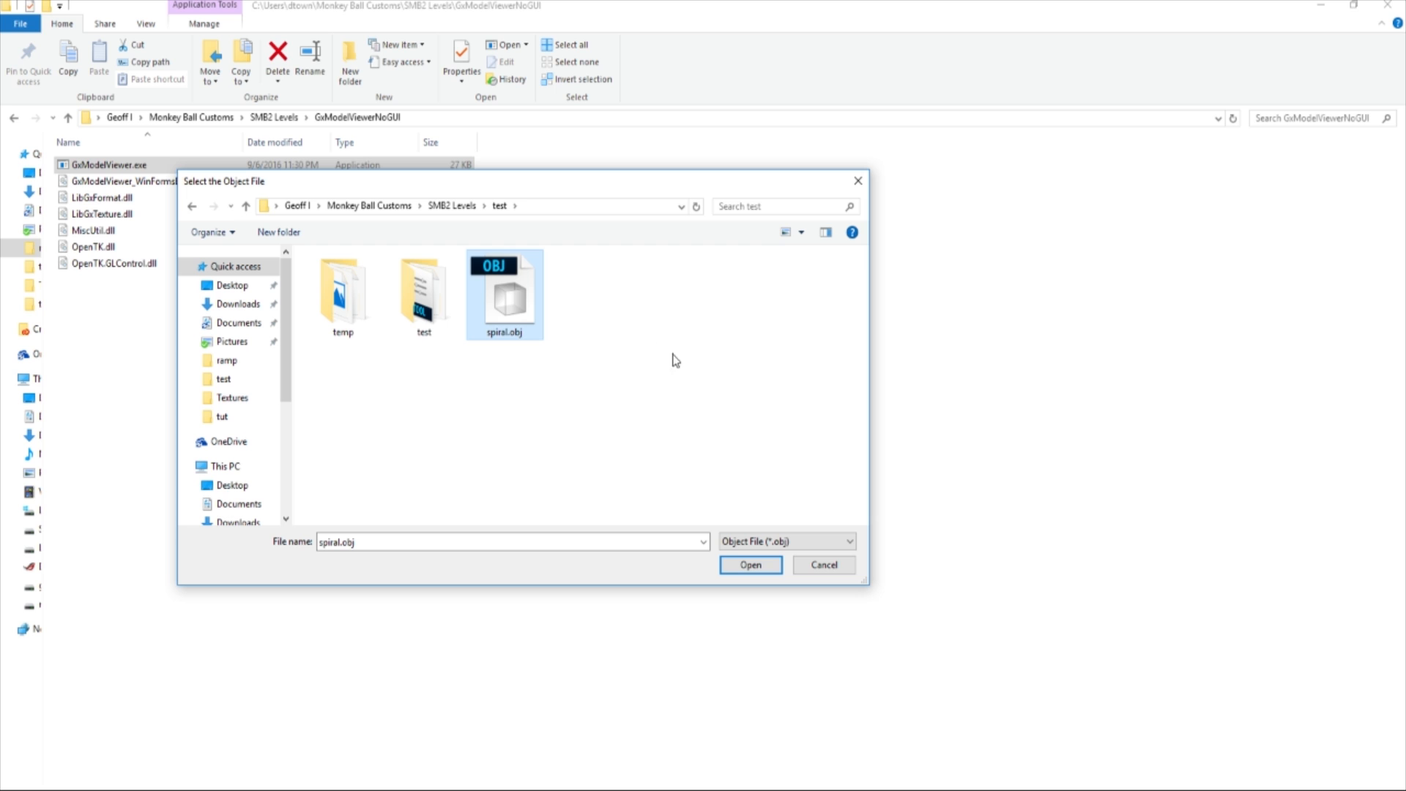
pyautogui.click(750, 566)
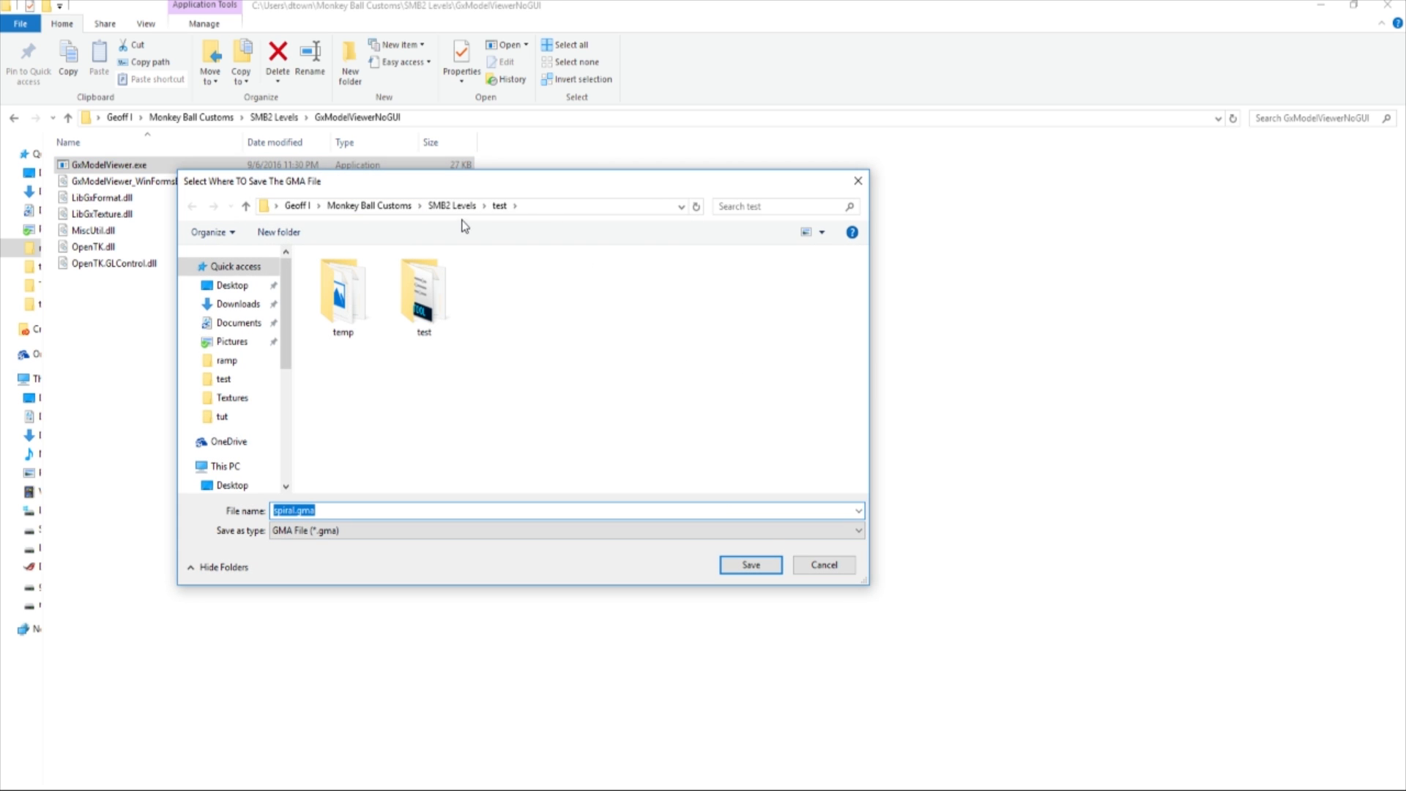
pyautogui.click(858, 183)
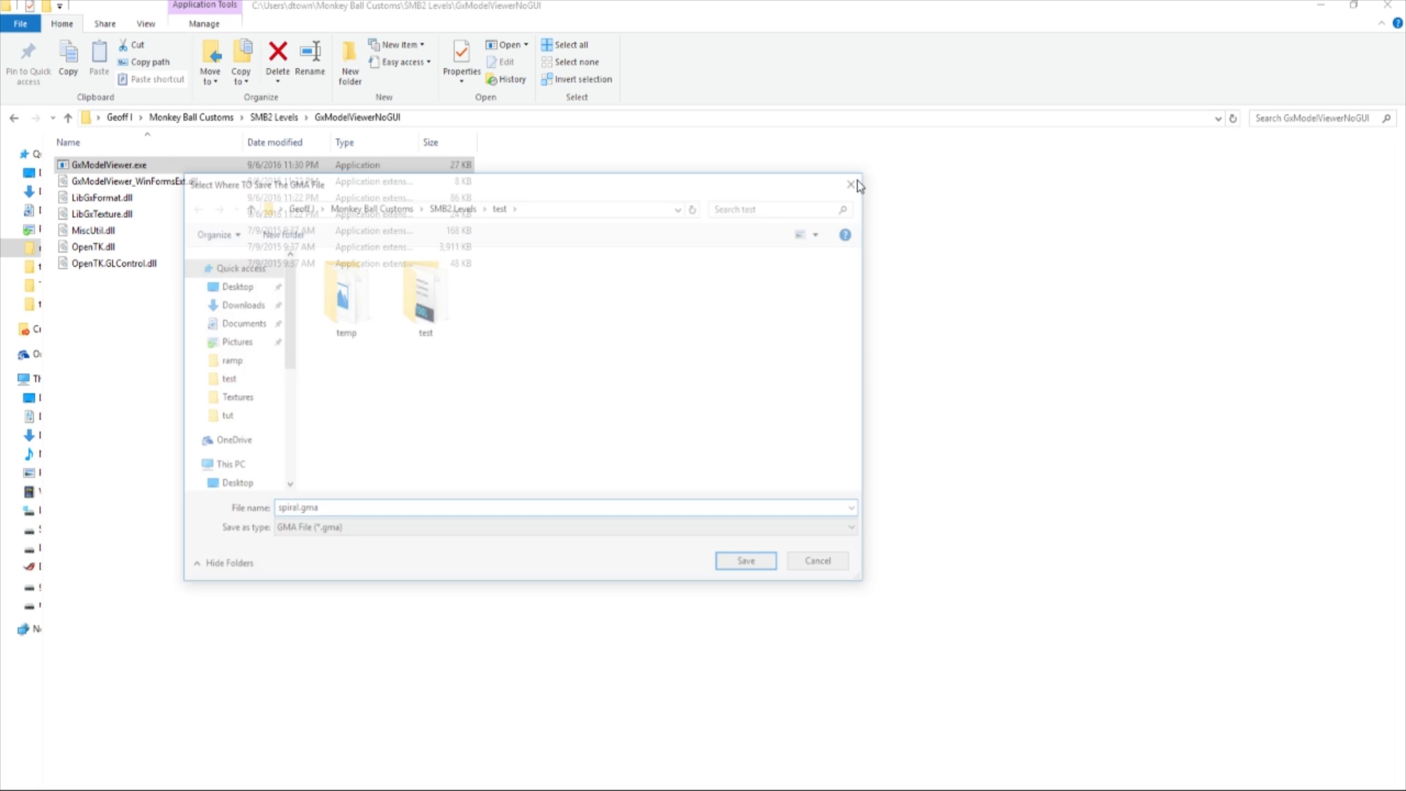
# Step: Run GxModelViewer.exe and load edgy.obj from the tut folder as the object file
pyautogui.doubleClick(135, 165)
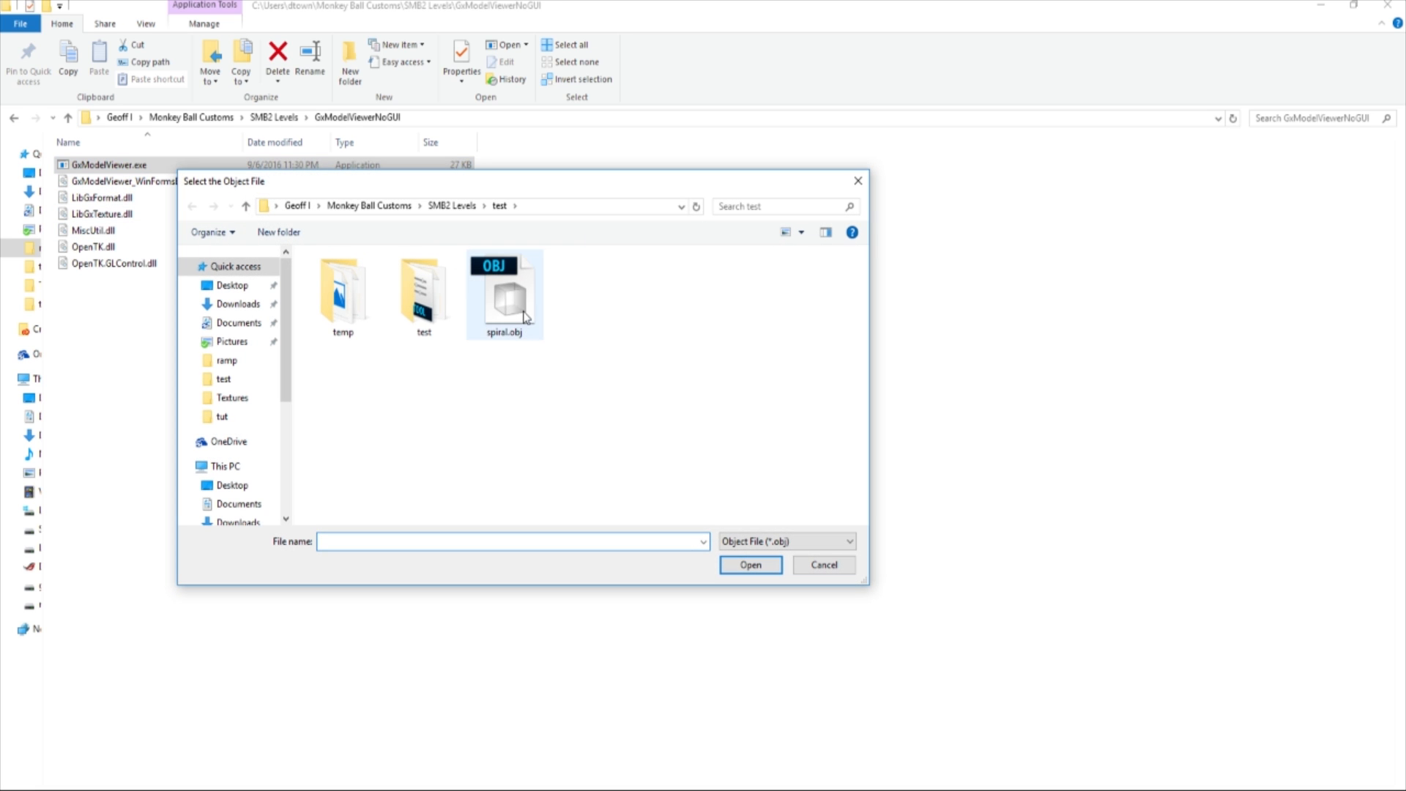
pyautogui.click(453, 206)
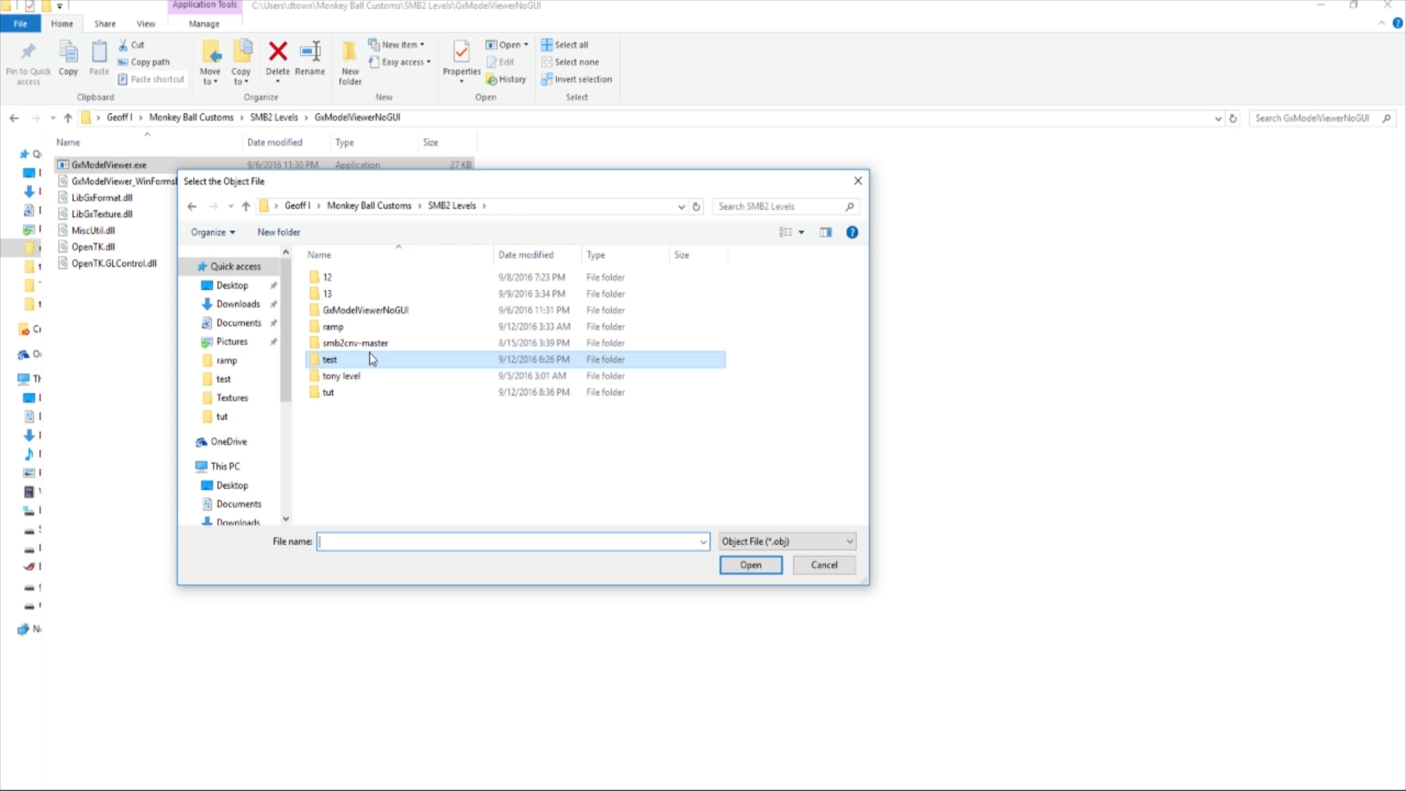
pyautogui.doubleClick(355, 399)
pyautogui.click(527, 293)
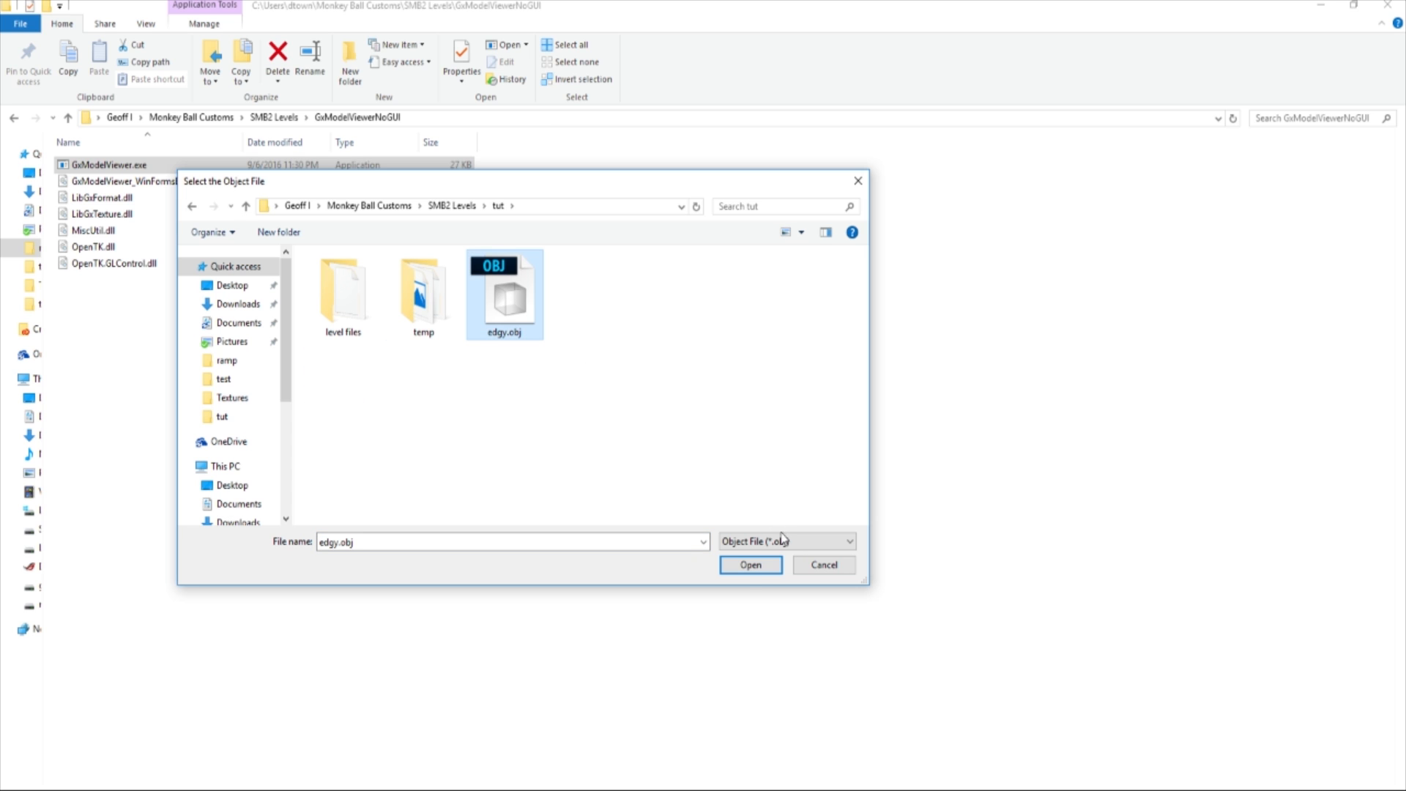
pyautogui.click(750, 568)
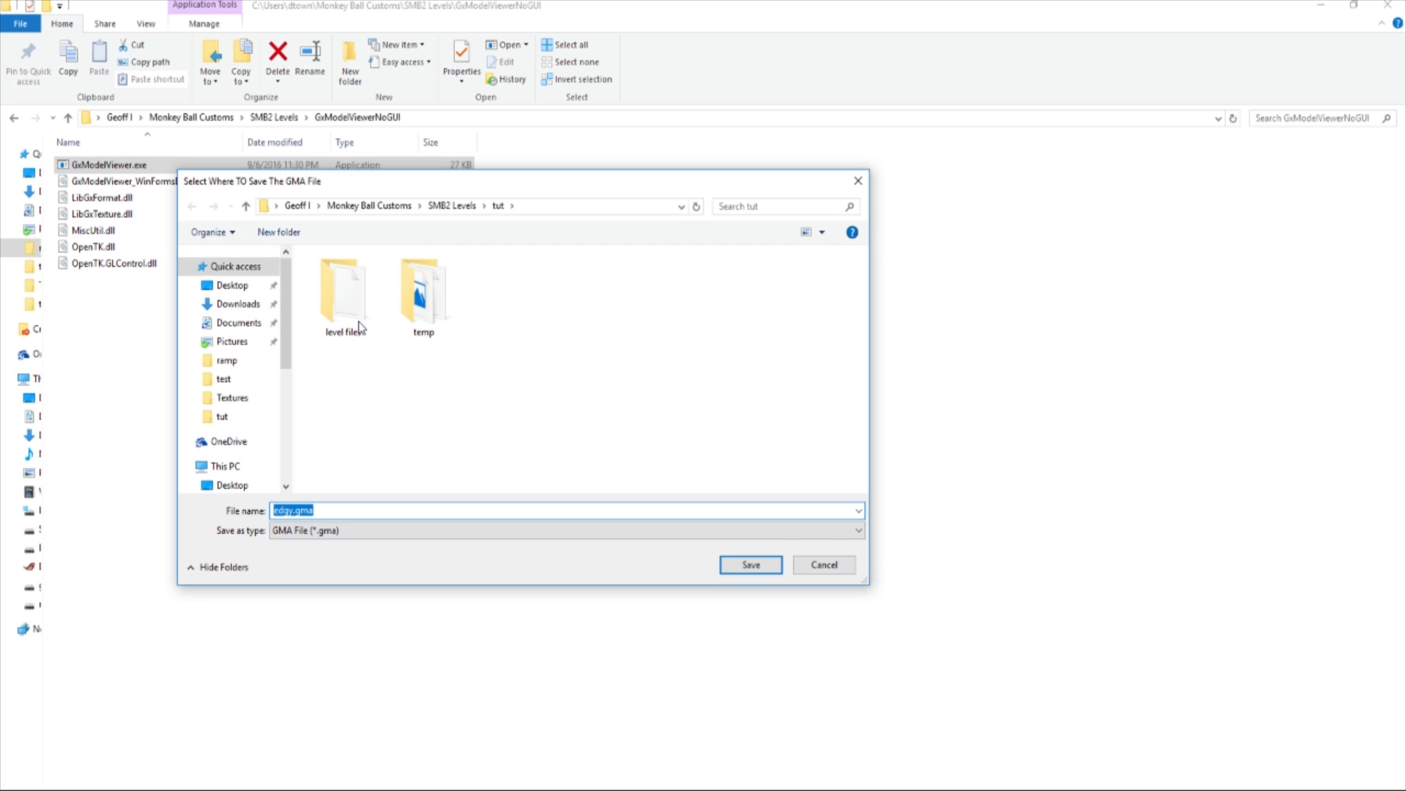
# Step: Save the GMA file as edgy.gma in tut's level files folder
pyautogui.doubleClick(344, 292)
pyautogui.click(330, 511)
pyautogui.click(759, 571)
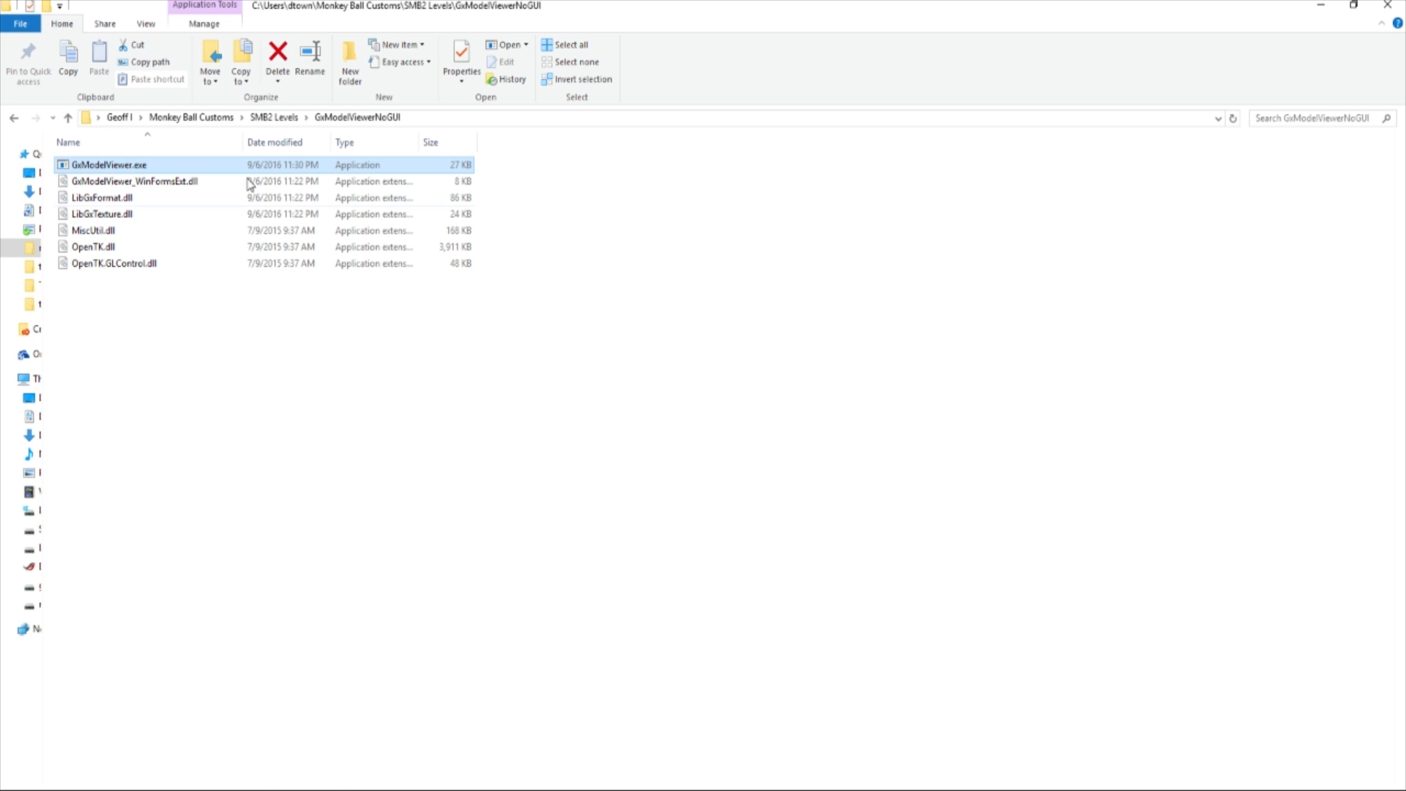
# Step: Rename edgy.gma in tut's level files folder as st001.gma
pyautogui.click(271, 118)
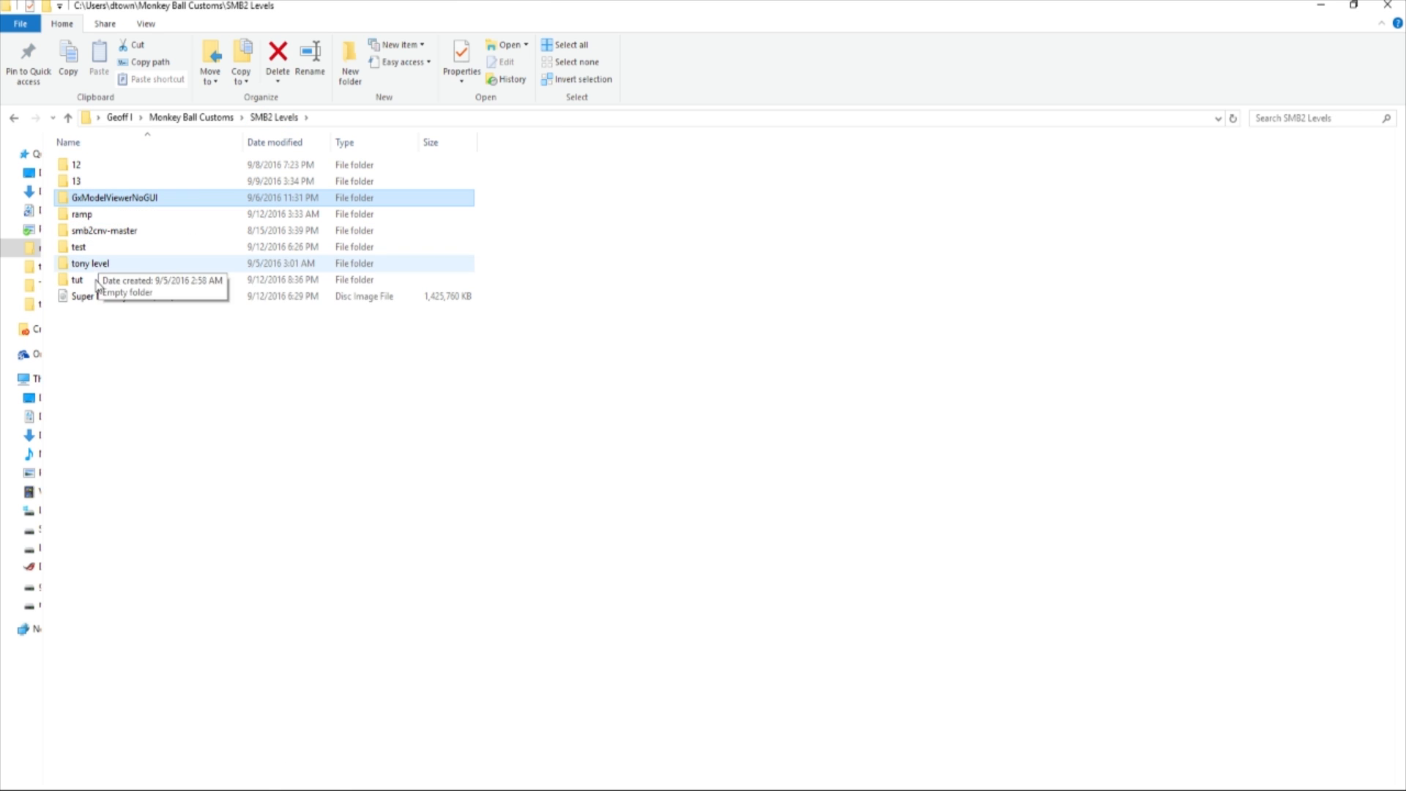
pyautogui.doubleClick(103, 280)
pyautogui.doubleClick(93, 212)
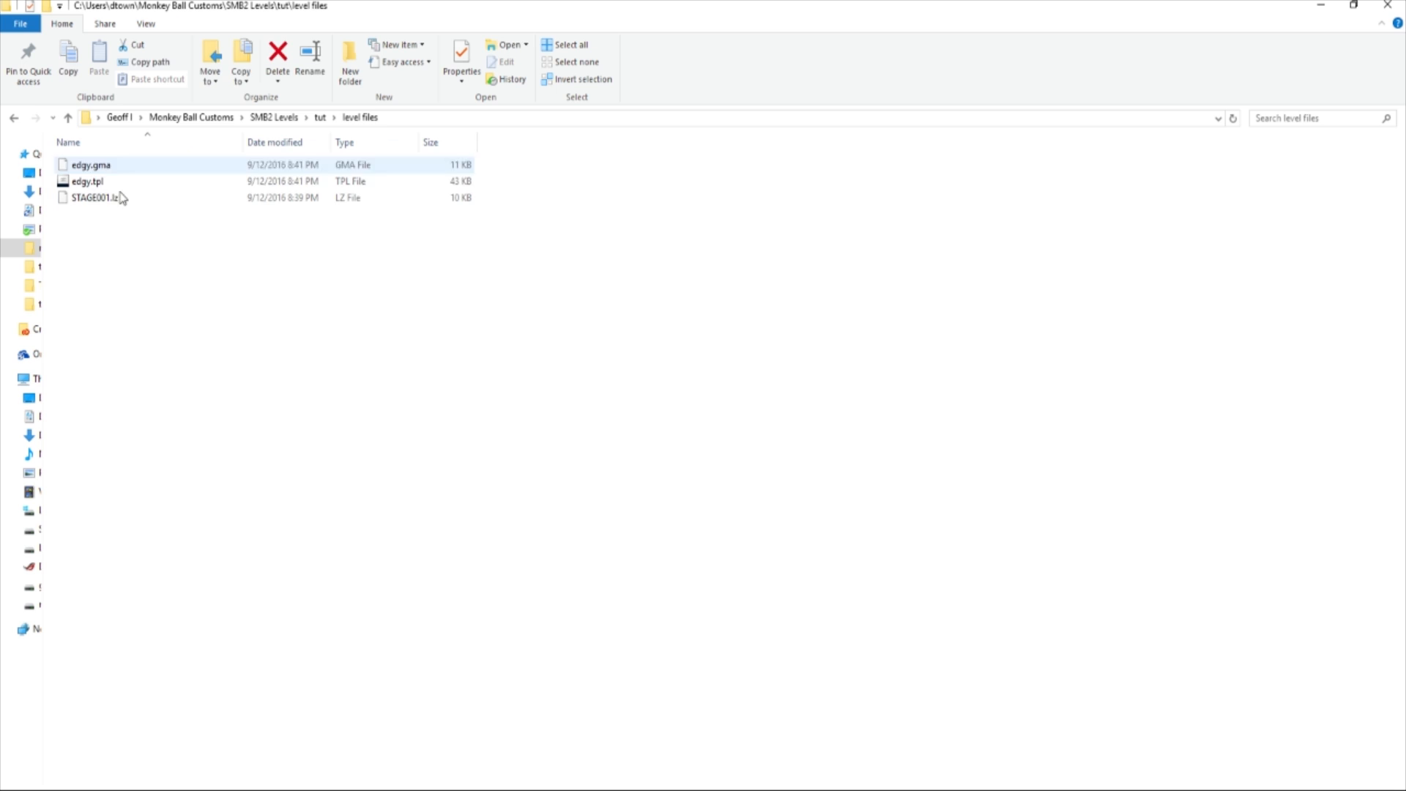
pyautogui.click(96, 167)
pyautogui.rightClick(94, 171)
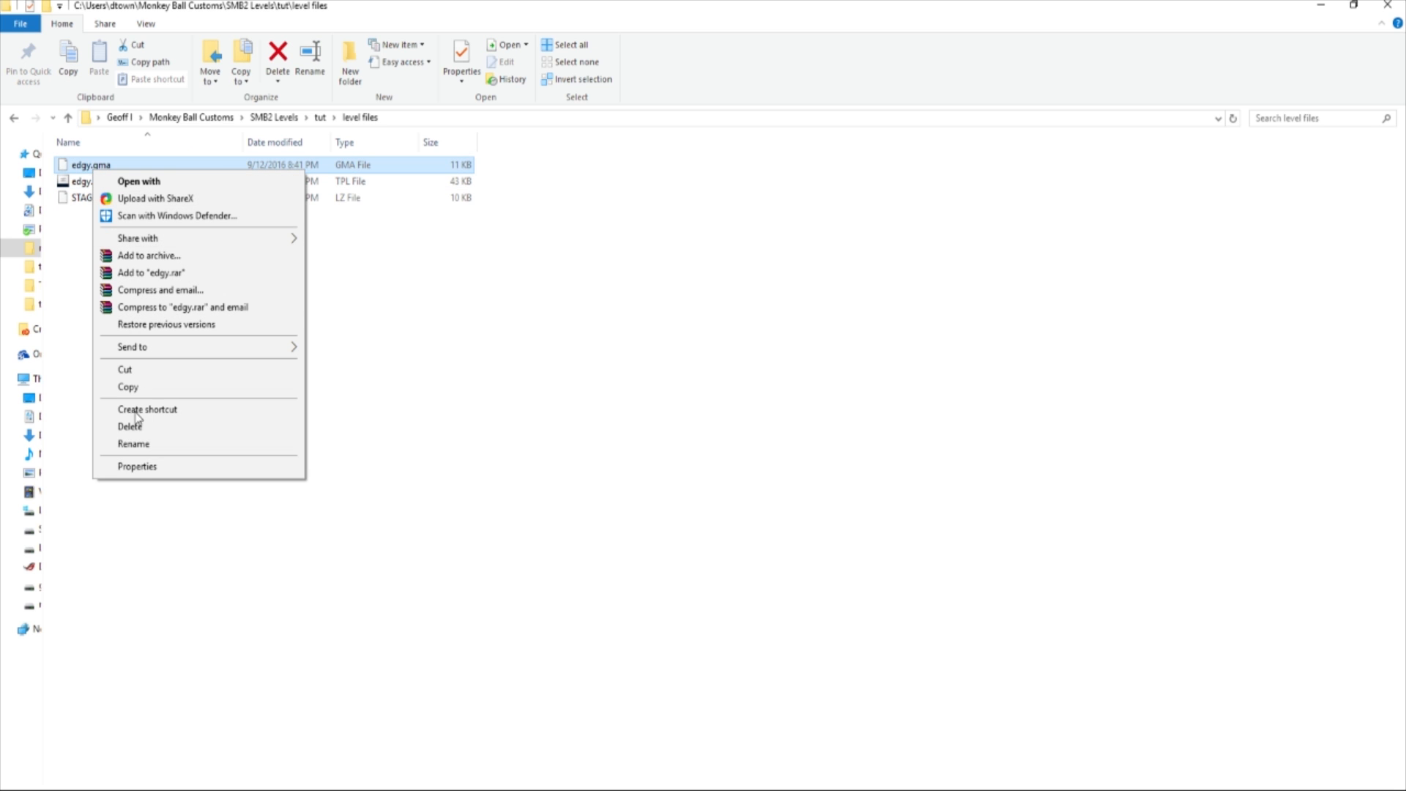
pyautogui.click(156, 448)
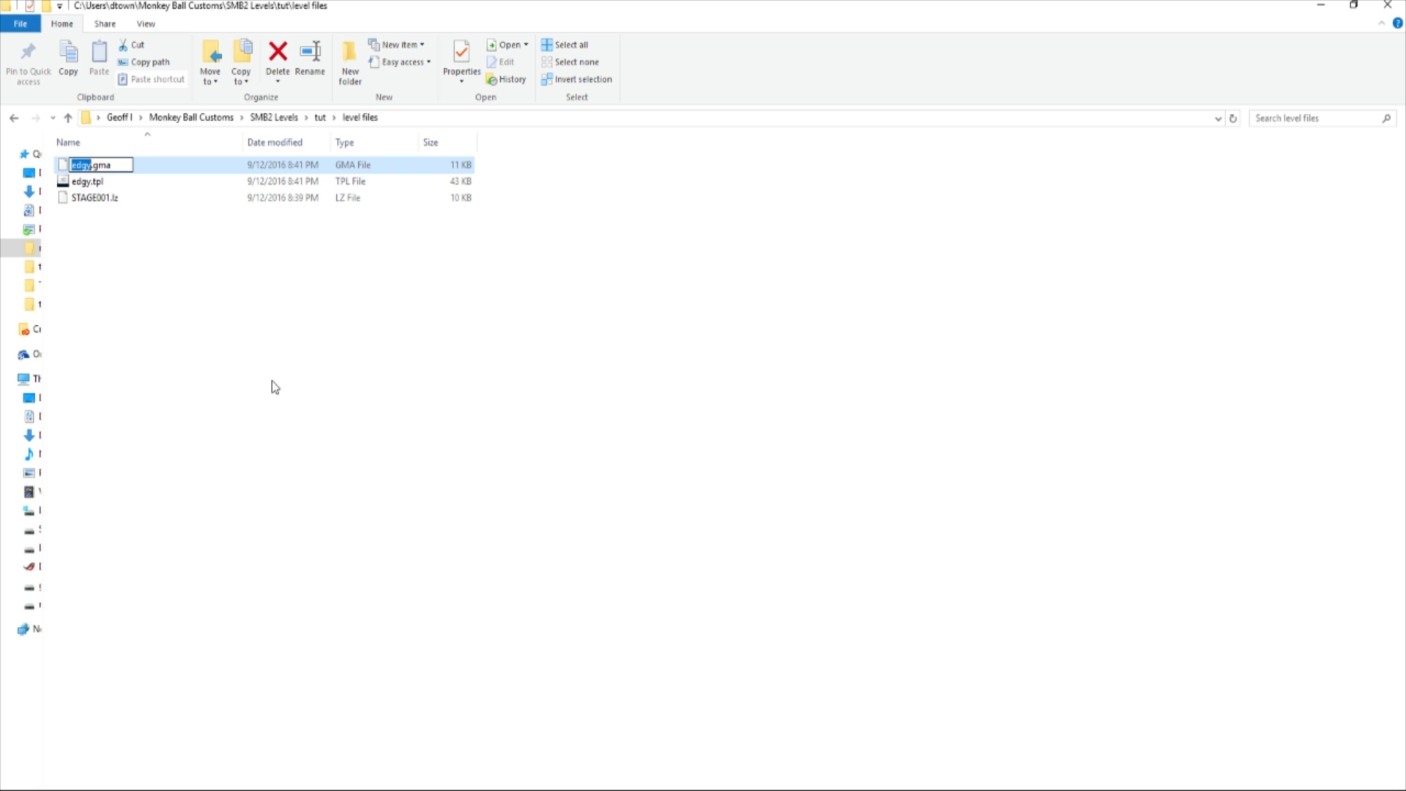
pyautogui.write('st001')
pyautogui.moveTo(92, 164); pyautogui.dragTo(66, 167)
# Step: Rename edgy.tpl in the level files folder as st001.tpl
pyautogui.click(90, 183)
pyautogui.rightClick(94, 184)
pyautogui.click(86, 167)
pyautogui.rightClick(86, 167)
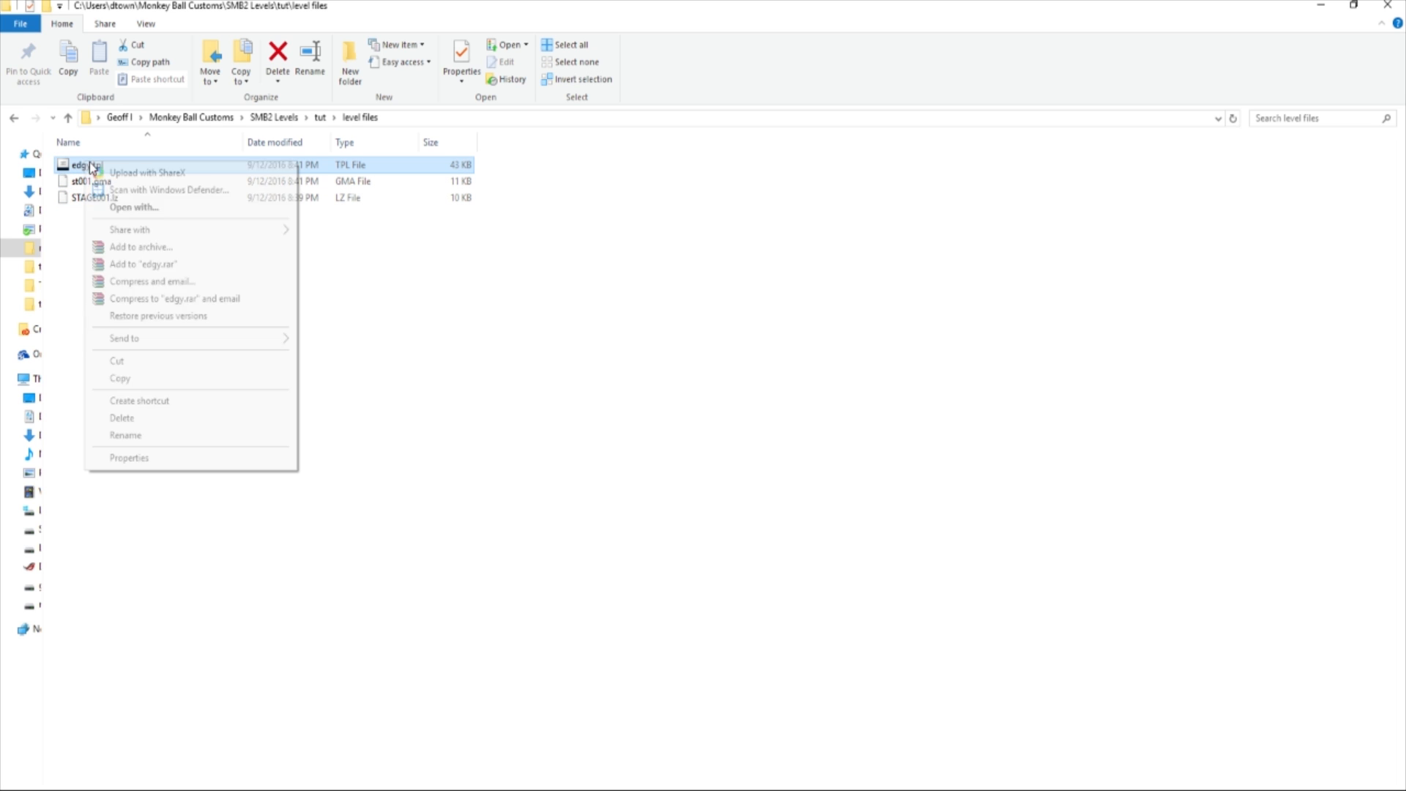
pyautogui.click(140, 441)
pyautogui.write('st001.tpl')
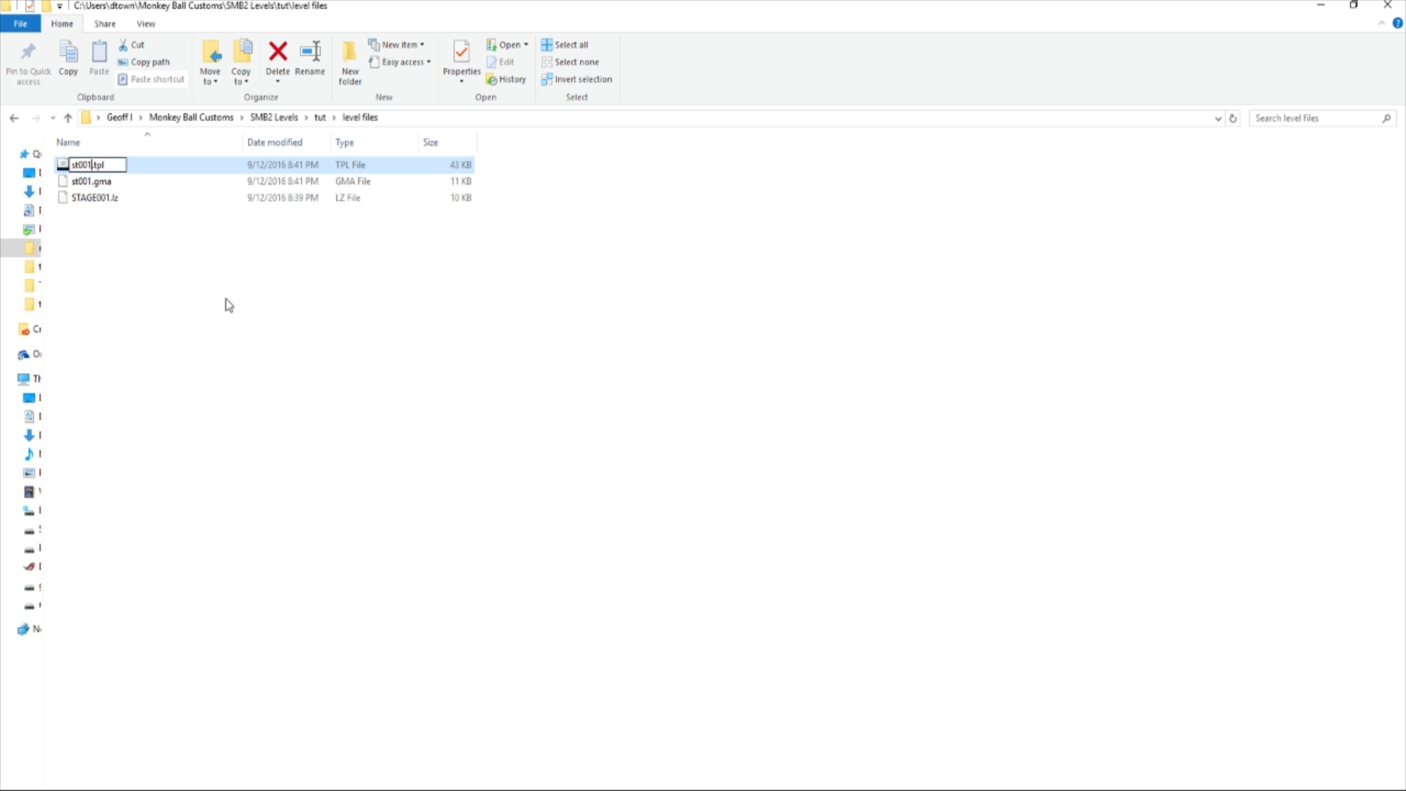
pyautogui.click(219, 224)
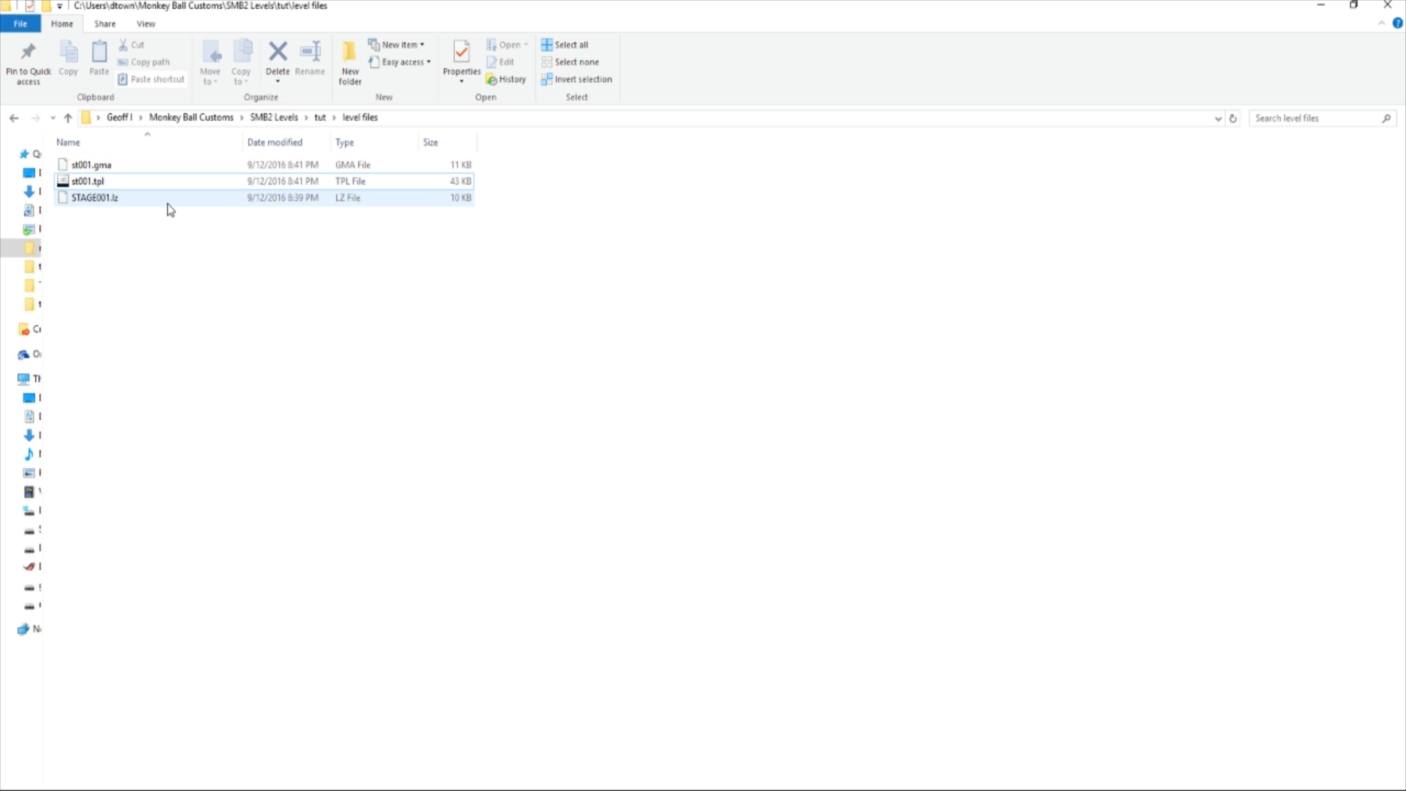
pyautogui.click(148, 183)
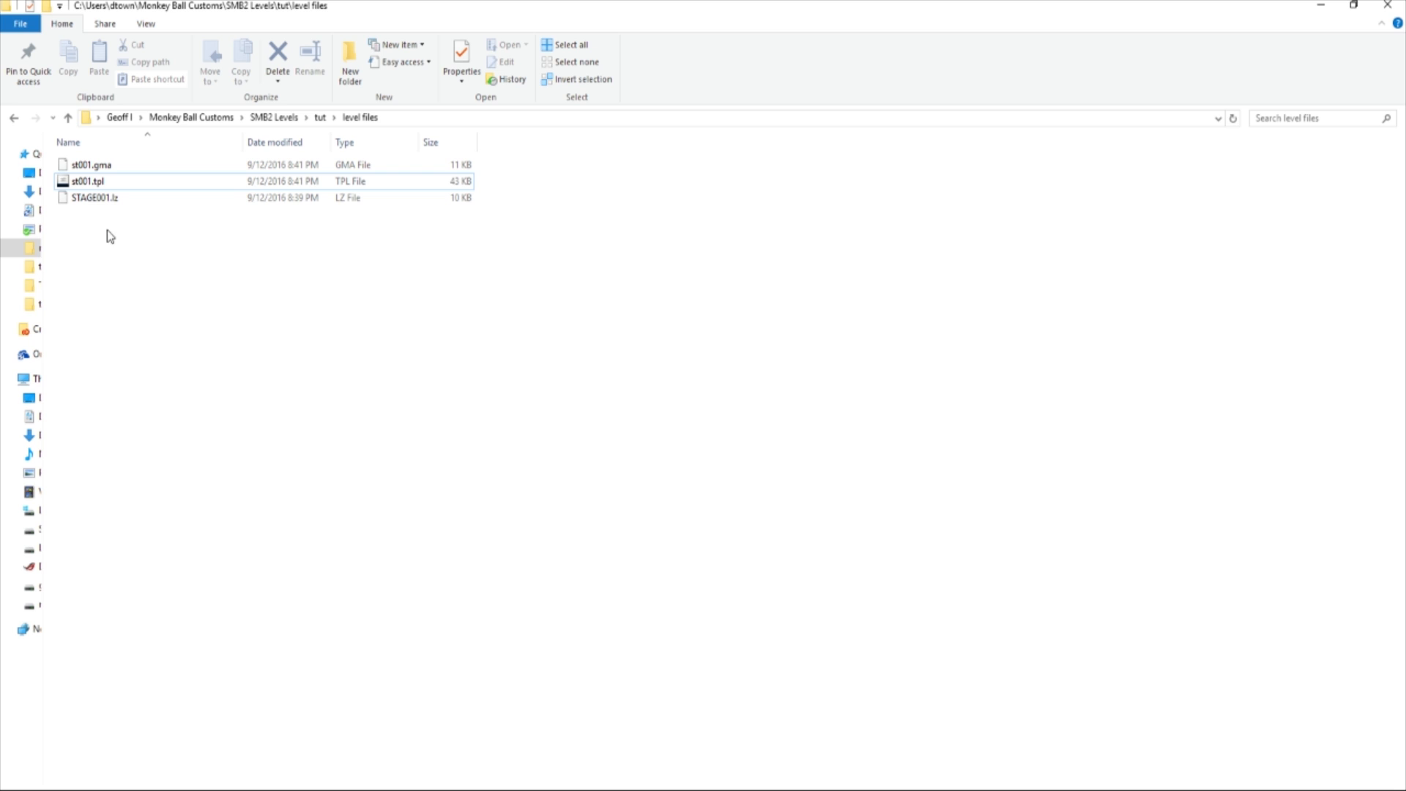
pyautogui.moveTo(145, 212); pyautogui.dragTo(134, 164)
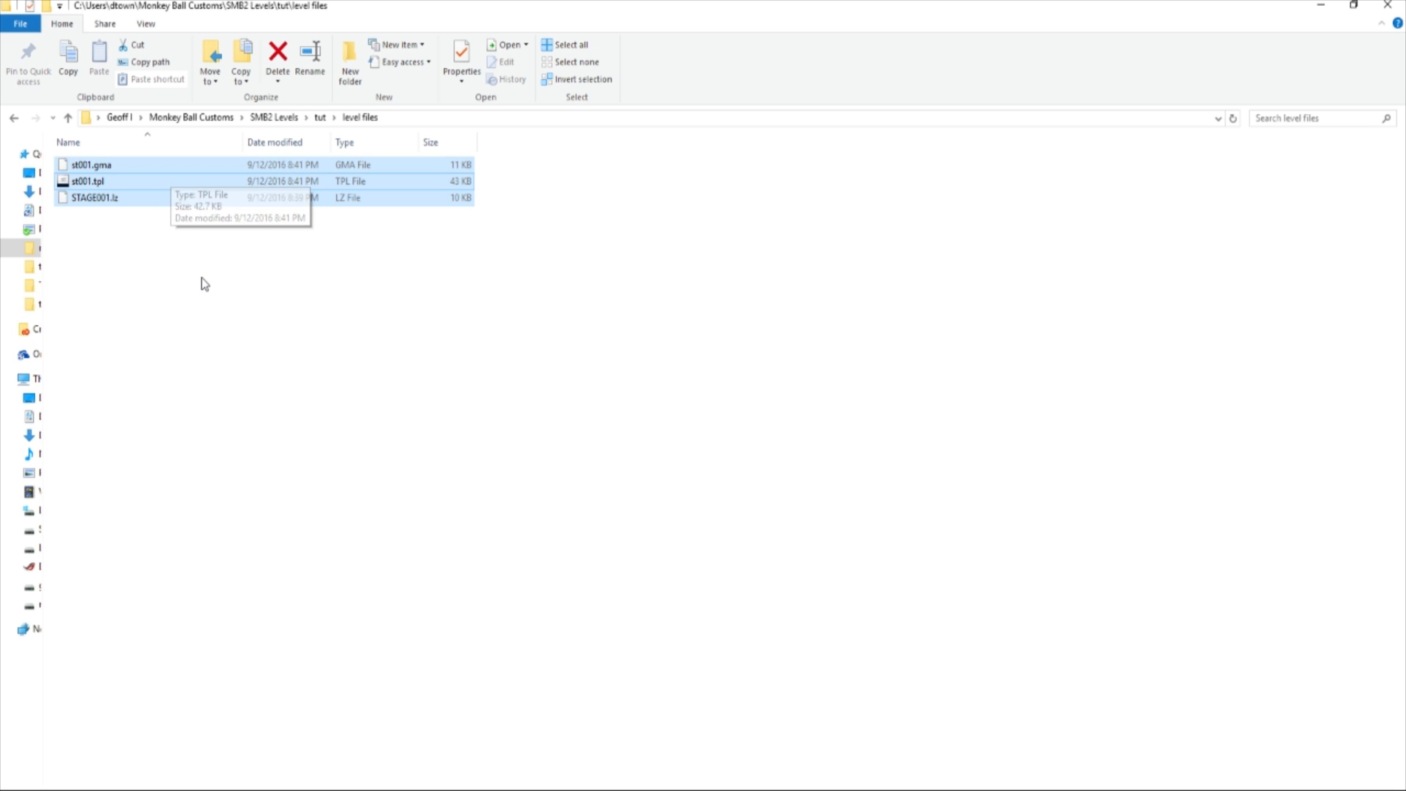
pyautogui.click(263, 220)
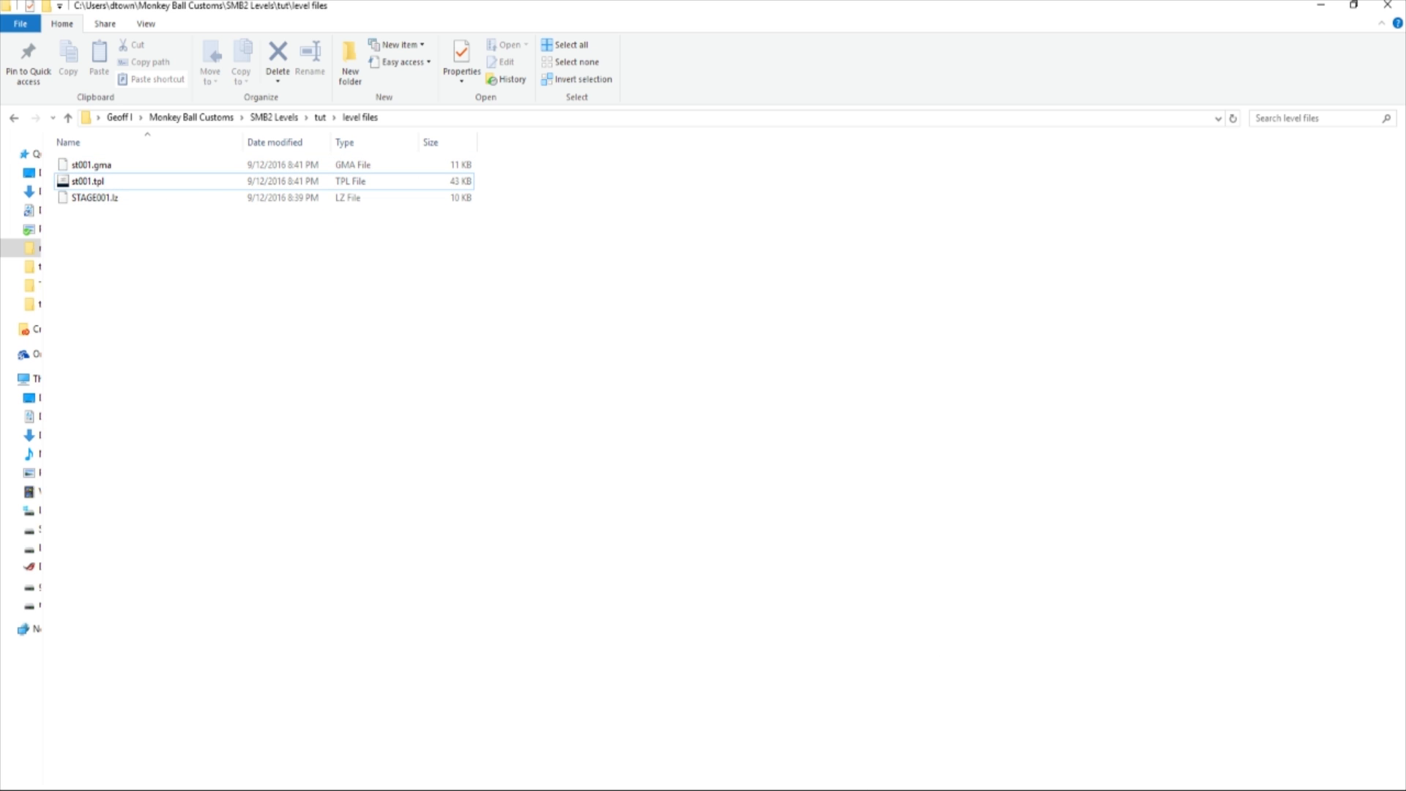
# Step: Switch to GCRebuilder and close the loaded Super Monkey Ball 2 root
pyautogui.moveTo(878, 783)
pyautogui.click(878, 744)
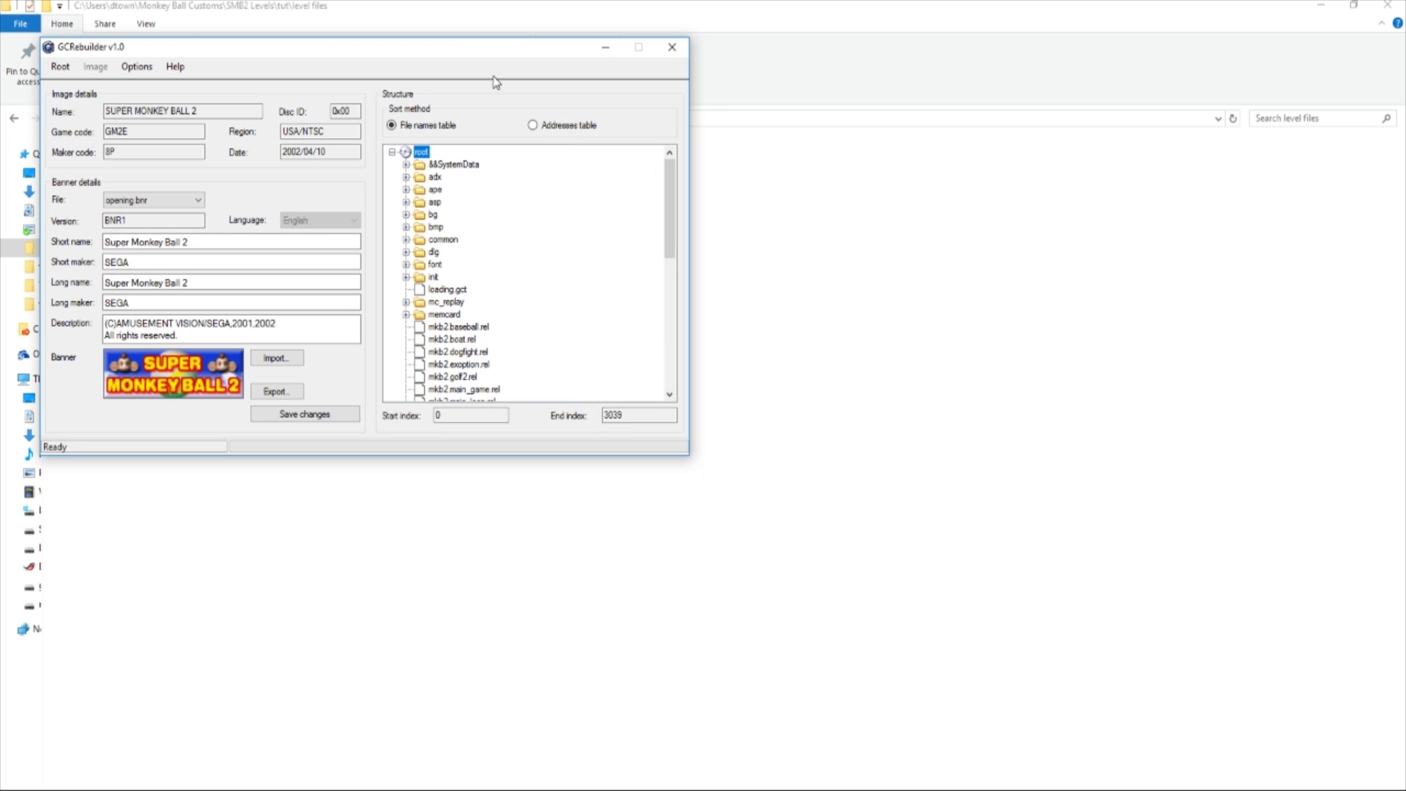
pyautogui.moveTo(449, 53)
pyautogui.mouseDown()
pyautogui.moveTo(512, 50)
pyautogui.moveTo(458, 54)
pyautogui.mouseUp()
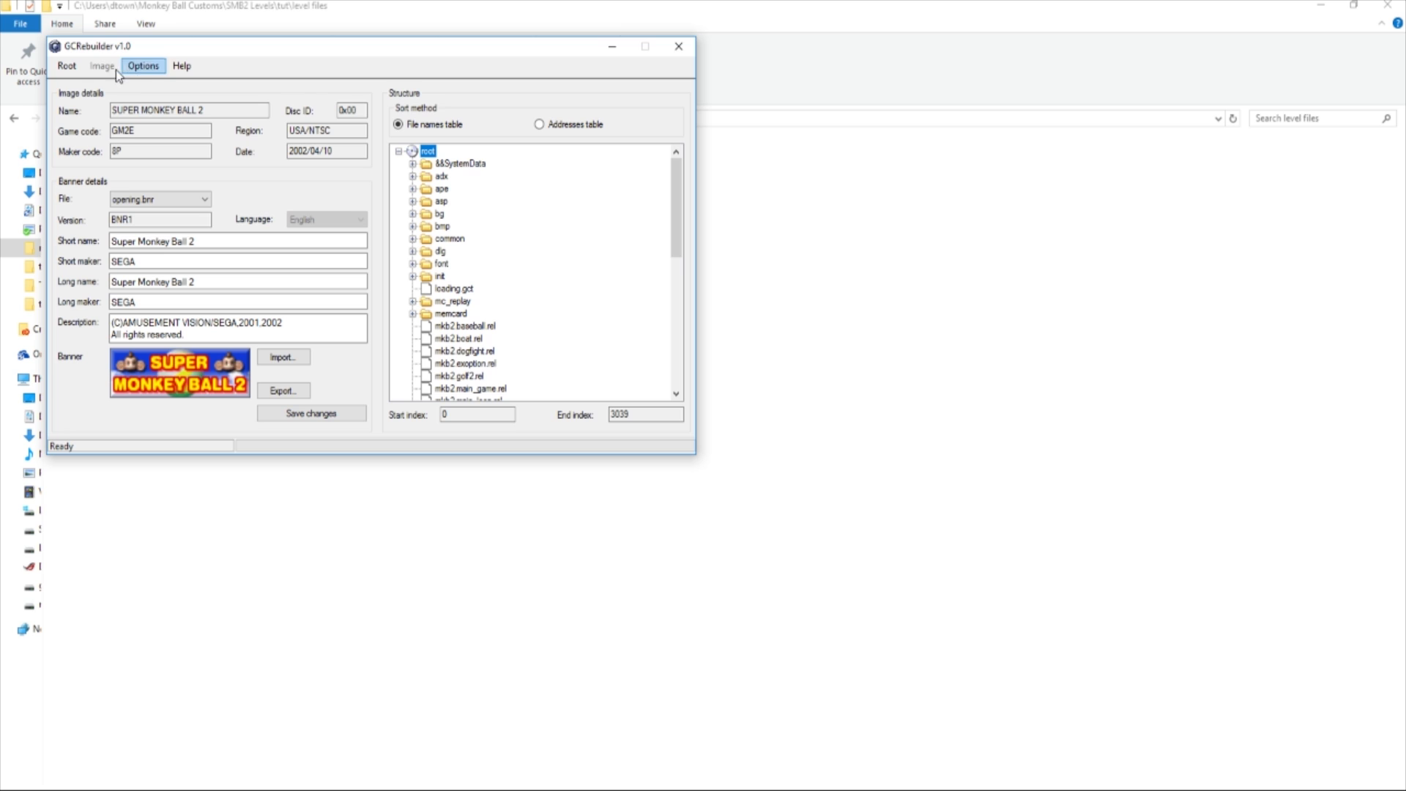
pyautogui.click(63, 65)
pyautogui.click(89, 118)
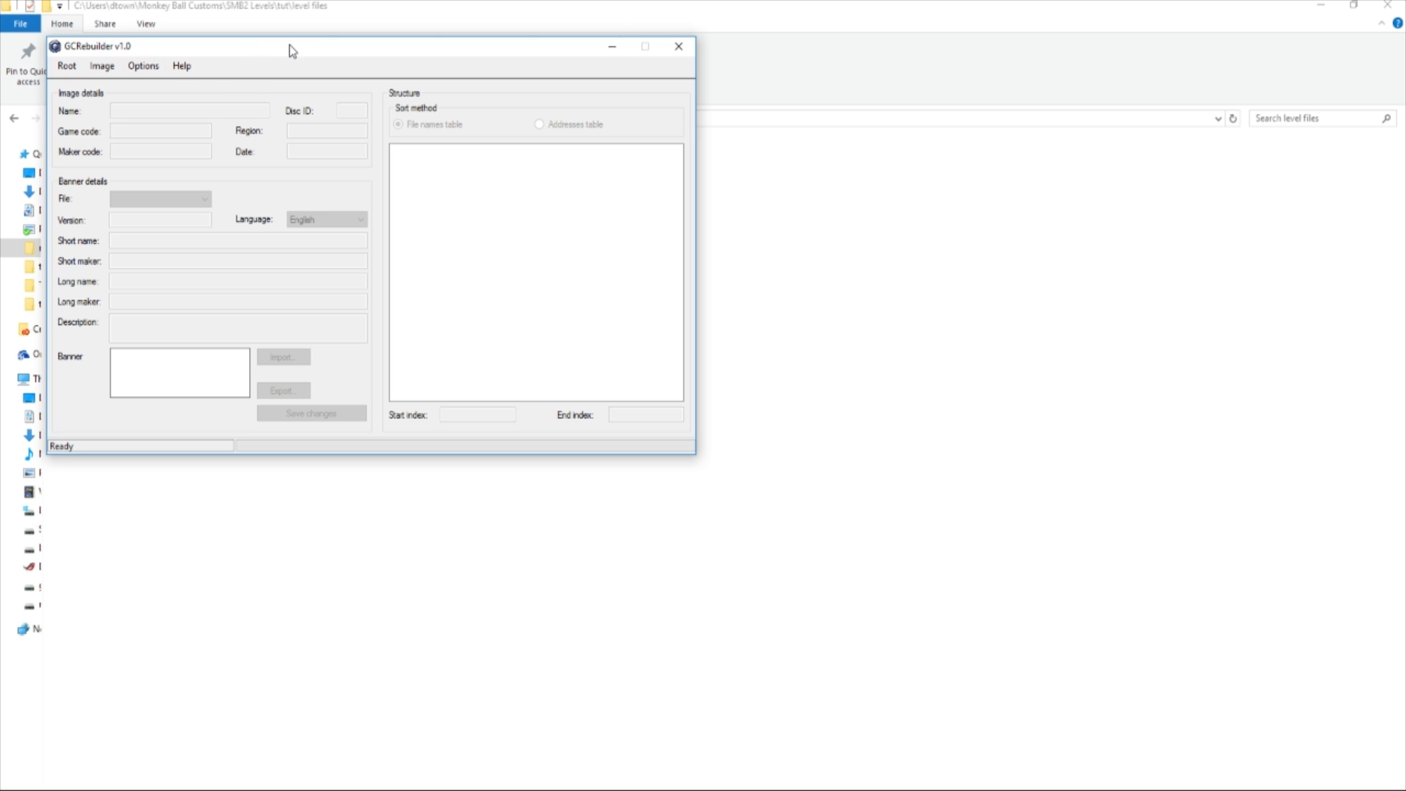
# Step: Open the disc image Super Monkey Ball 2 (USA).iso from the SMB2 Levels folder
pyautogui.click(102, 66)
pyautogui.click(135, 82)
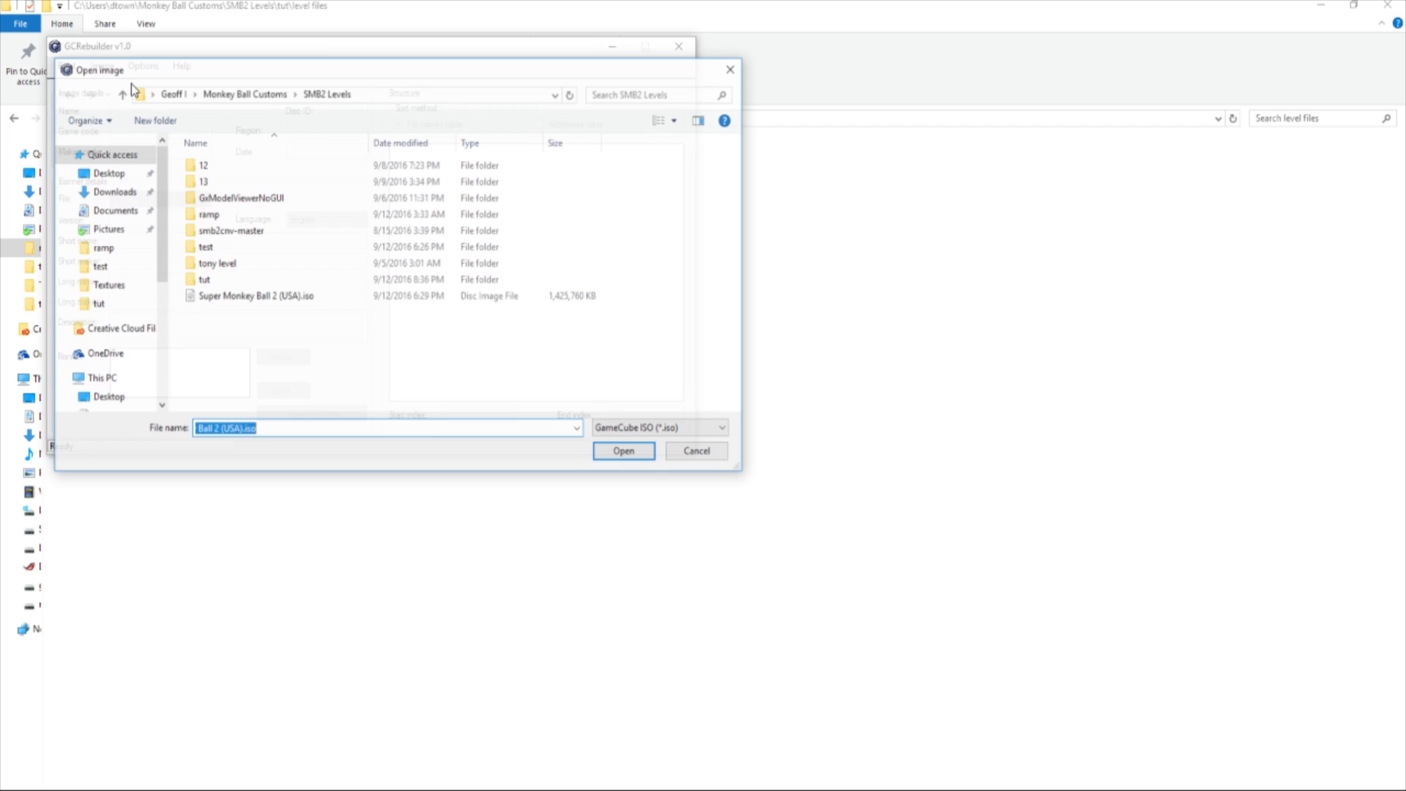
pyautogui.click(252, 296)
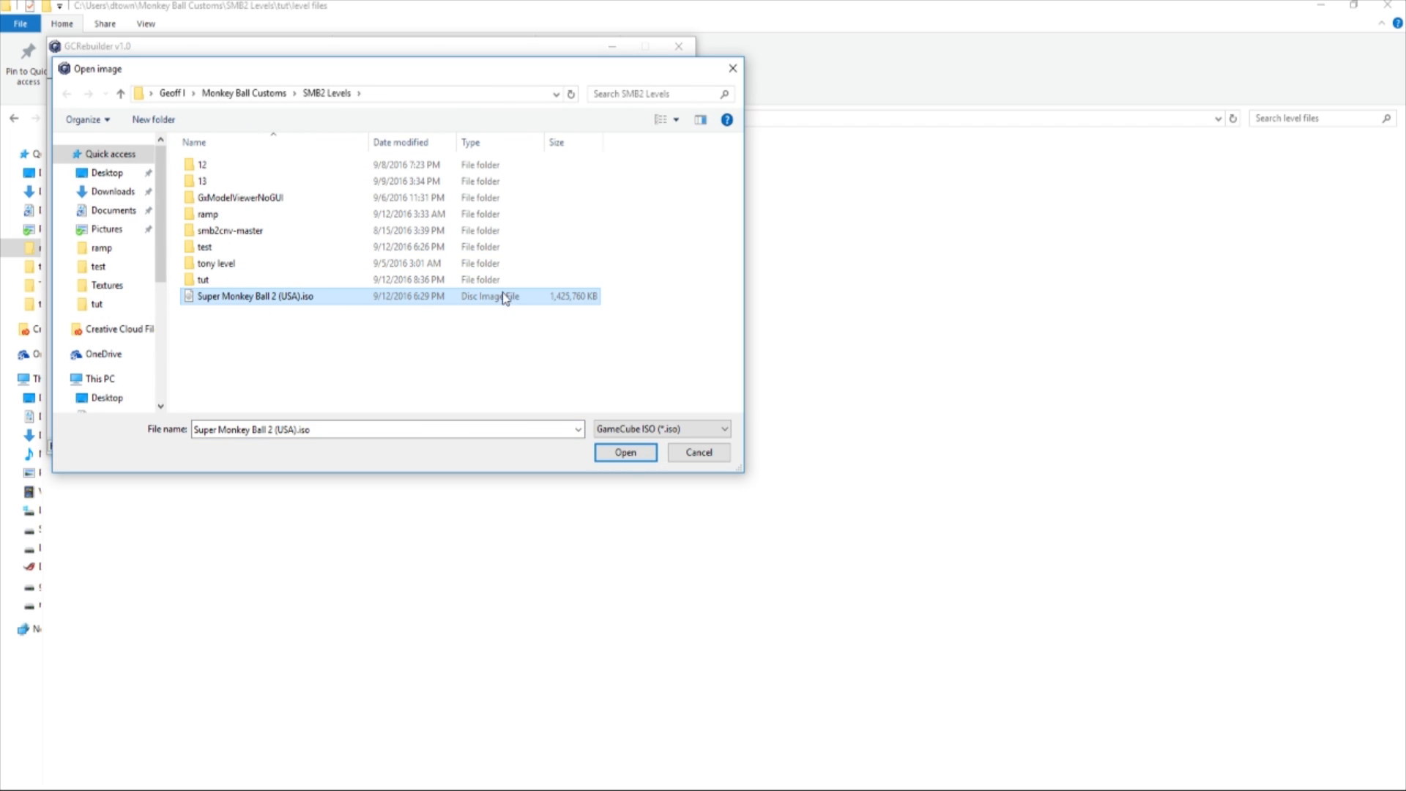
pyautogui.click(627, 453)
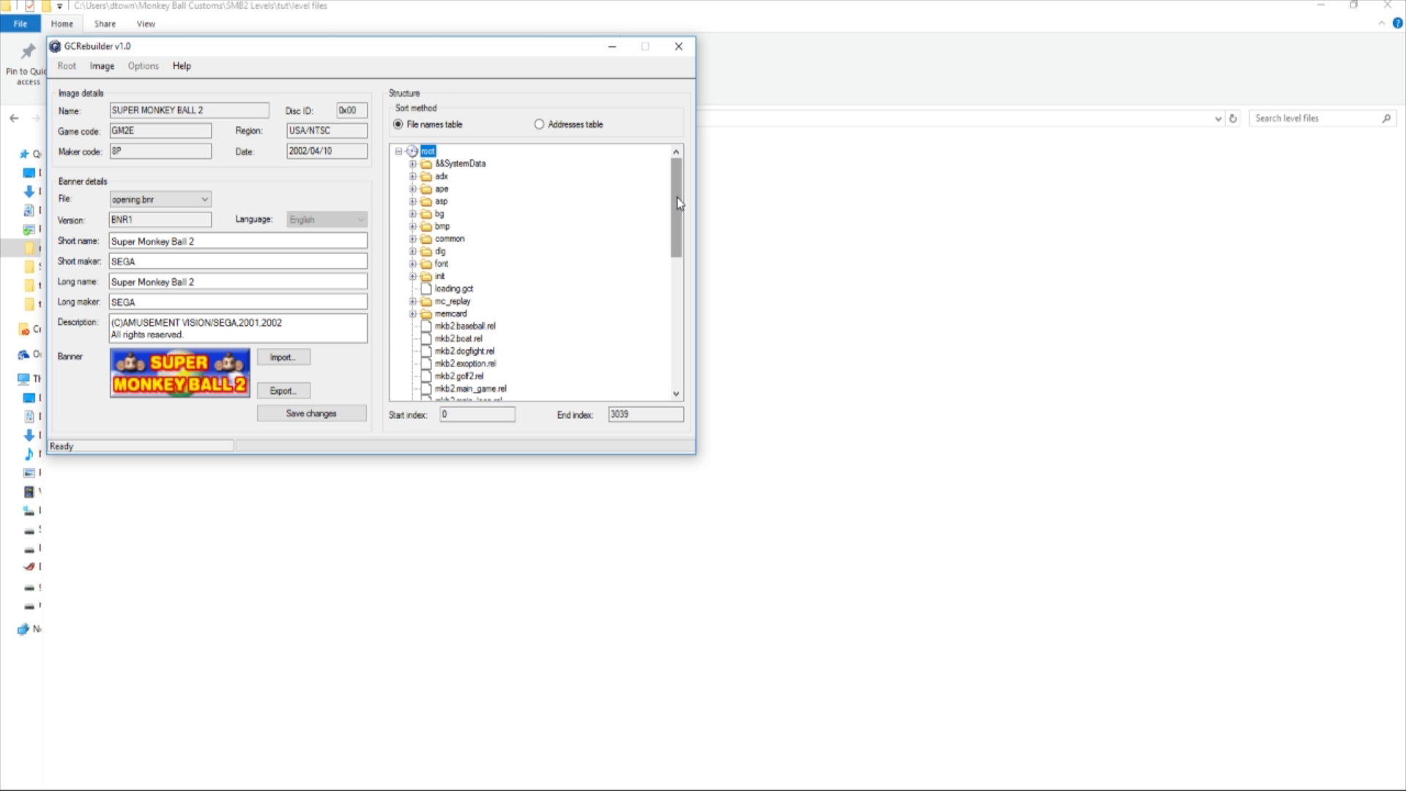
pyautogui.scroll(-7, 679, 203)
pyautogui.scroll(7, 659, 219)
pyautogui.scroll(-7, 651, 311)
pyautogui.scroll(7, 652, 292)
pyautogui.rightClick(430, 154)
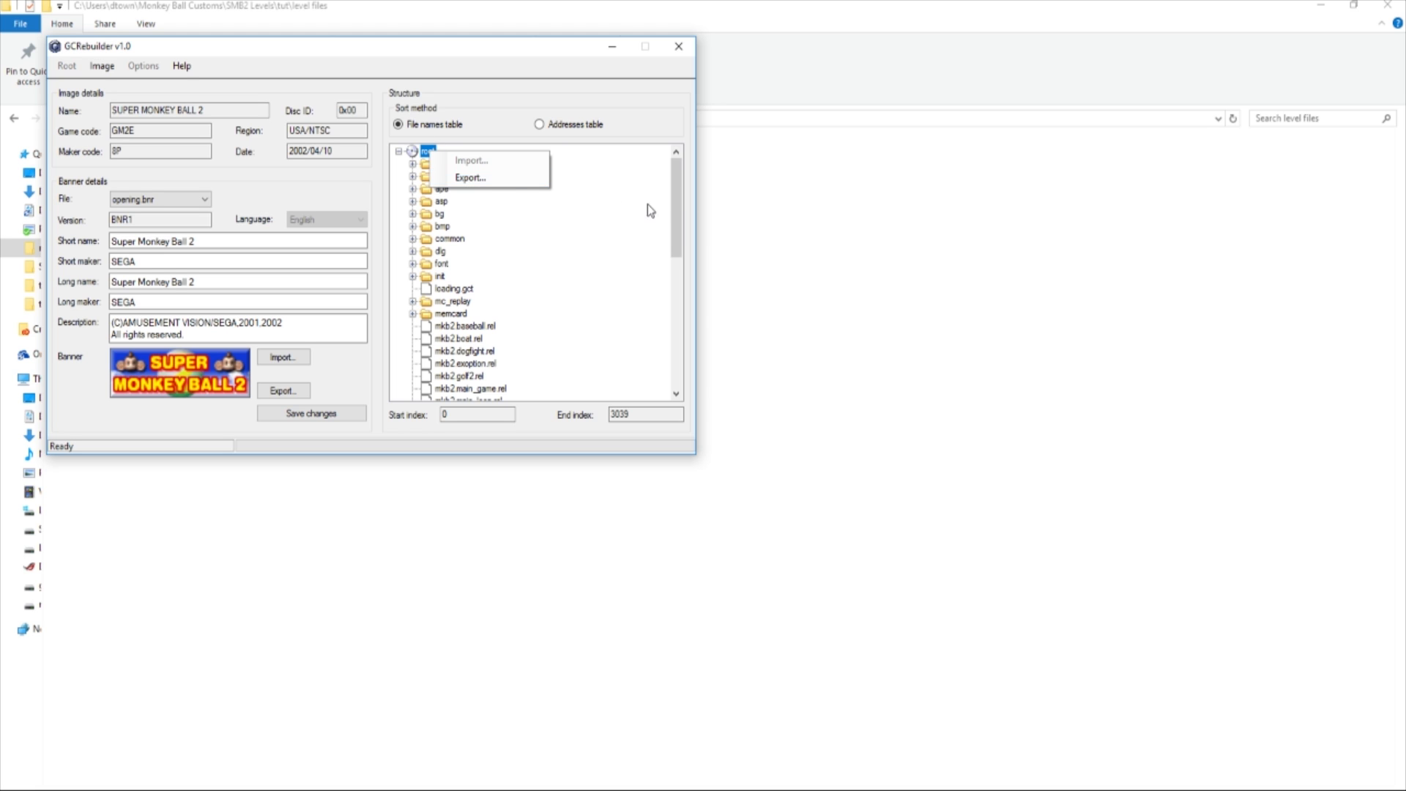
pyautogui.click(647, 237)
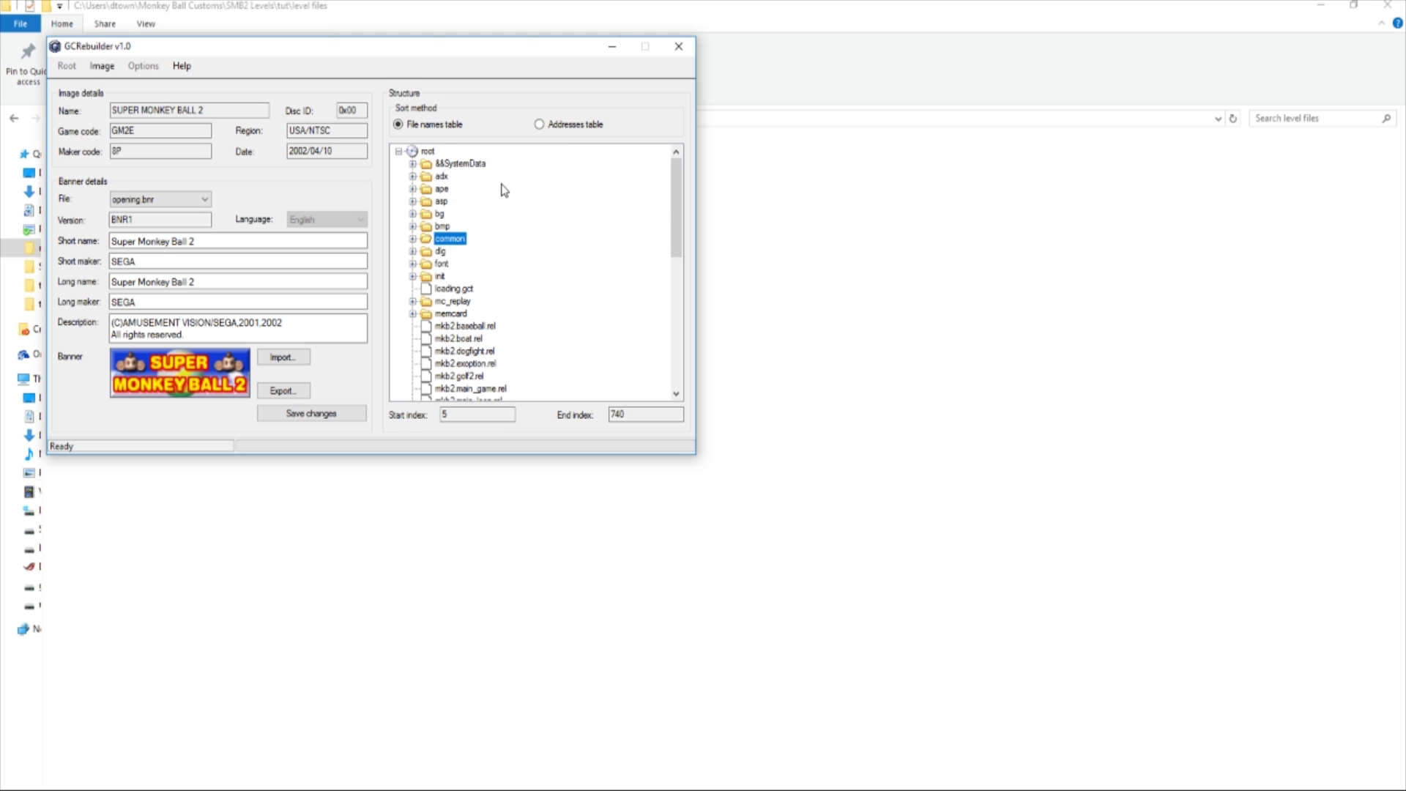
pyautogui.rightClick(429, 150)
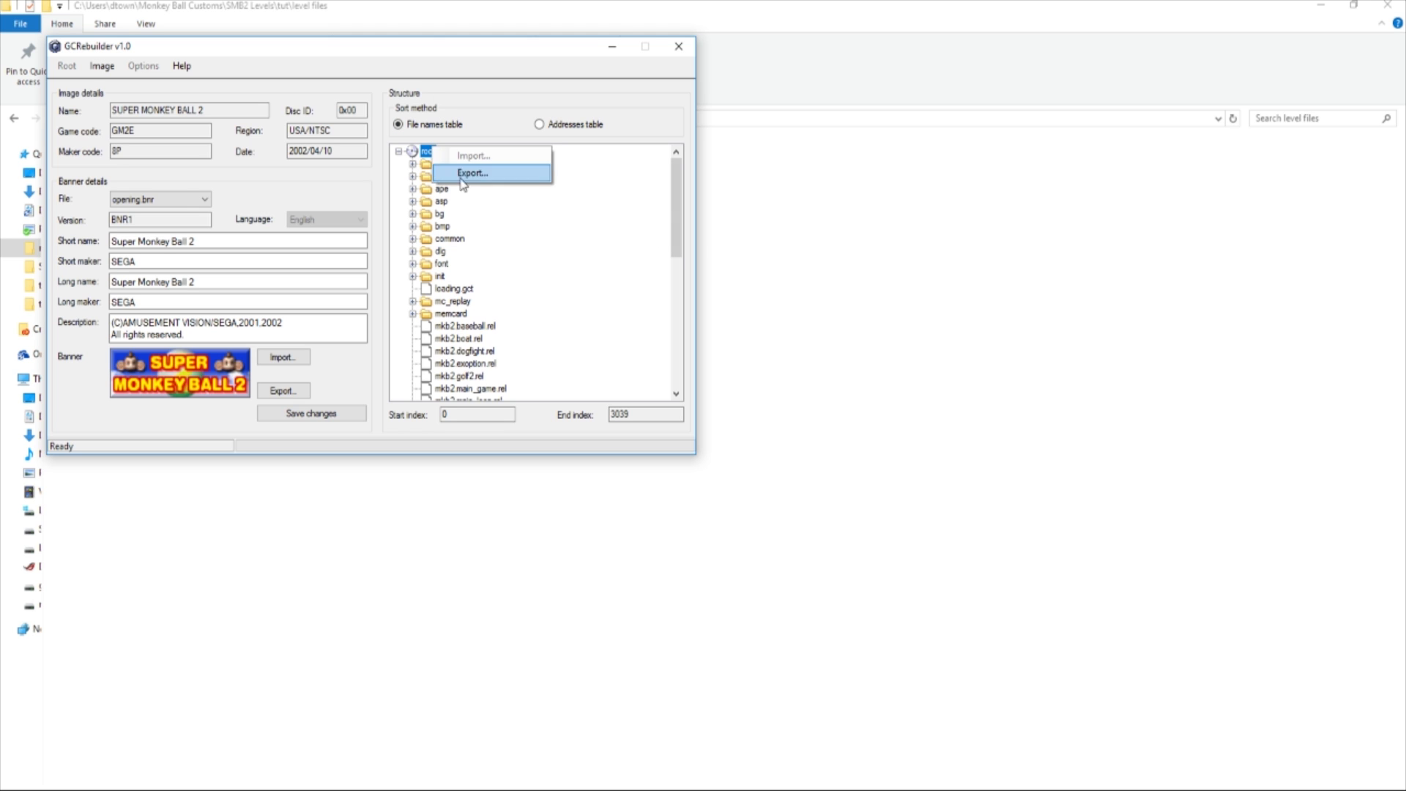
pyautogui.click(470, 173)
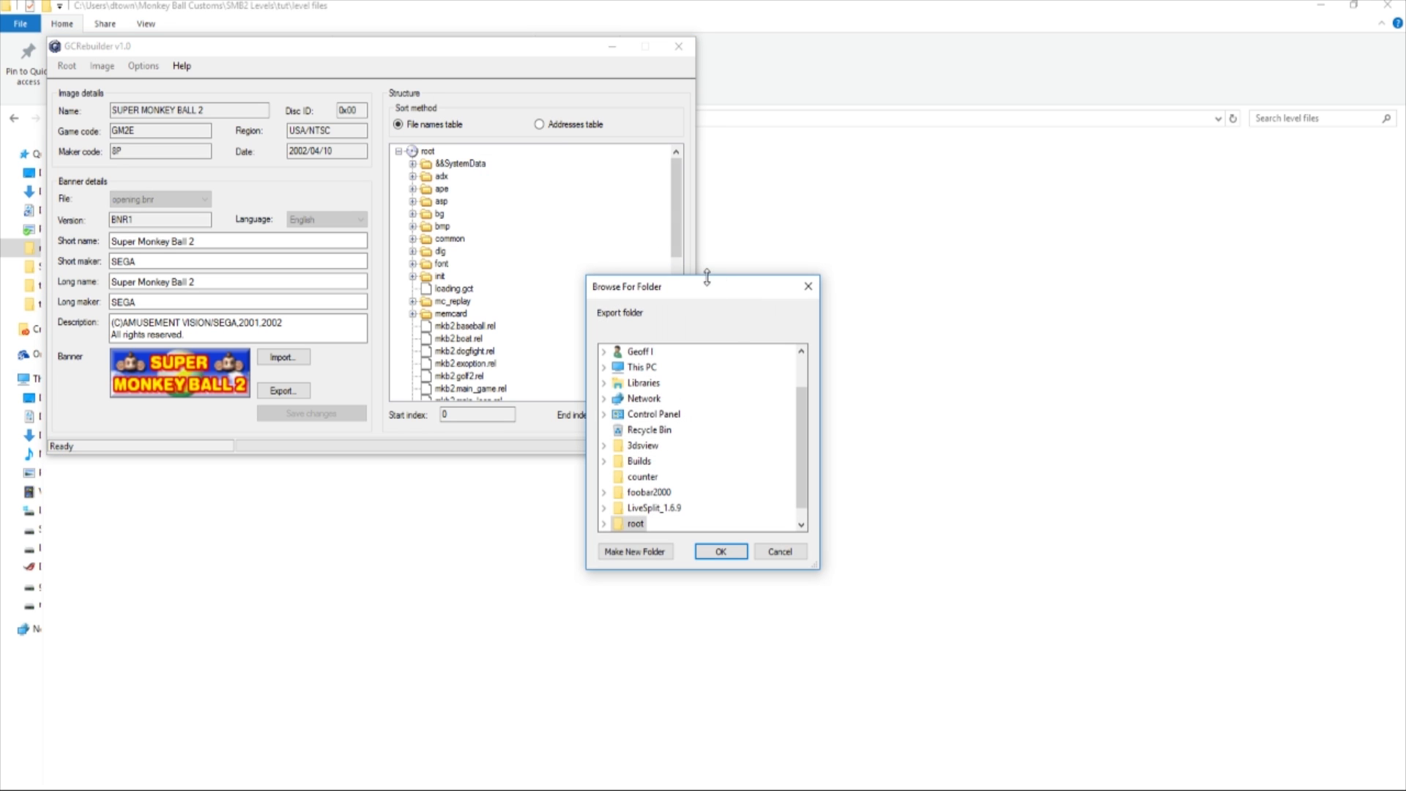
pyautogui.click(643, 522)
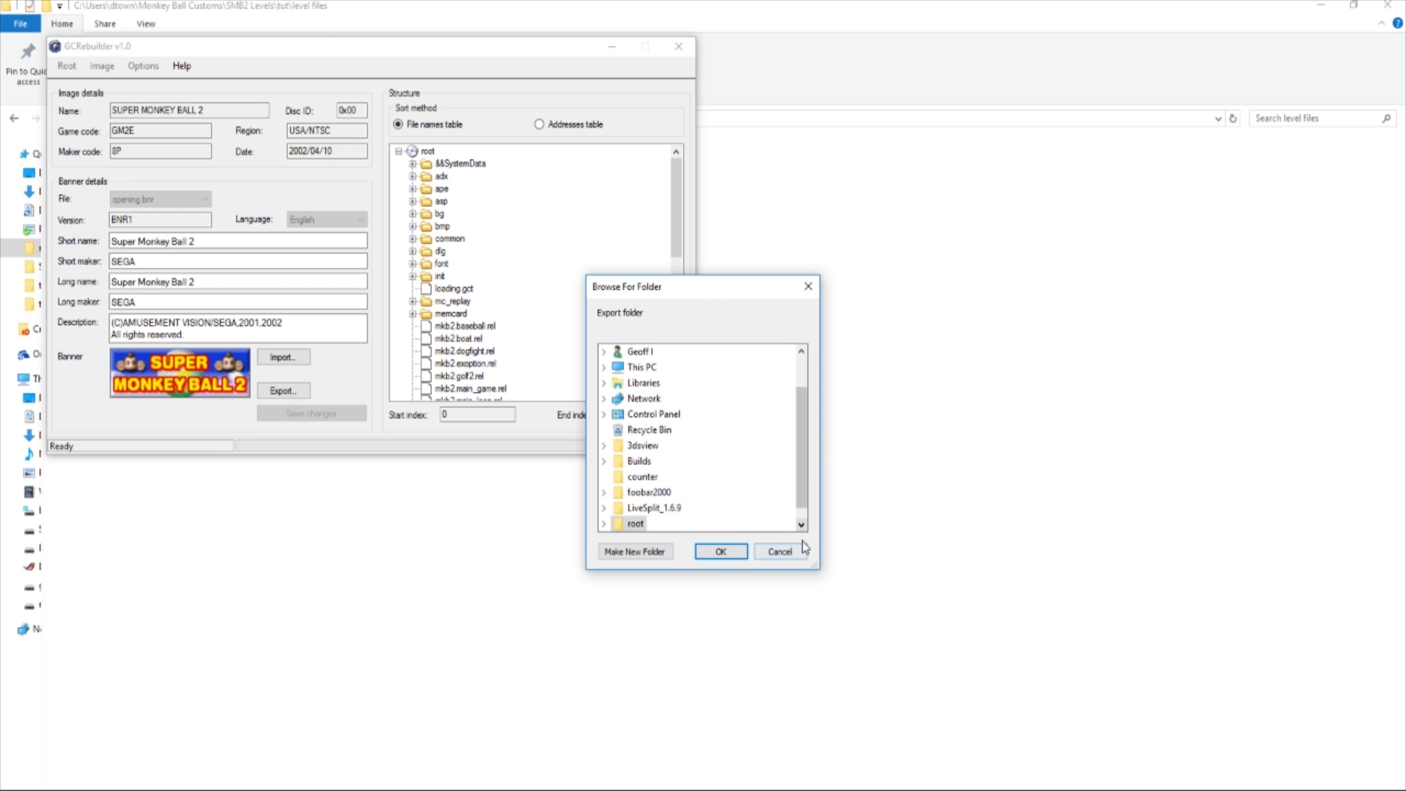
pyautogui.click(787, 558)
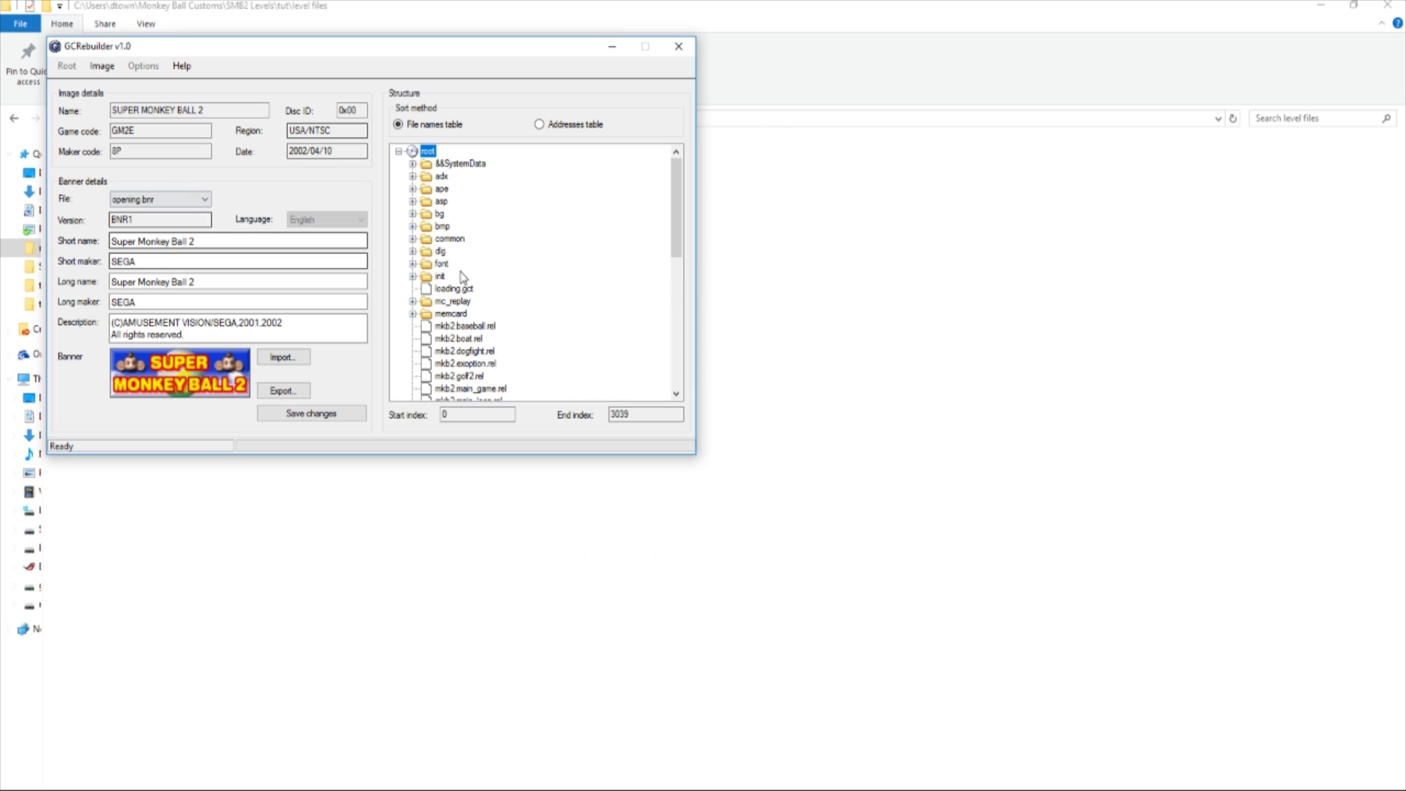
# Step: Close the Super Monkey Ball 2 disc image and minimize GCRebuilder
pyautogui.click(101, 67)
pyautogui.click(123, 98)
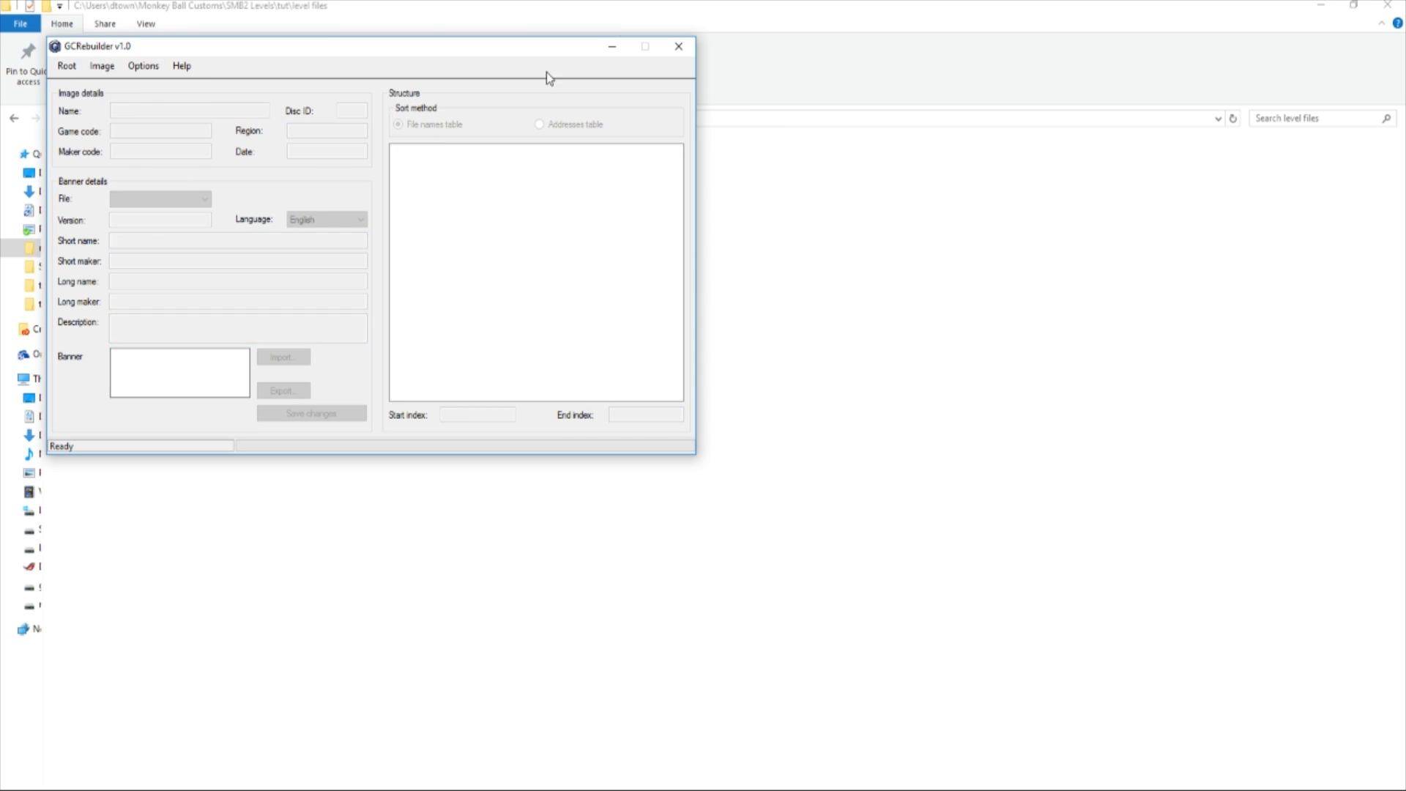
pyautogui.click(614, 47)
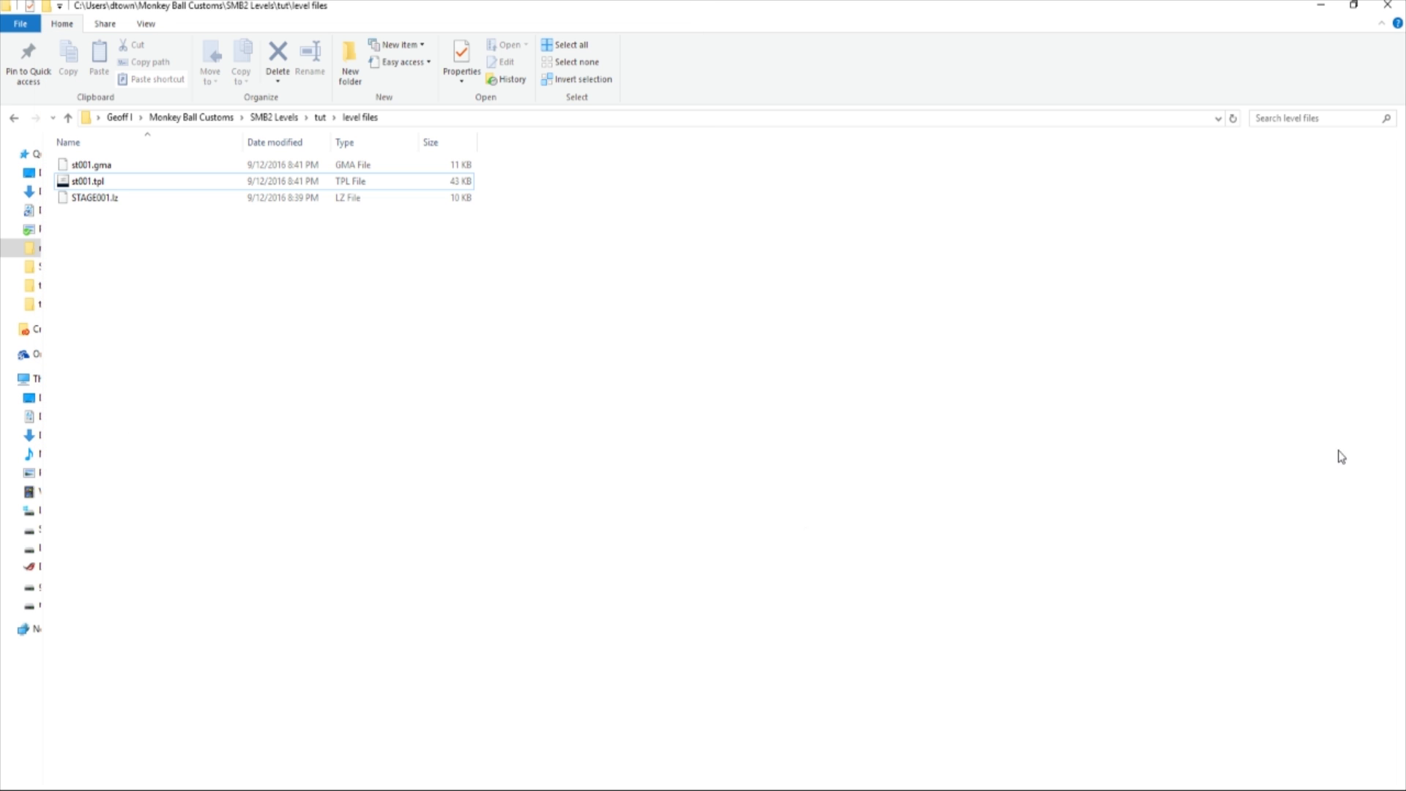
# Step: Copy st001.gma, st001.tpl and STAGE001.lz from the level files folder to the clipboard
pyautogui.moveTo(124, 246); pyautogui.dragTo(109, 143)
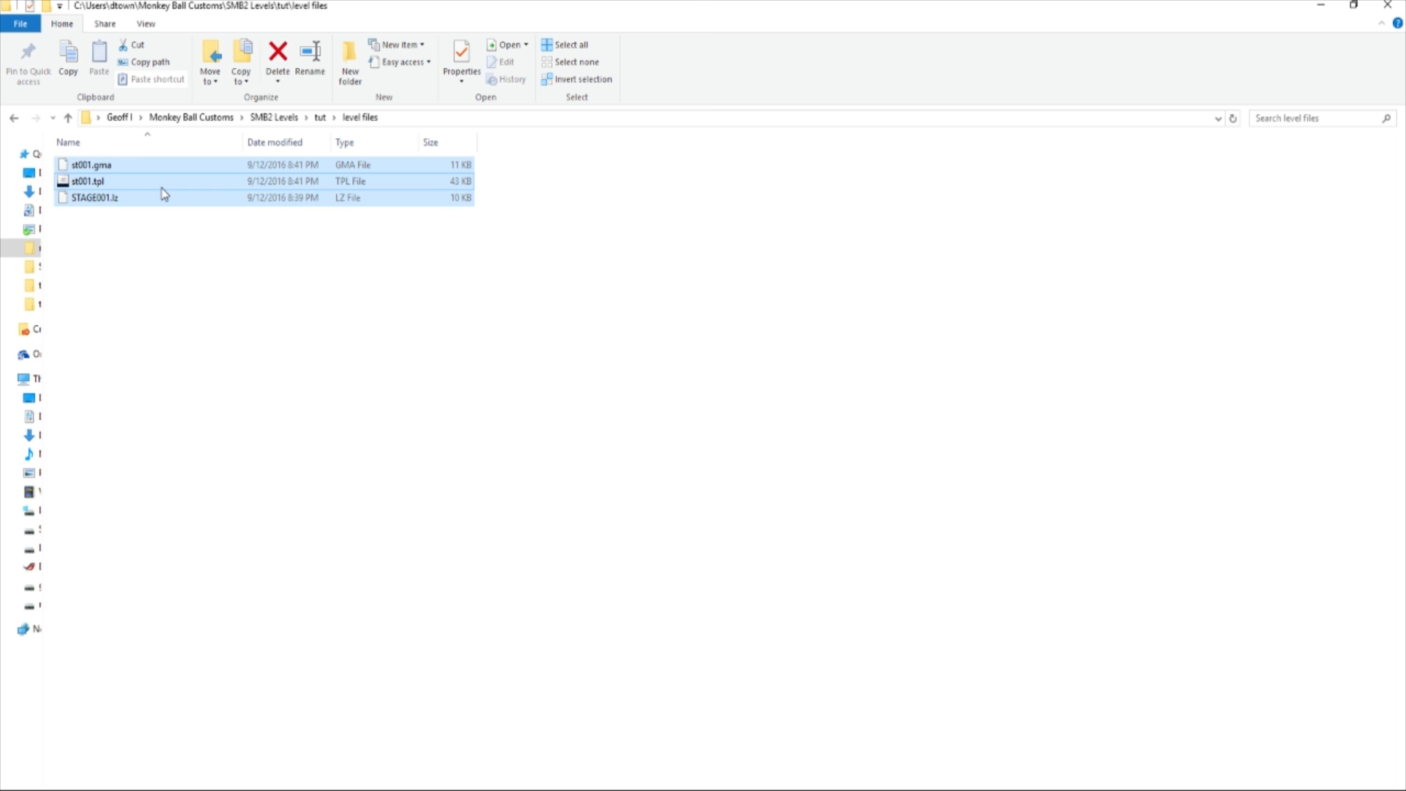
pyautogui.rightClick(125, 178)
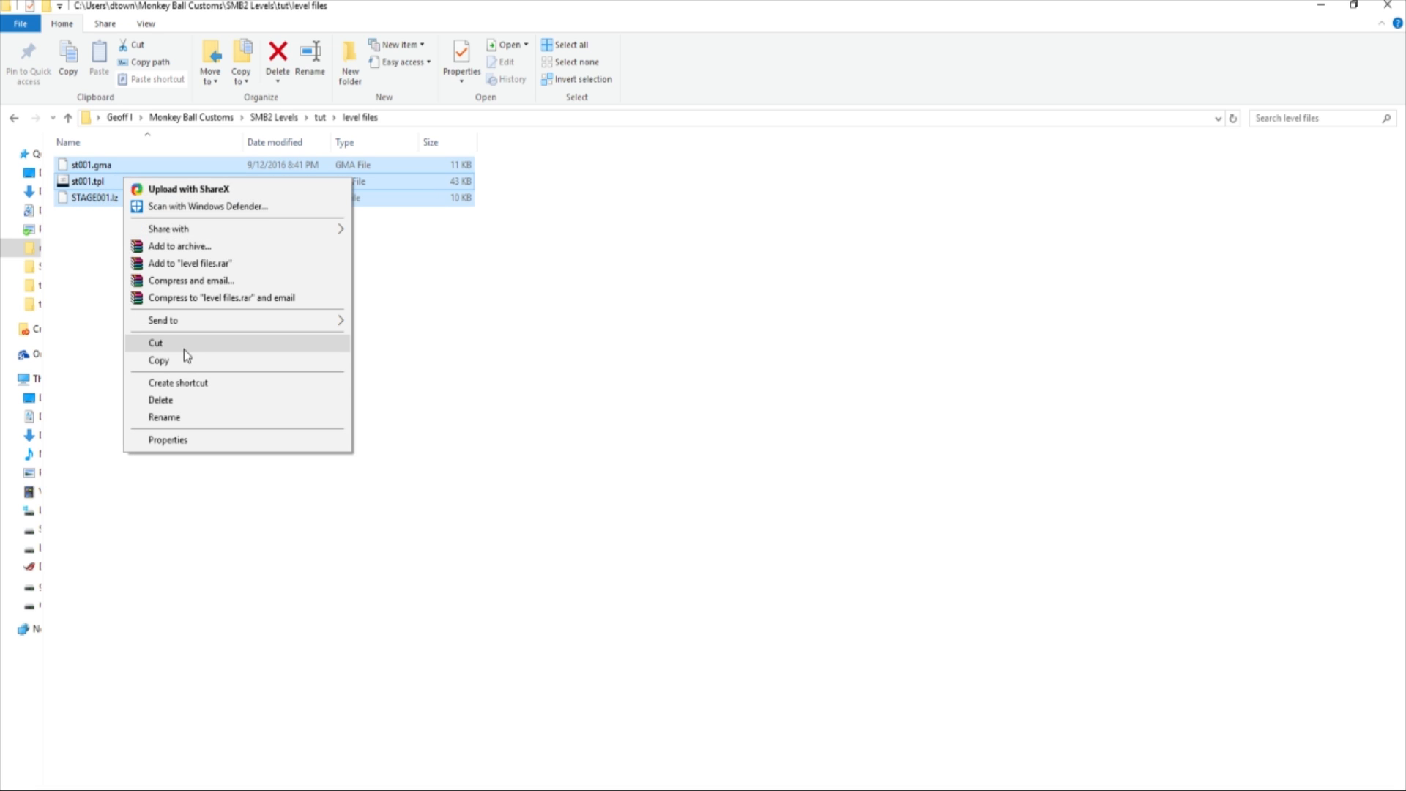
pyautogui.click(170, 361)
# Step: Open the stage folder inside the Desktop's extracted root folder and maximize its Explorer window
pyautogui.click(161, 789)
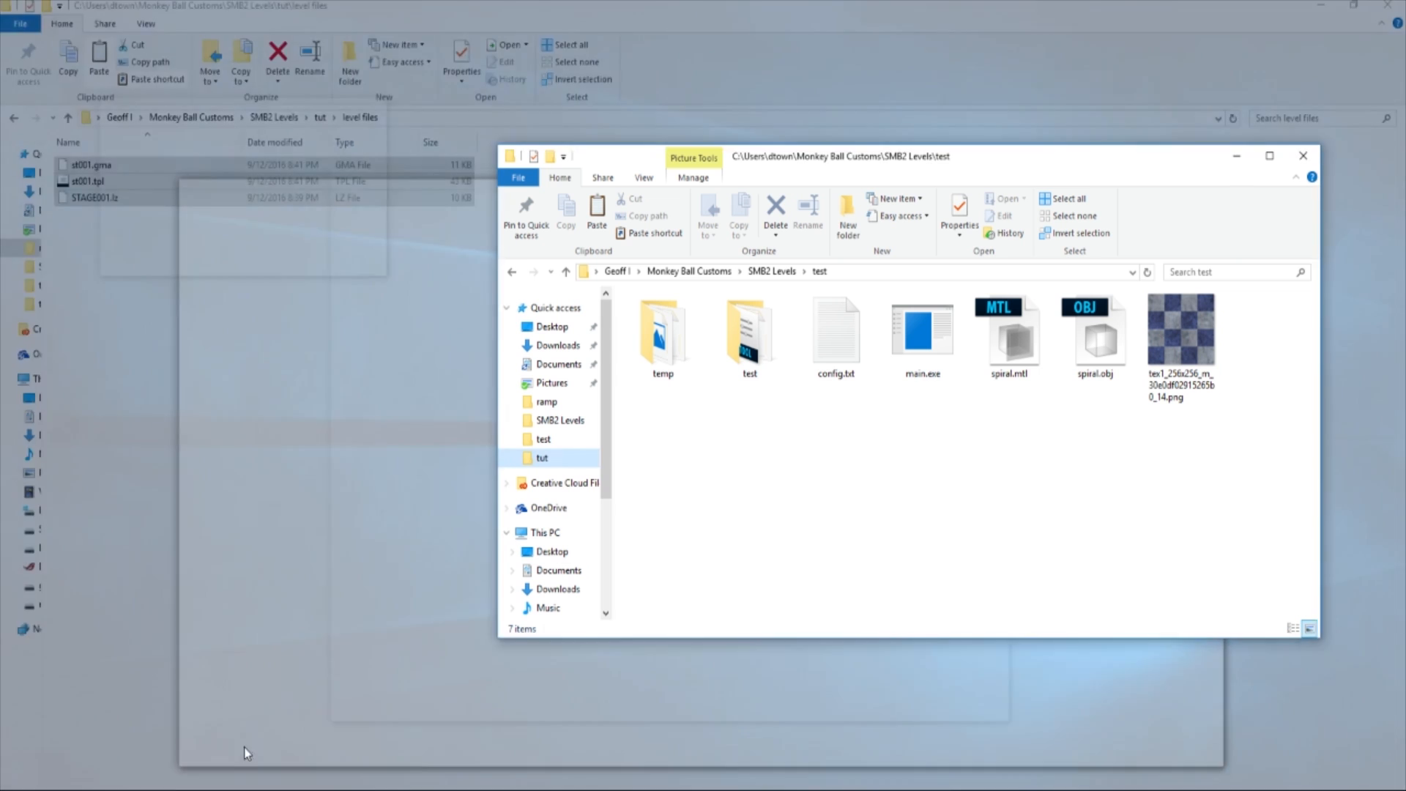
pyautogui.click(244, 747)
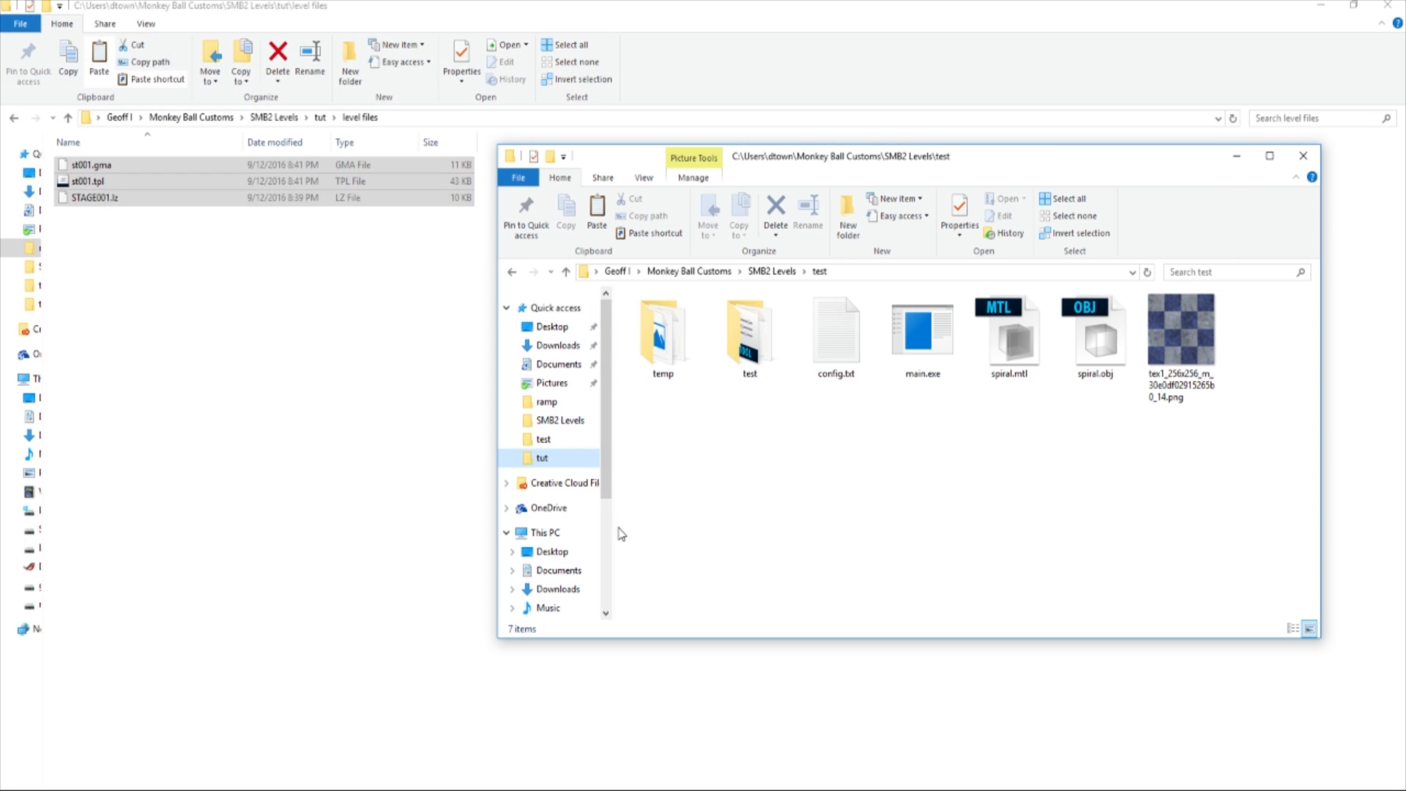
pyautogui.click(553, 551)
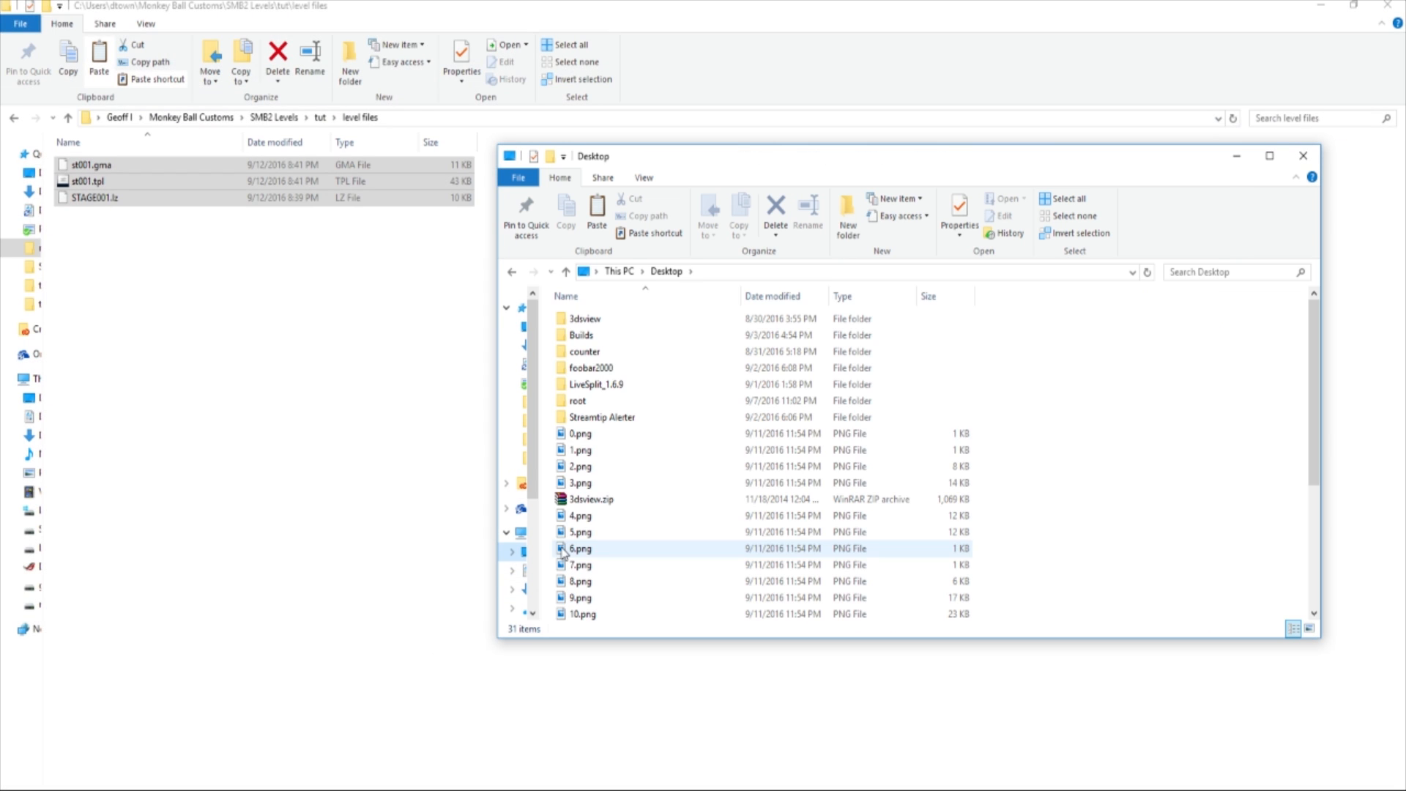
pyautogui.doubleClick(578, 400)
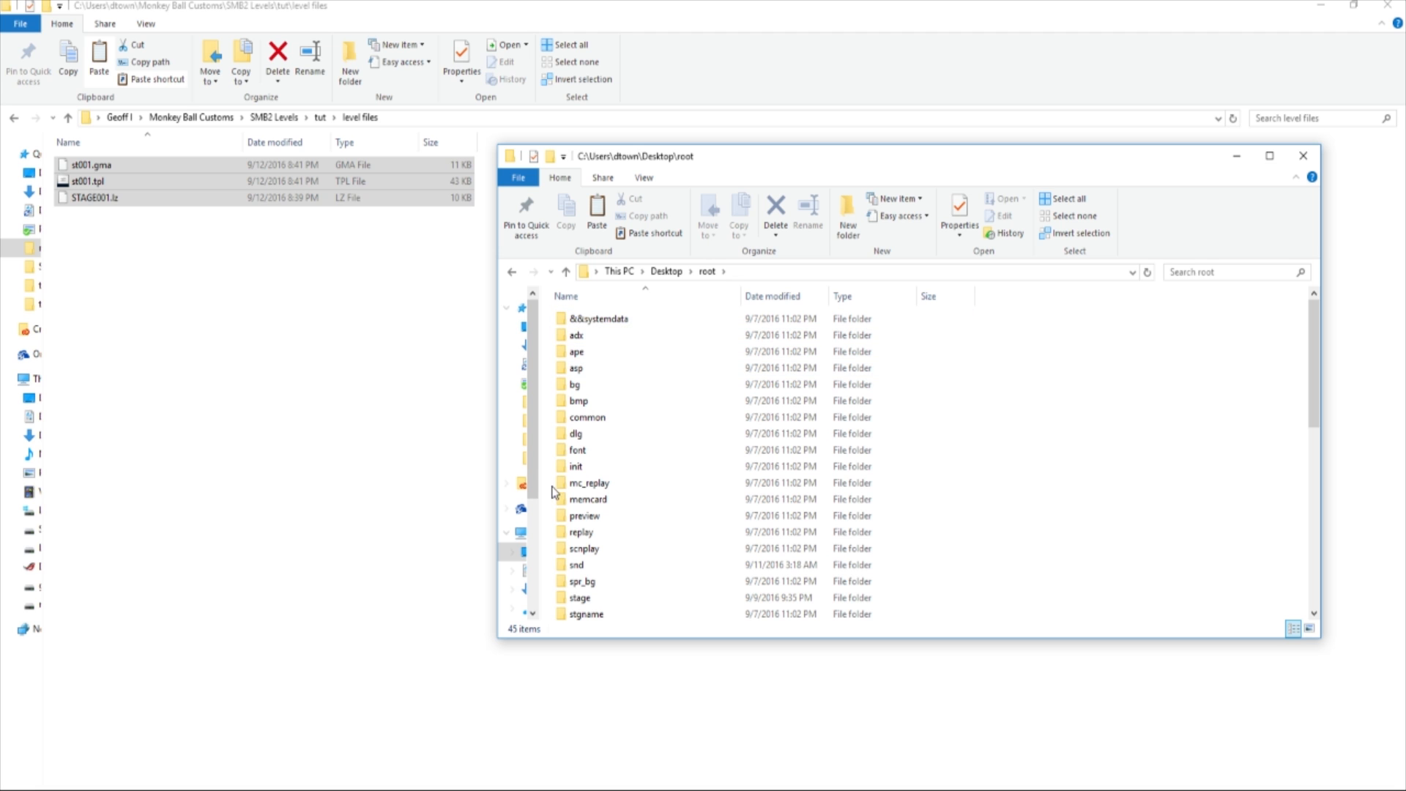
pyautogui.scroll(-1, 690, 451)
pyautogui.scroll(-1, 690, 452)
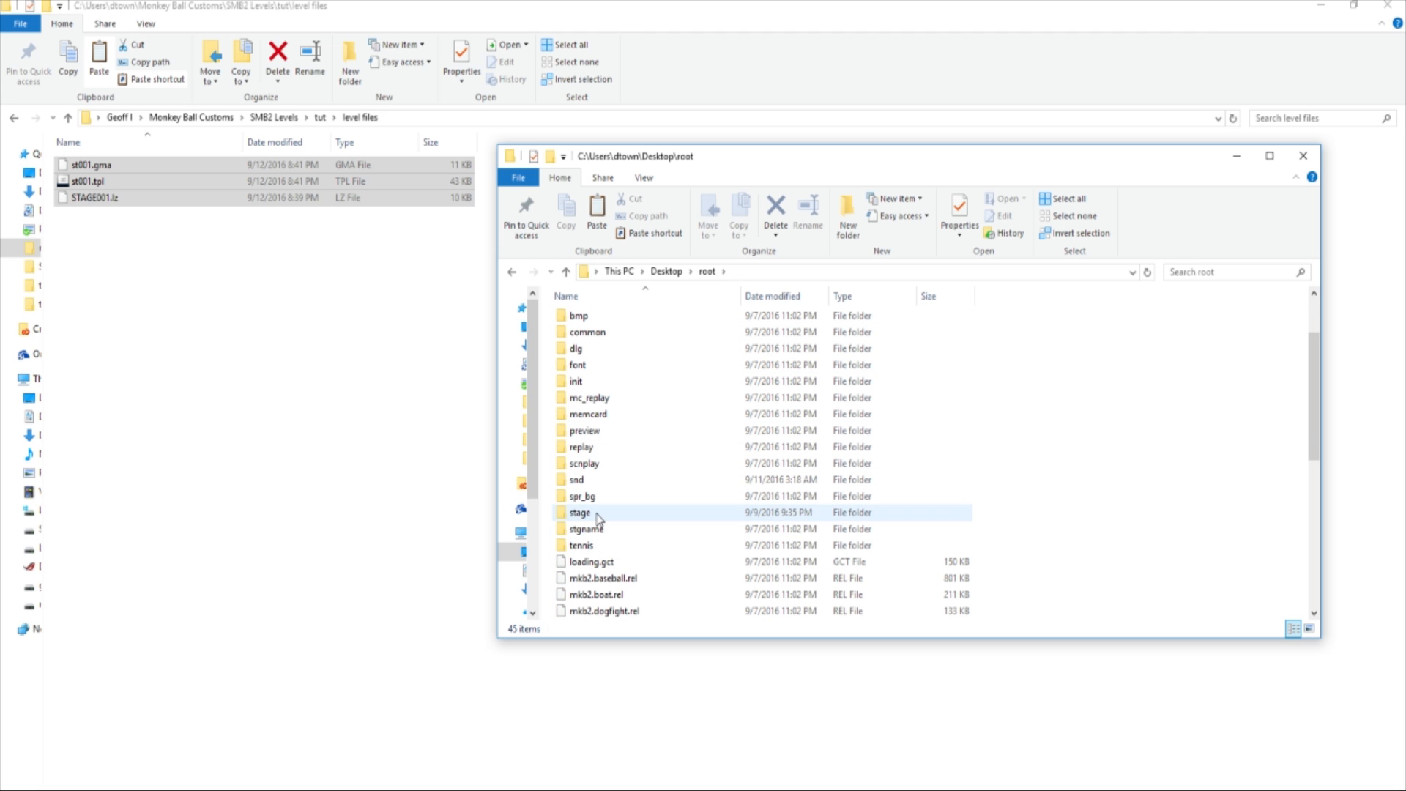
pyautogui.click(1253, 154)
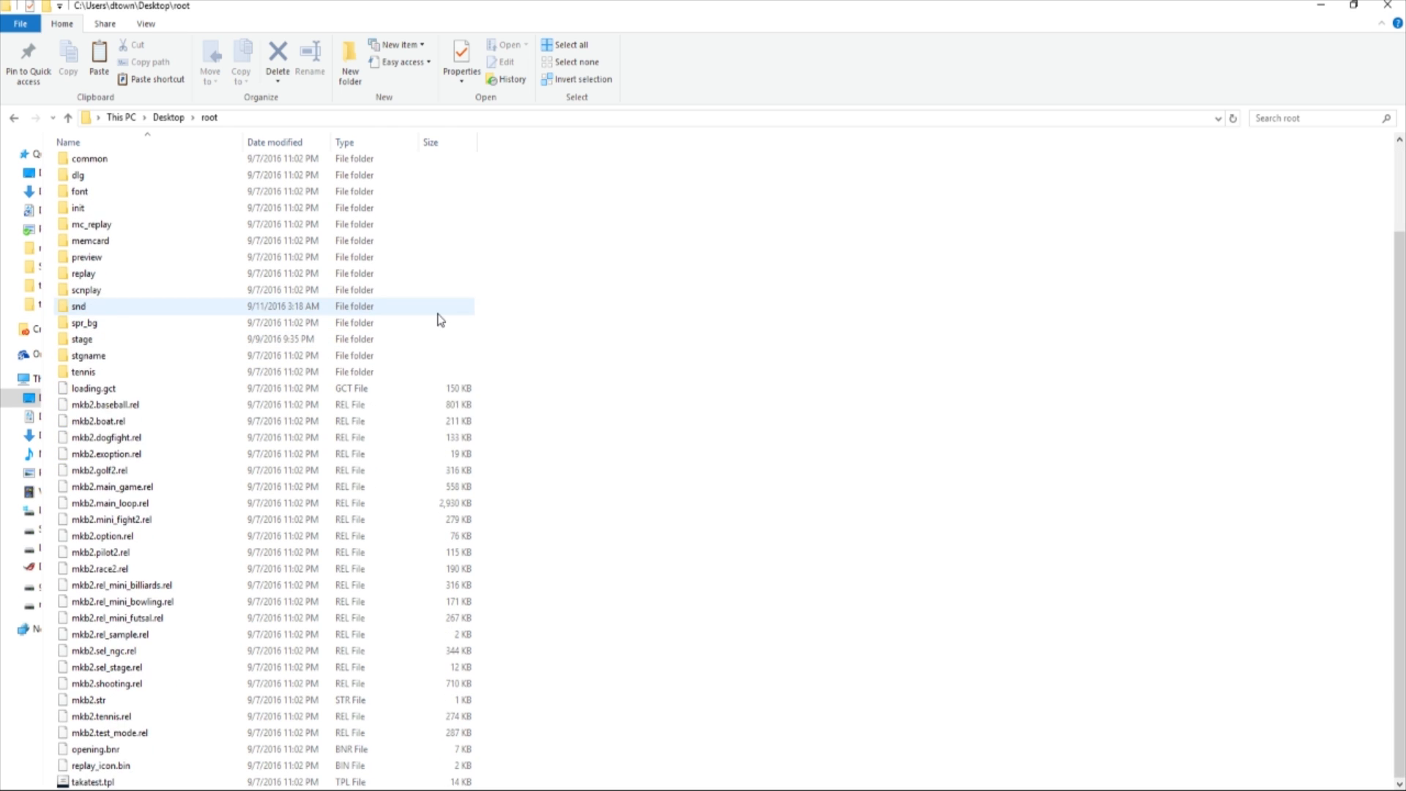
pyautogui.scroll(2, 80, 383)
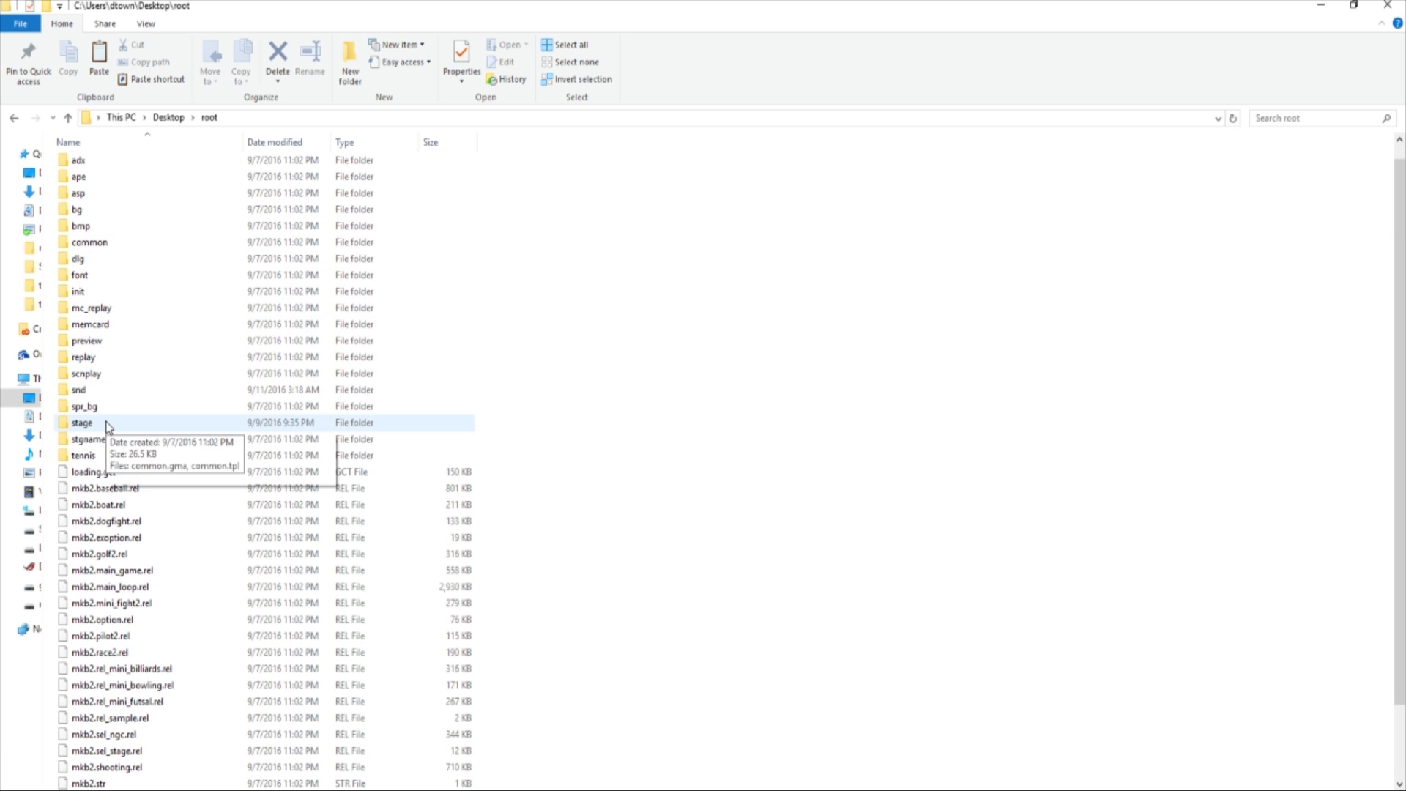
pyautogui.doubleClick(106, 425)
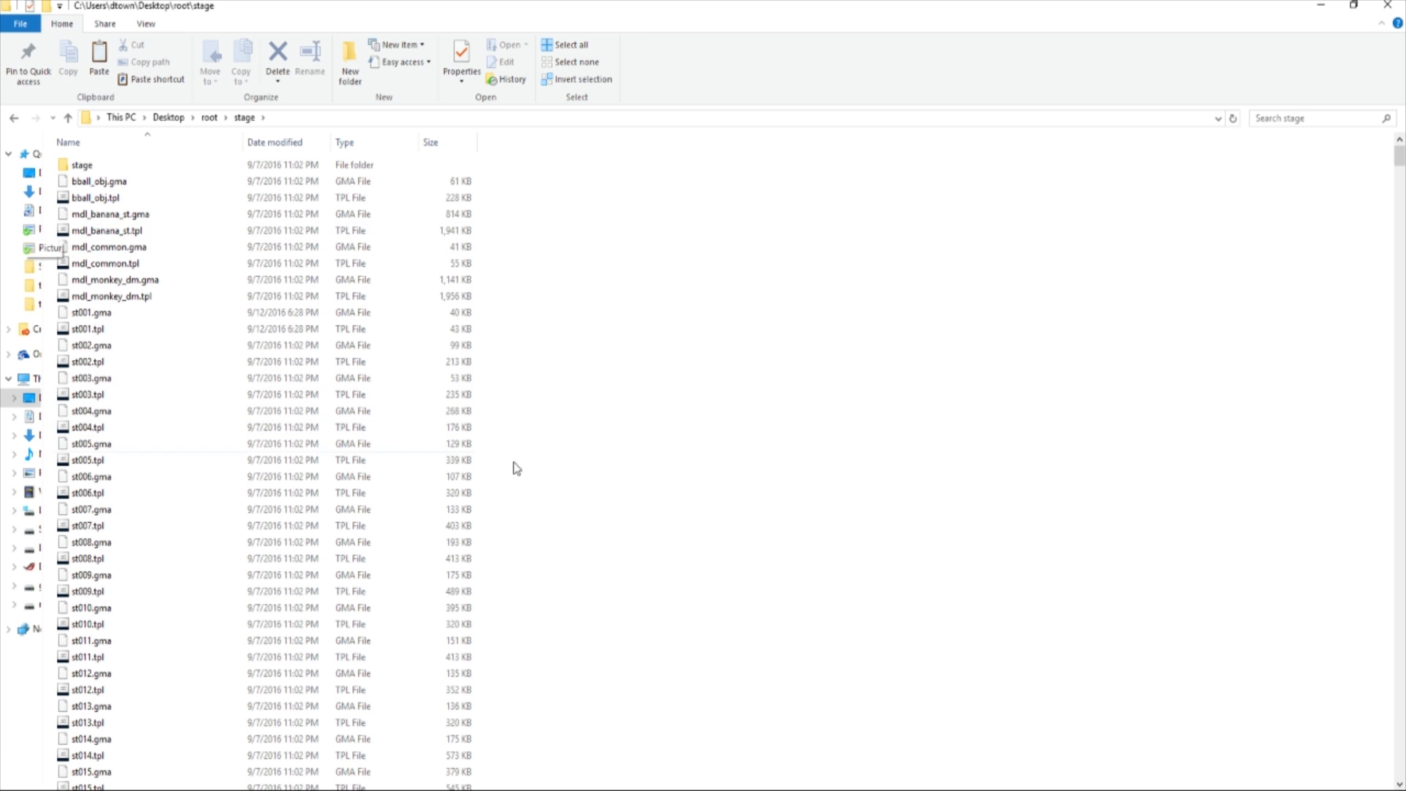
# Step: Paste st001.gma, st001.tpl and STAGE001.lz into the root's stage folder, replacing the existing files
pyautogui.scroll(-12, 586, 308)
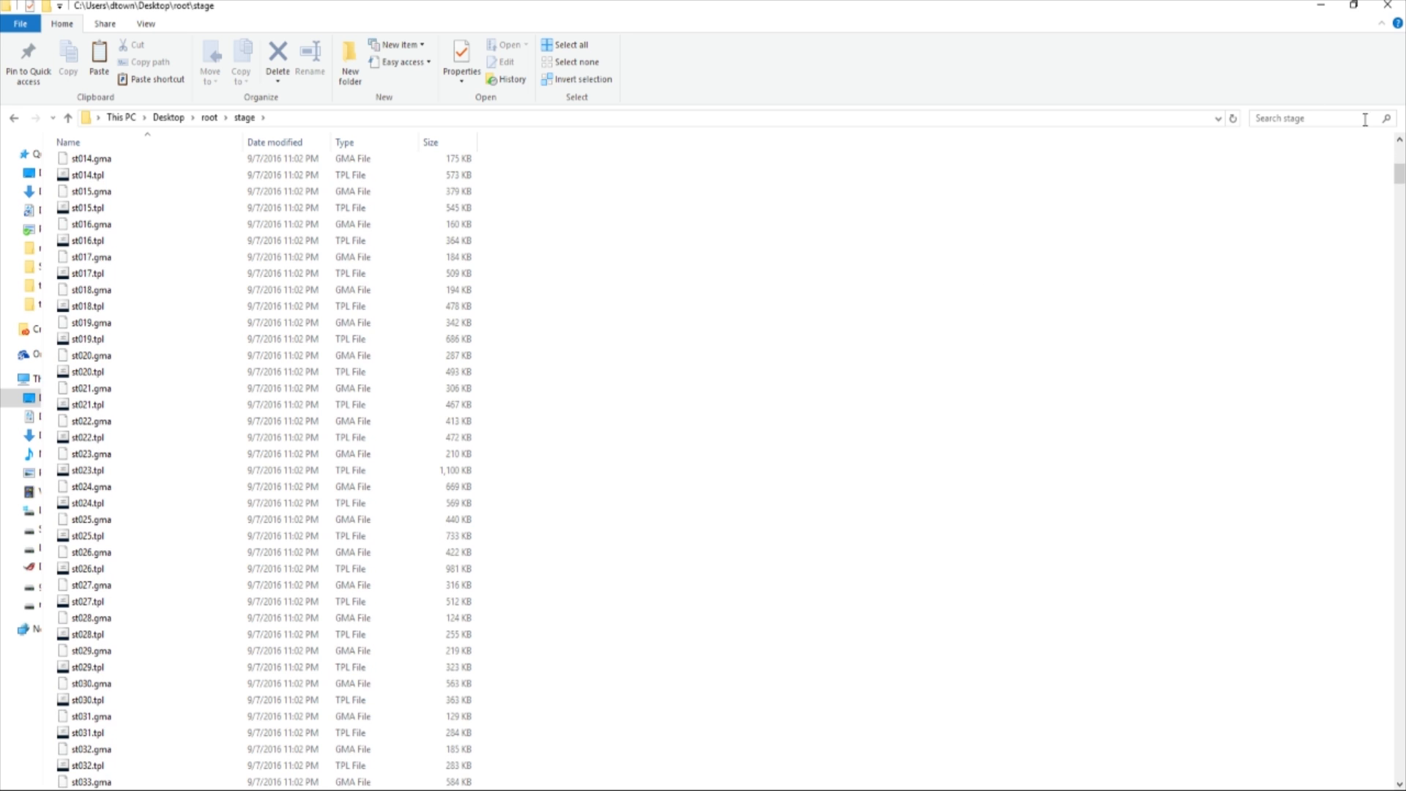
pyautogui.moveTo(1398, 181)
pyautogui.mouseDown()
pyautogui.moveTo(1399, 714)
pyautogui.moveTo(1398, 176)
pyautogui.moveTo(1398, 320)
pyautogui.moveTo(1378, 321)
pyautogui.moveTo(1397, 154)
pyautogui.mouseUp()
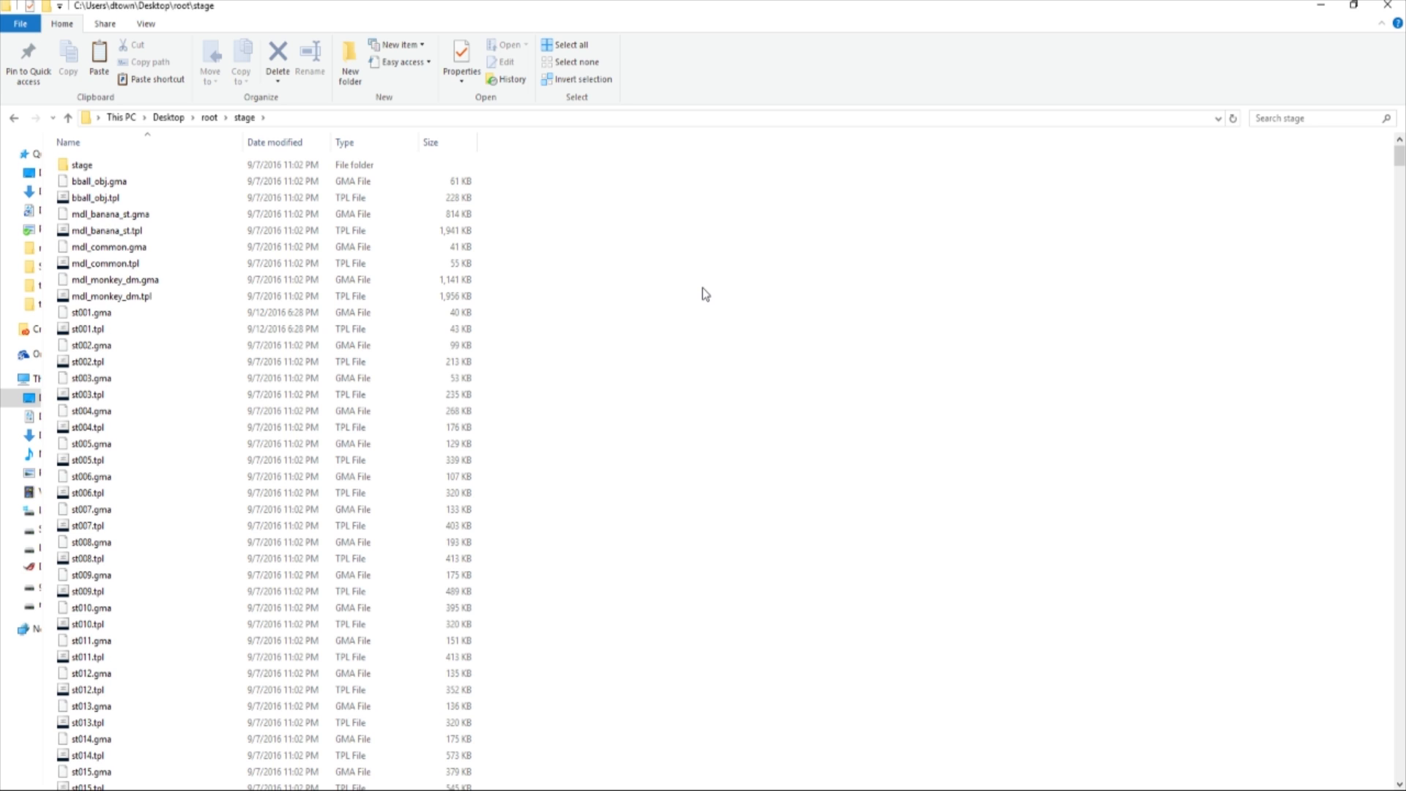
pyautogui.hotkey('ctrl', 'v')
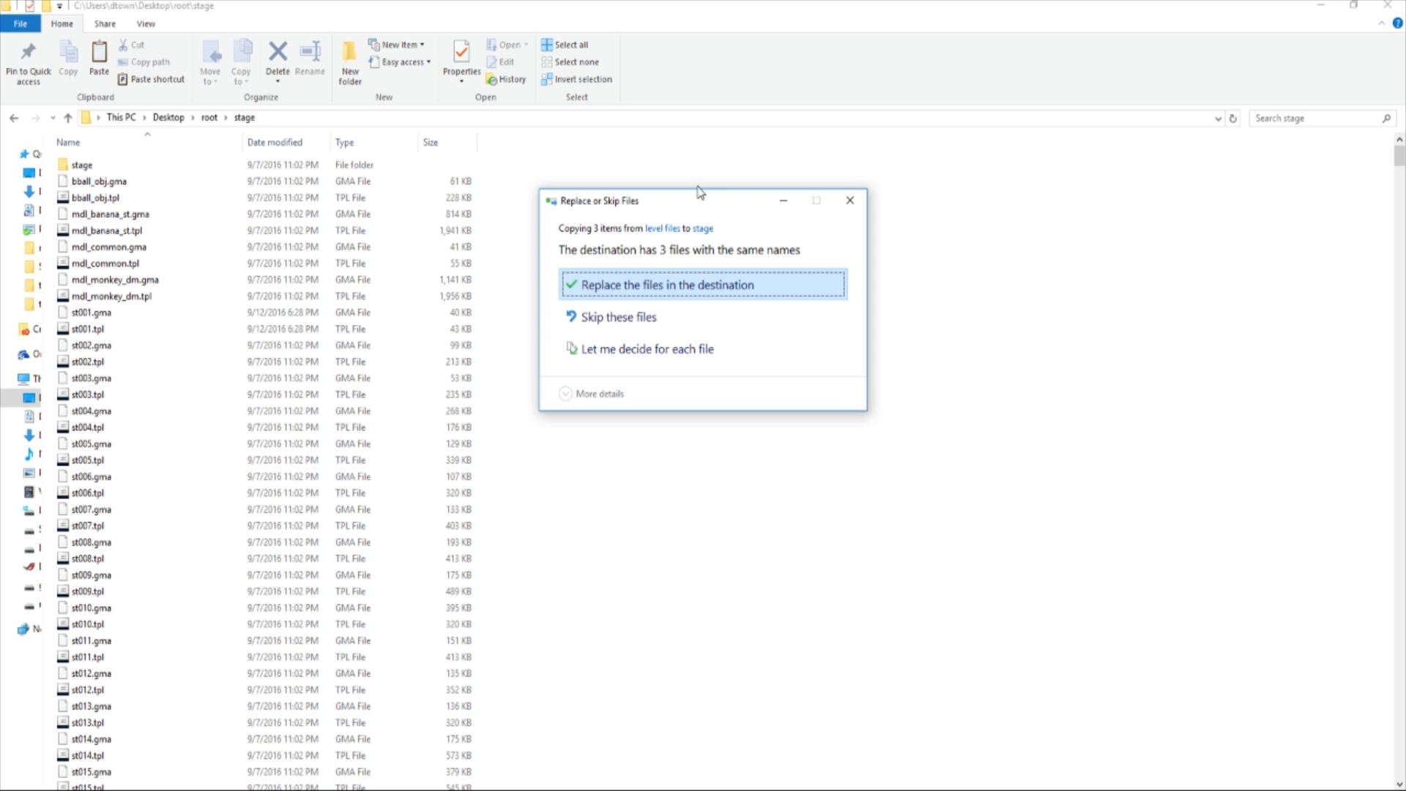
pyautogui.click(712, 288)
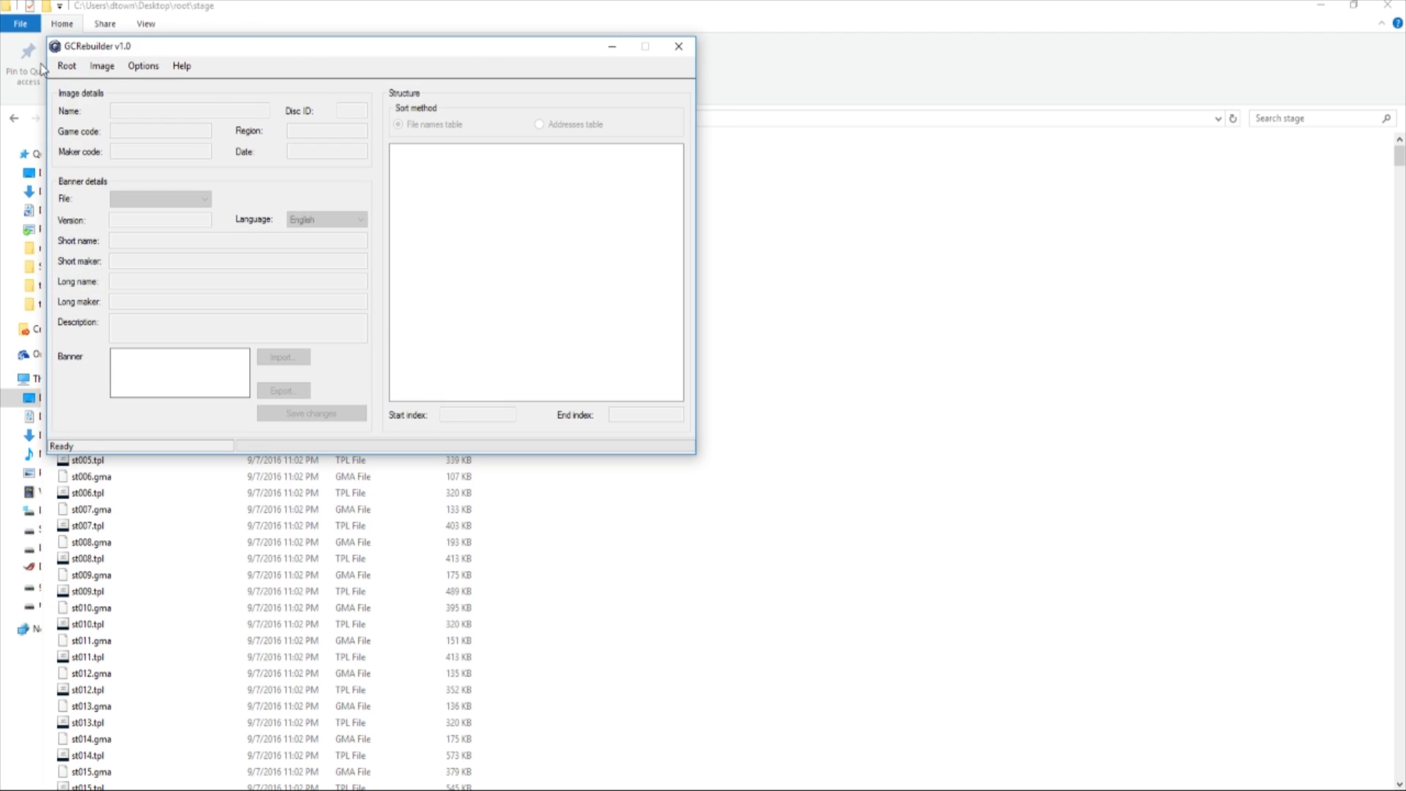
# Step: Open the extracted Super Monkey Ball 2 root folder in GCRebuilder
pyautogui.click(66, 70)
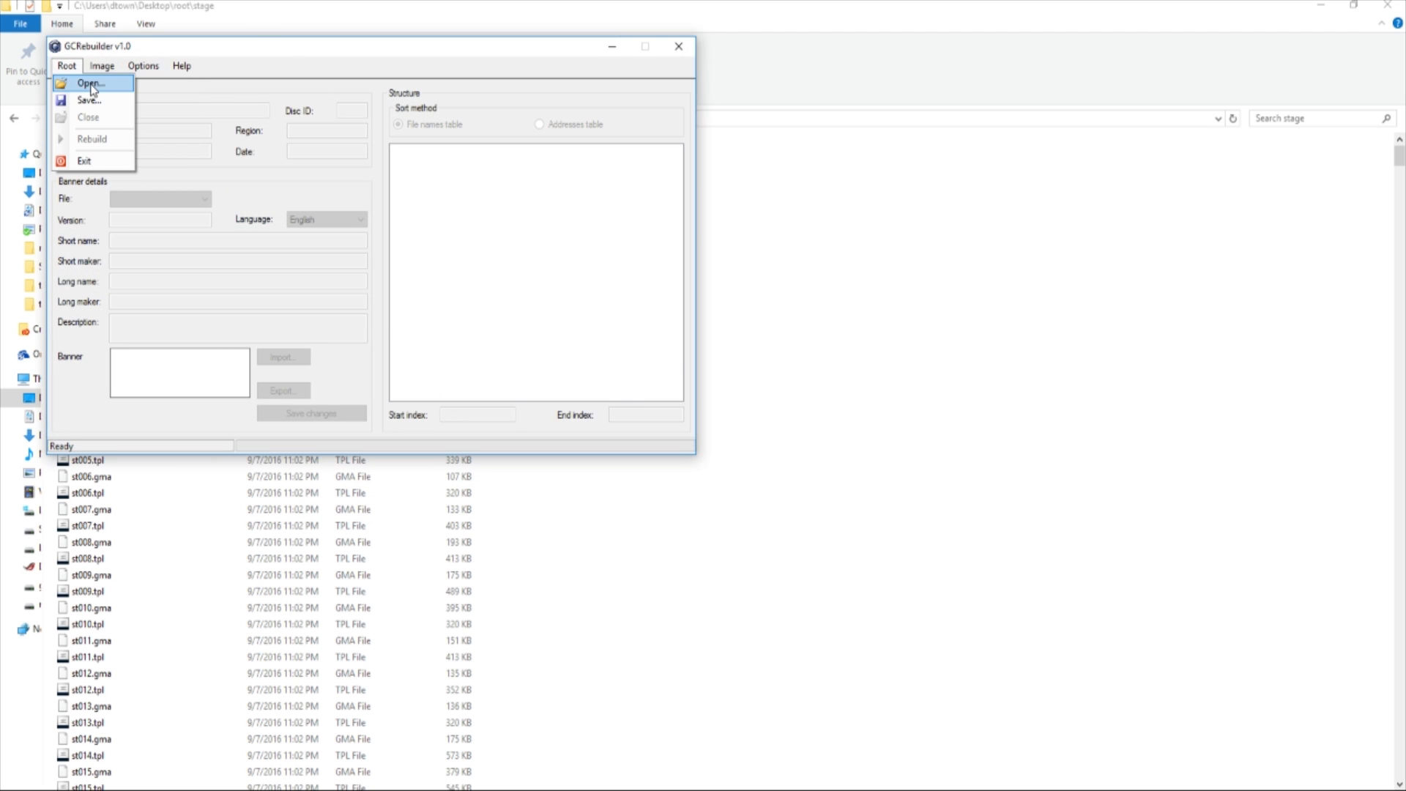
pyautogui.click(87, 83)
pyautogui.doubleClick(663, 523)
pyautogui.click(731, 556)
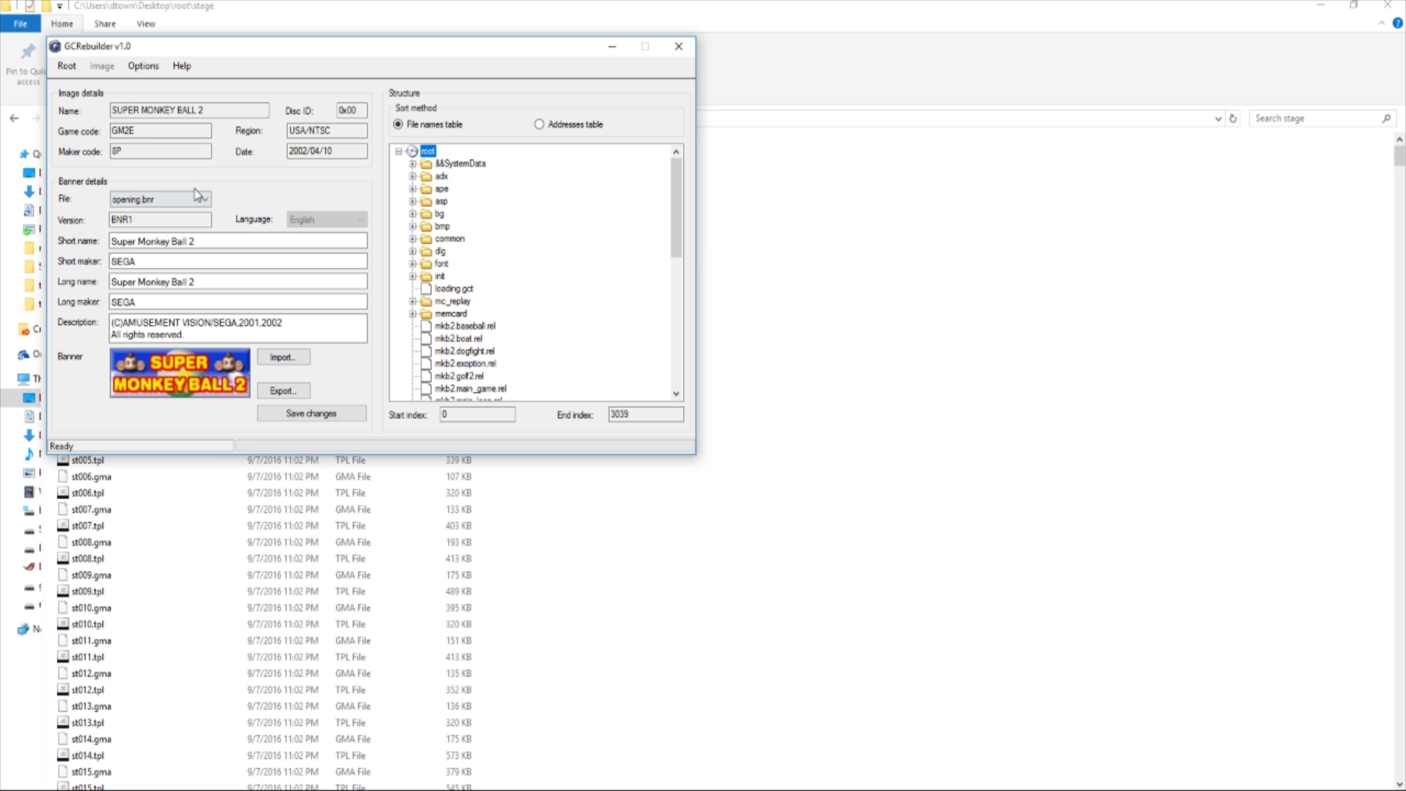
# Step: Set the rebuilt image's save target to Super Monkey Ball 2 (USA).iso in the SMB2 Levels folder, allowing the existing file to be replaced
pyautogui.click(67, 65)
pyautogui.click(87, 100)
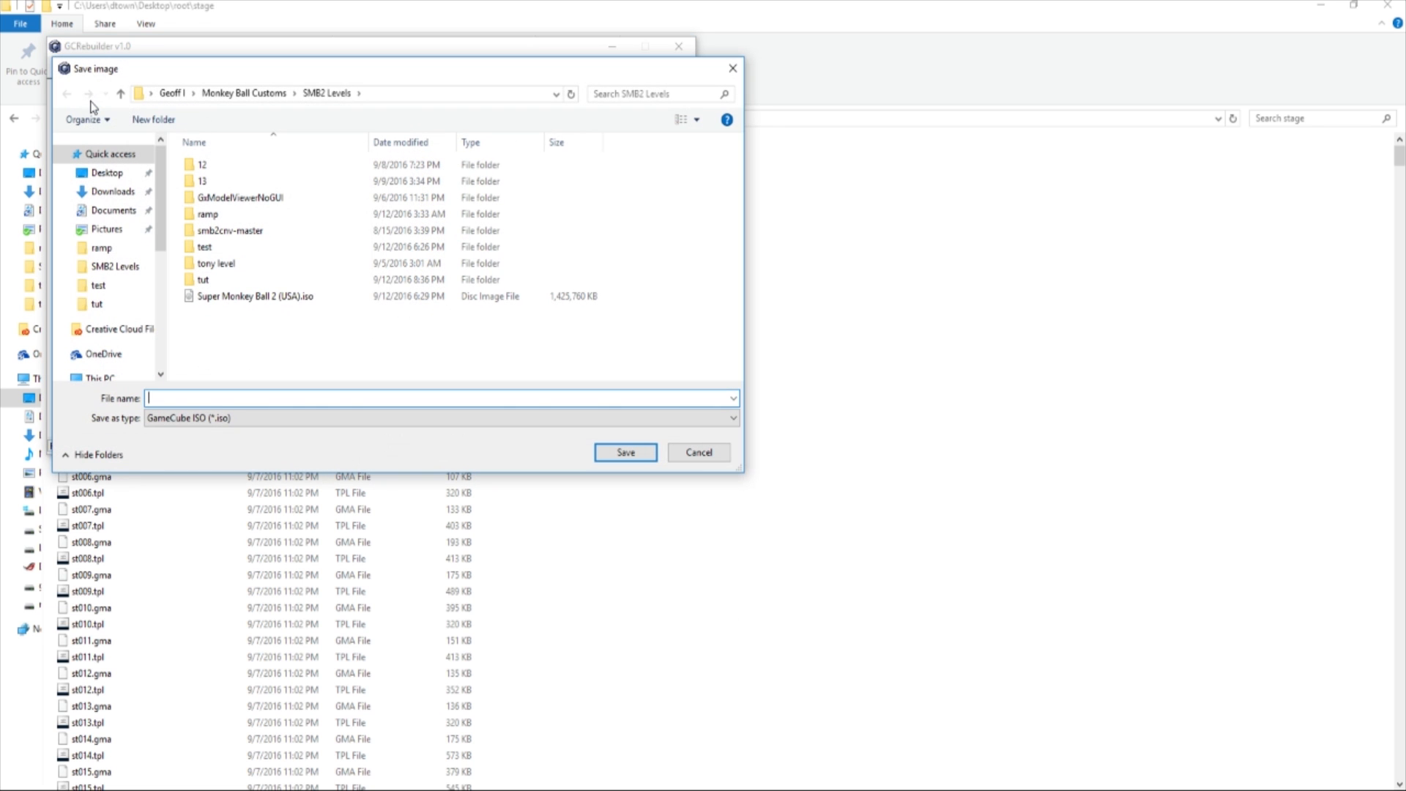
pyautogui.click(265, 300)
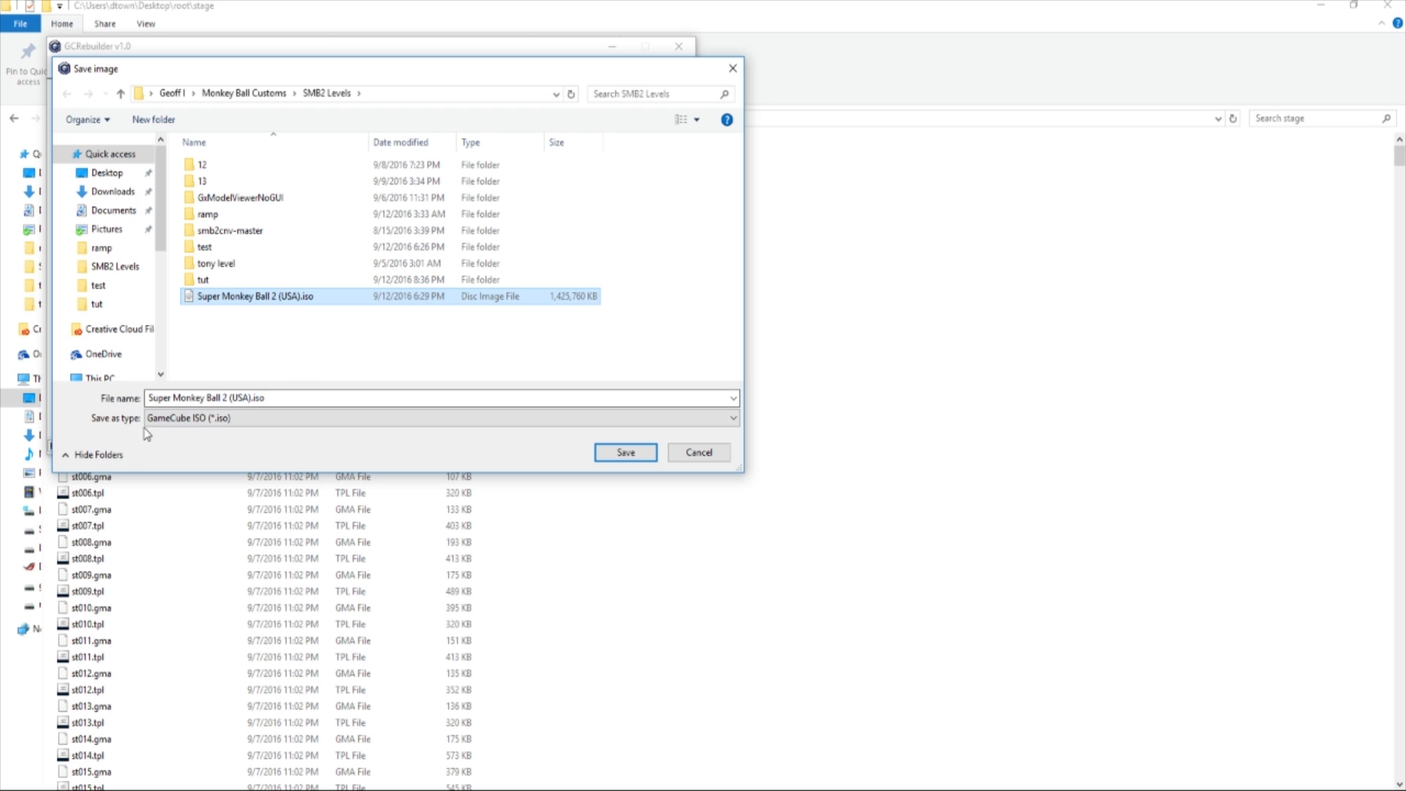
pyautogui.click(631, 456)
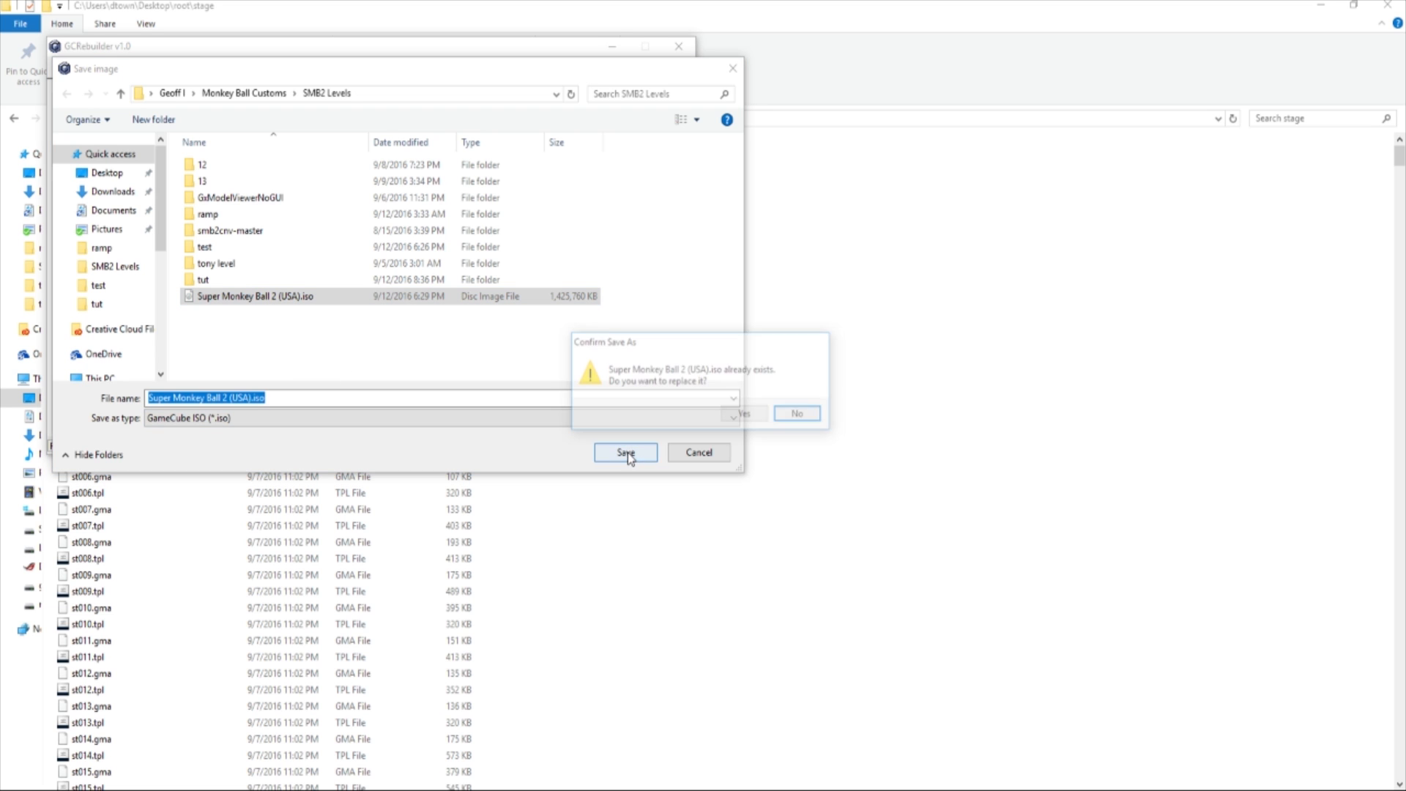
pyautogui.click(747, 412)
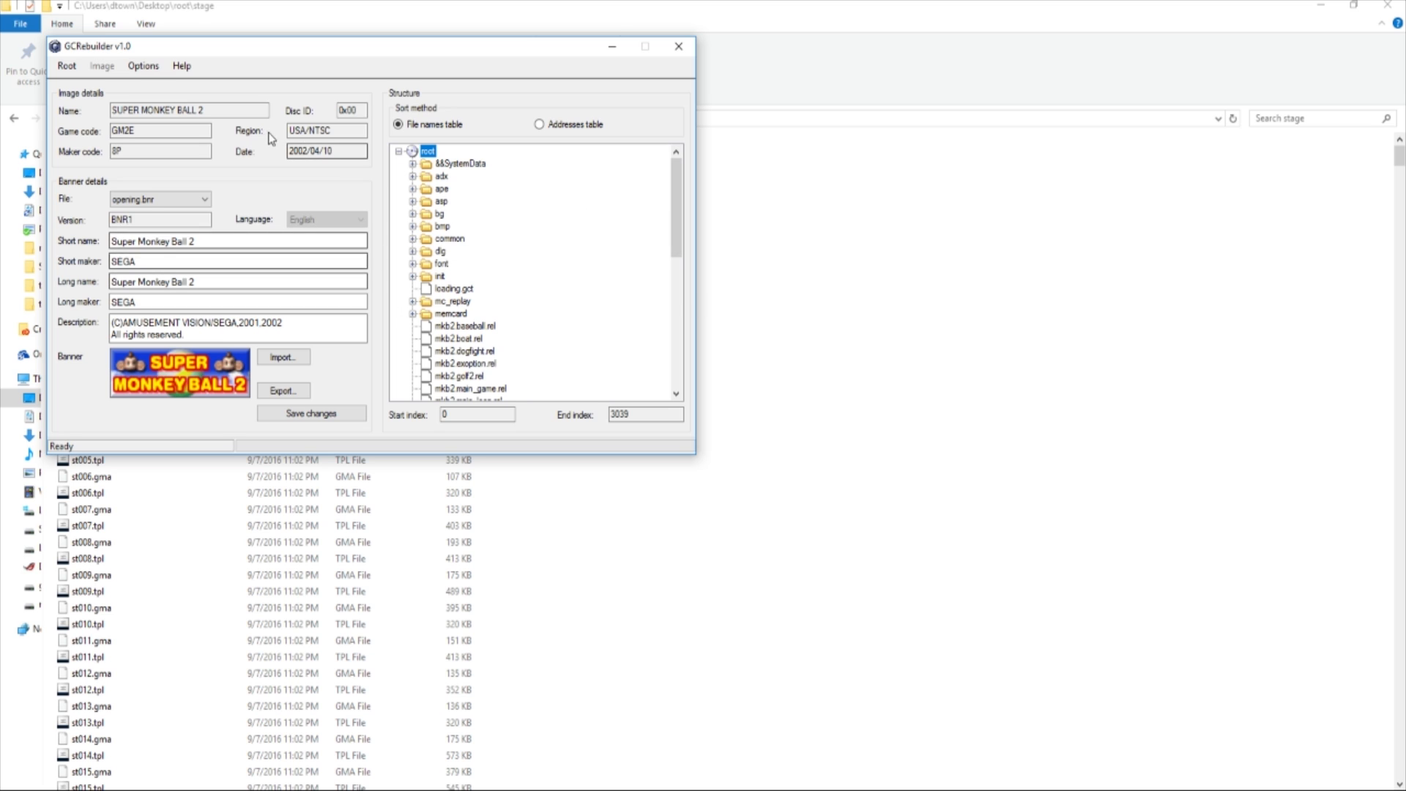
# Step: Rebuild the disc image from the loaded root and dismiss the completion message
pyautogui.click(66, 66)
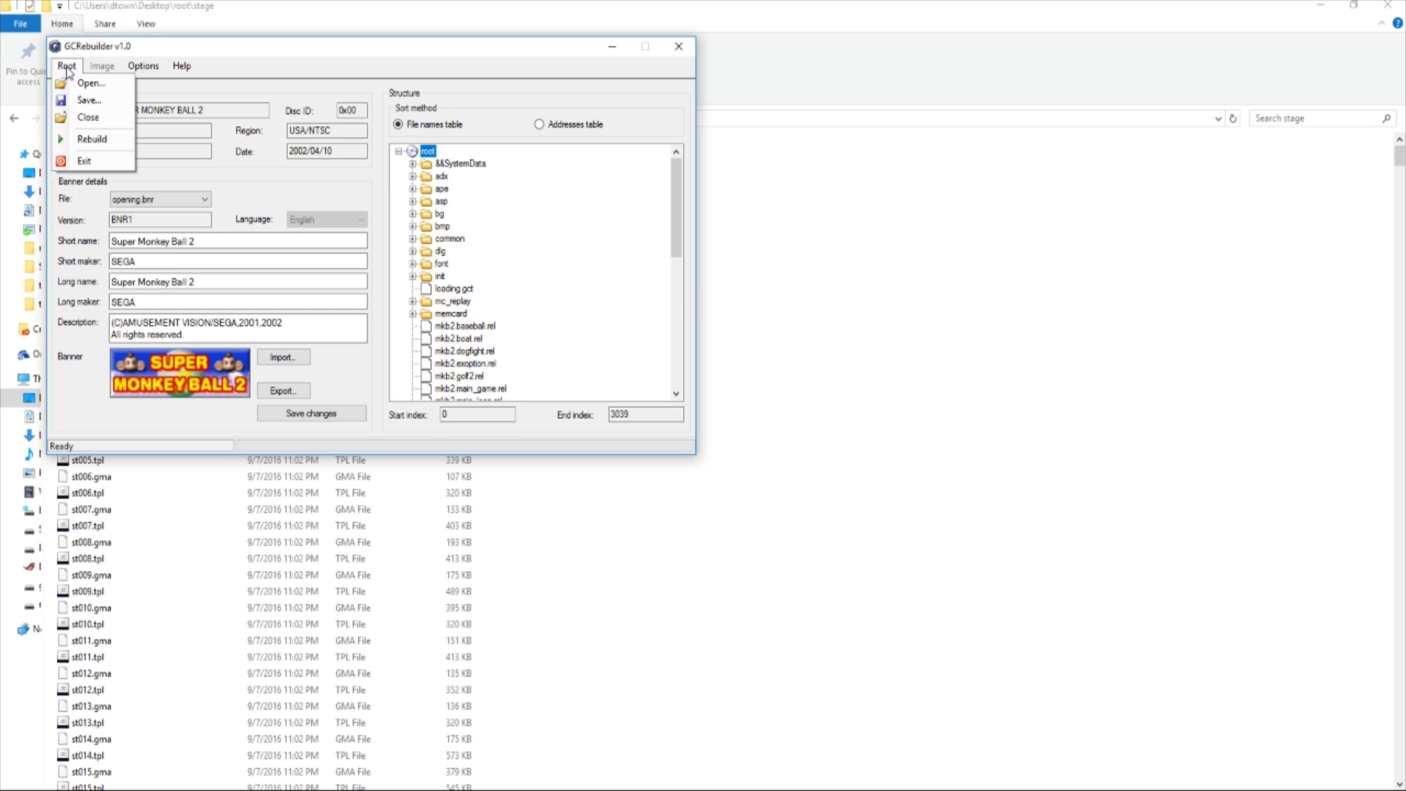
pyautogui.click(93, 139)
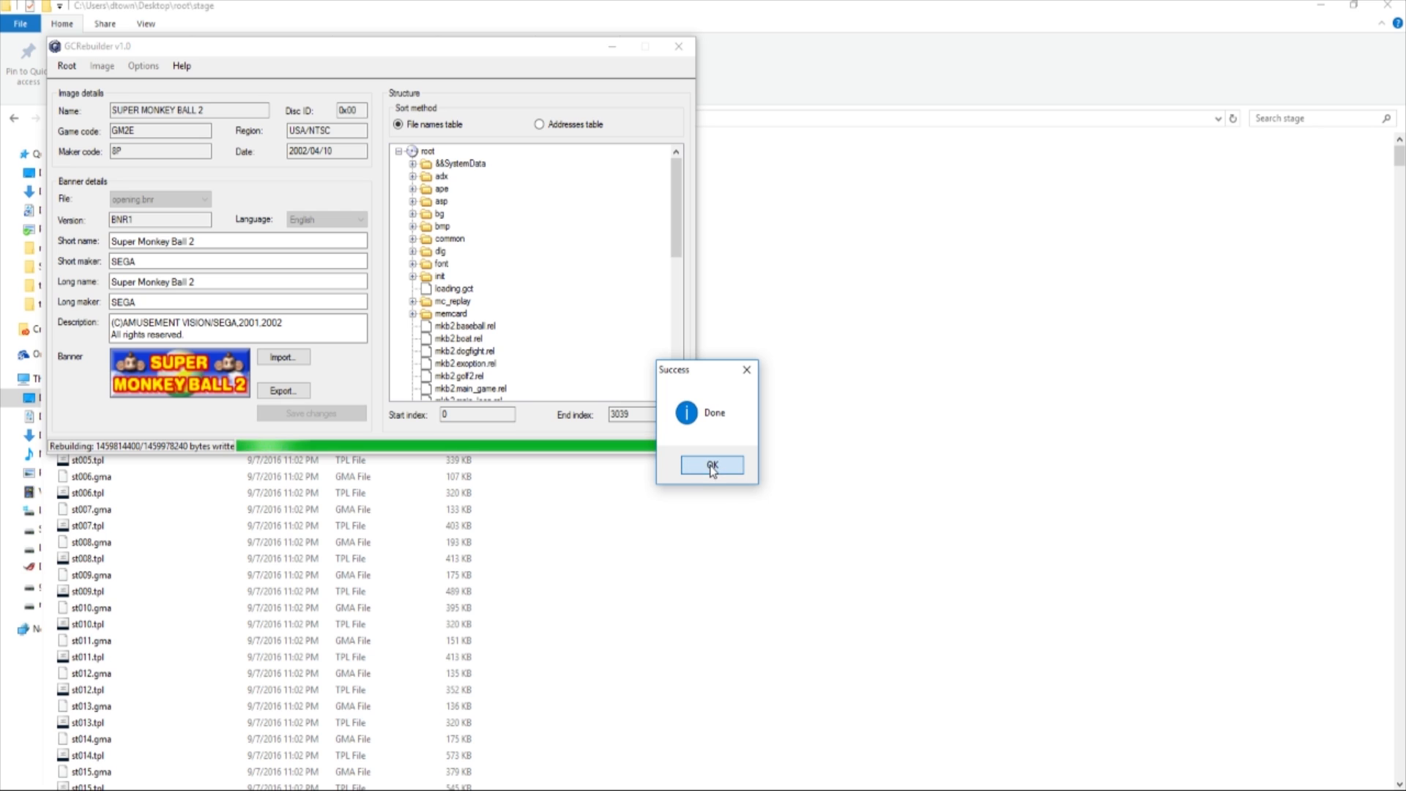
pyautogui.click(712, 465)
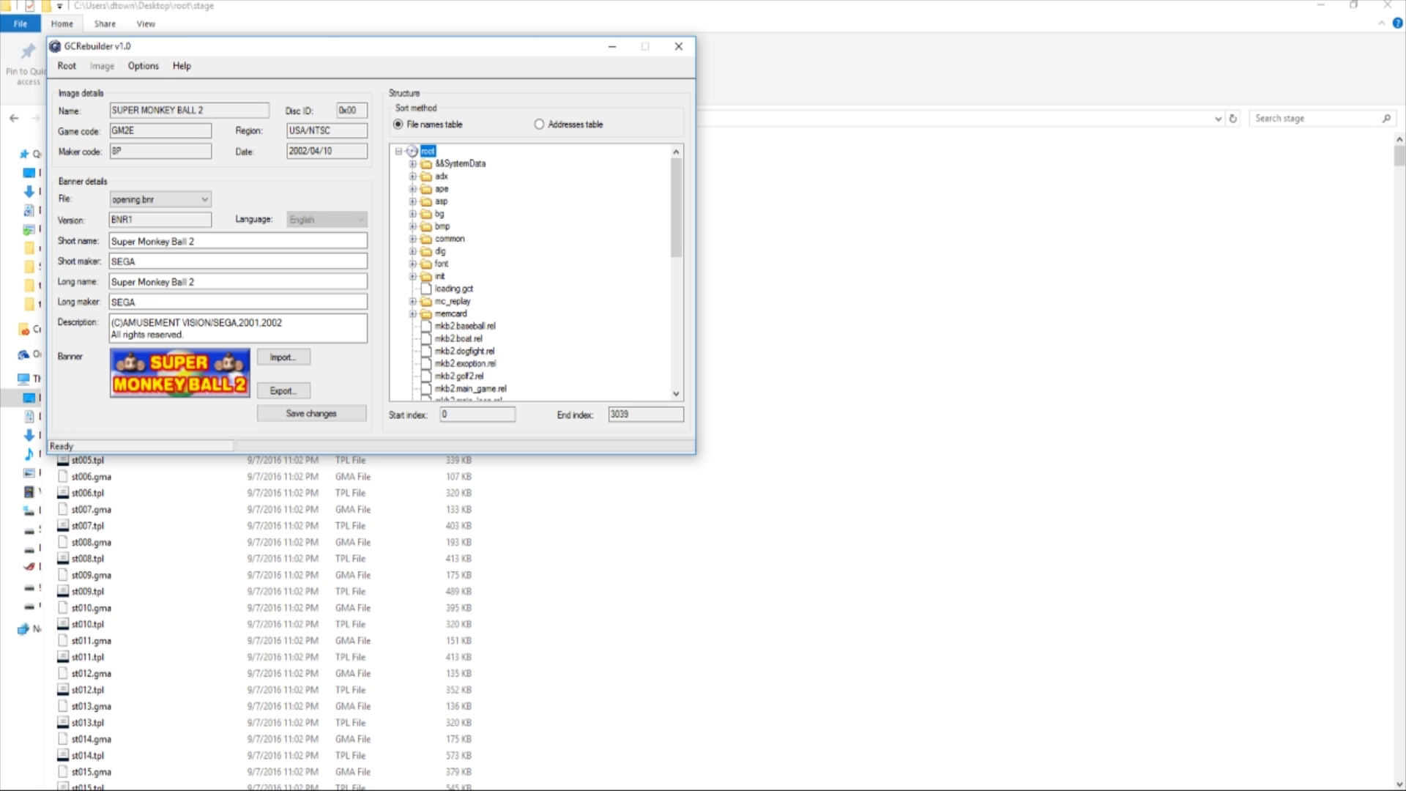
# Step: Switch to Dolphin, view the folder containing the highlighted Super Monkey Ball 2 entry, and close the folder window
pyautogui.moveTo(556, 790)
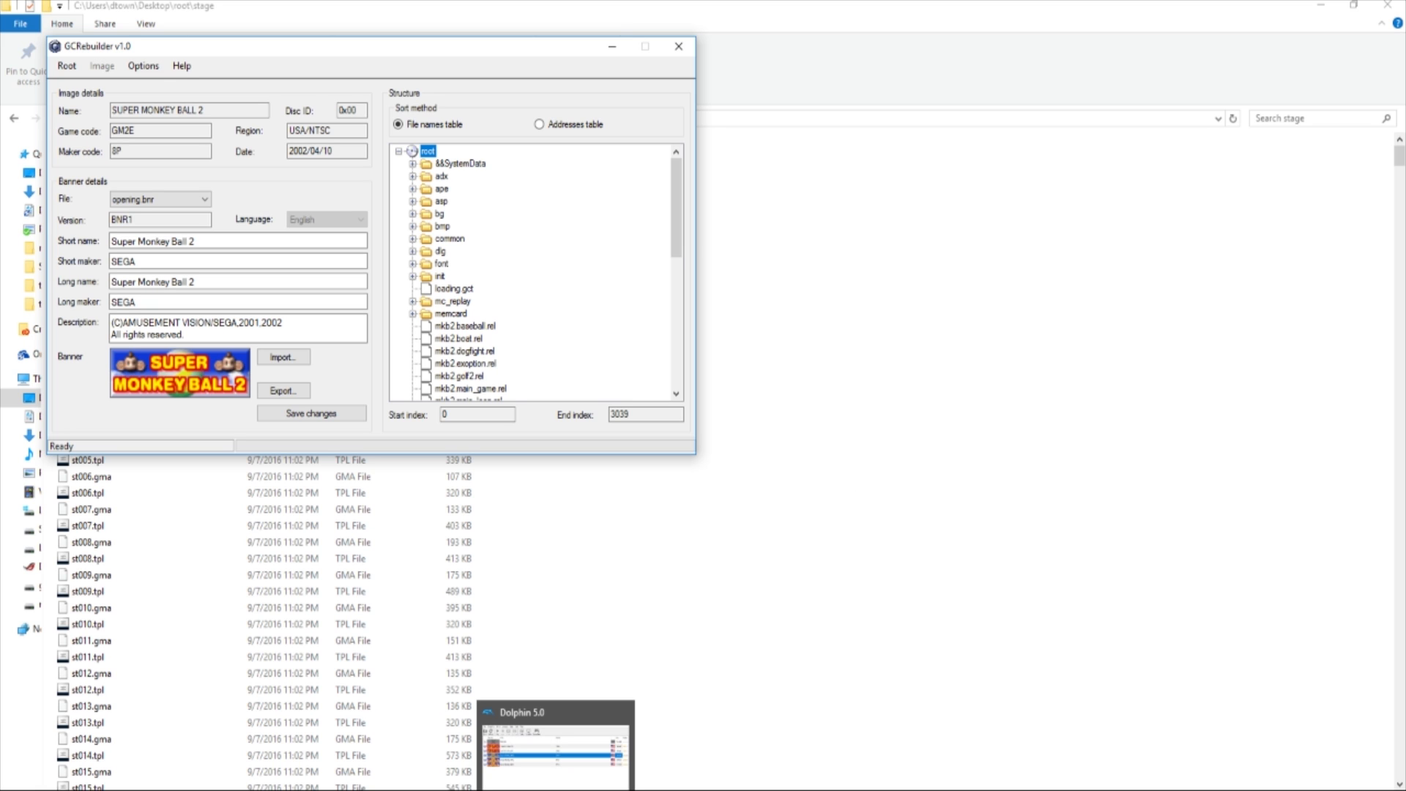
pyautogui.click(554, 750)
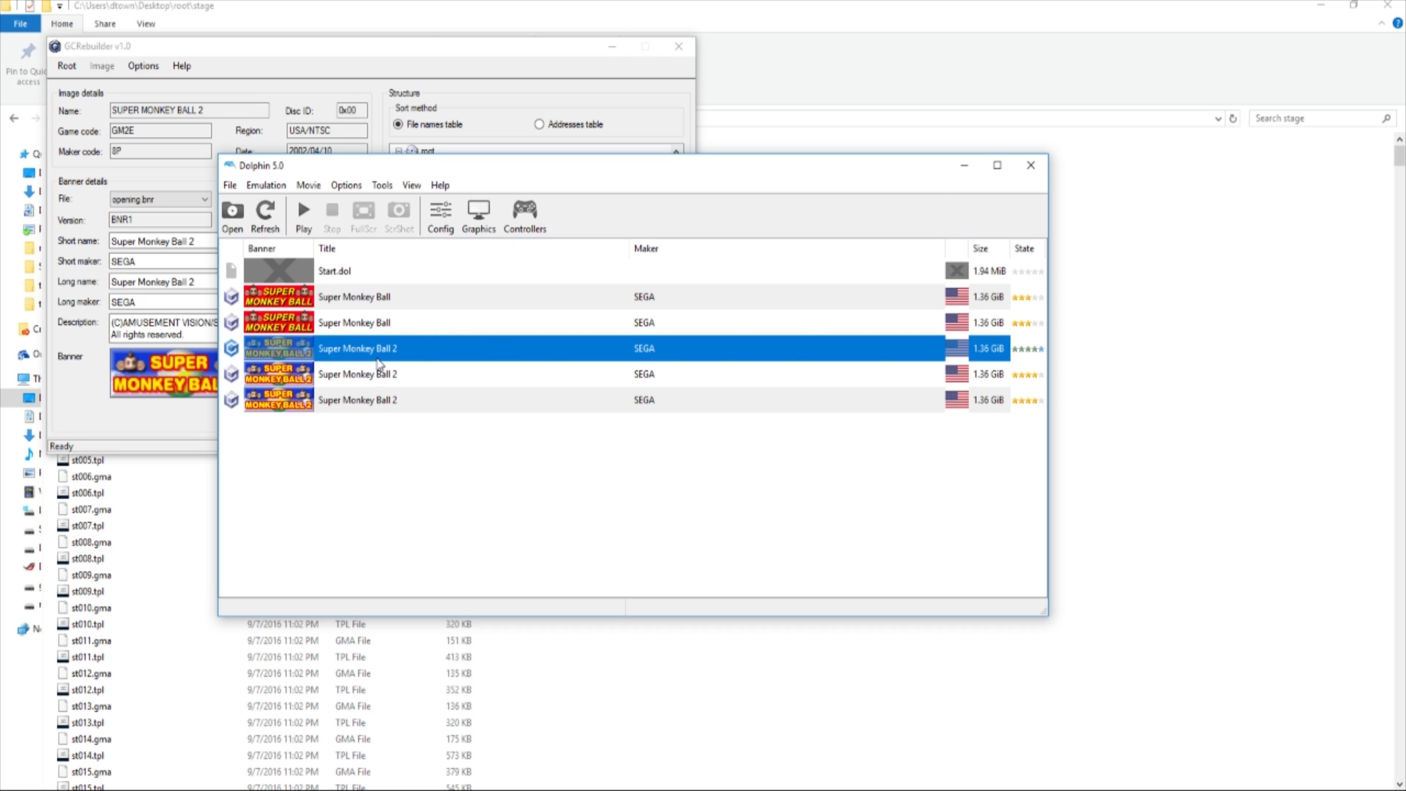
pyautogui.rightClick(396, 350)
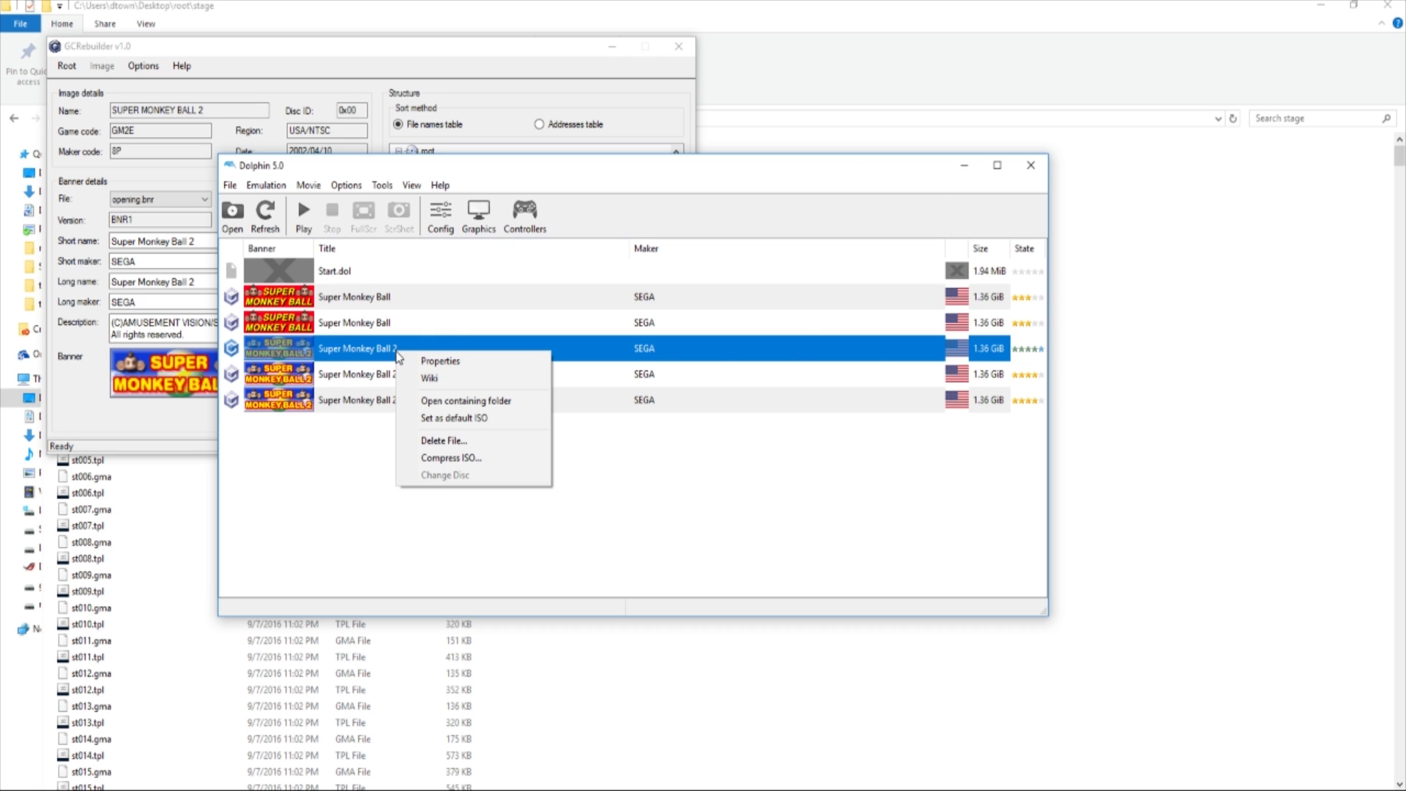
pyautogui.click(462, 400)
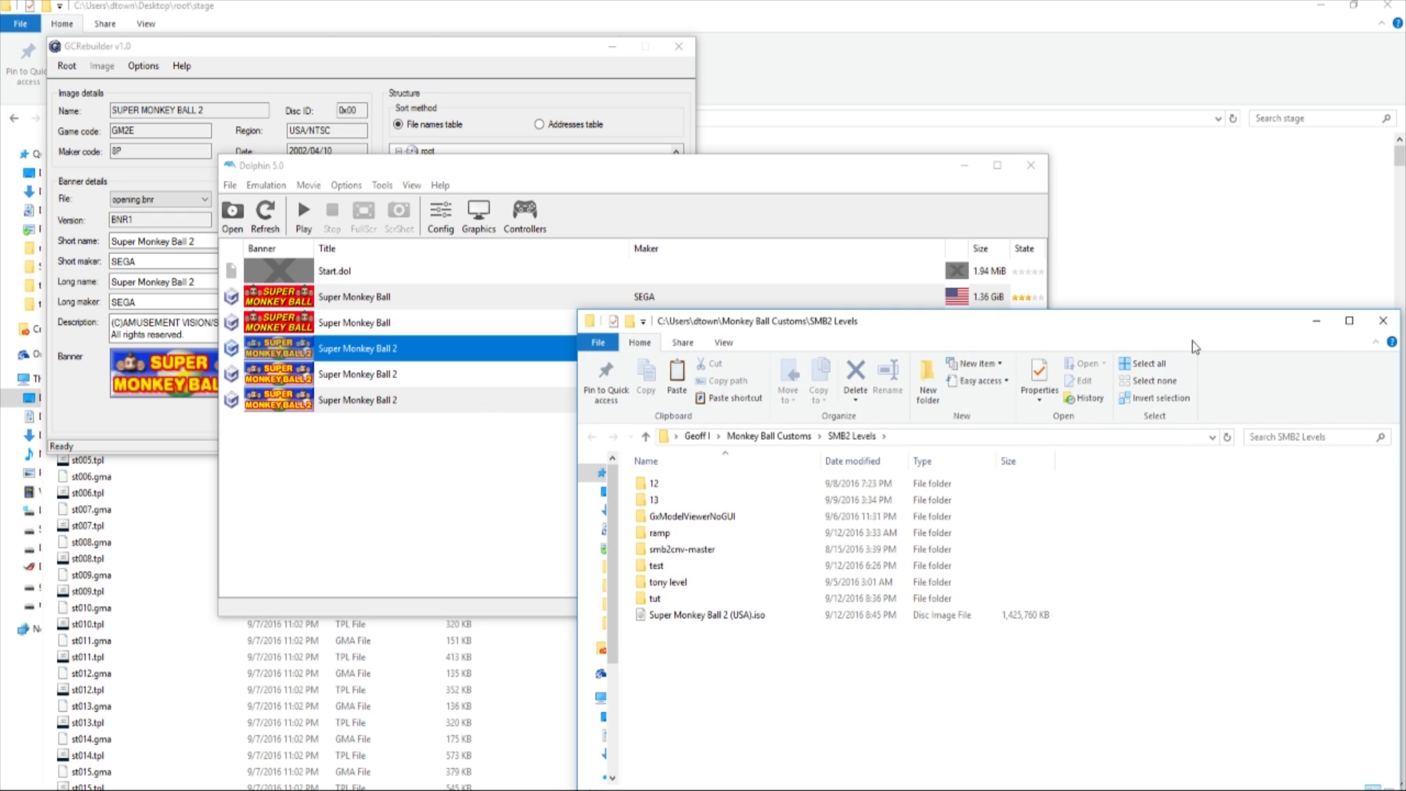
pyautogui.moveTo(1237, 322); pyautogui.dragTo(1105, 307)
pyautogui.click(1252, 306)
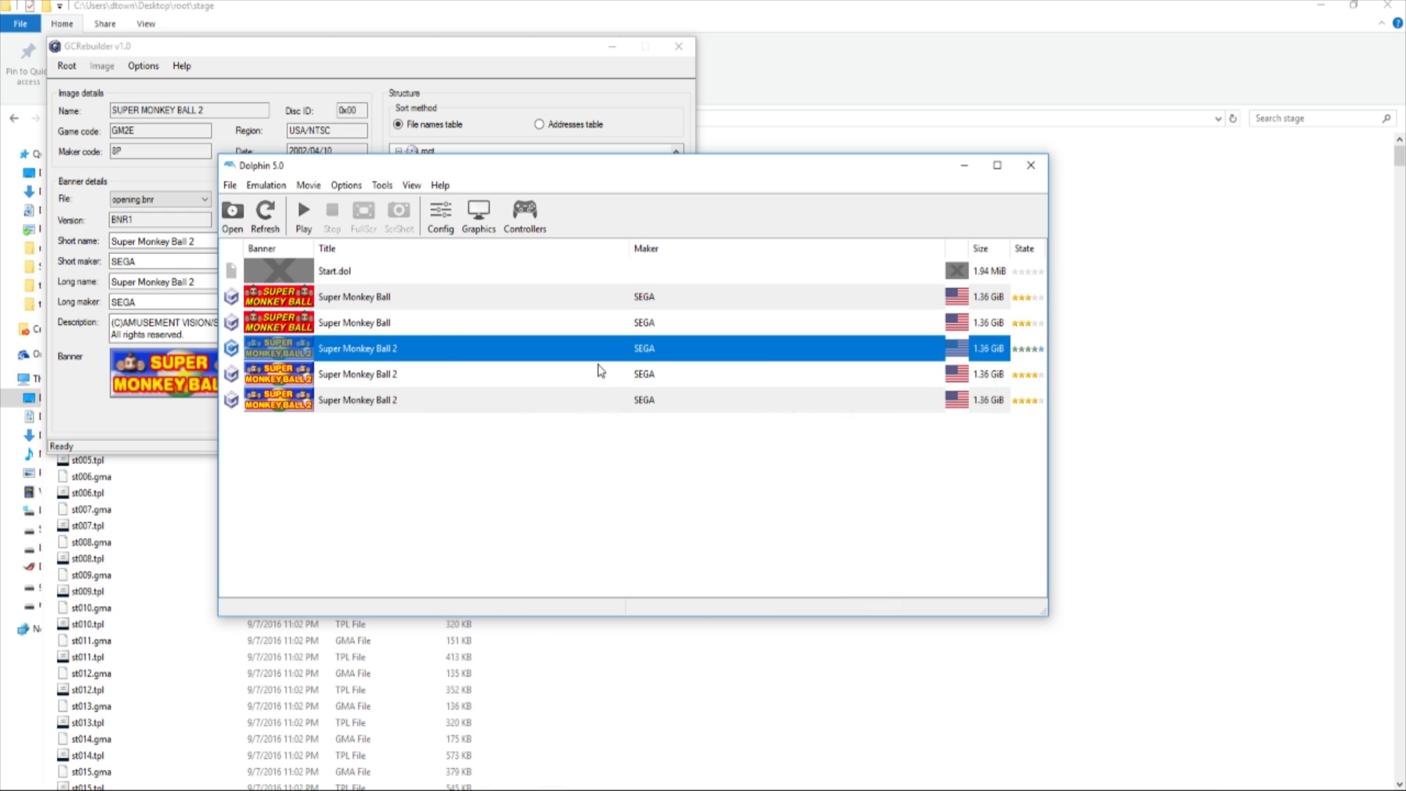
# Step: Launch the highlighted Super Monkey Ball 2 entry and start Stage 1 through the game's Stage Select mode
pyautogui.doubleClick(368, 353)
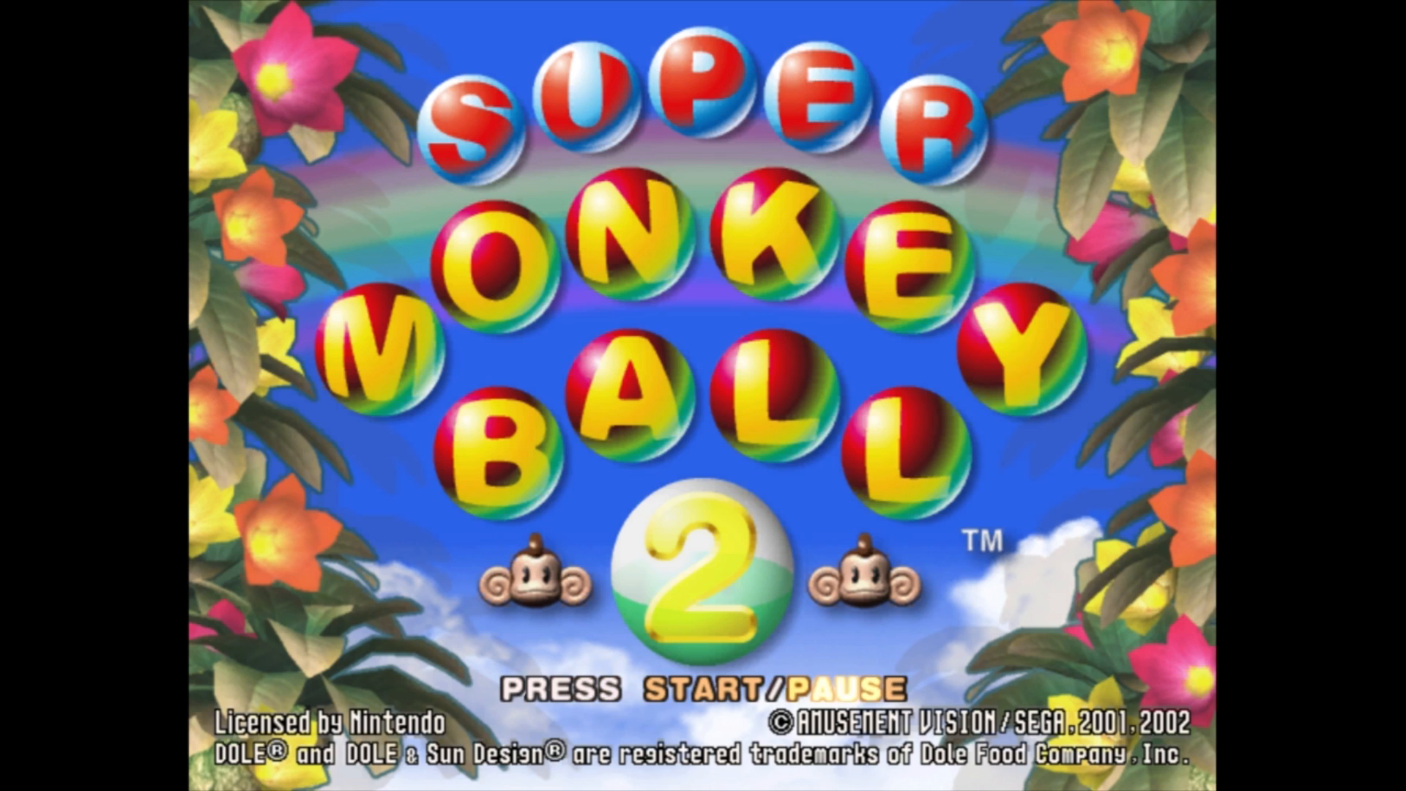
pyautogui.press('Return')
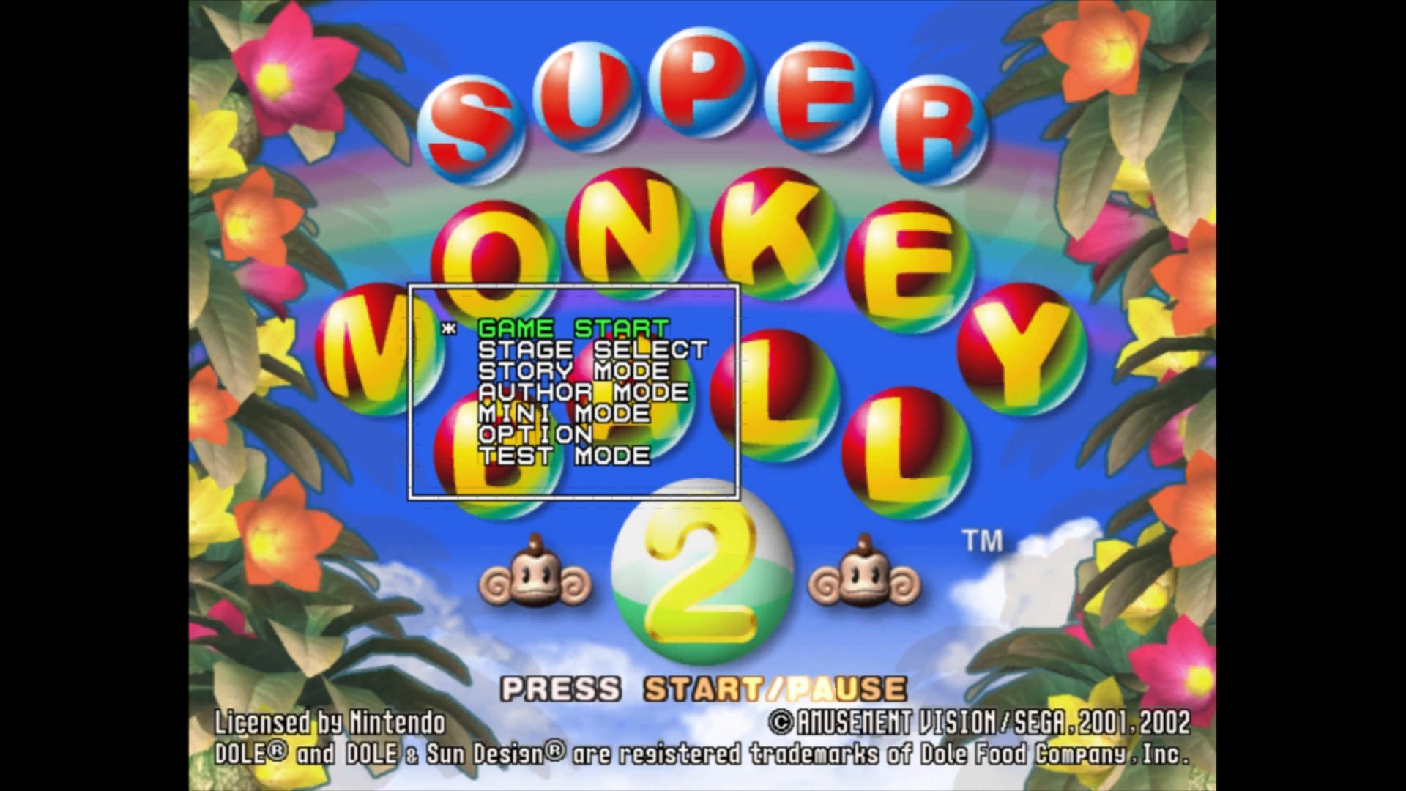
pyautogui.press('Down')
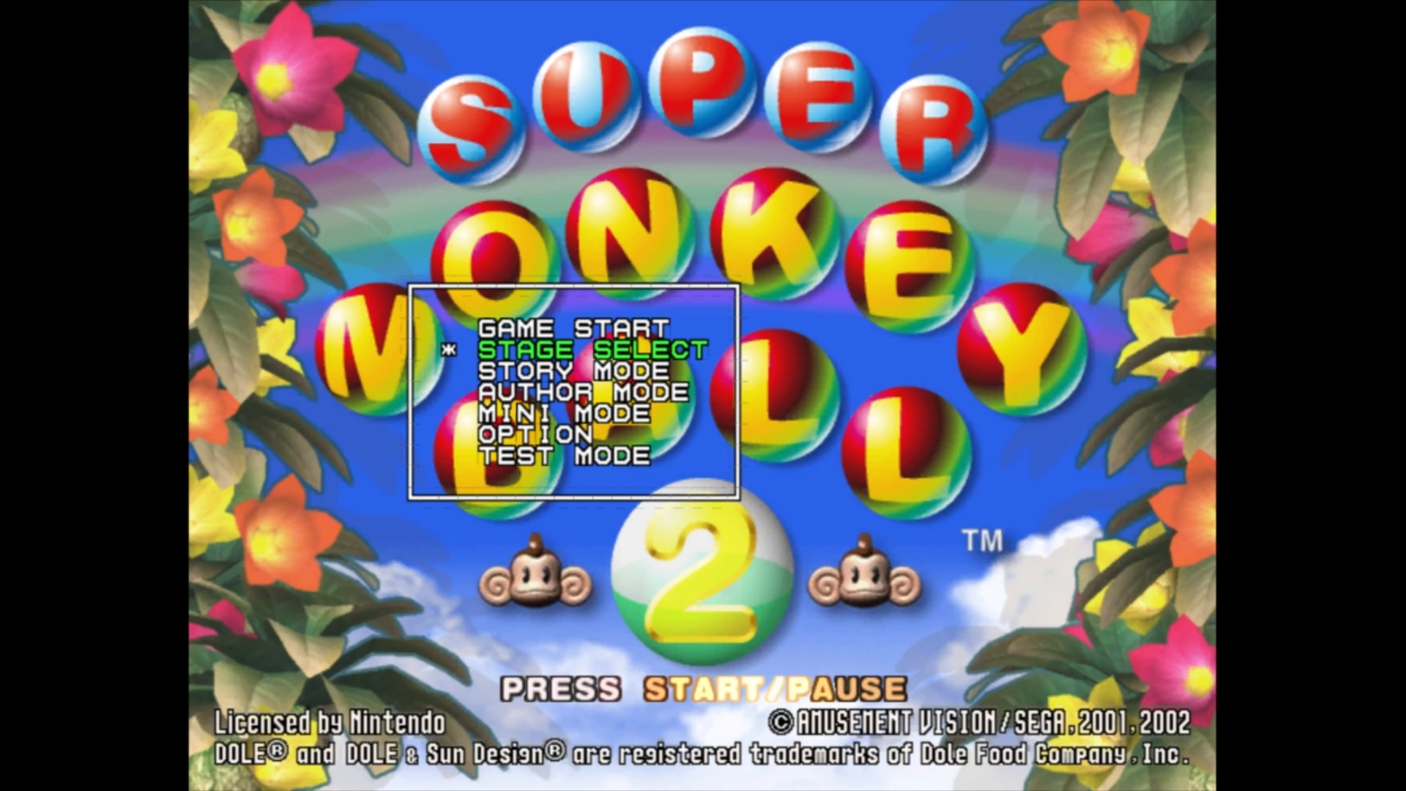
pyautogui.press('Return')
pyautogui.press('Return')
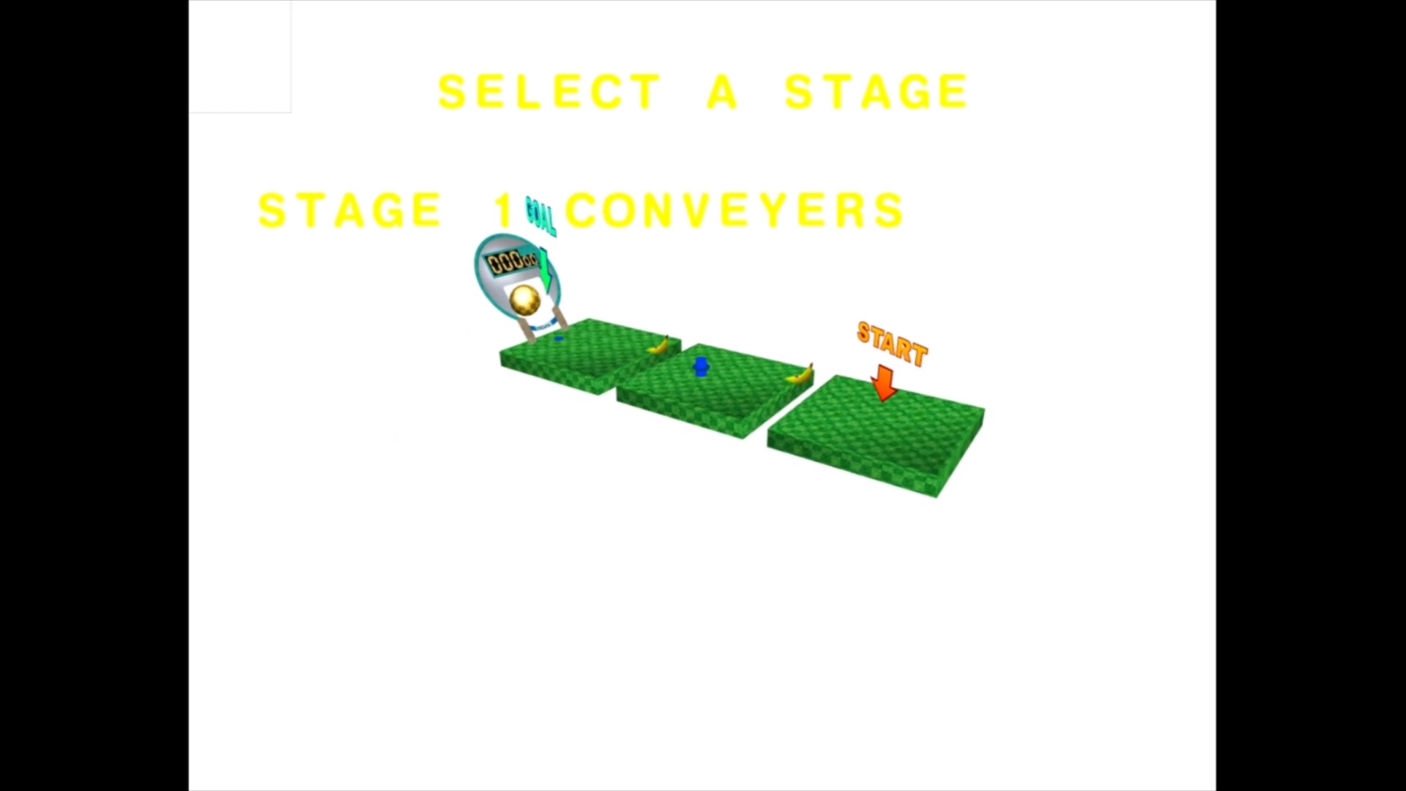
pyautogui.press('Return')
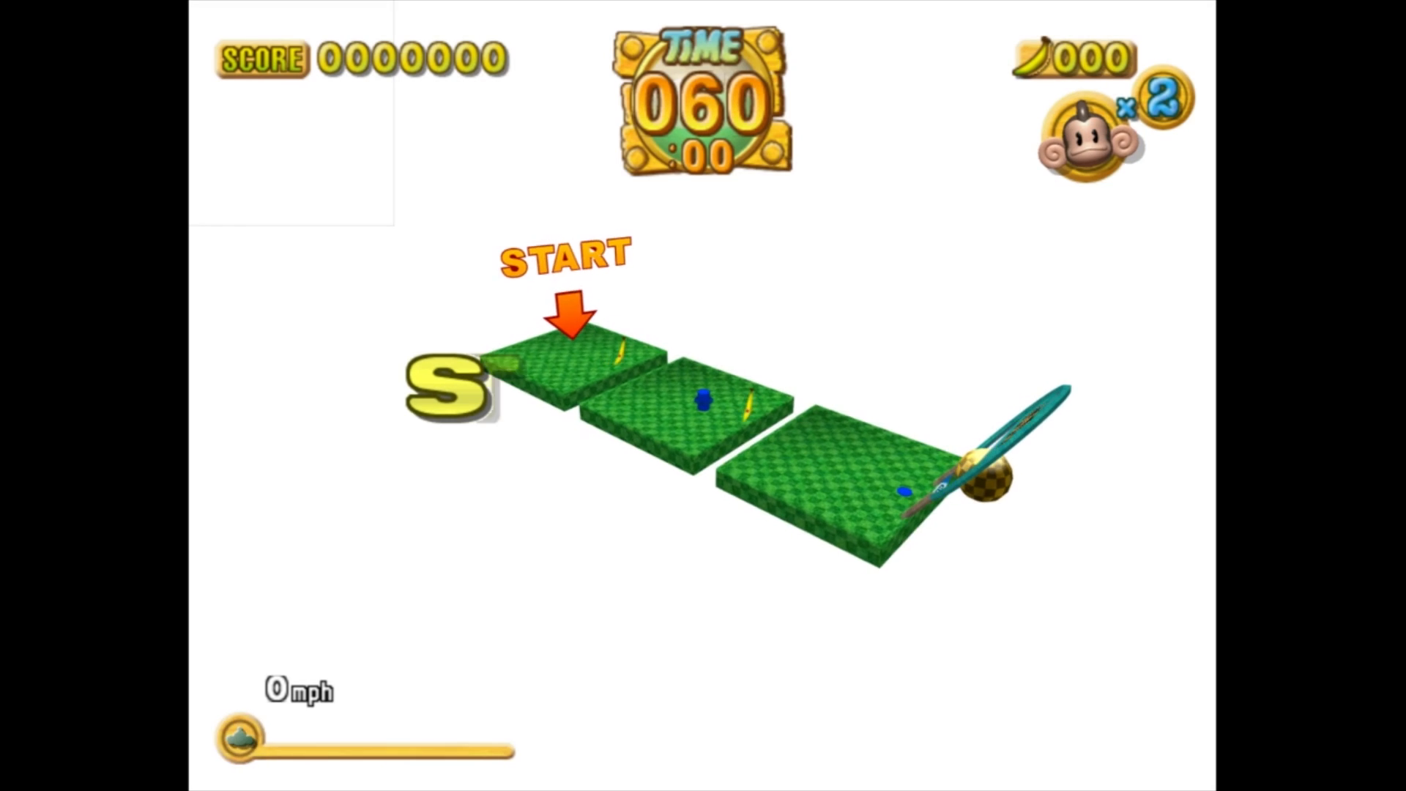